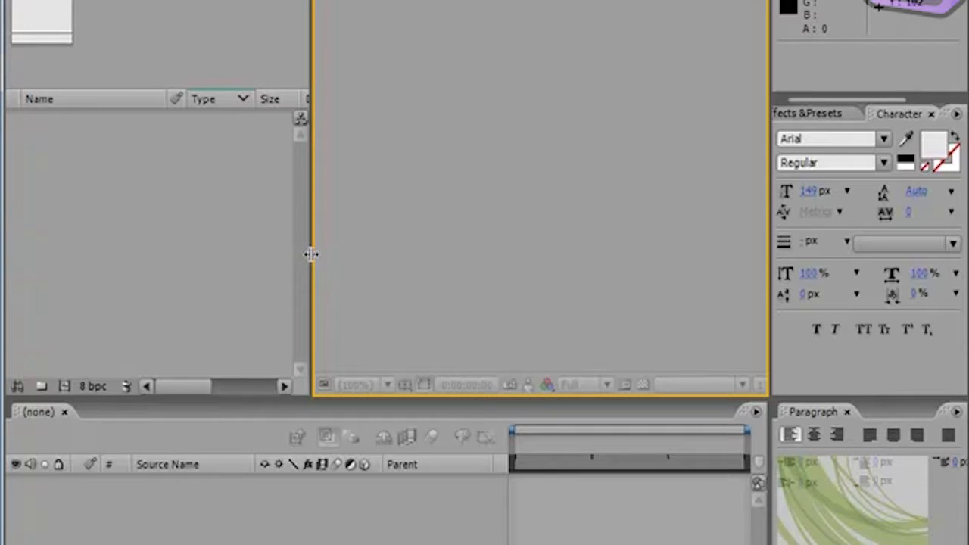
Step: Resize the Timeline panel taller and then back down by moving the boundary between it and the Composition panel
left_click_drag(311, 253, 313, 222)
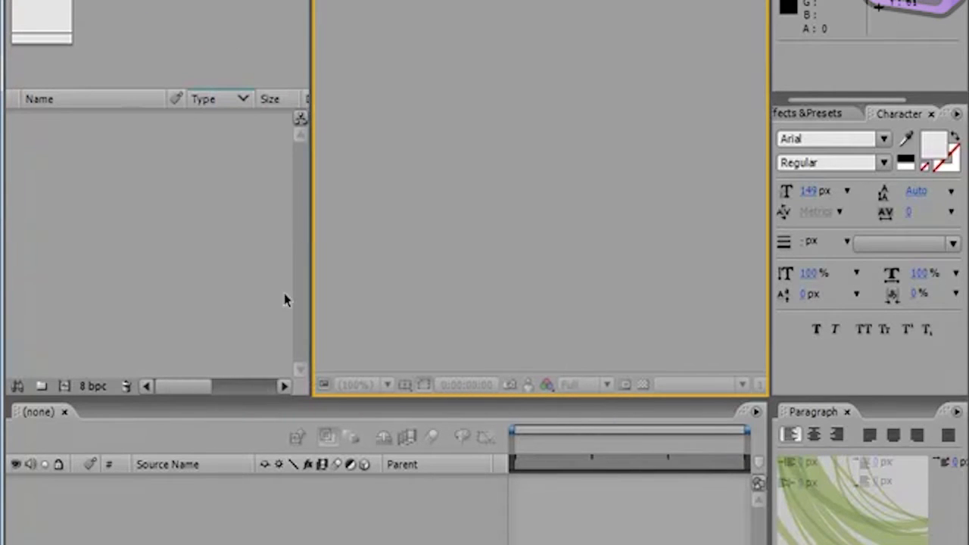
left_click(180, 38)
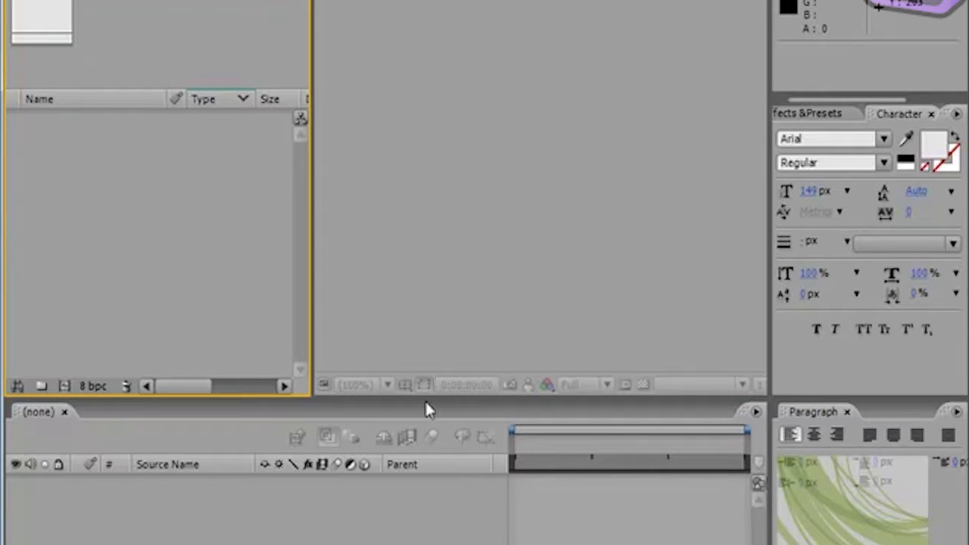
left_click(437, 343)
left_click_drag(408, 397, 441, 201)
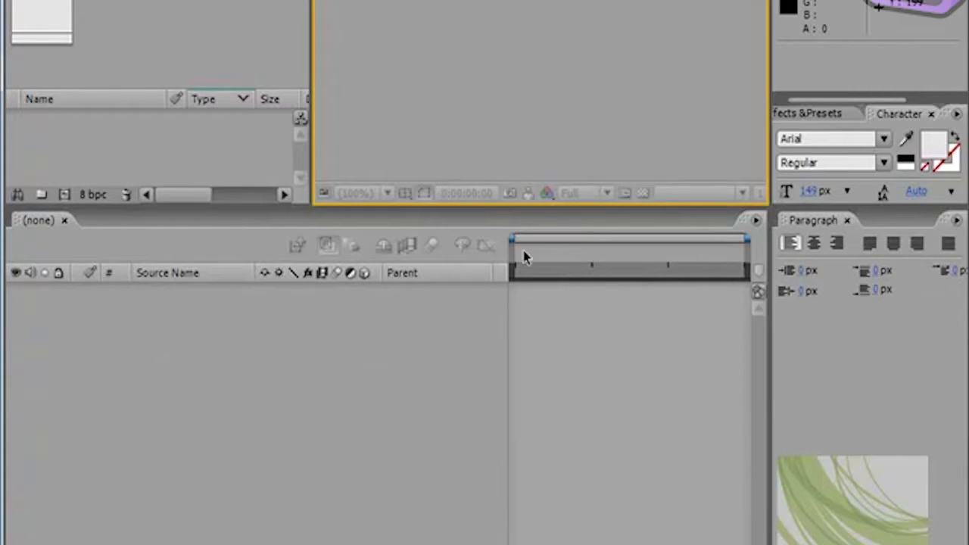
left_click_drag(476, 204, 482, 409)
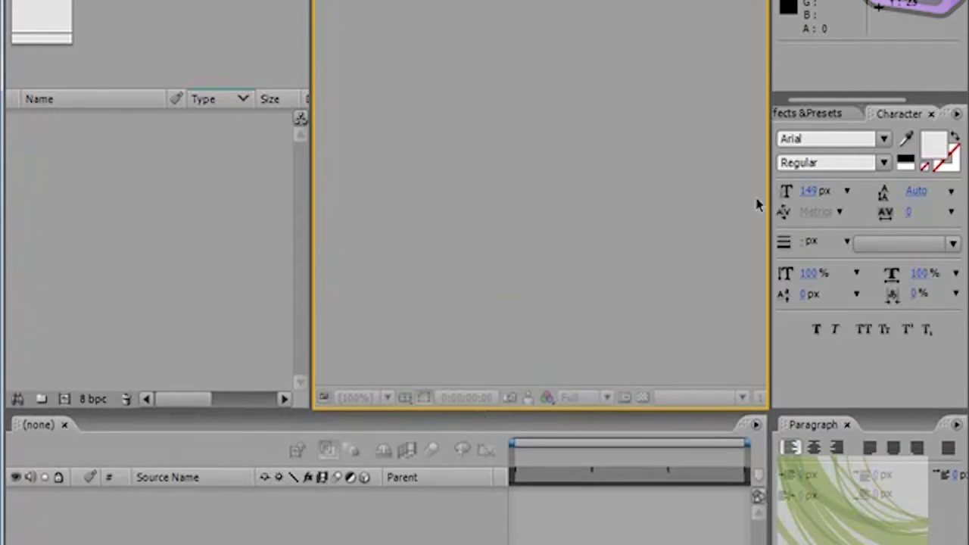
mouse_move(765, 197)
left_mouse_down()
mouse_move(445, 205)
mouse_move(795, 190)
mouse_move(714, 190)
mouse_move(782, 190)
mouse_move(737, 208)
mouse_move(766, 206)
mouse_move(703, 210)
mouse_move(791, 212)
mouse_move(763, 213)
left_mouse_up()
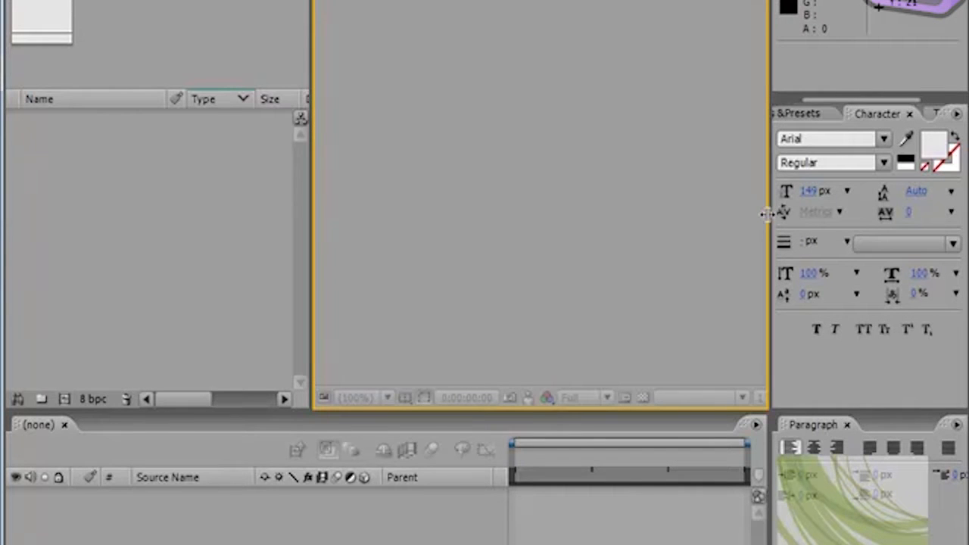
Step: Review the panel options available for the Project, Composition and Timeline panels without choosing any
left_click(210, 247)
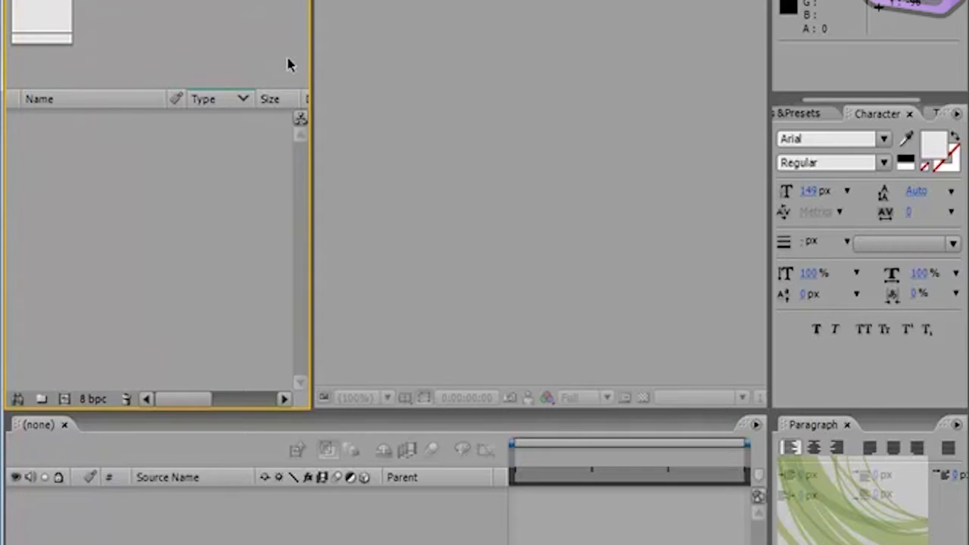
left_click(308, 3)
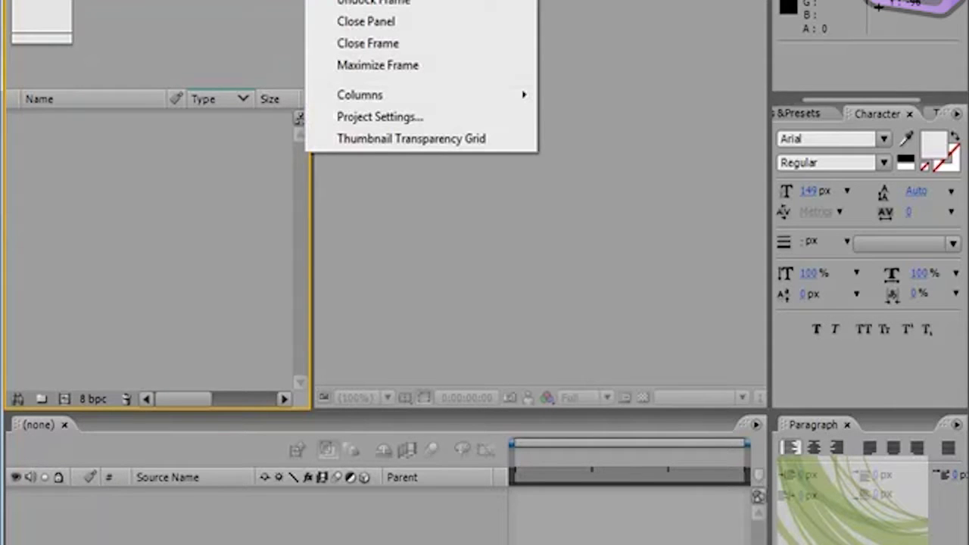
left_click(598, 71)
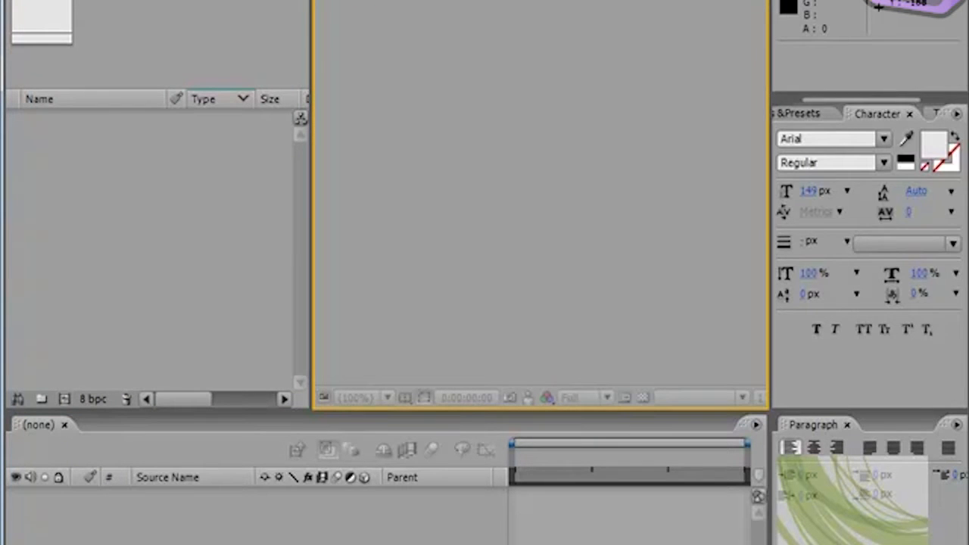
left_click(759, 3)
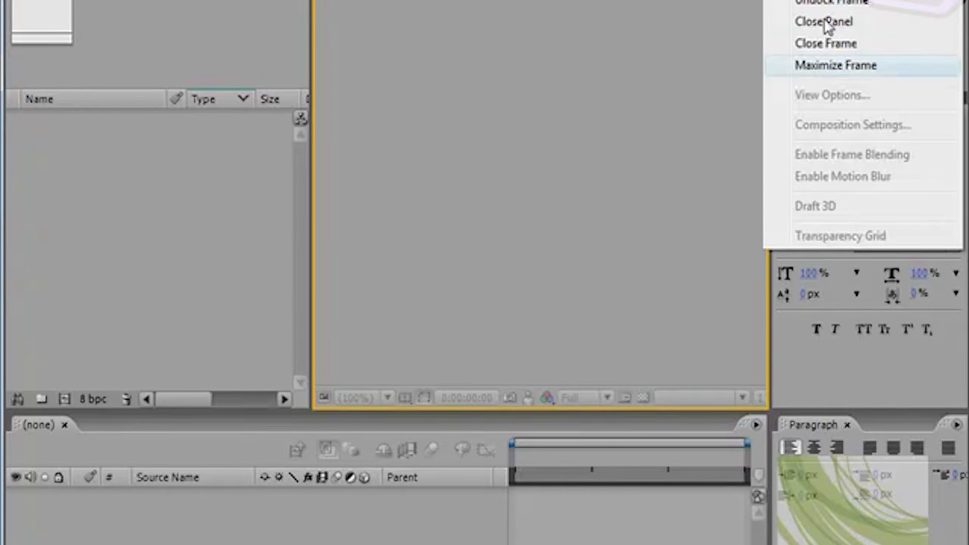
left_click(289, 5)
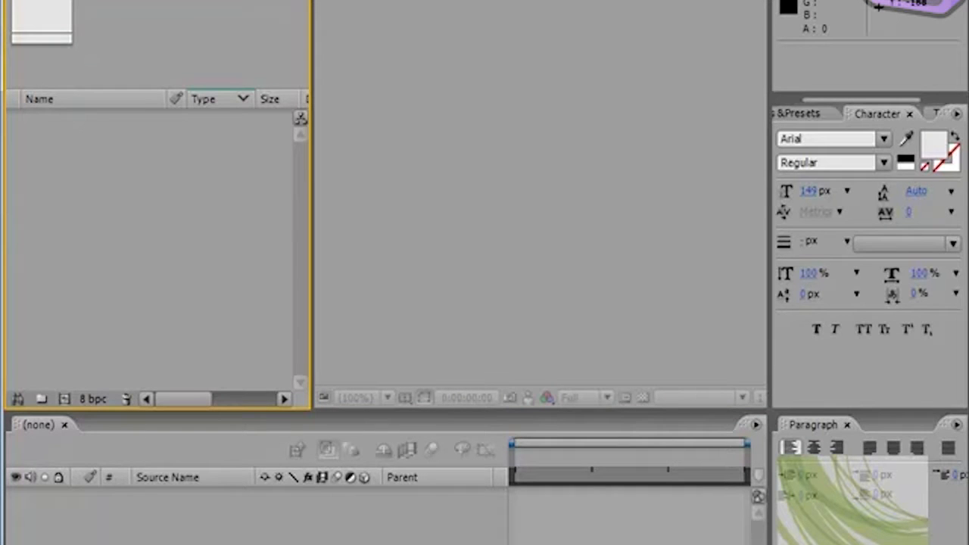
left_click(389, 17)
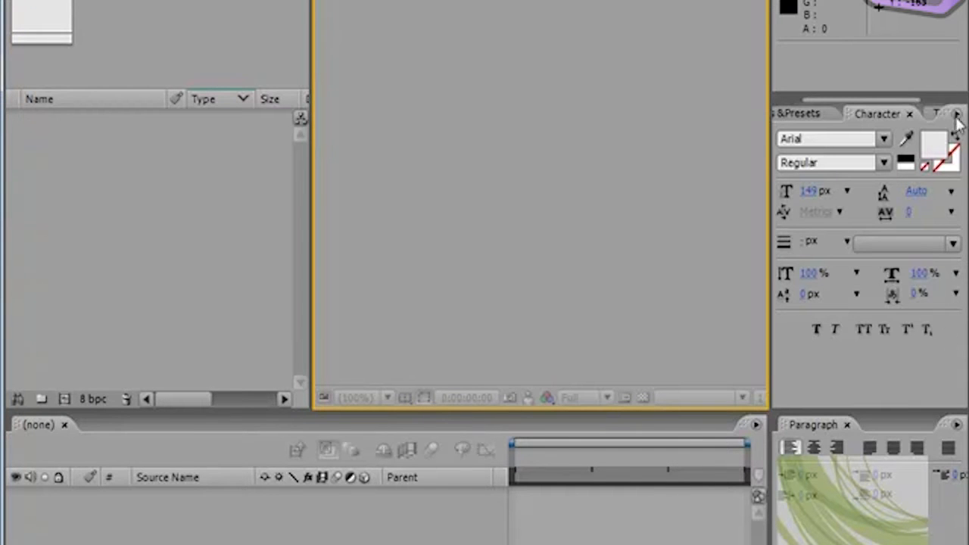
left_click(755, 424)
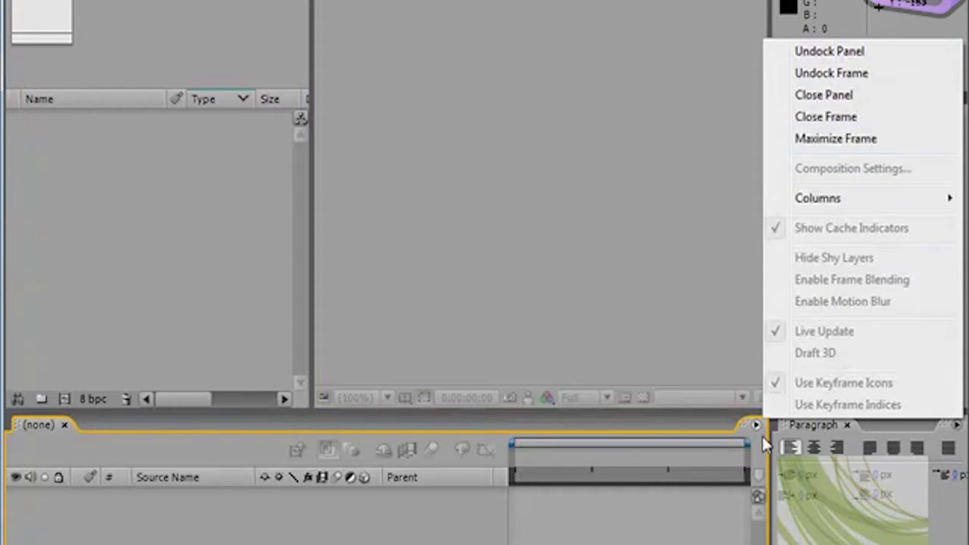
left_click(649, 238)
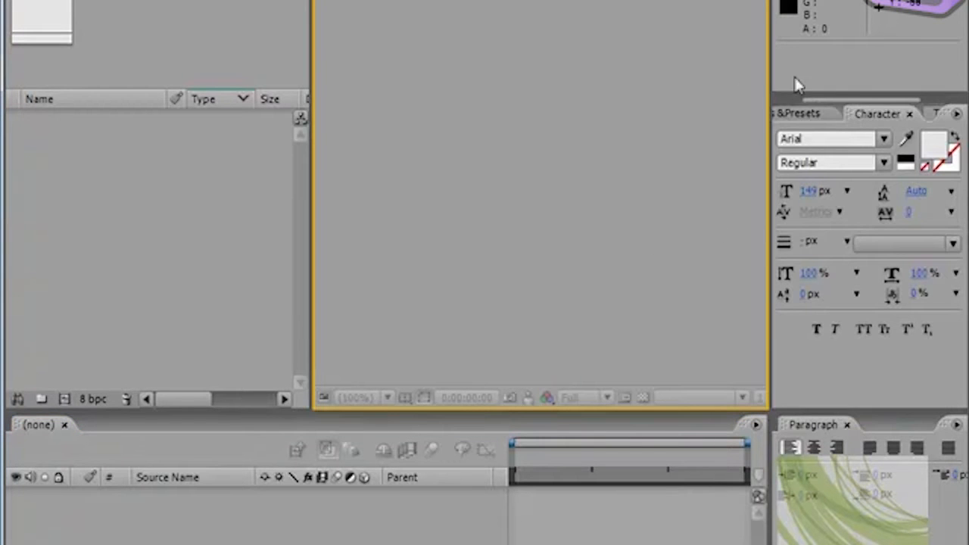
Step: Dock the Time Controls panel as its own frame between the Project and Composition panels
left_click(825, 113)
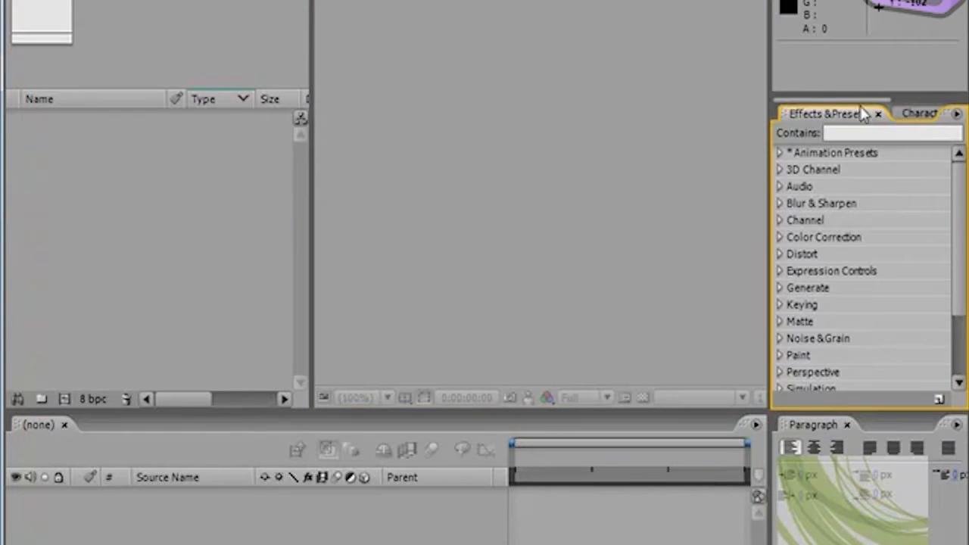
left_click_drag(853, 99, 935, 99)
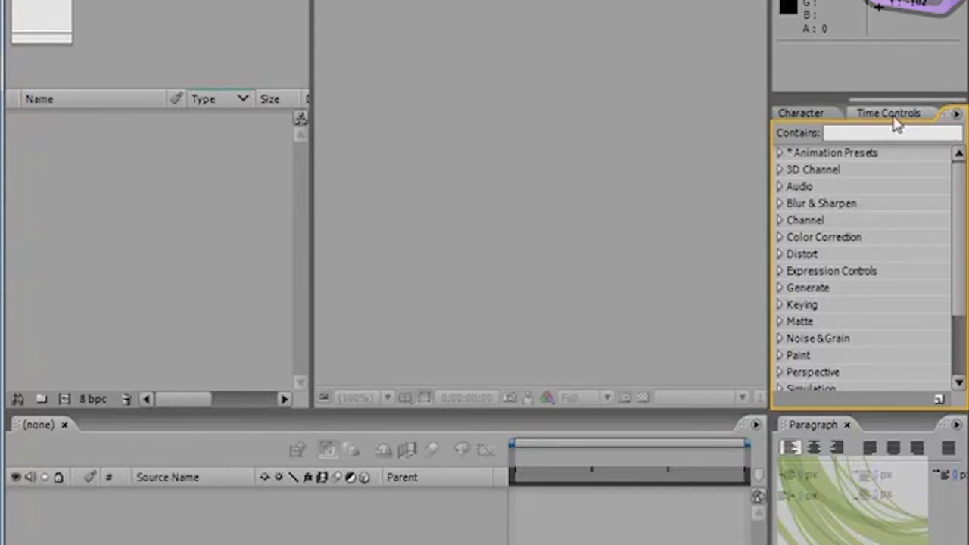
left_click(889, 114)
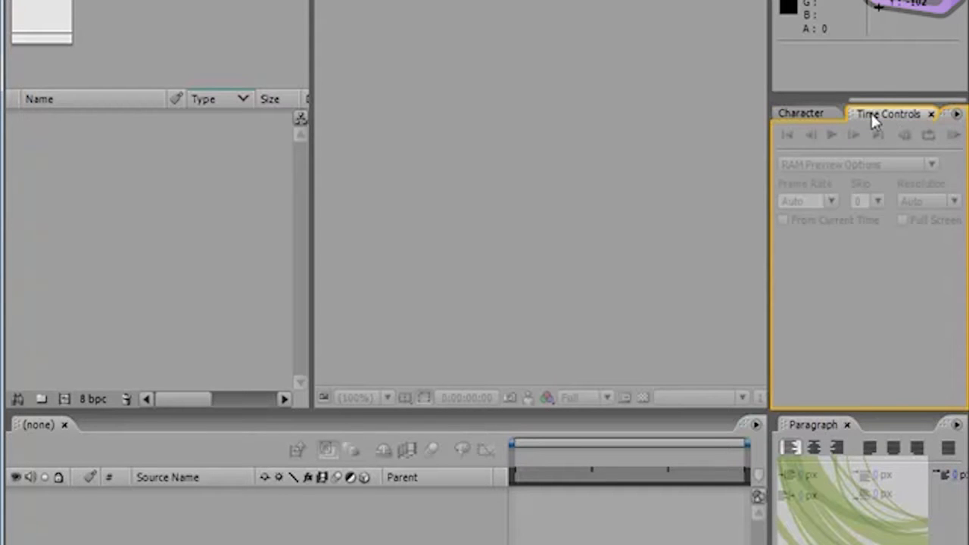
left_click_drag(868, 110, 333, 88)
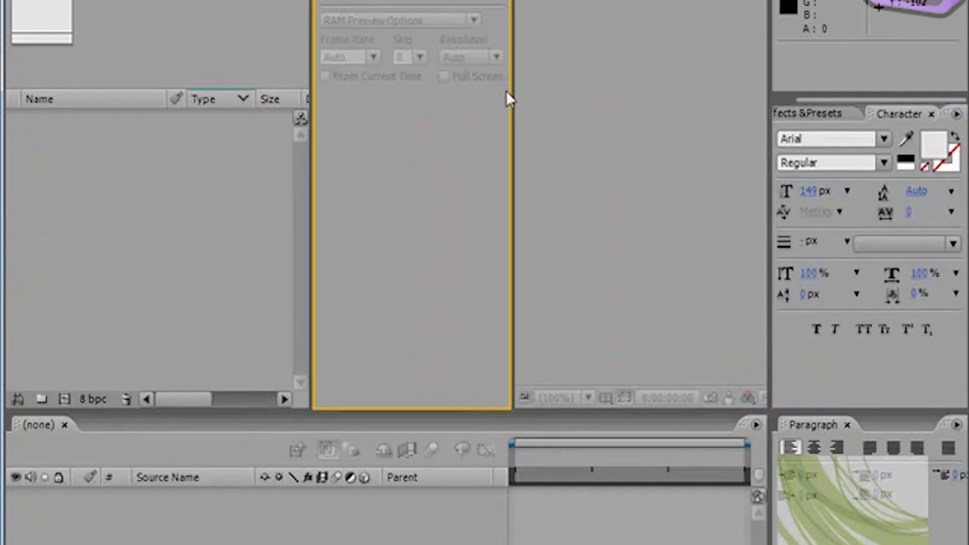
Step: Narrow the newly docked Time Controls frame in favour of the Composition panel, then widen it slightly
left_click_drag(512, 103, 405, 119)
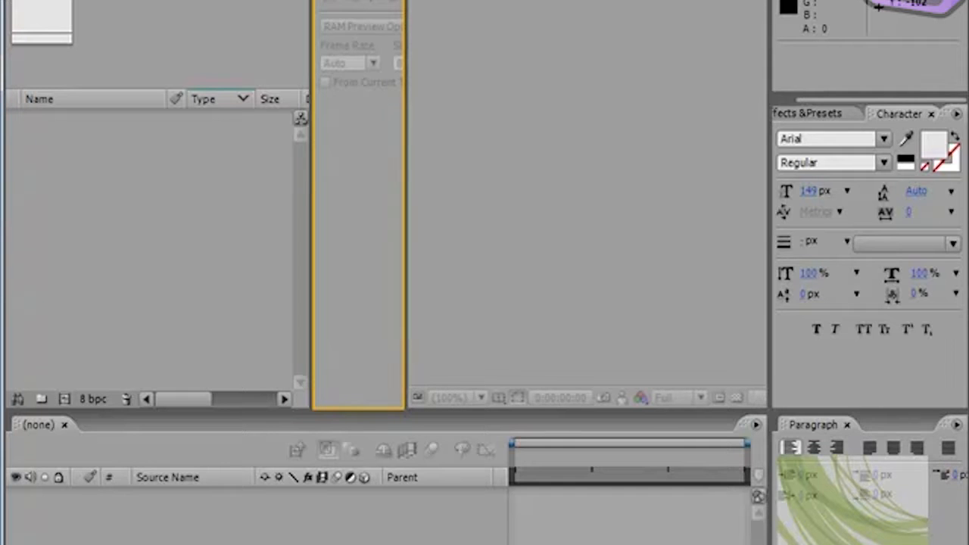
left_click_drag(404, 125, 381, 119)
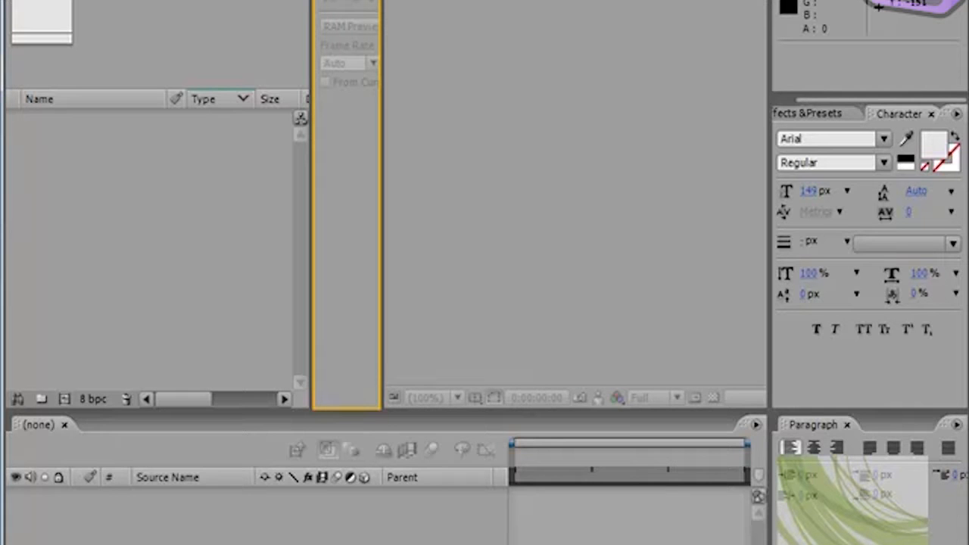
left_click_drag(380, 43, 429, 50)
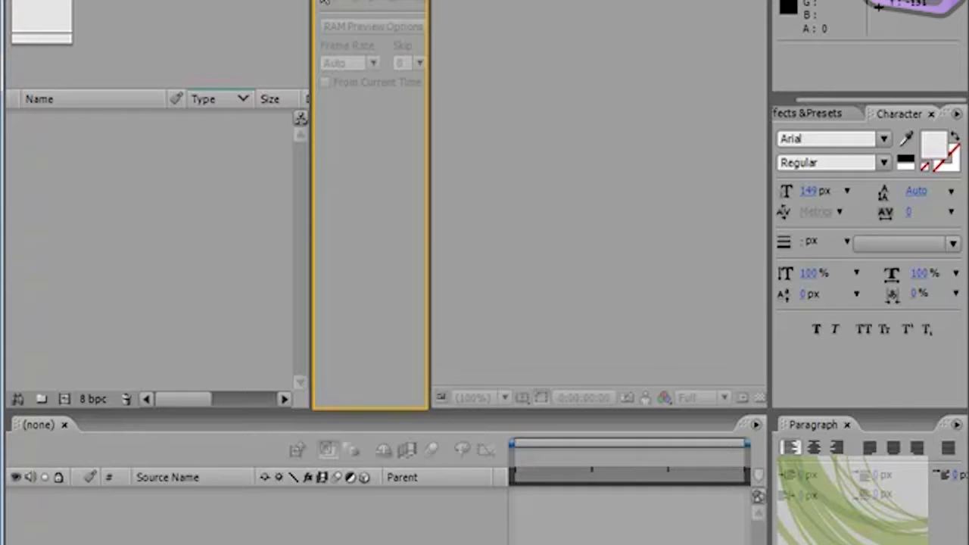
Step: Move the Time Controls panel back into the group with Effects & Presets and Character
left_click_drag(448, 23, 929, 96)
left_click(900, 116)
left_click(894, 117)
Step: Browse the grouped panels, including Effects & Presets and Time Controls, ending on Time Controls
left_click(836, 111)
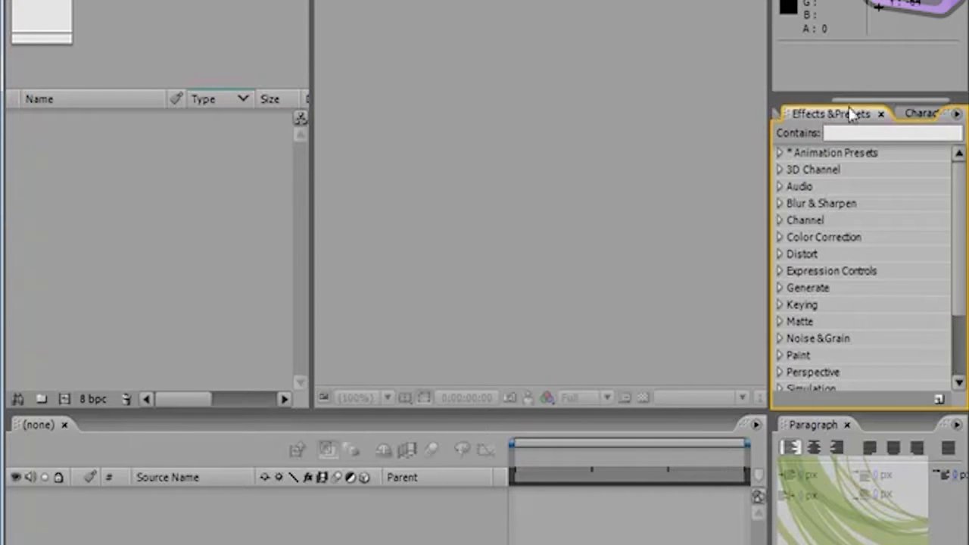
left_click(778, 117)
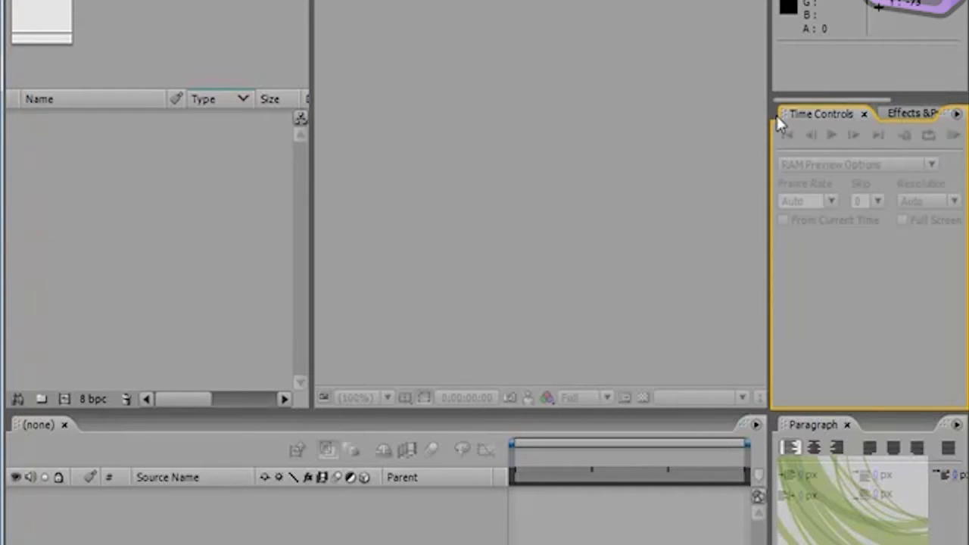
left_click_drag(802, 100, 912, 100)
left_click(905, 112)
left_click(843, 113)
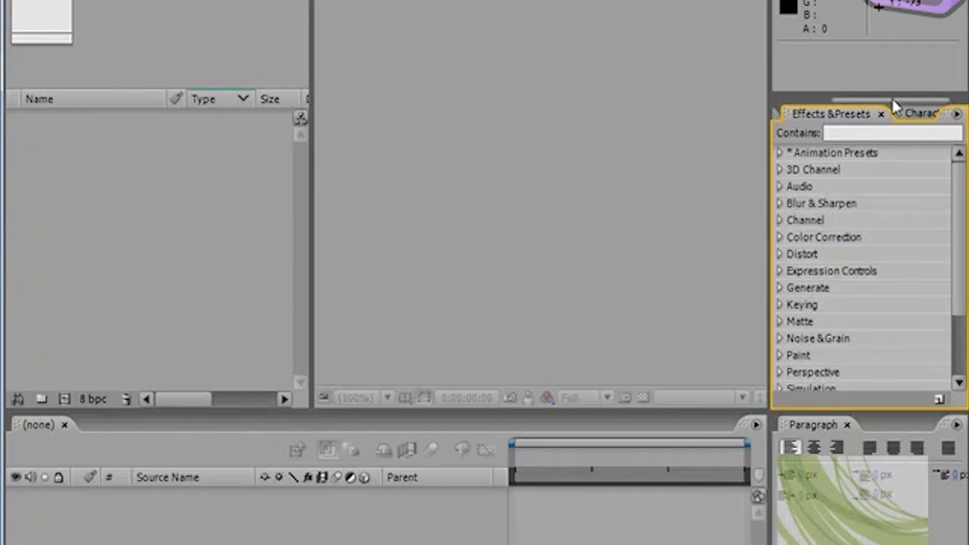
left_click_drag(922, 100, 808, 100)
left_click(830, 115)
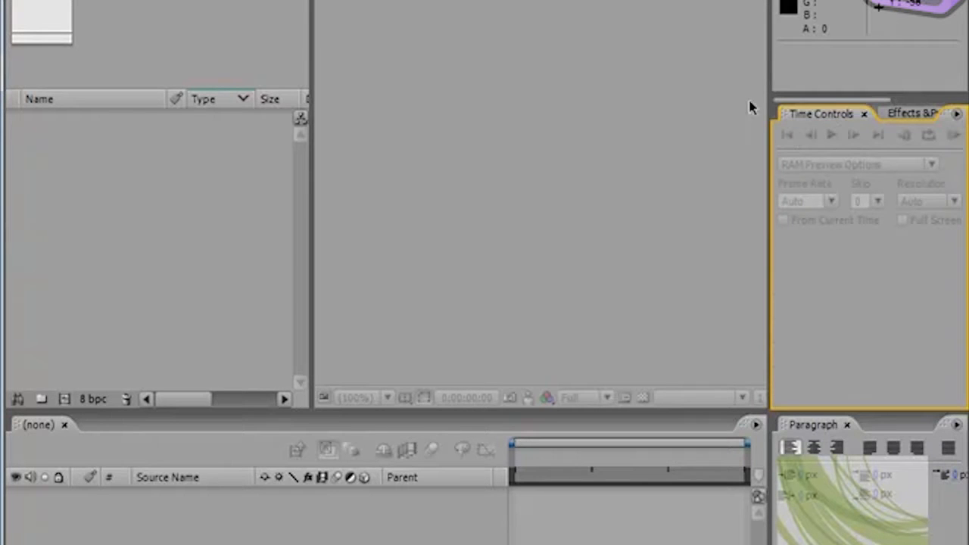
Step: Close the Time Controls panel and reopen it in its group
left_click(863, 114)
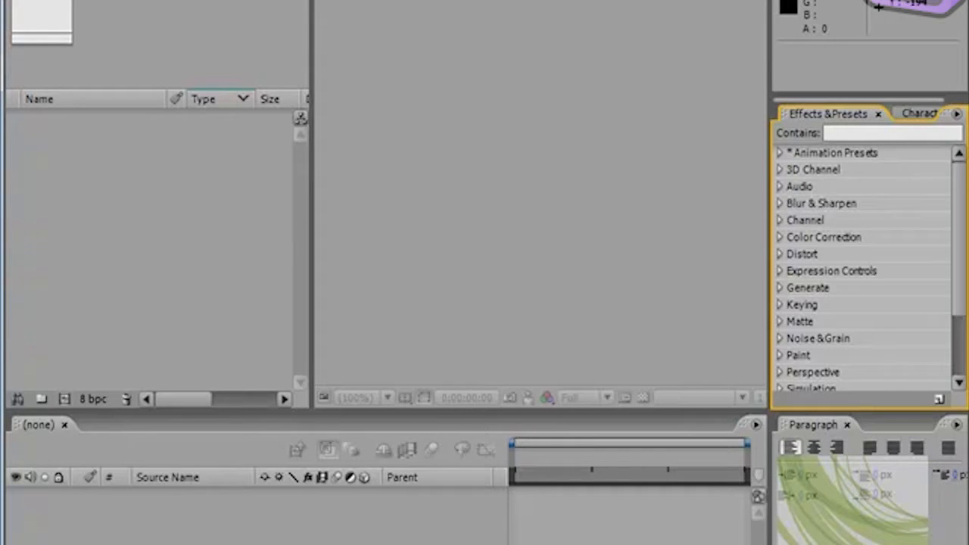
left_click(349, 0)
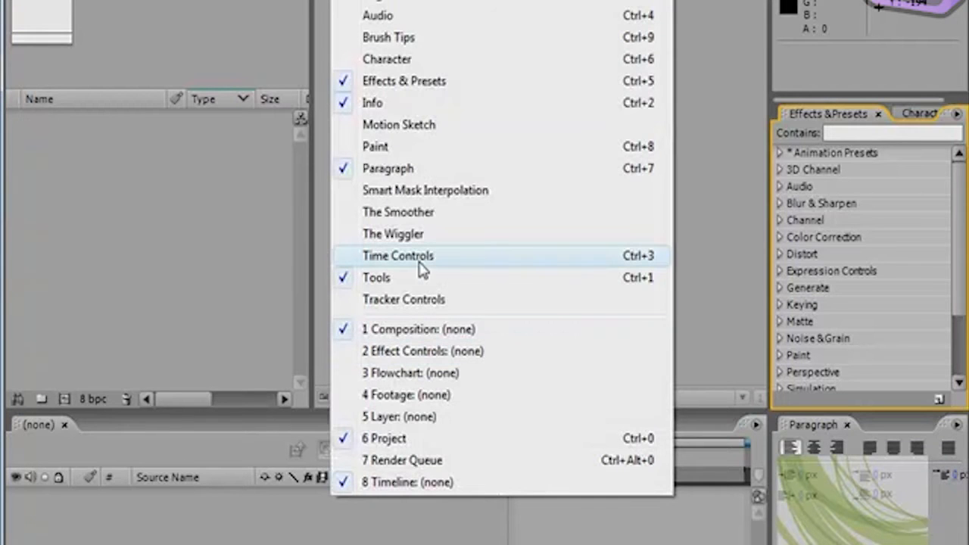
left_click(447, 265)
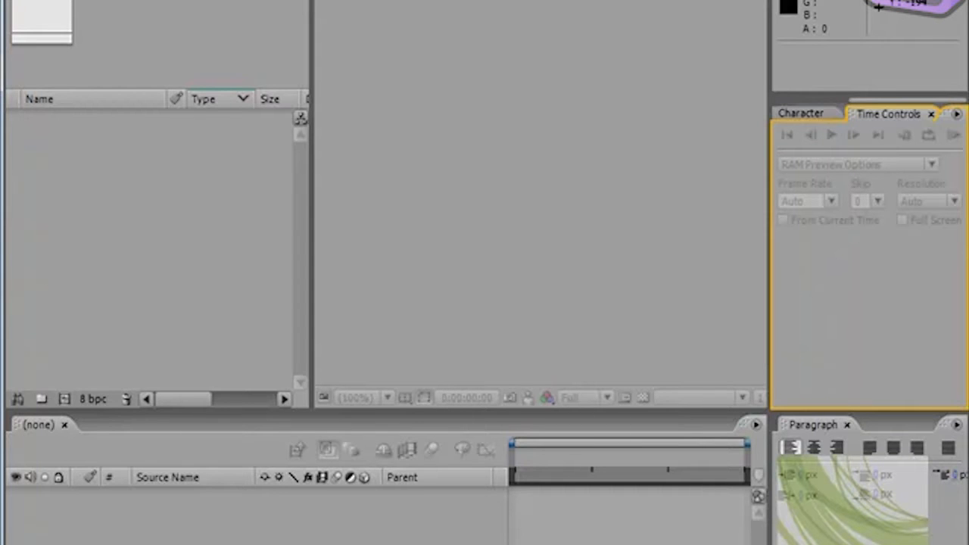
Step: Review which panels are enabled and which workspaces are available, without changing the Standard workspace
left_click(349, 0)
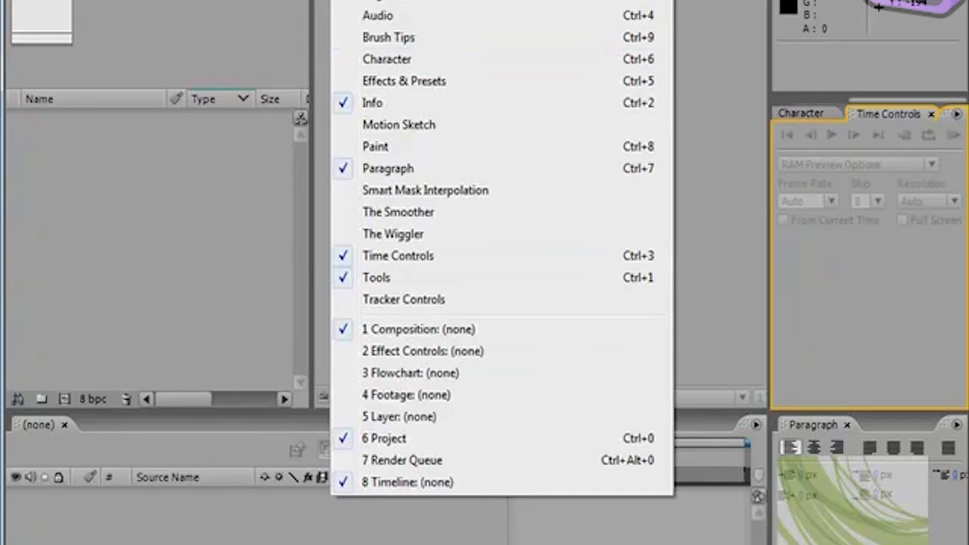
mouse_move(460, 0)
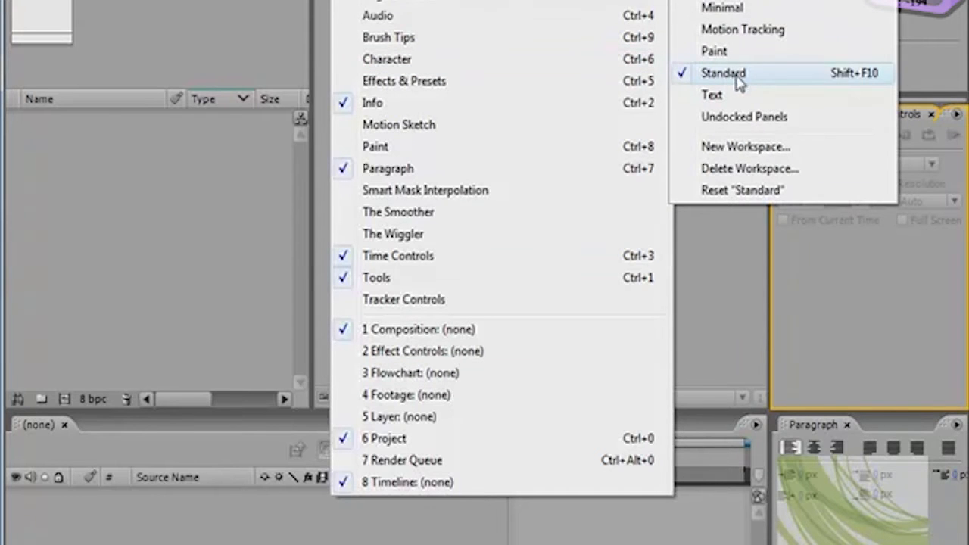
left_click(721, 262)
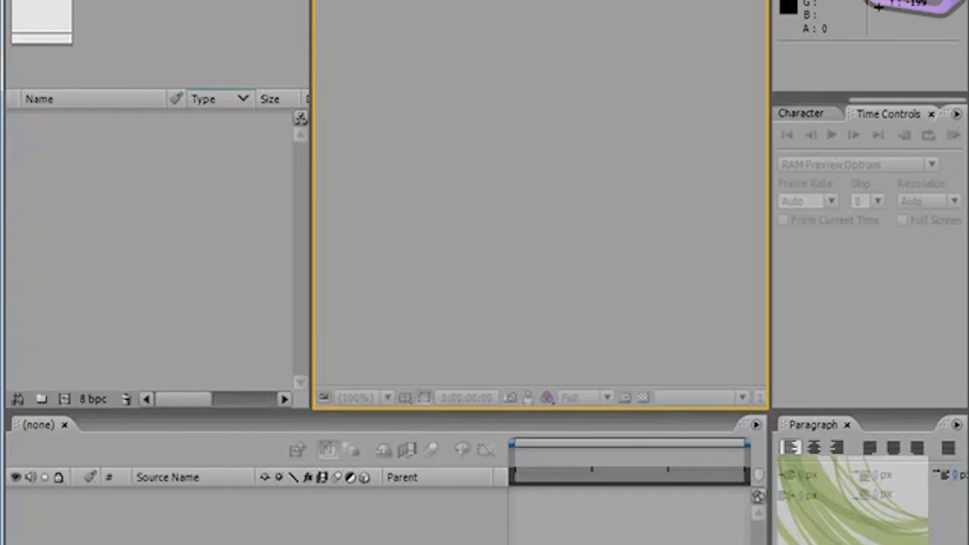
Step: Switch the workspace from Standard to All Panels
left_click(900, 2)
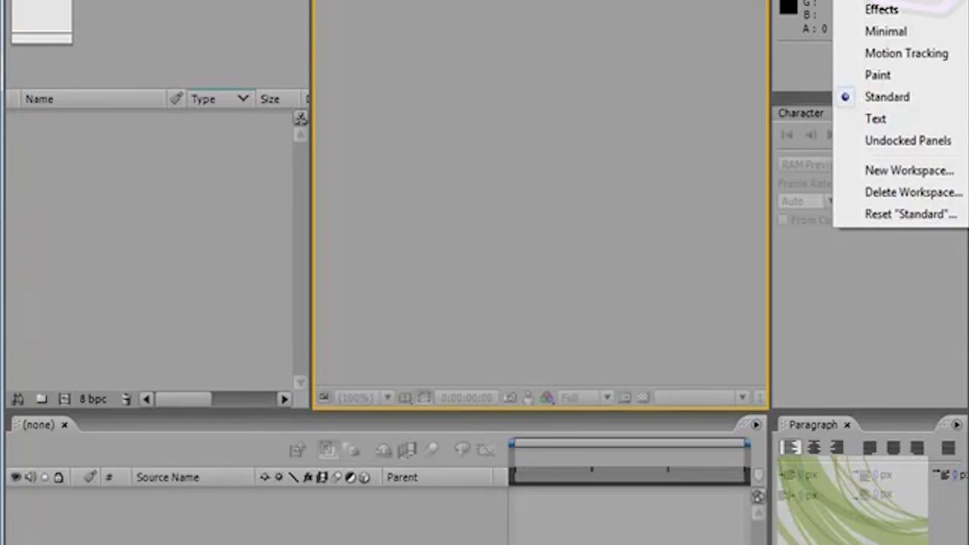
left_click(896, 76)
left_click(900, 2)
left_click(885, 0)
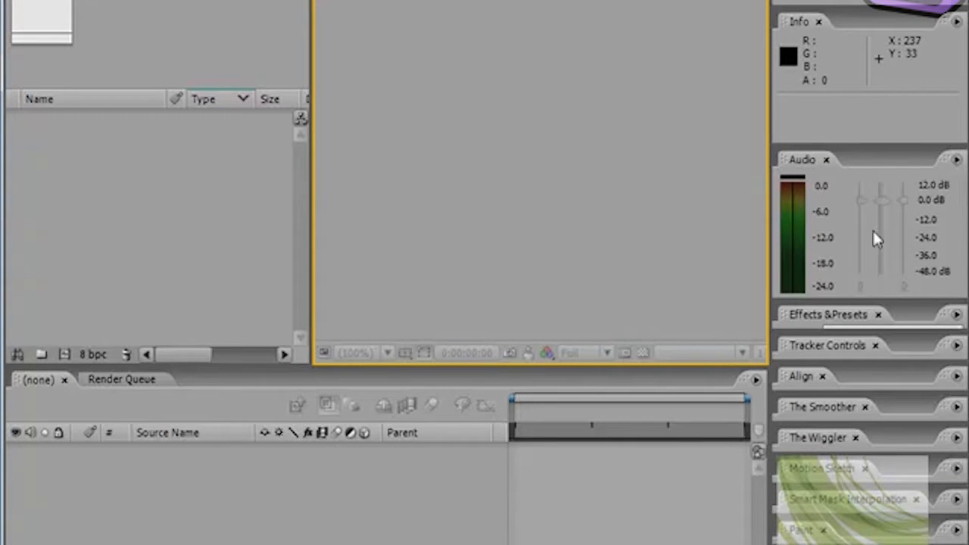
Step: Switch to the workspace containing The Smoother, The Wiggler and Motion Sketch, then to the Effects workspace
left_click(932, 1)
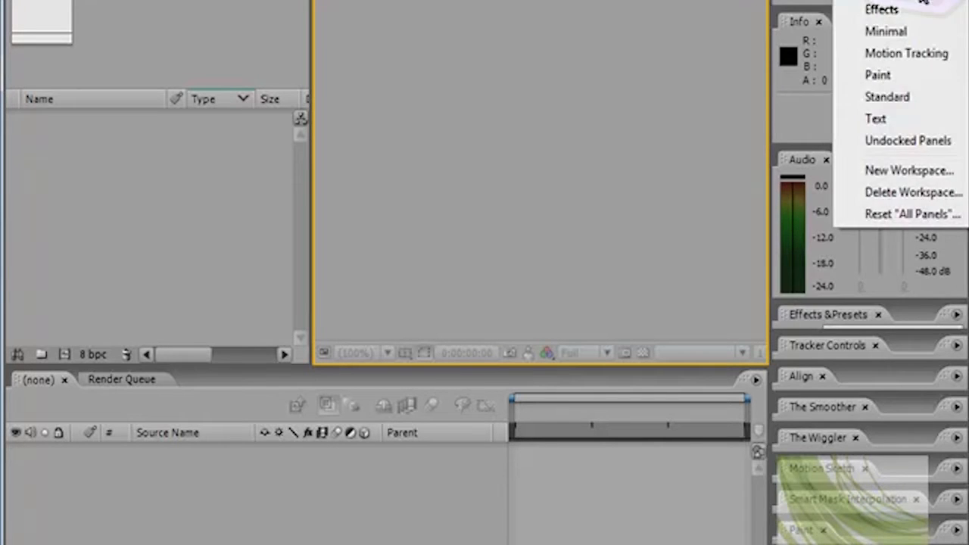
left_click(919, 1)
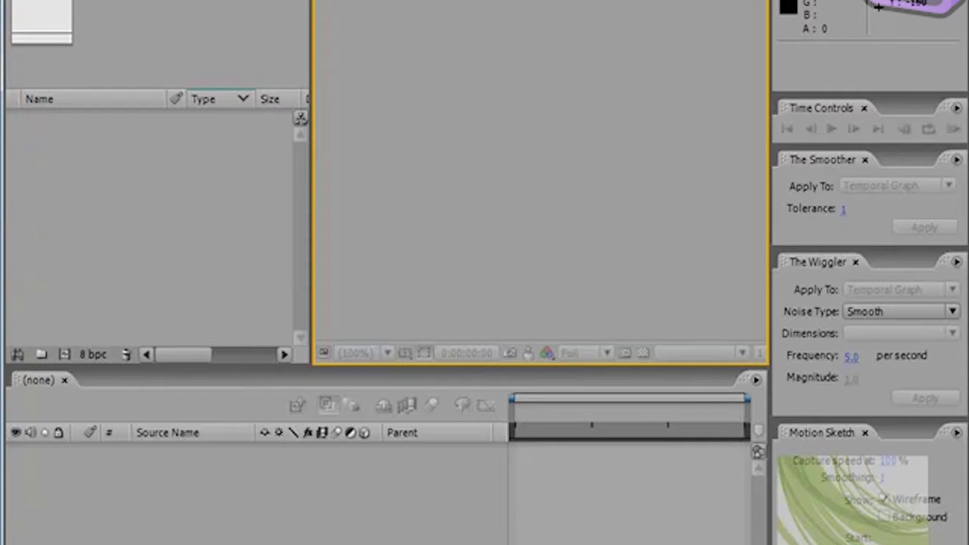
left_click(911, 3)
left_click(911, 11)
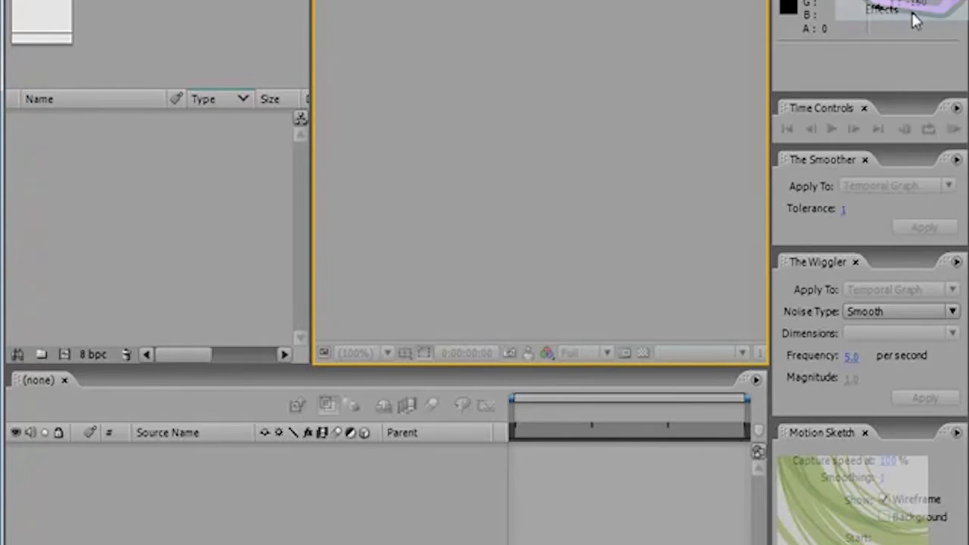
Step: Switch the workspace from Effects to Text, then to Standard
left_click(916, 3)
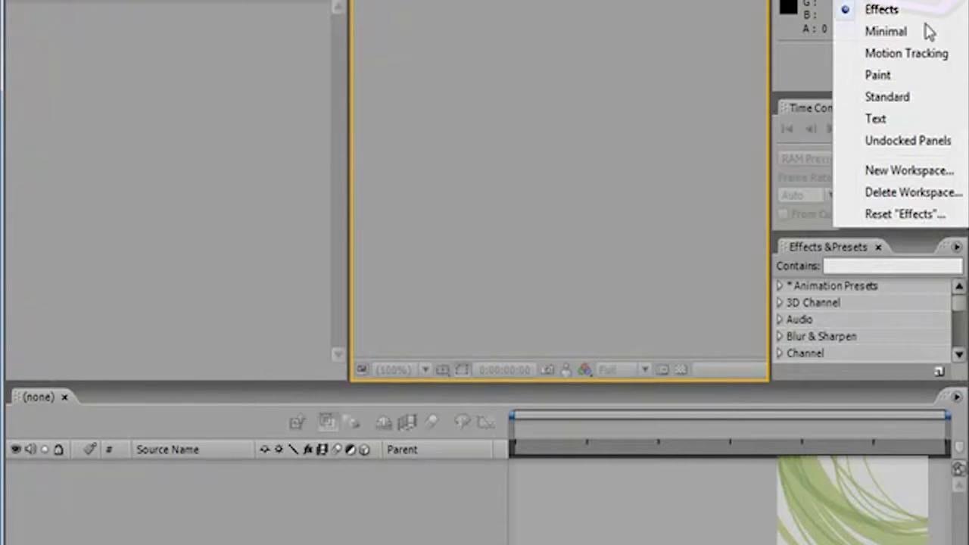
left_click(878, 119)
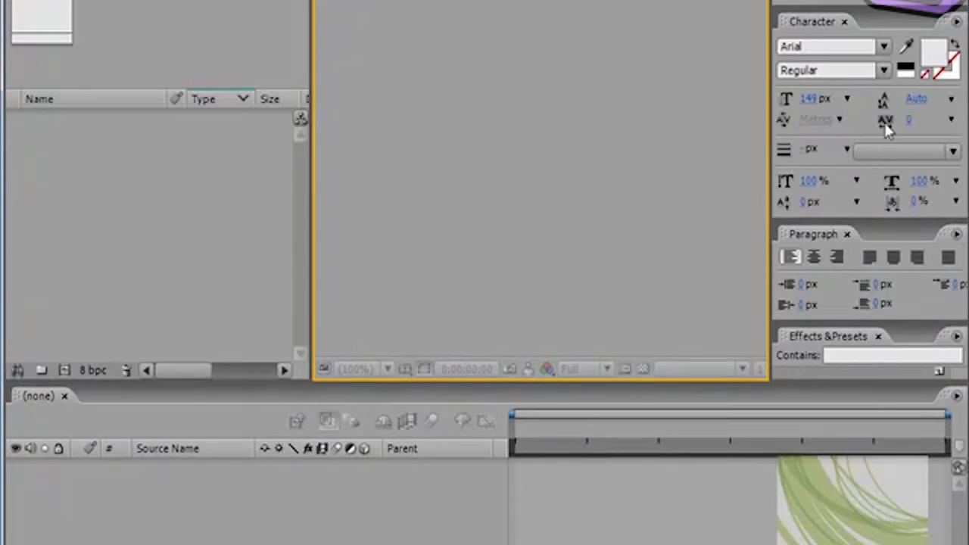
left_click(916, 3)
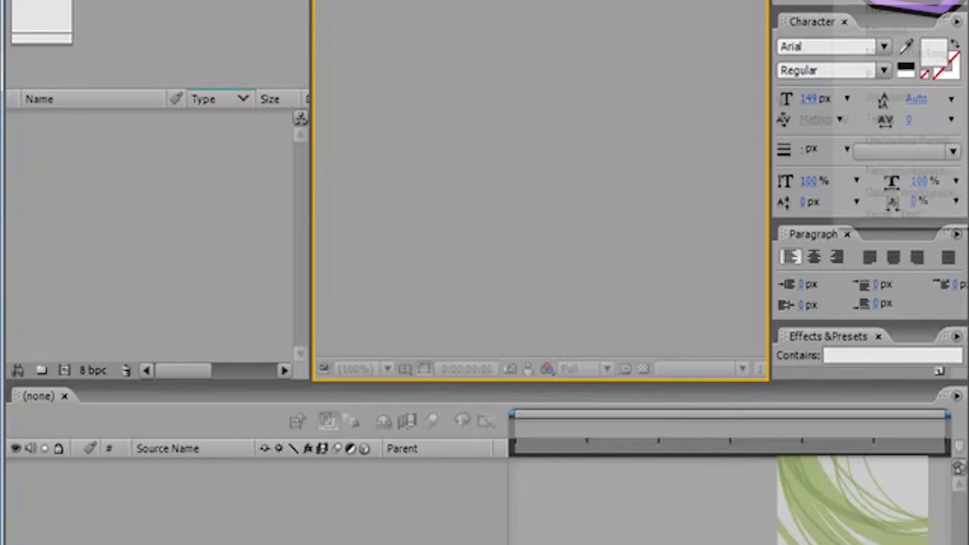
left_click(887, 97)
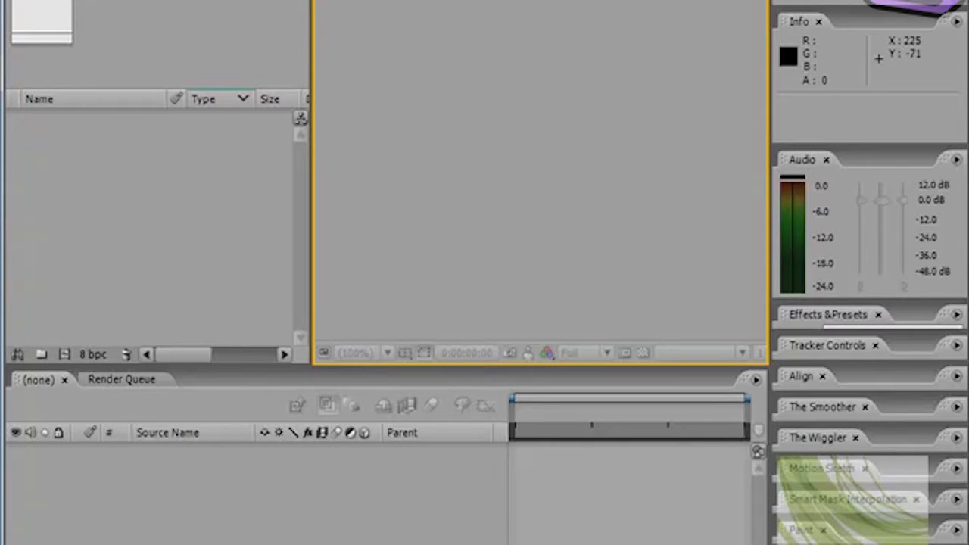
Step: Switch from All Panels to the Standard workspace, then raise the divider above the Timeline slightly to give it more height
left_click(899, 0)
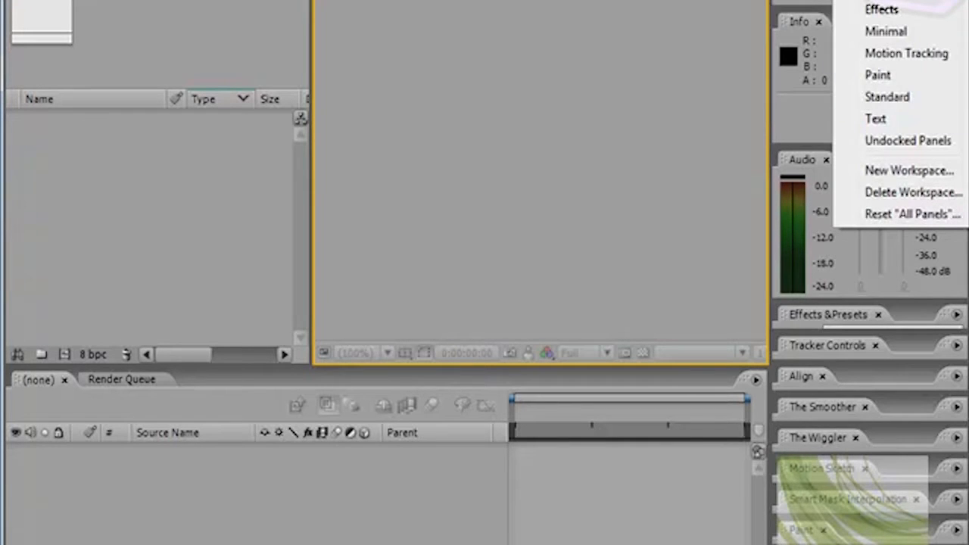
left_click(714, 147)
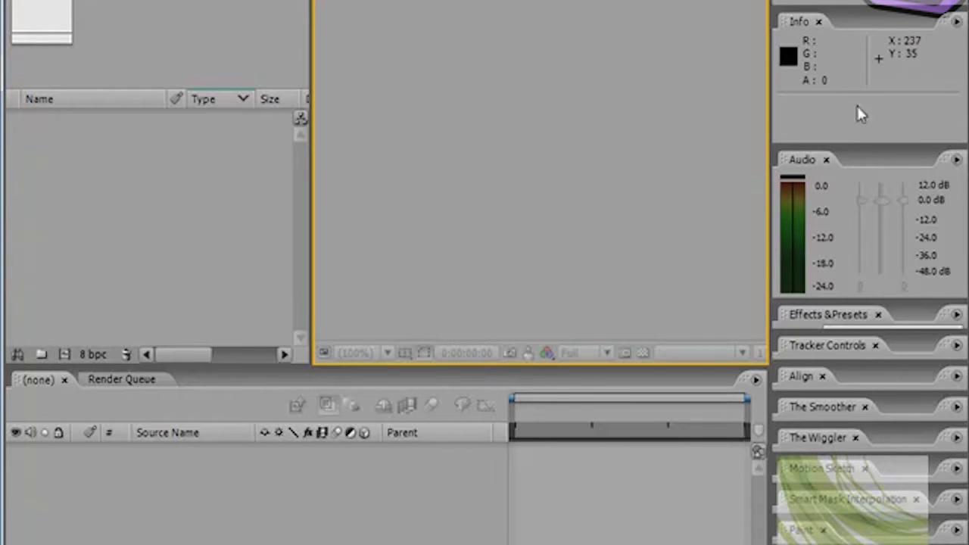
left_click(947, 1)
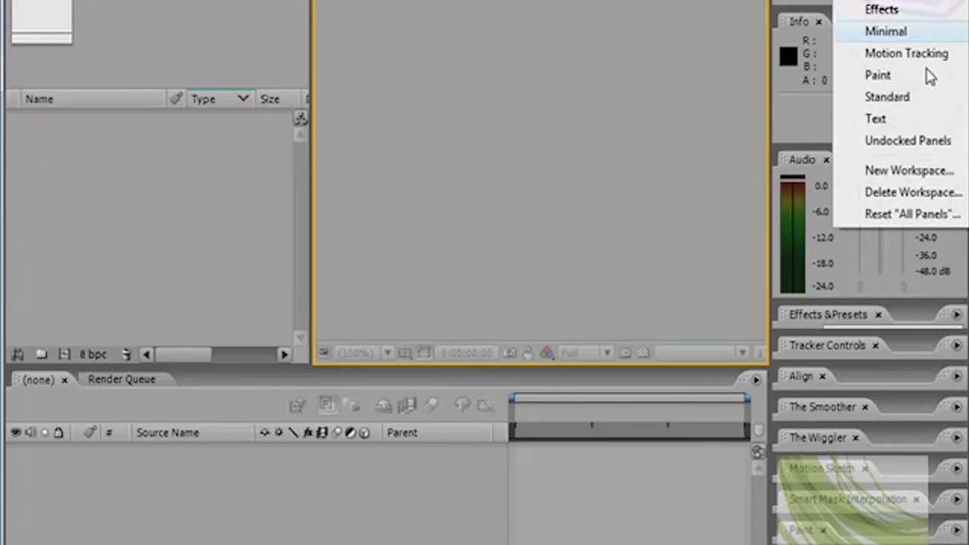
left_click(924, 99)
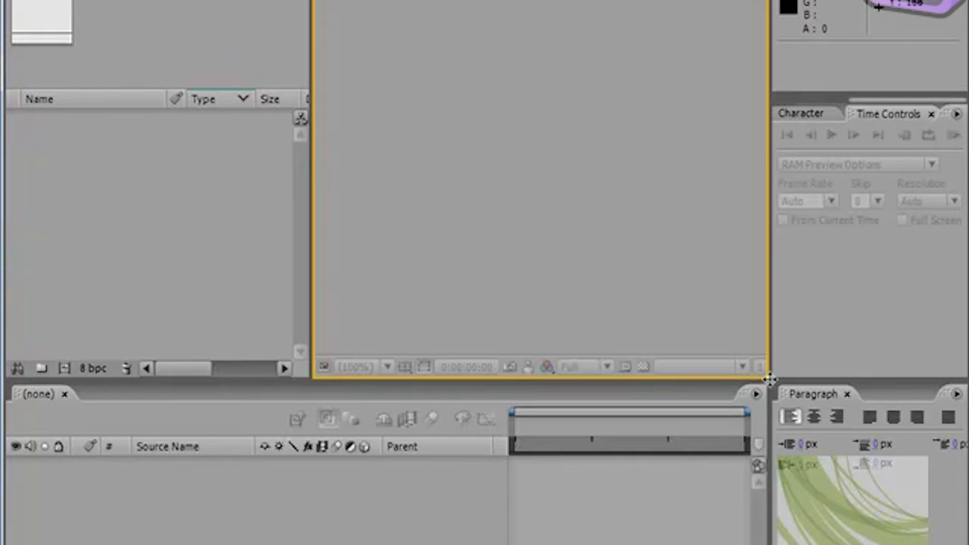
mouse_move(768, 380)
left_mouse_down()
mouse_move(621, 309)
mouse_move(580, 406)
mouse_move(791, 341)
mouse_move(663, 180)
mouse_move(580, 350)
mouse_move(679, 398)
mouse_move(791, 348)
mouse_move(628, 333)
mouse_move(545, 262)
mouse_move(580, 348)
mouse_move(765, 372)
mouse_move(737, 356)
mouse_move(768, 361)
left_mouse_up()
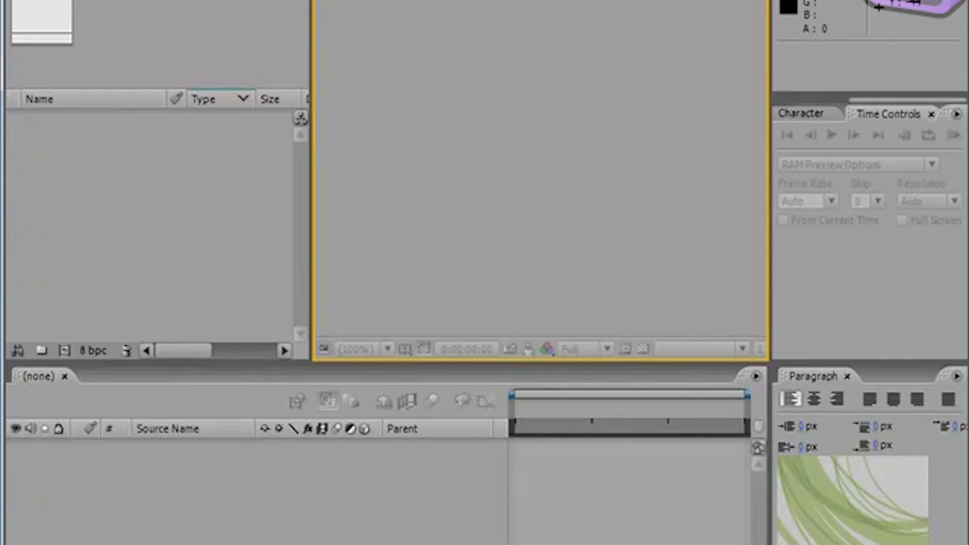
Step: Switch to the Animation workspace and enlarge the Composition panel by narrowing the Project panel and lowering the Timeline's upper edge
left_click(877, 6)
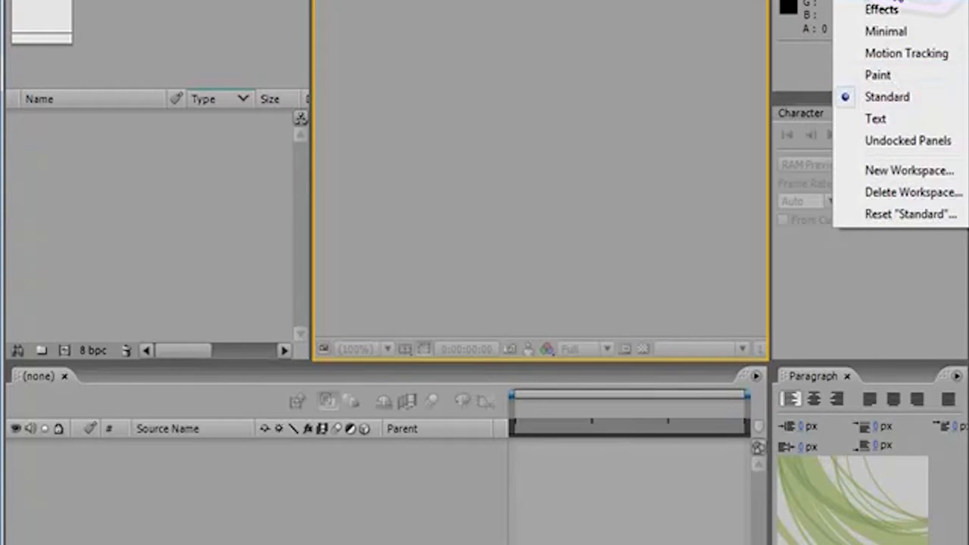
left_click(896, 0)
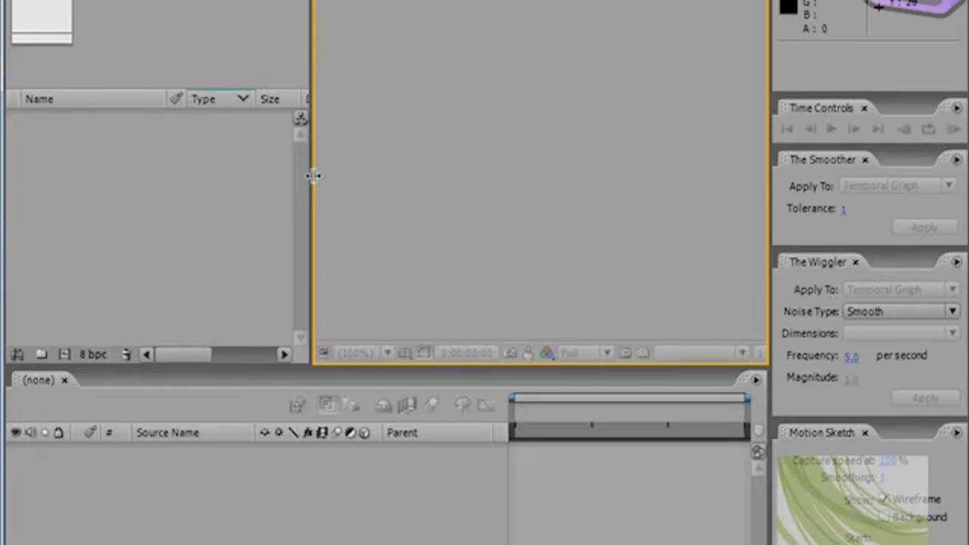
left_click_drag(298, 175, 77, 191)
left_click_drag(480, 368, 503, 544)
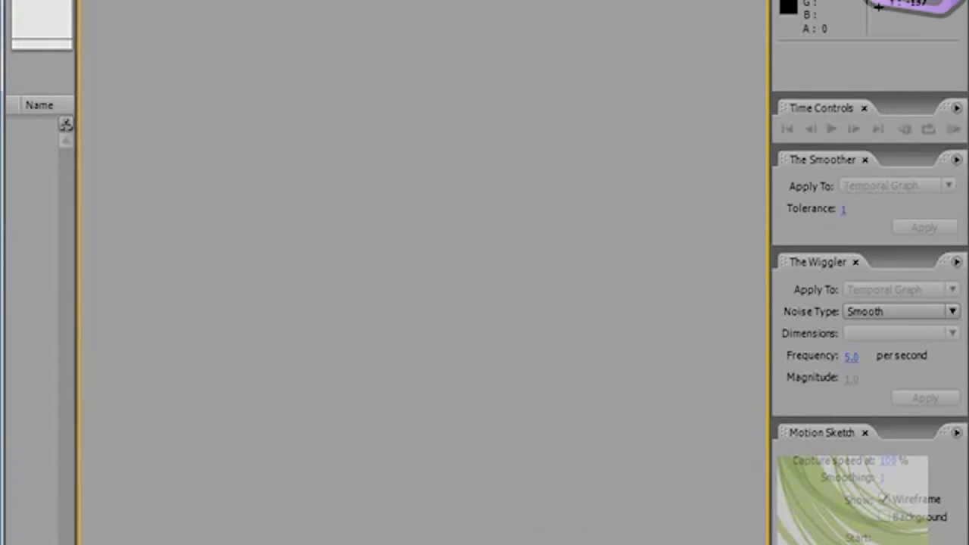
Step: Switch to the Standard workspace and back to the rearranged Animation workspace
left_click(925, 1)
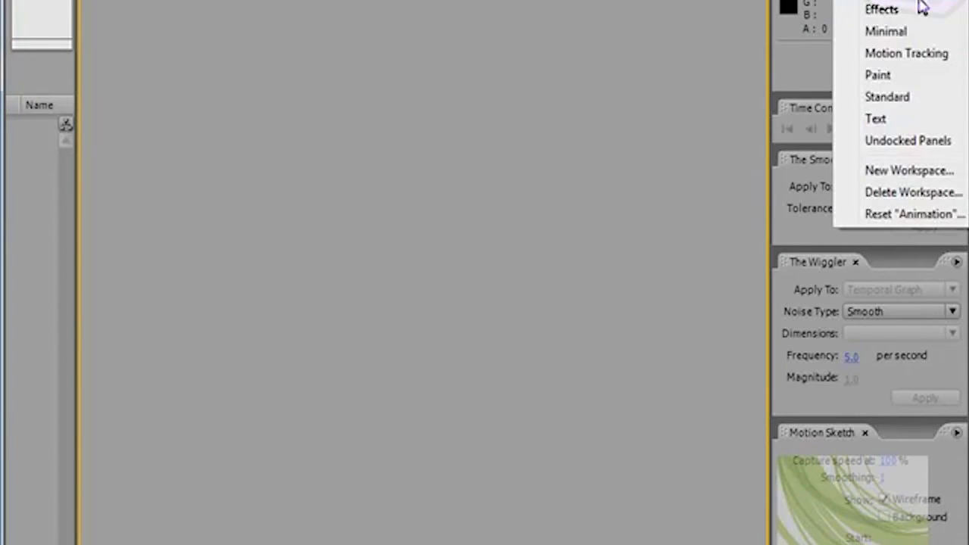
left_click(912, 119)
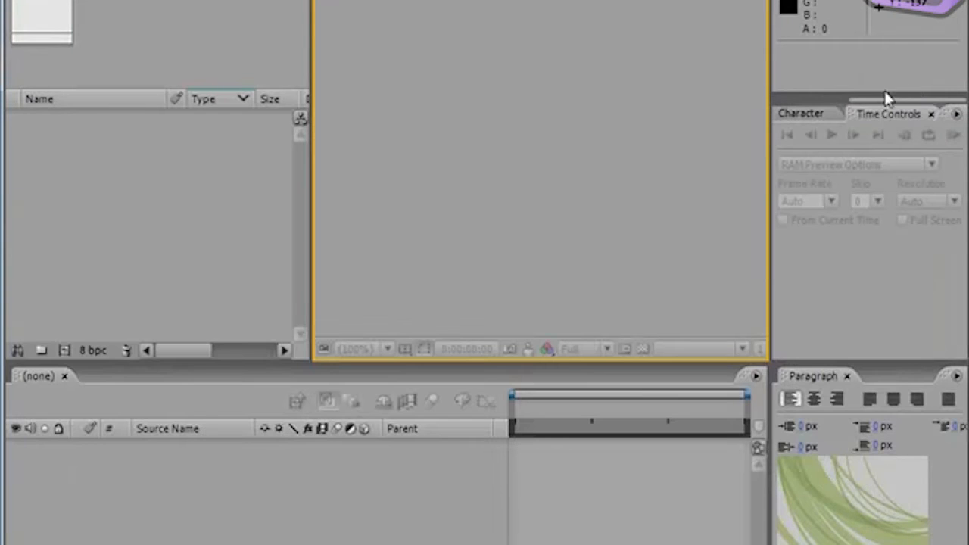
left_click(878, 6)
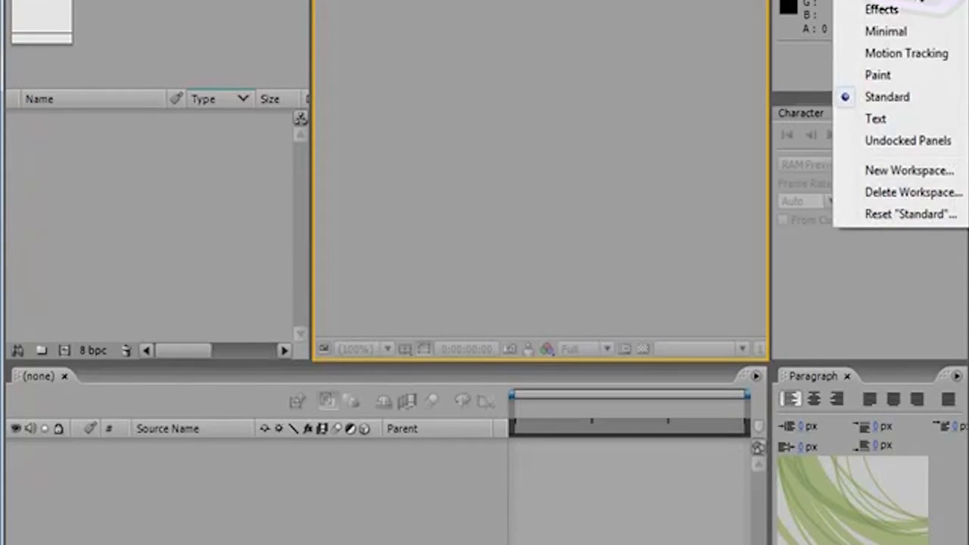
left_click(916, 0)
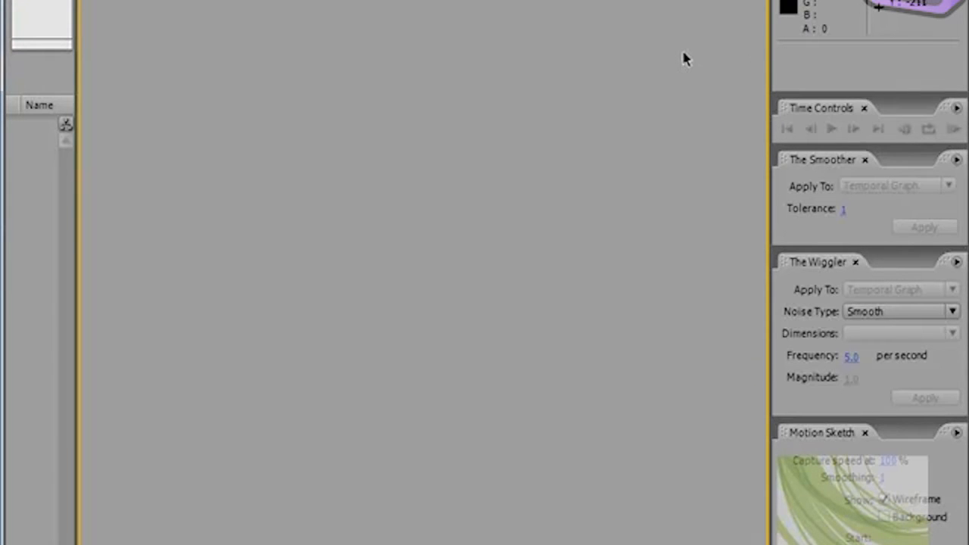
Step: Reset the Animation workspace to its original layout, discarding the panel size changes
left_click(901, 2)
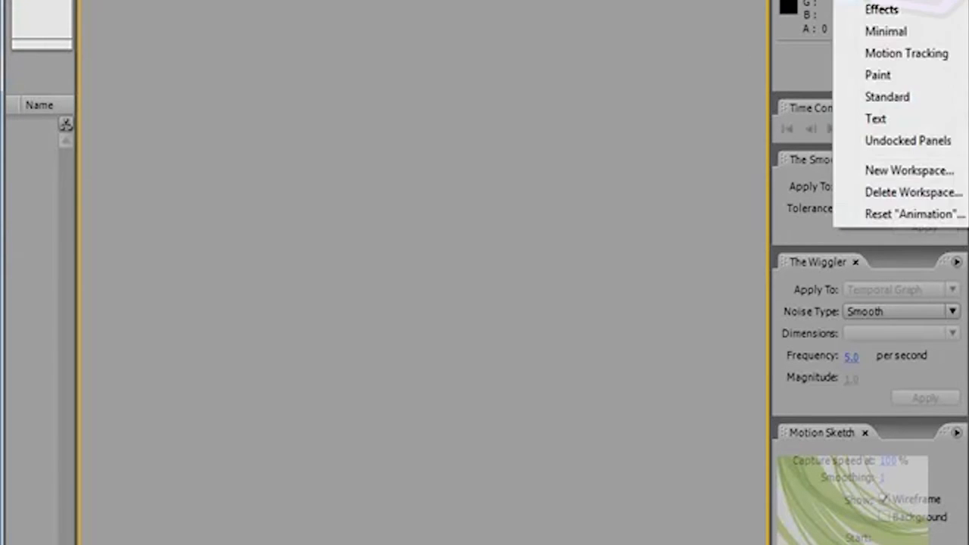
left_click(901, 218)
left_click(611, 177)
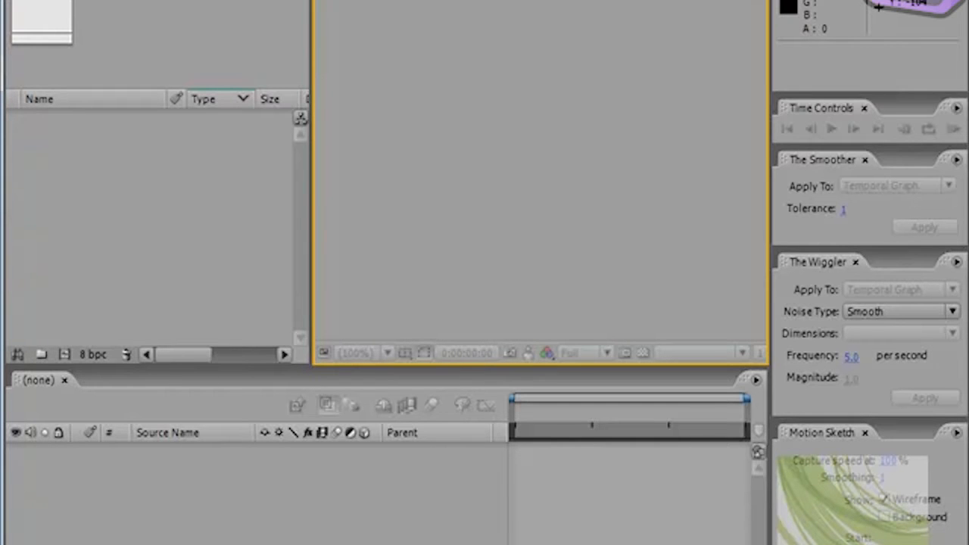
Step: Save the current layout as a new workspace, replacing "Untitled" in its name with the owner's name in possessive form
left_click(900, 0)
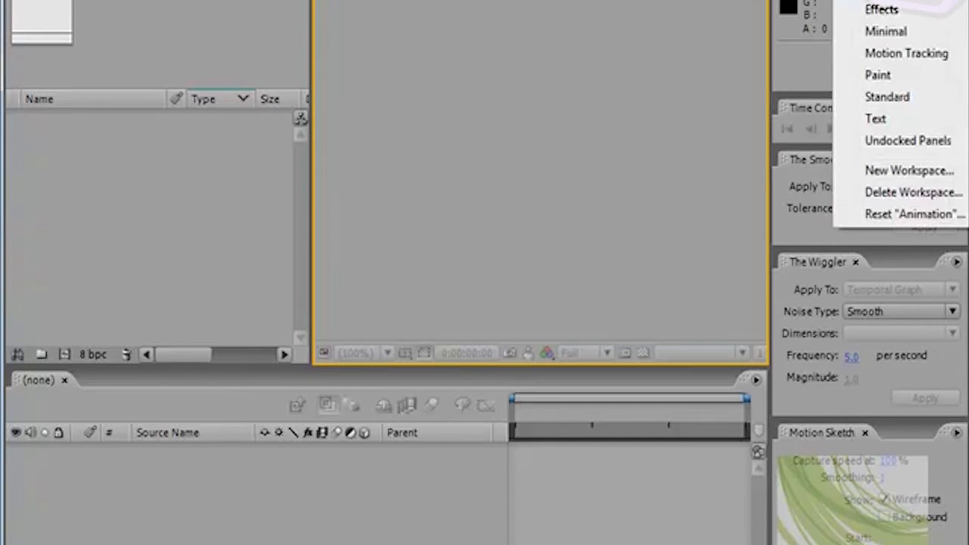
left_click(887, 172)
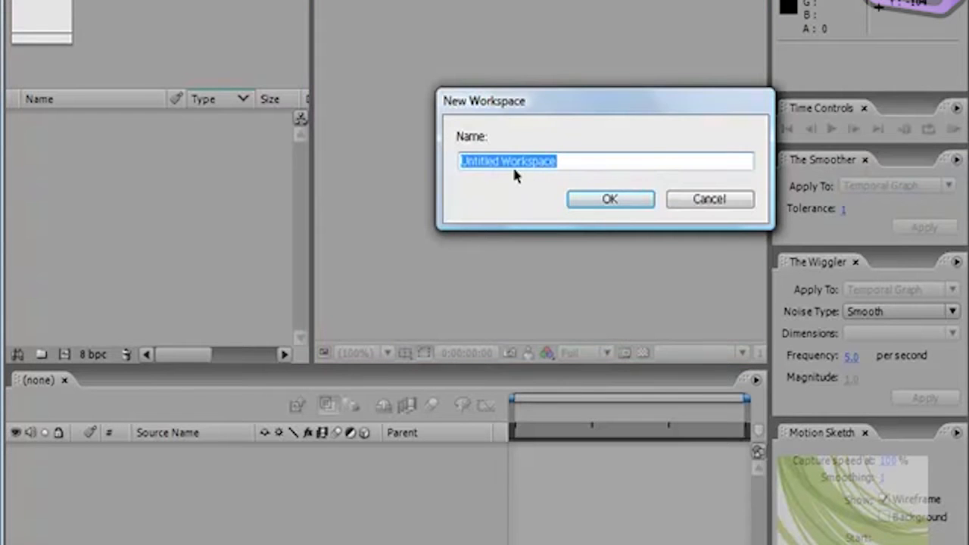
left_click_drag(501, 161, 442, 166)
type("sav's")
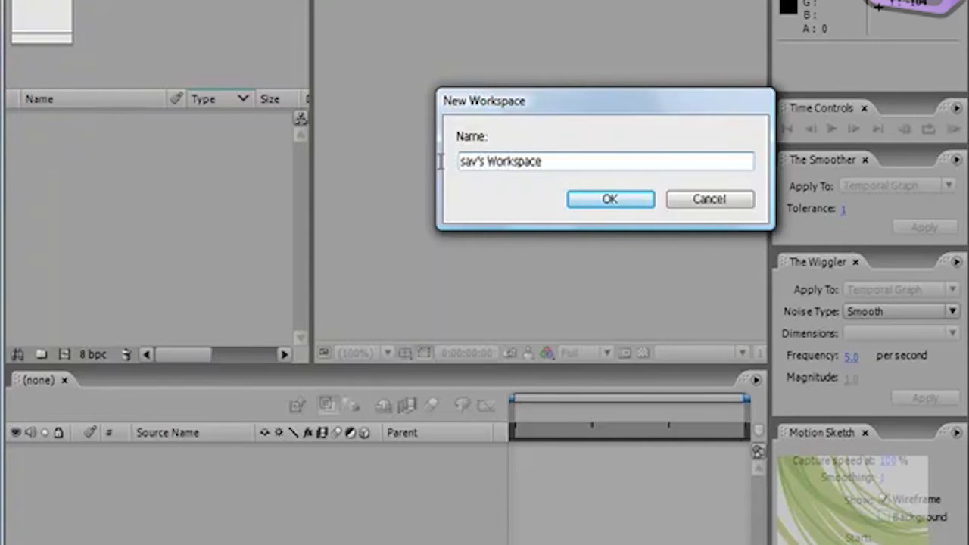
left_click(620, 199)
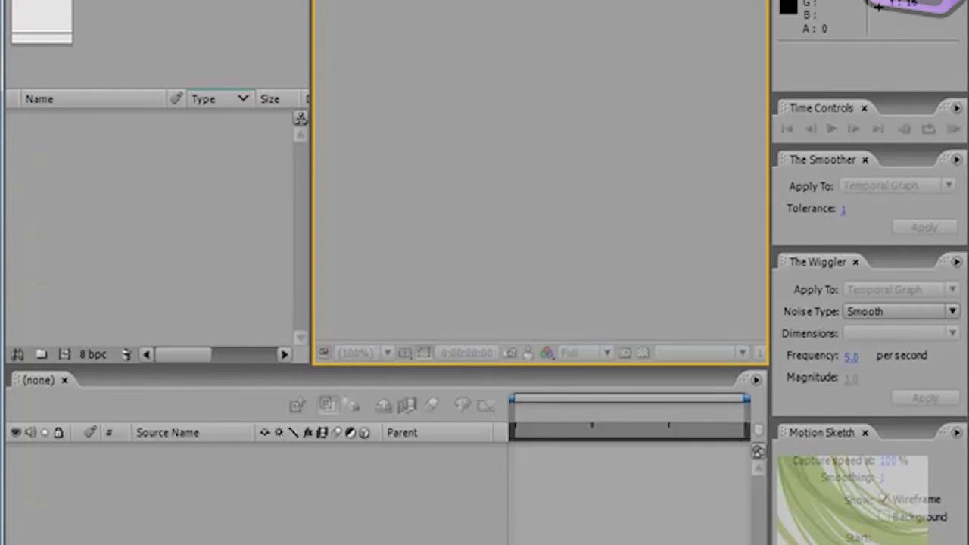
Step: Check the new workspace in the workspace list, then enlarge the Timeline upwards and narrow the Project panel
left_click(908, 2)
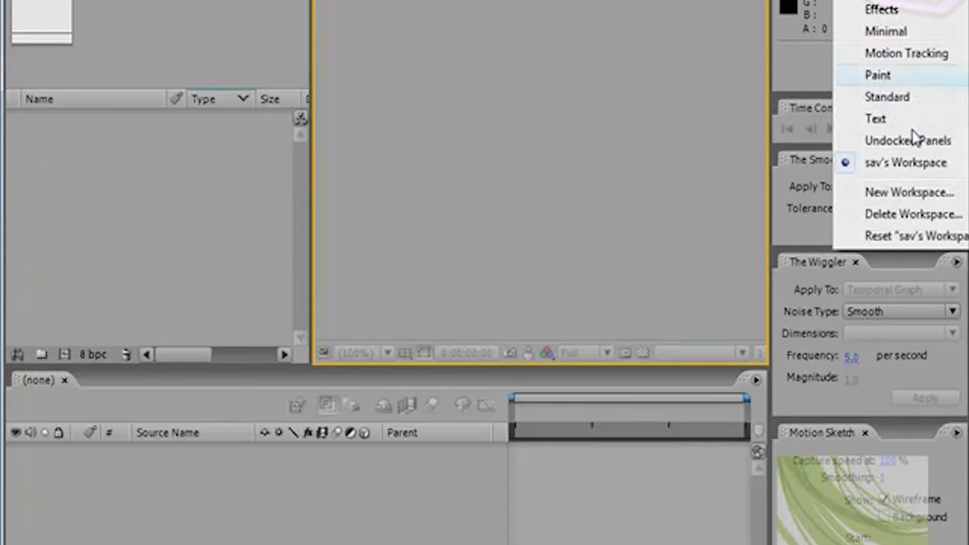
left_click(673, 121)
left_click_drag(247, 312, 235, 90)
left_click_drag(311, 38, 187, 47)
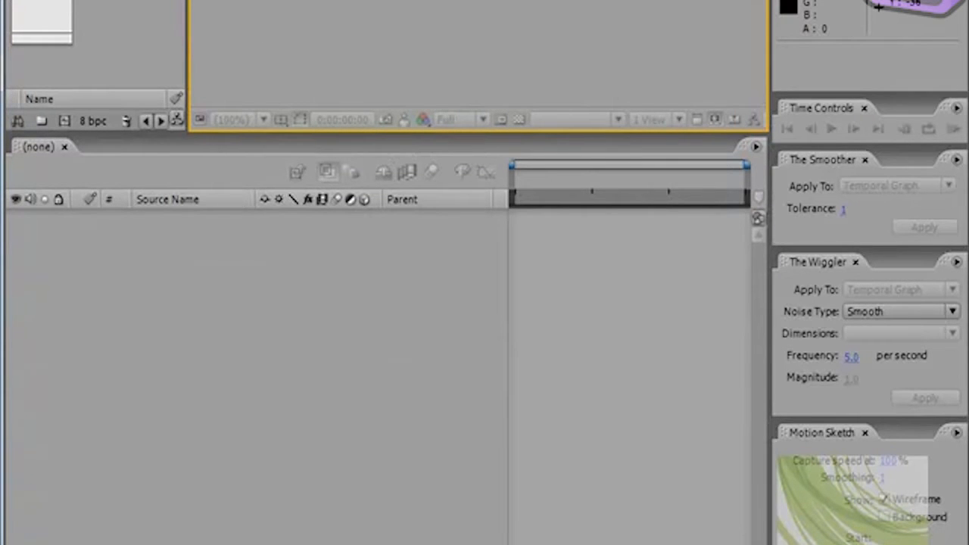
Step: Switch to the Standard workspace and return to the newly saved custom workspace
left_click(904, 1)
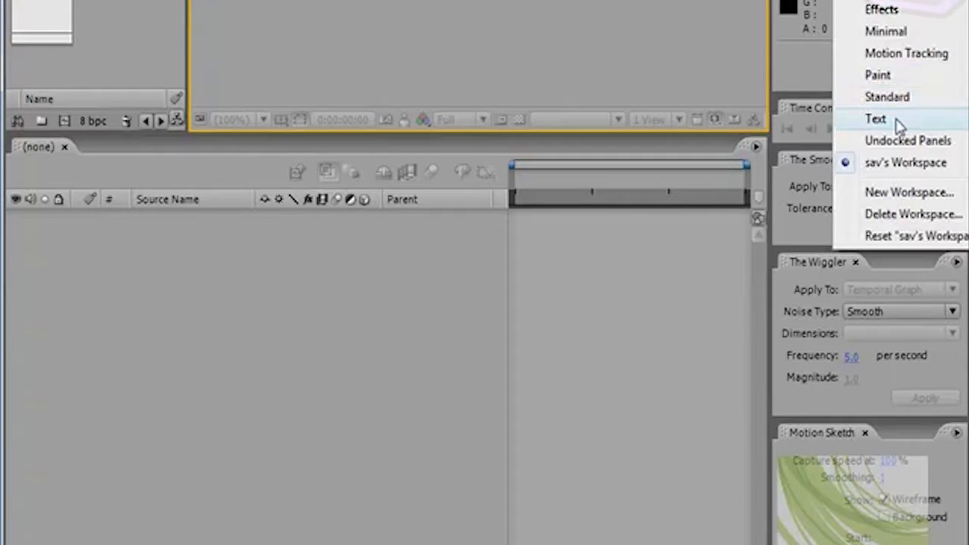
left_click(904, 97)
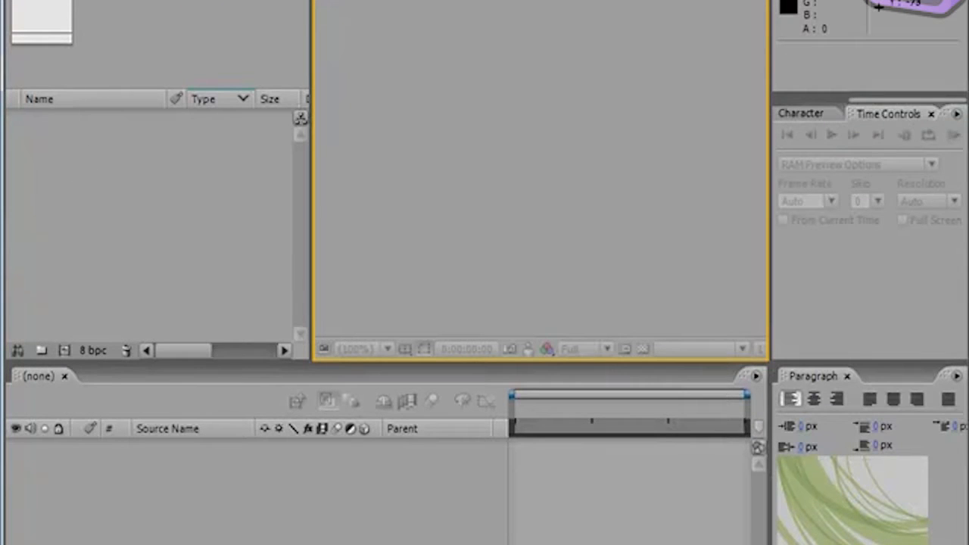
left_click(901, 1)
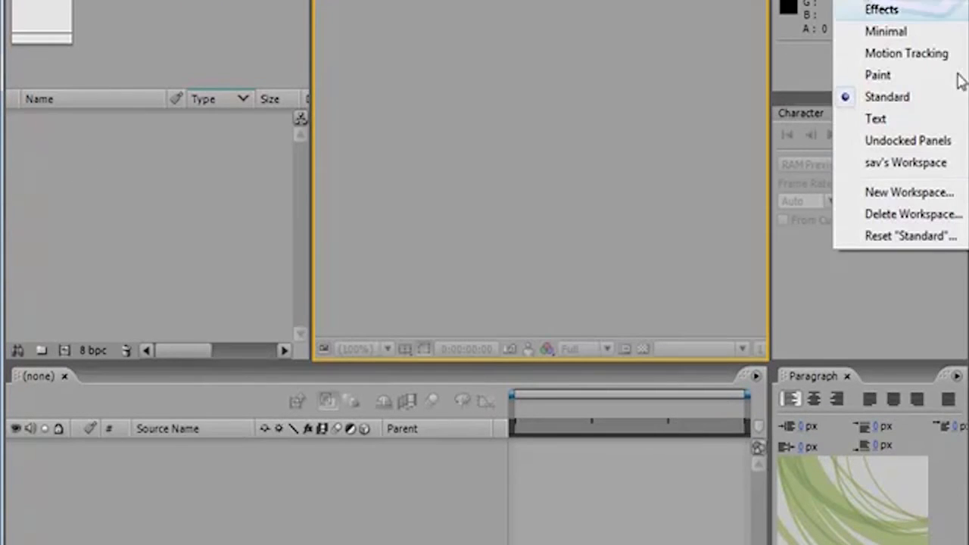
left_click(889, 165)
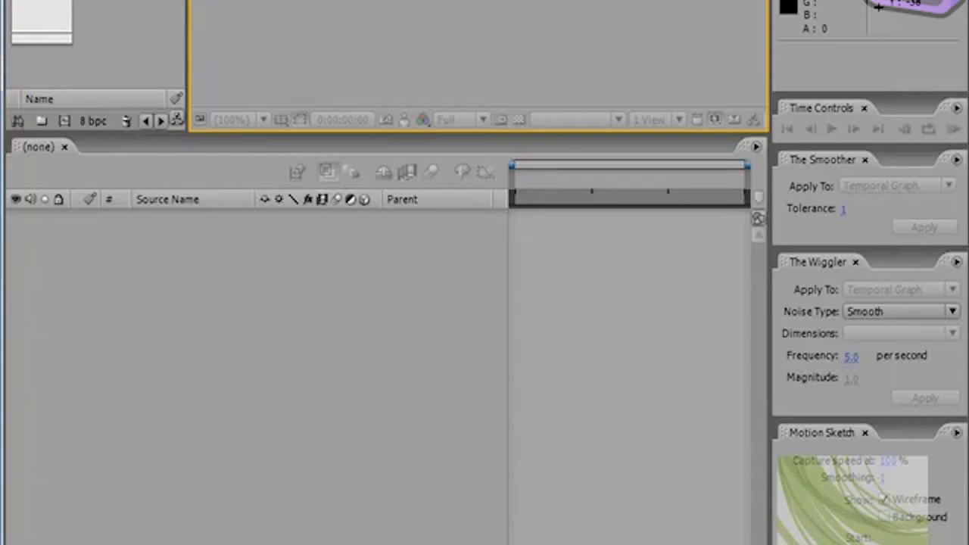
Step: Review which workspaces can be deleted while the custom workspace is active, without deleting any
left_click(901, 0)
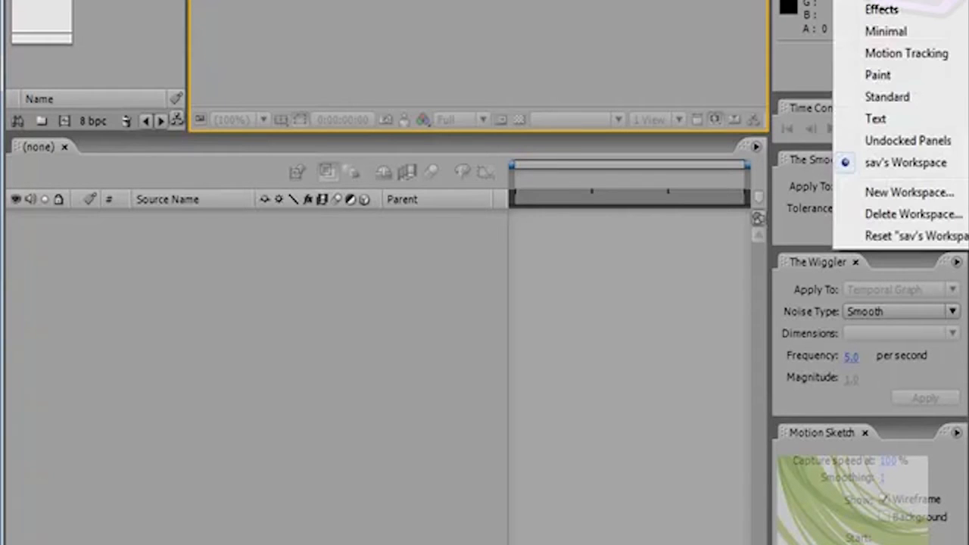
left_click(906, 216)
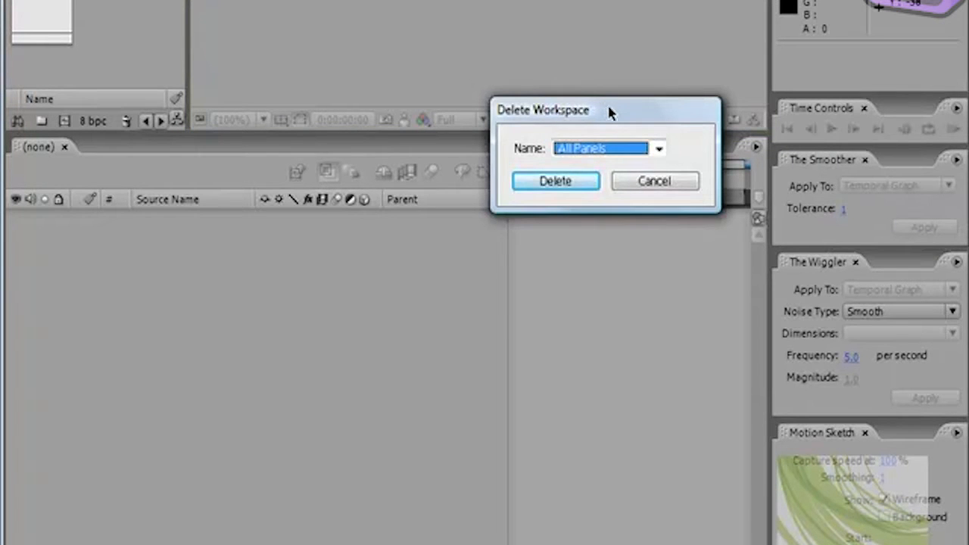
left_click_drag(609, 109, 521, 93)
left_click(571, 134)
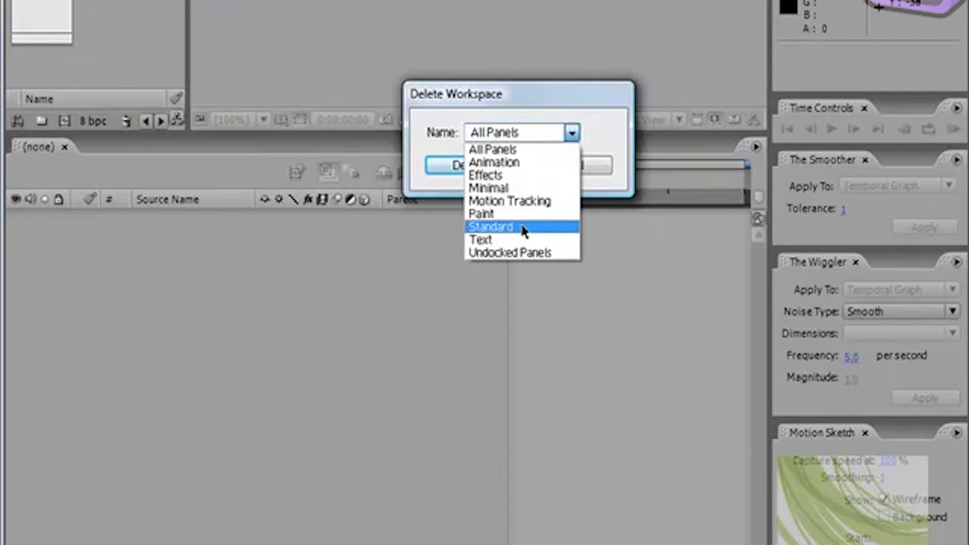
left_click(610, 98)
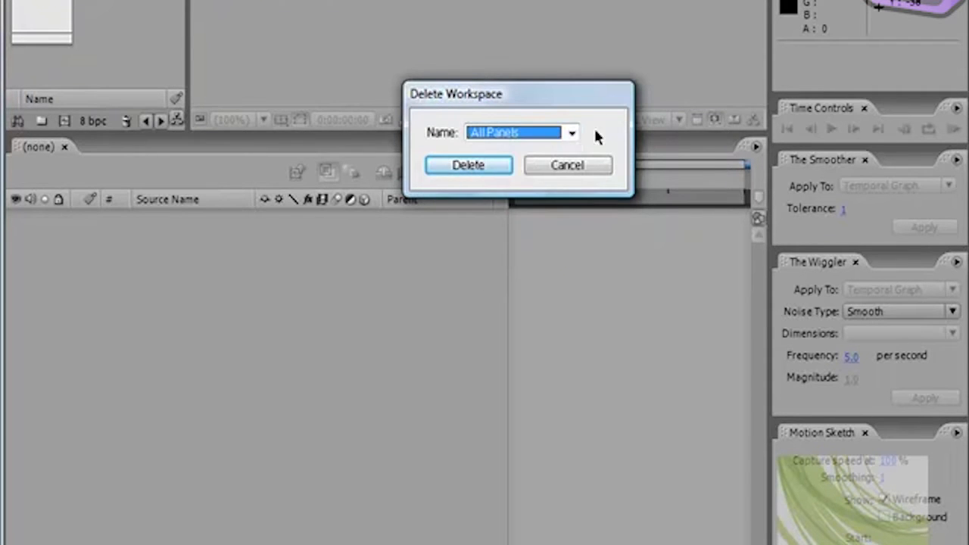
left_click(569, 167)
Step: Switch to the Standard workspace so the custom workspace can be deleted, delete it, and check the workspace list
left_click(878, 6)
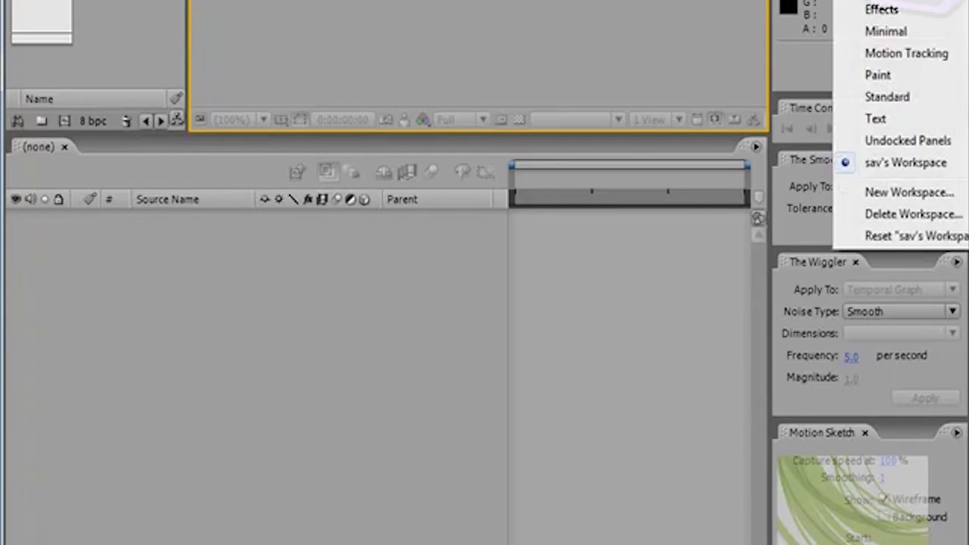
left_click(887, 96)
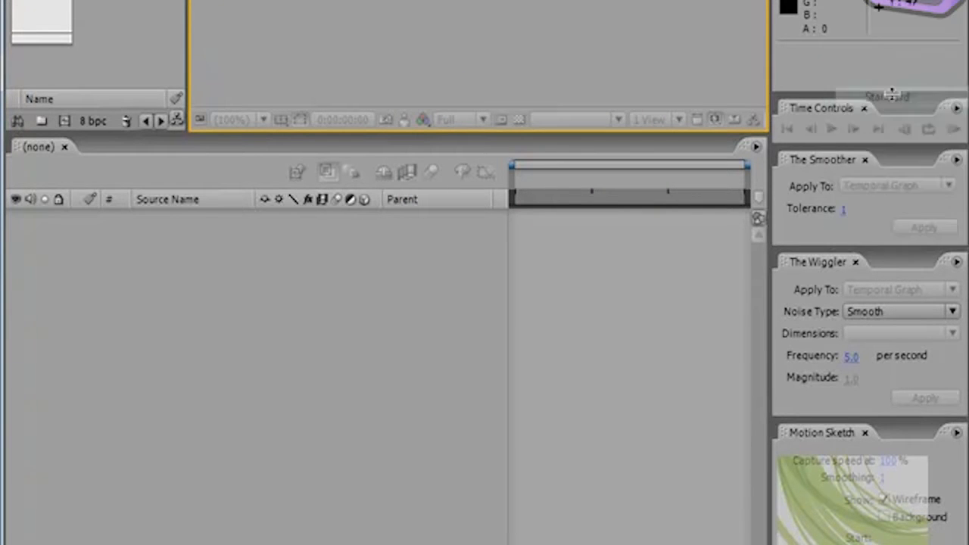
left_click(878, 6)
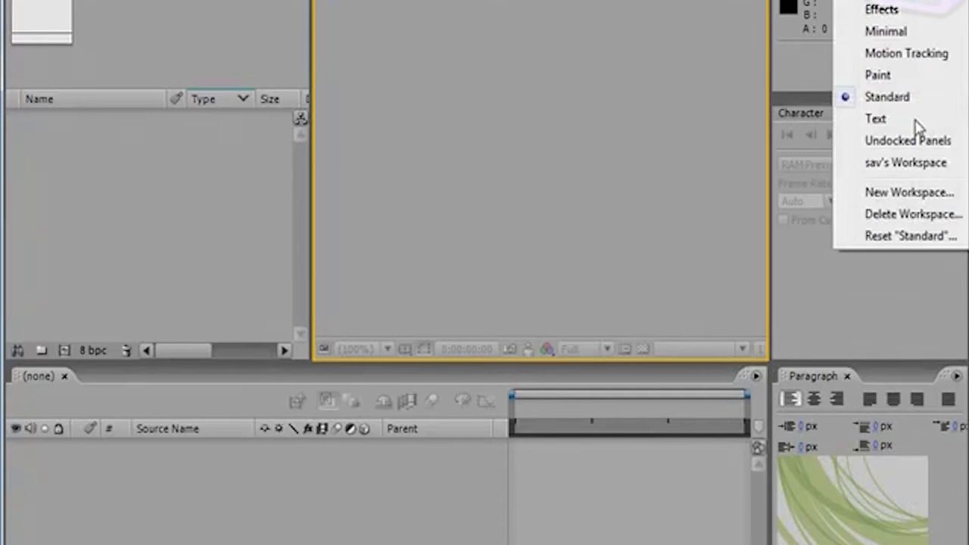
left_click(886, 214)
left_click(572, 133)
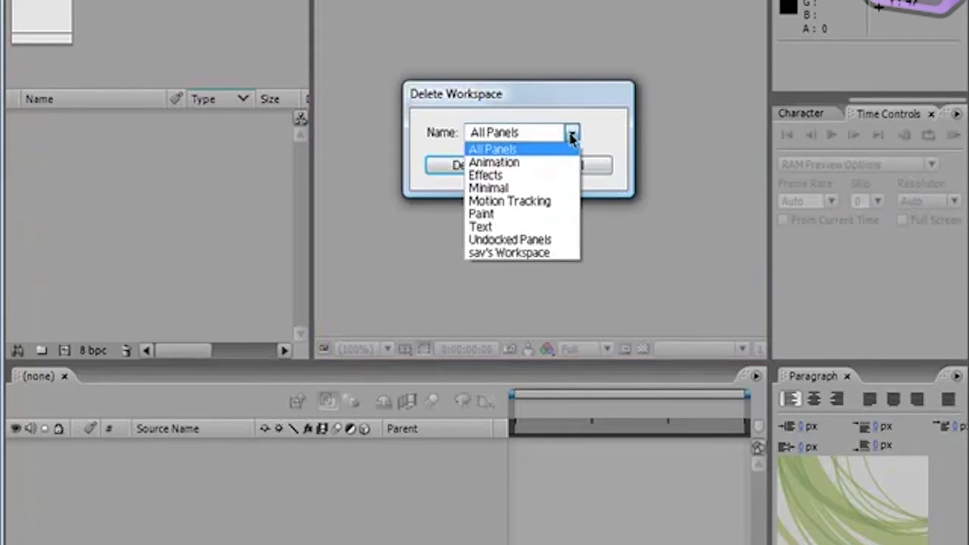
left_click(510, 254)
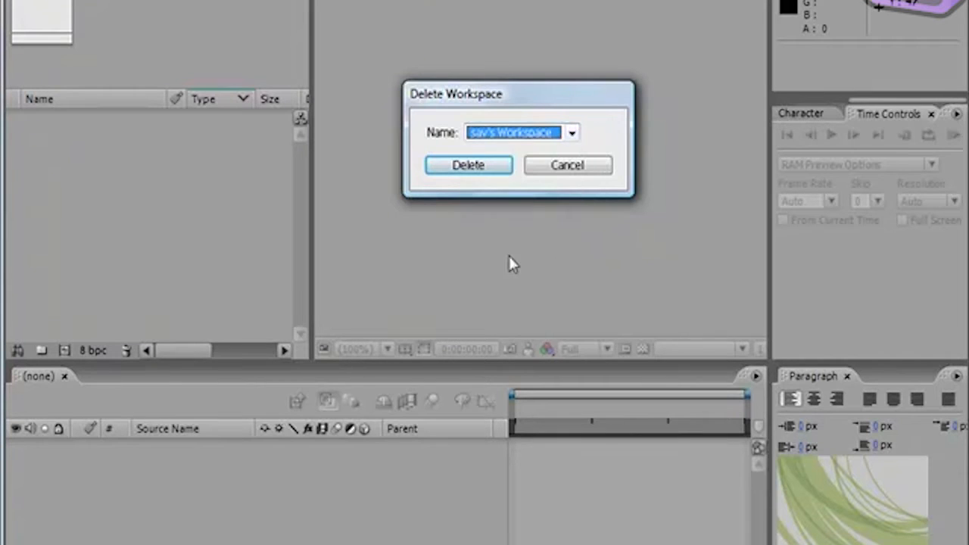
left_click(469, 166)
left_click(912, 3)
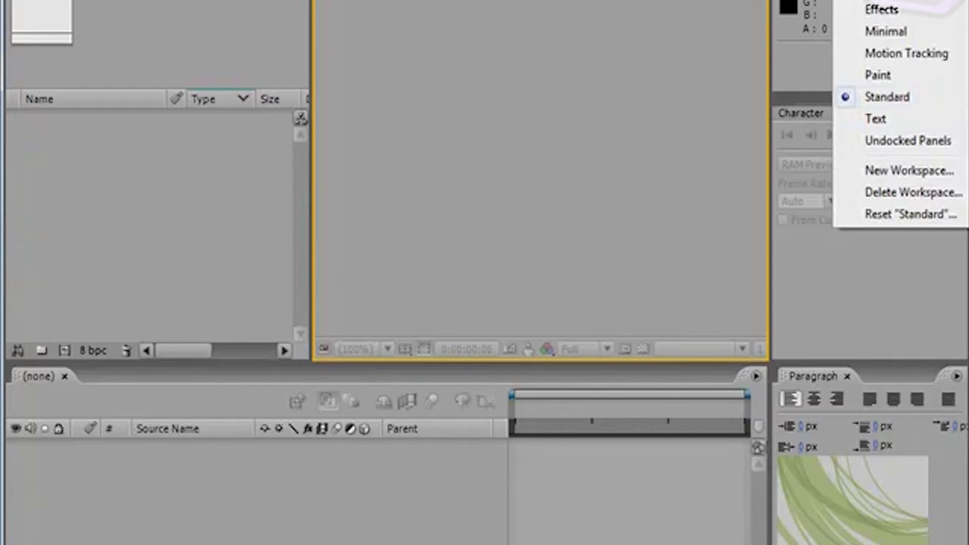
left_click(571, 117)
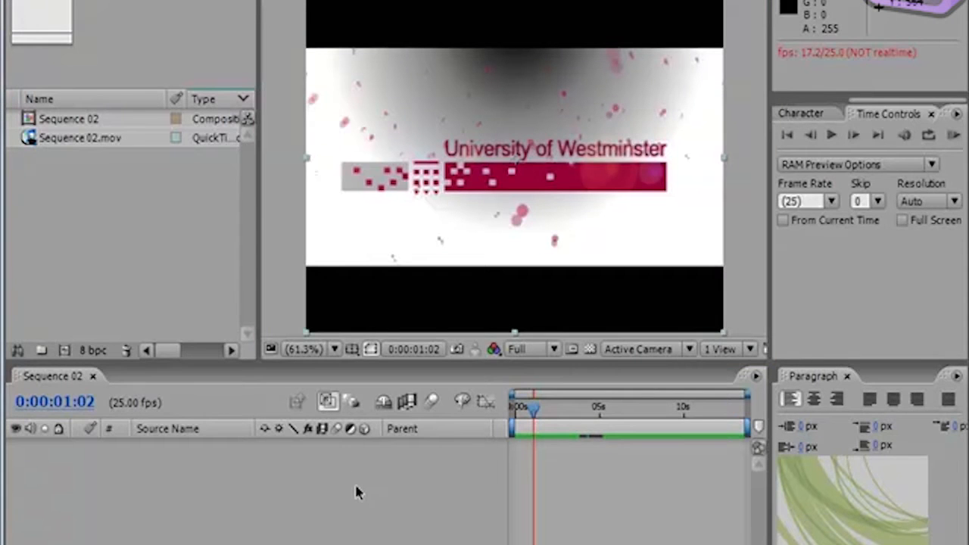
Step: Deselect the Sequence 02.mov layer and turn on automatic project saving in the Auto-Save preferences
left_click(356, 486)
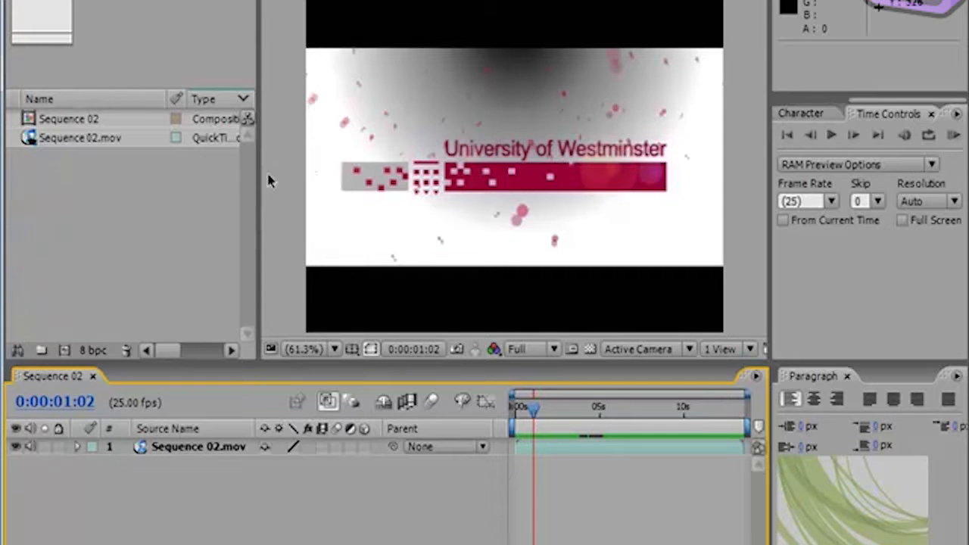
left_click(47, 0)
mouse_move(136, 425)
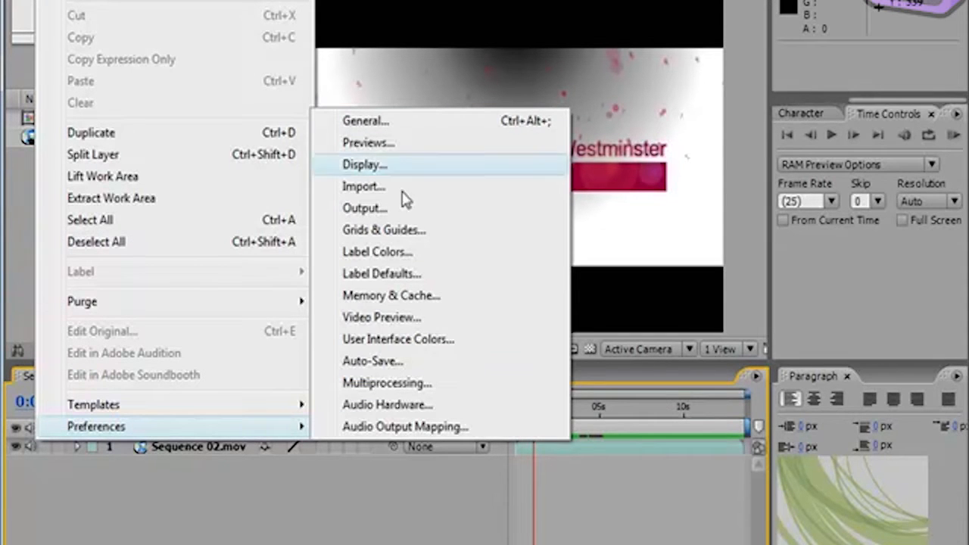
left_click(373, 362)
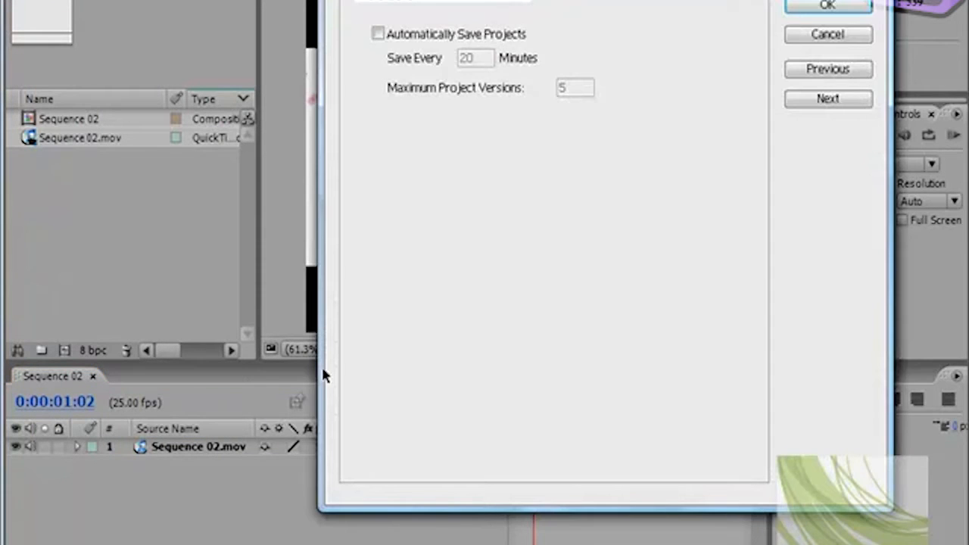
left_click_drag(417, 0, 359, 1)
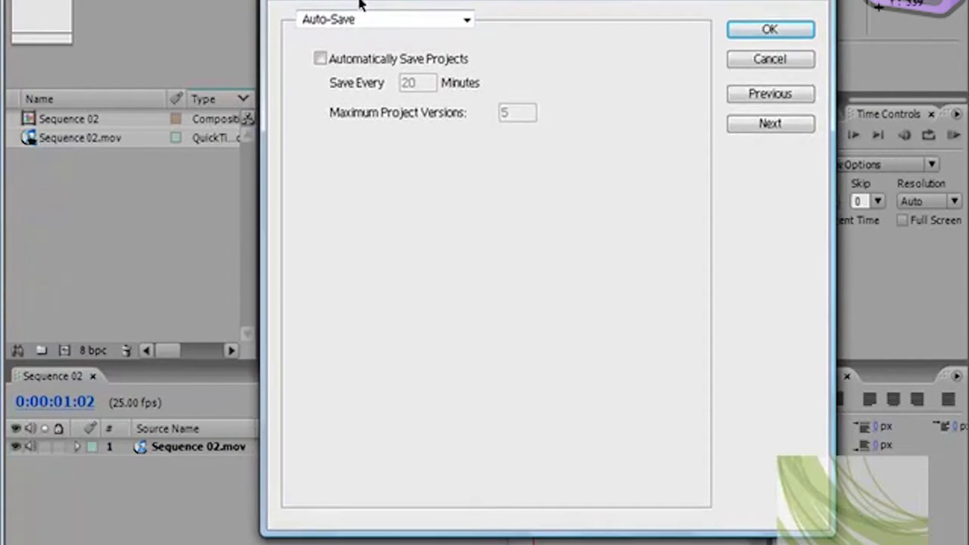
left_click(319, 60)
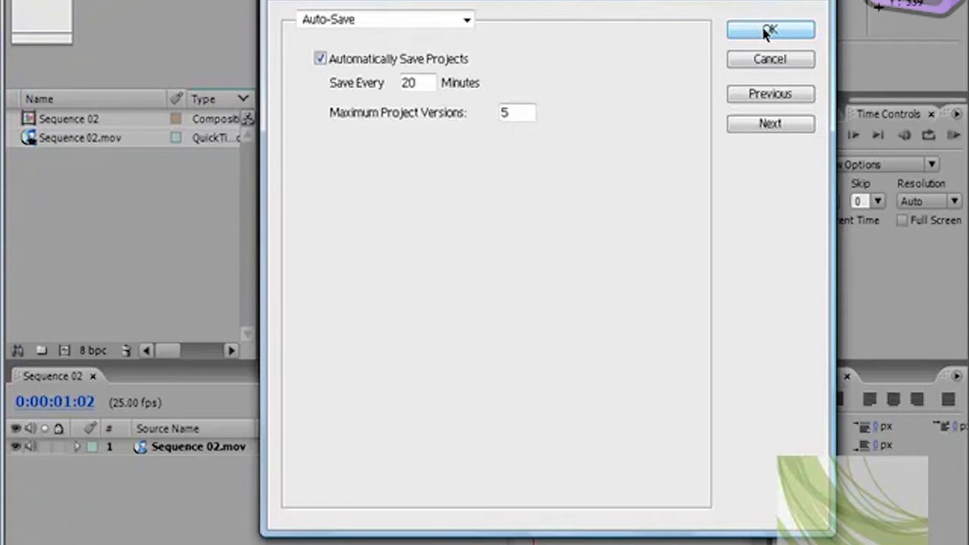
Step: Review the Multiprocessing preferences and the category list, turn automatic project saving back off, and discard the preference changes
left_click(770, 125)
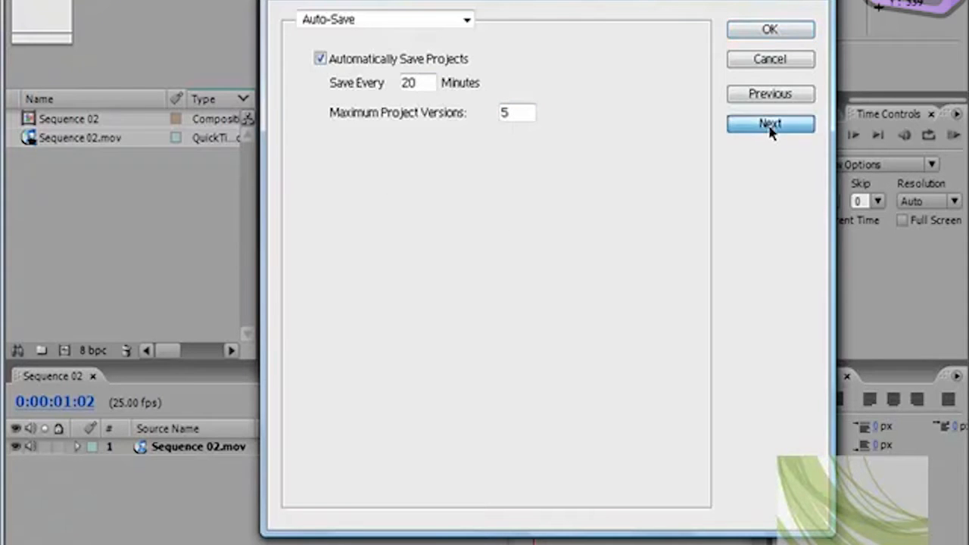
left_click(466, 20)
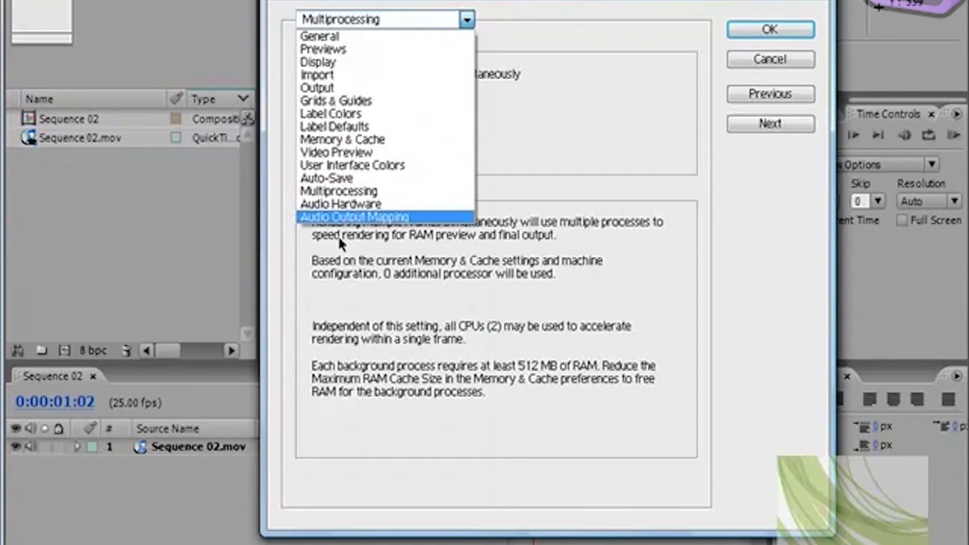
left_click(338, 179)
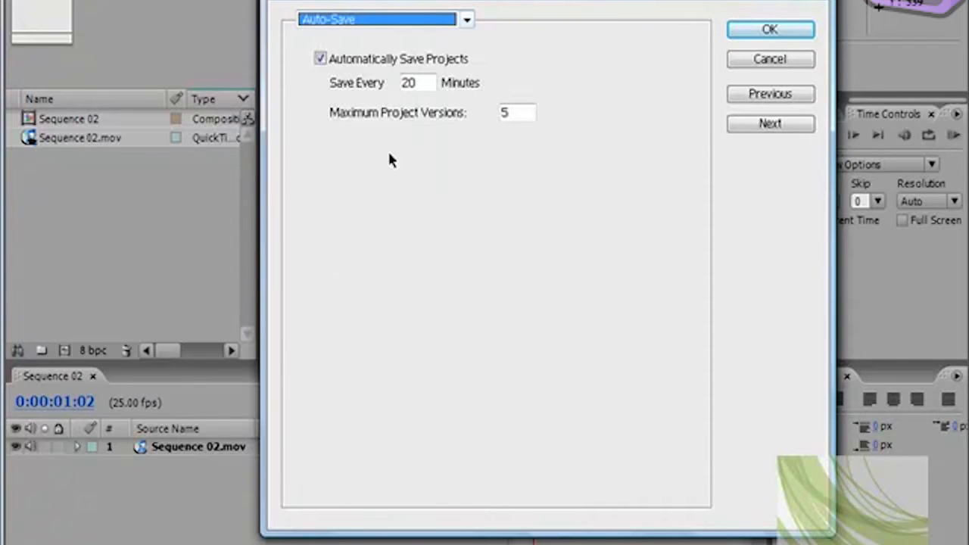
left_click(321, 59)
left_click(751, 61)
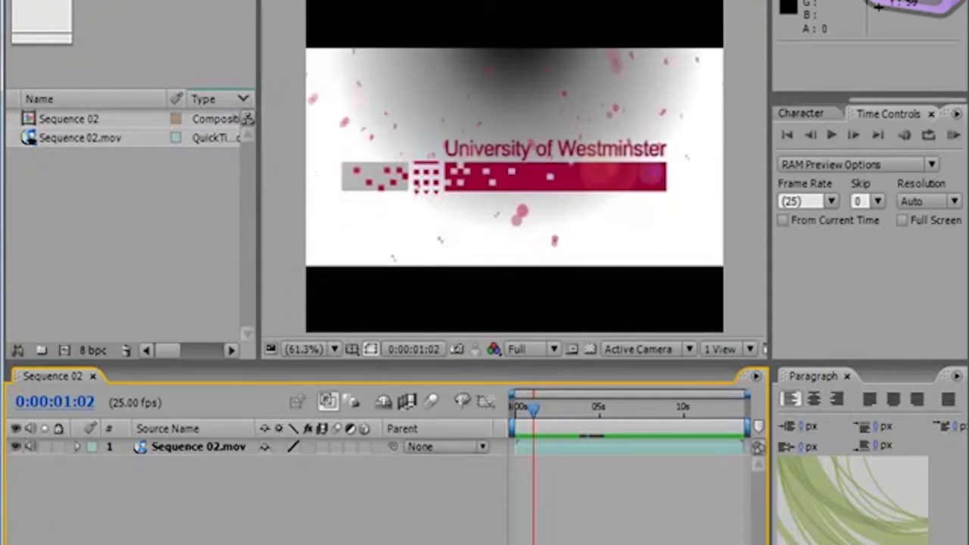
Step: Review the project's saving commands, including Save and Increment and Save, without running any of them
left_click(16, 1)
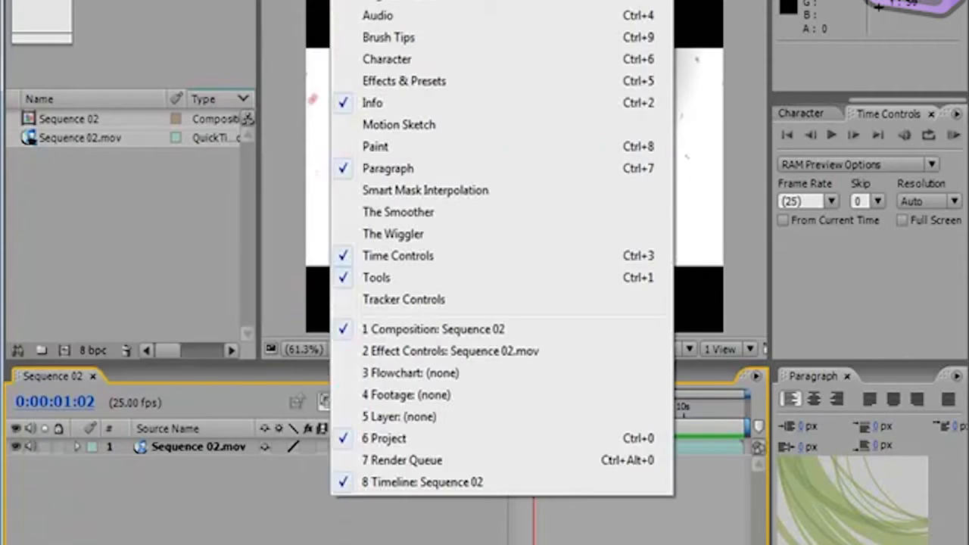
left_click(347, 2)
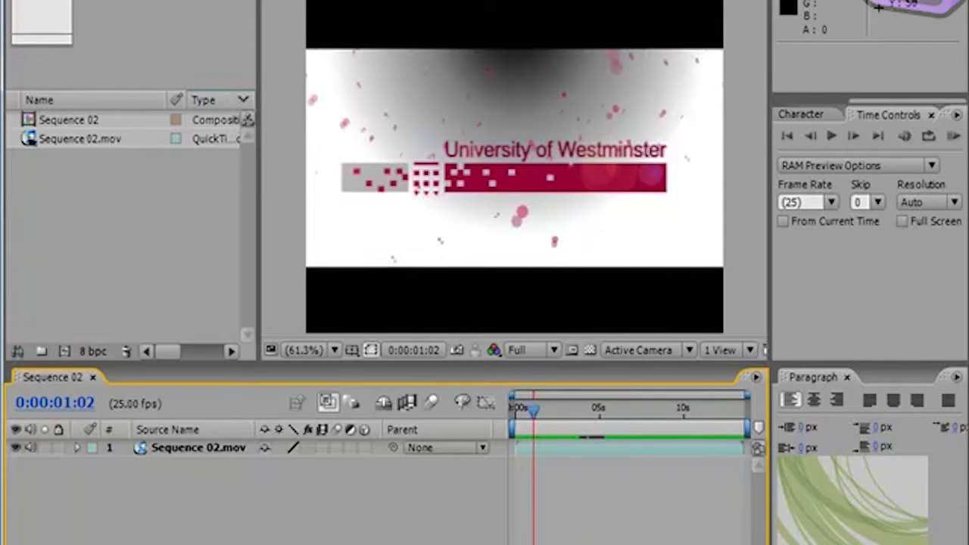
left_click(17, 0)
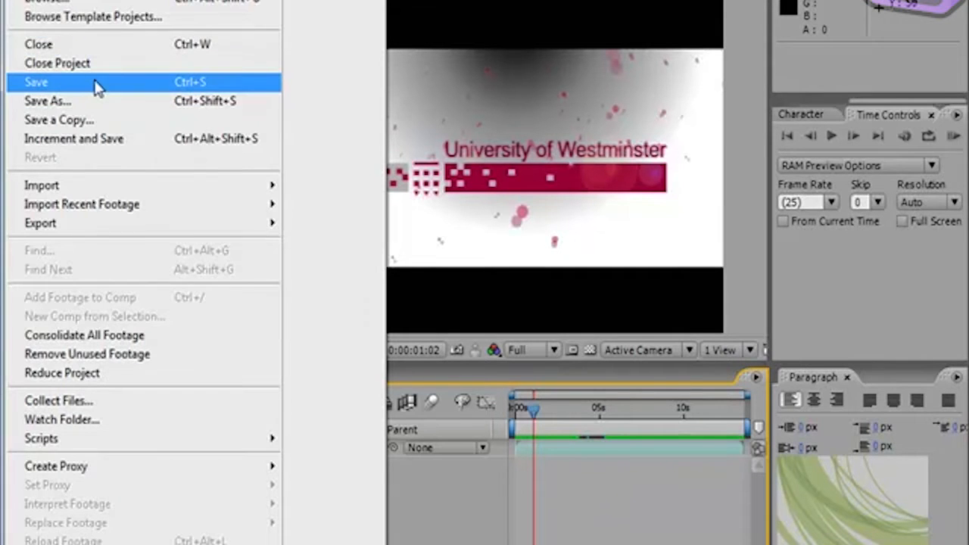
left_click(294, 32)
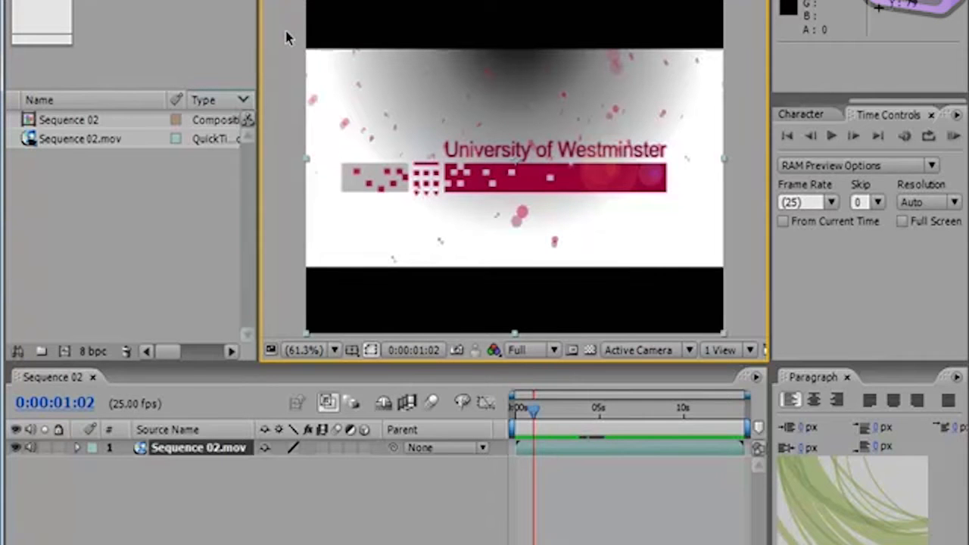
left_click(18, 2)
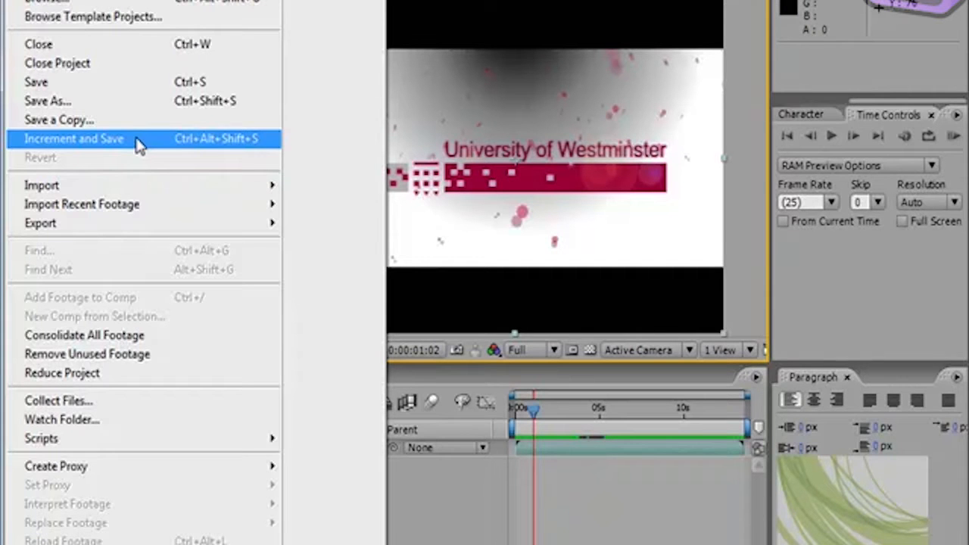
left_click(478, 176)
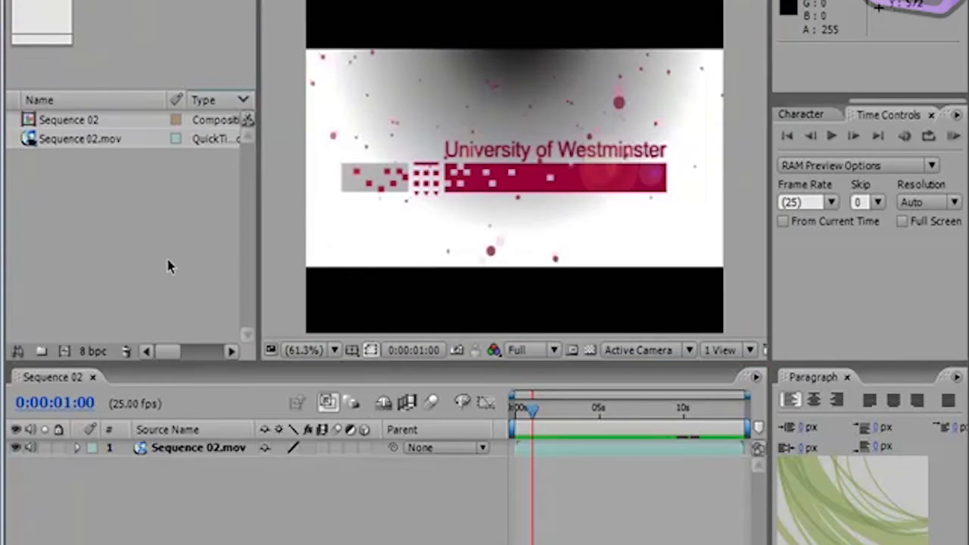
Step: Start importing a file and browse from the current folder up to the Desktop and into the website files folder
left_click(180, 262)
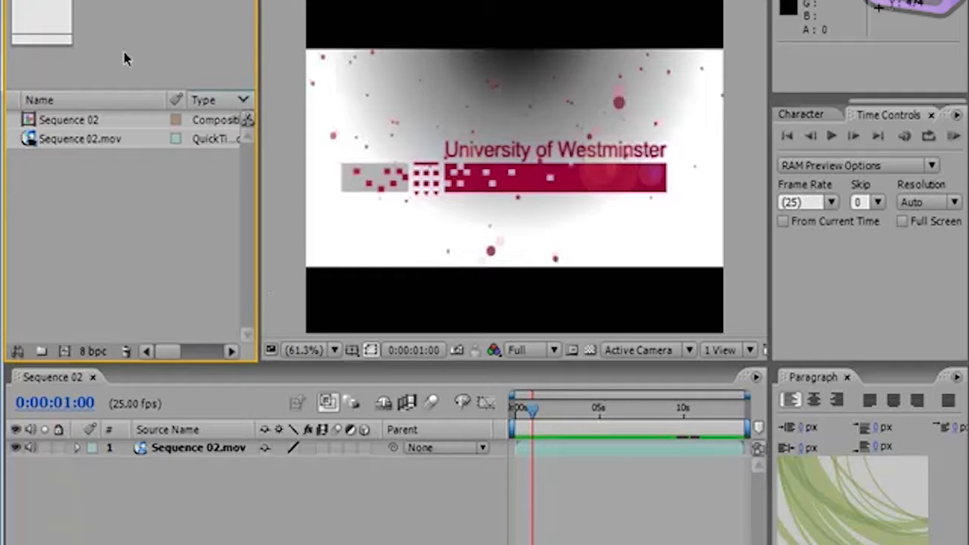
left_click(18, 0)
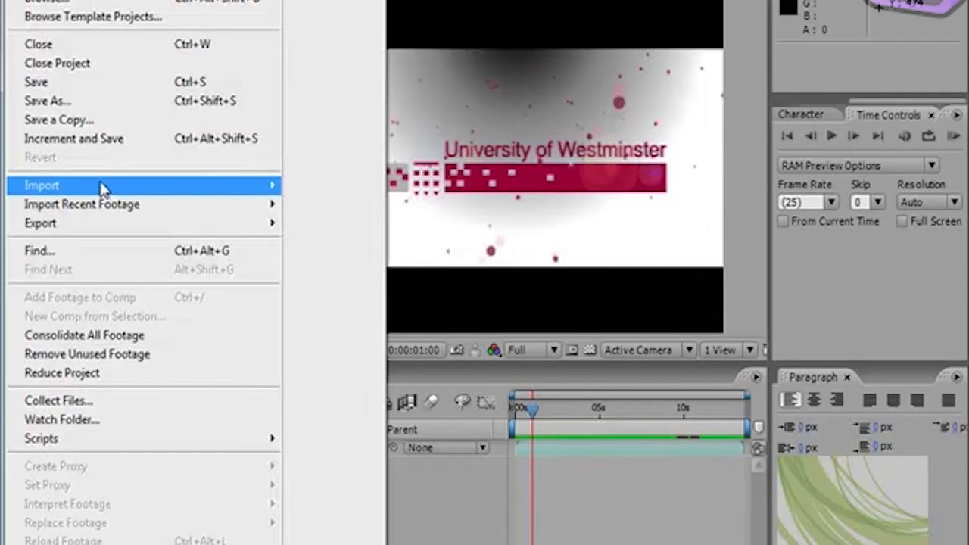
mouse_move(102, 185)
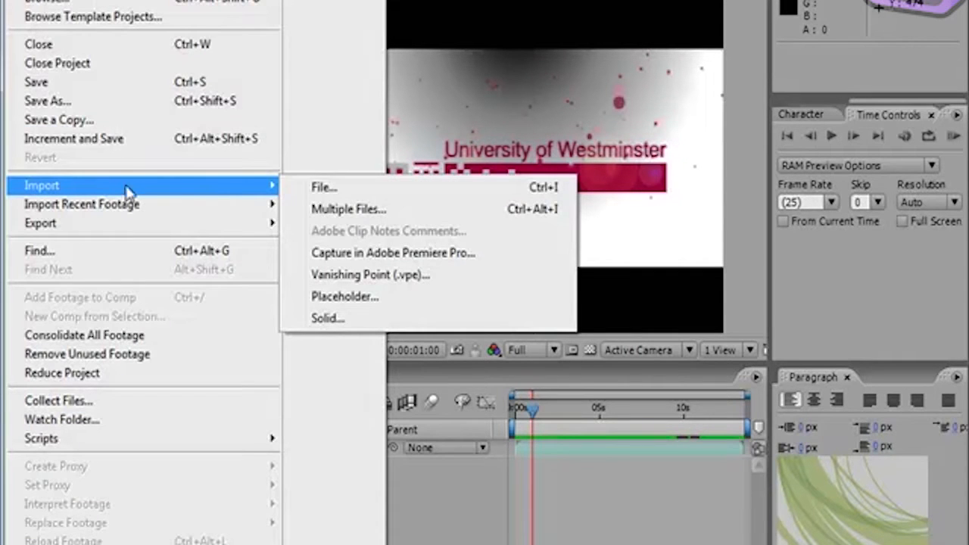
left_click(352, 196)
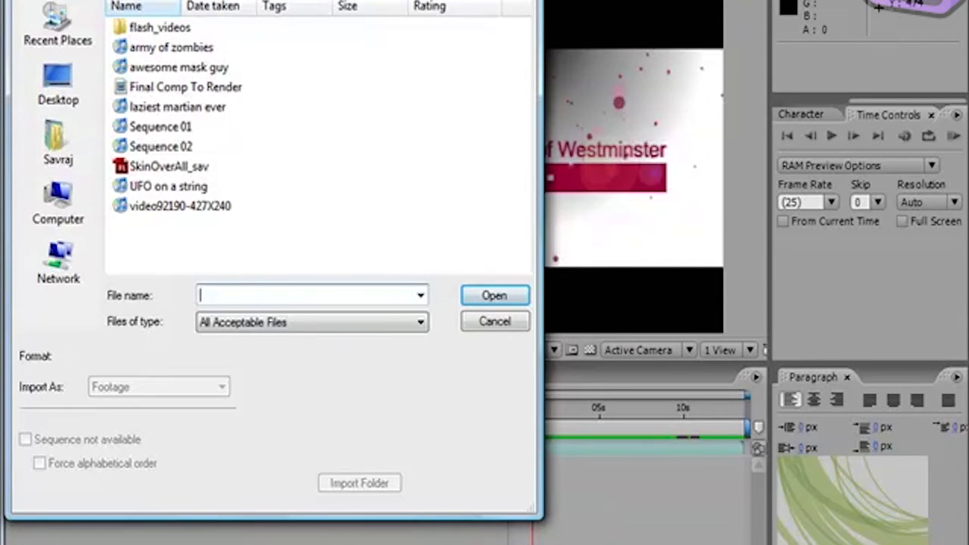
left_click(401, 1)
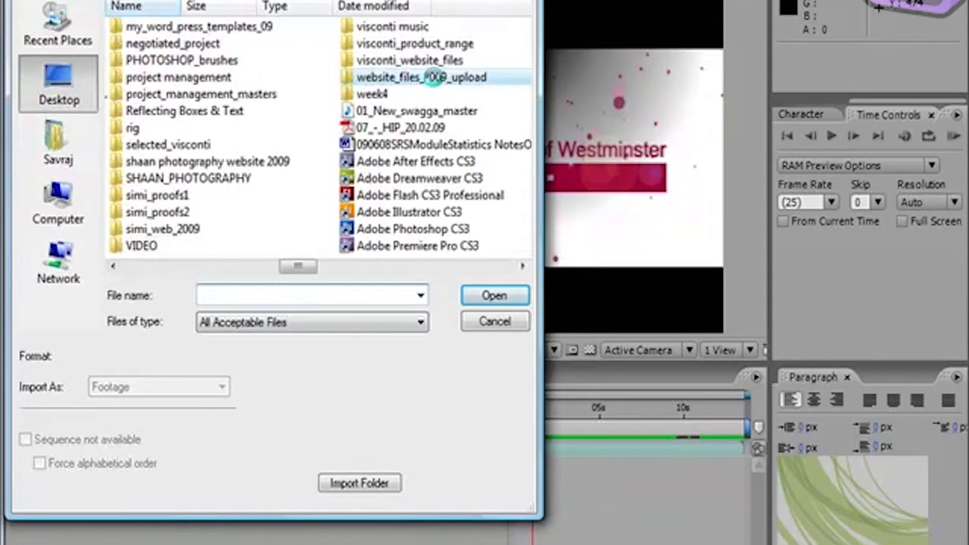
double_click(439, 79)
Step: Examine the full list of file formats that can be imported, from Cineon to Windows Media
left_click(415, 325)
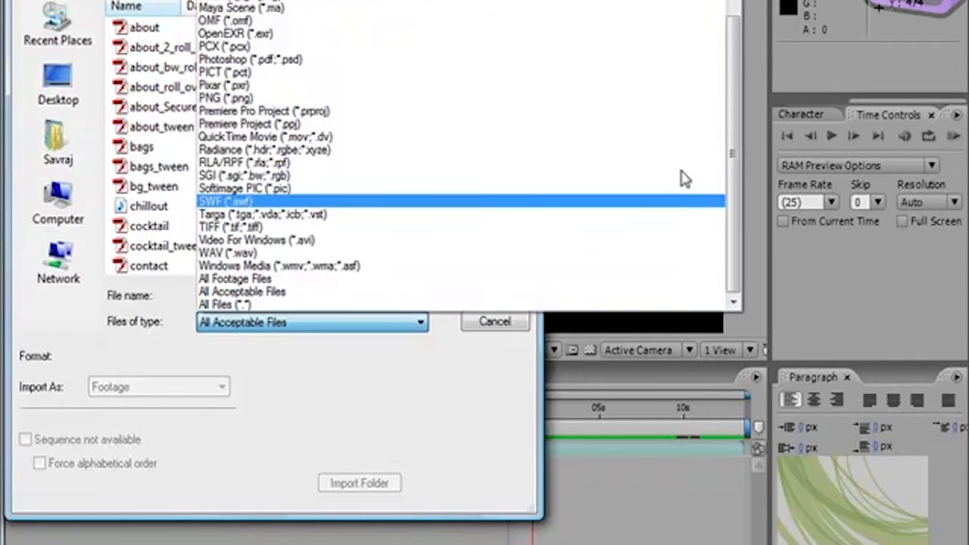
left_click(727, 20)
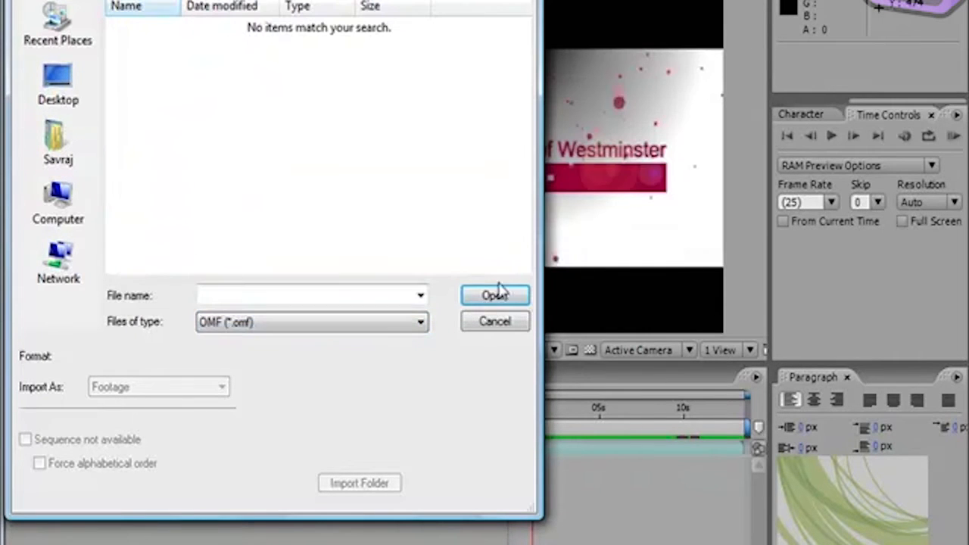
left_click(420, 325)
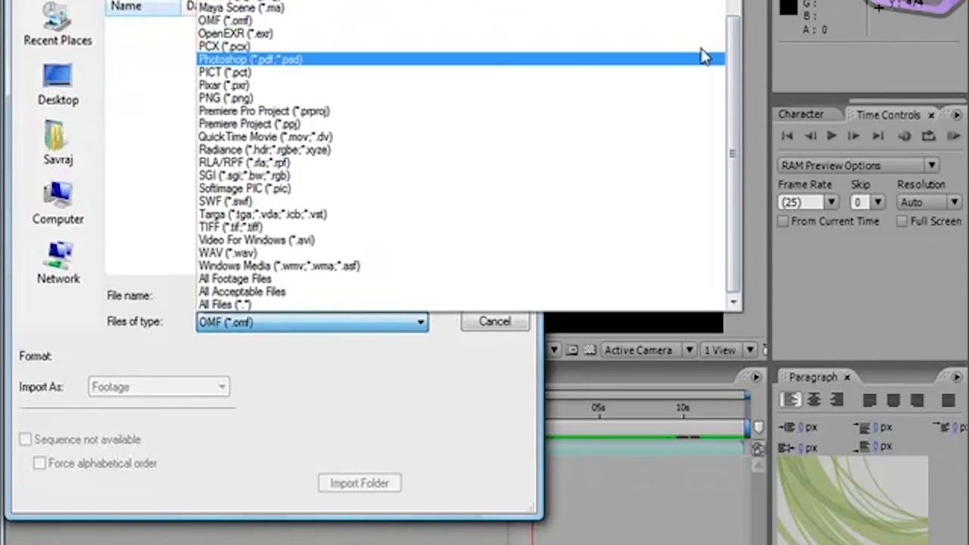
scroll(461, 159, "up", 3)
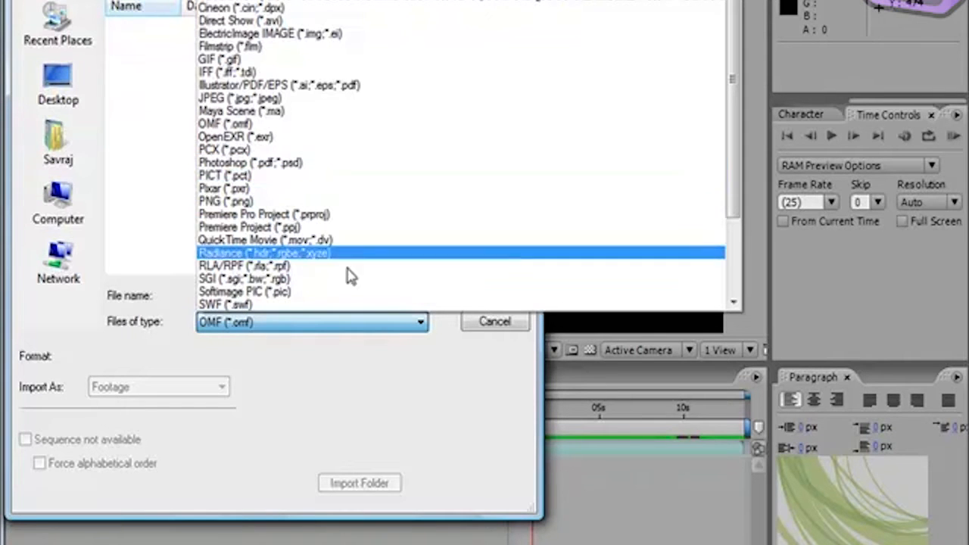
scroll(356, 225, "down", 3)
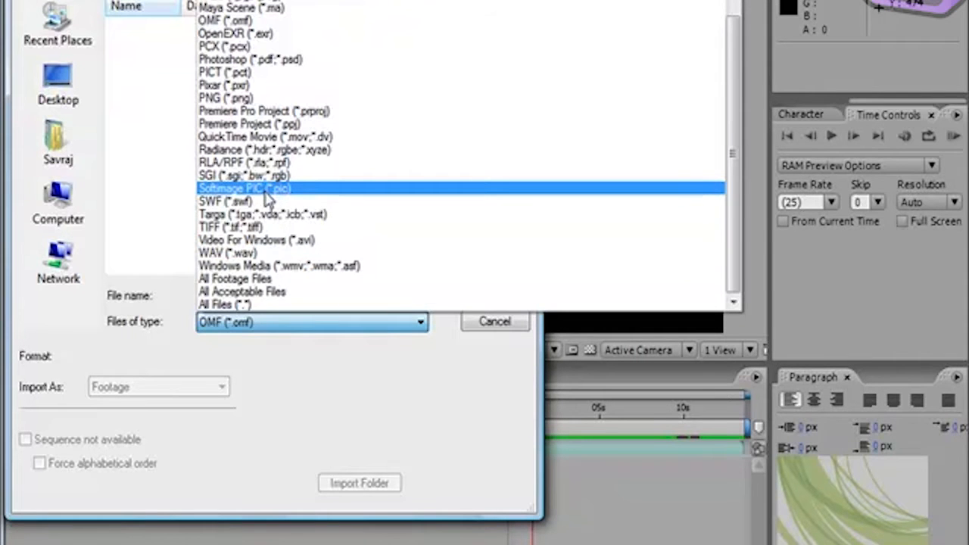
scroll(269, 198, "up", 3)
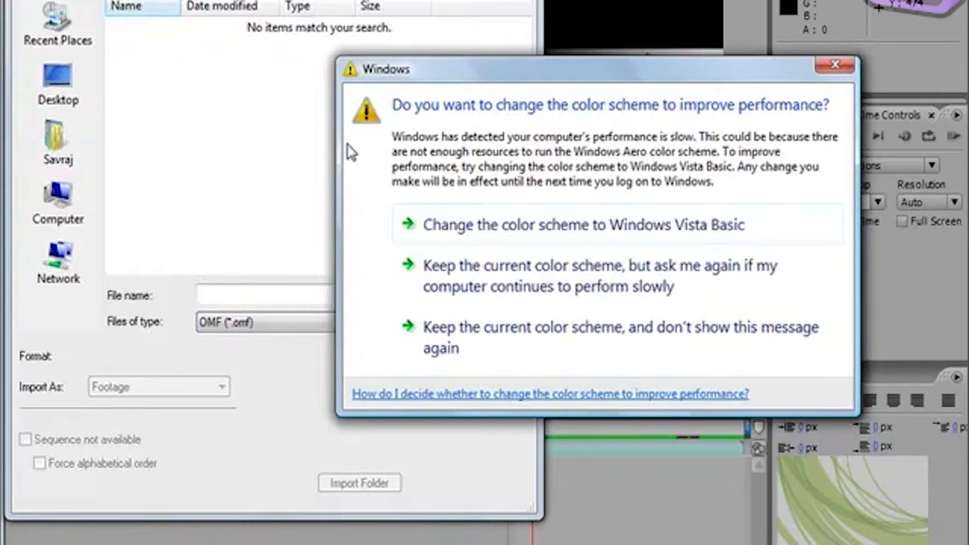
Step: Keep the current Windows color scheme without being asked again, and cancel the file import
left_click(521, 340)
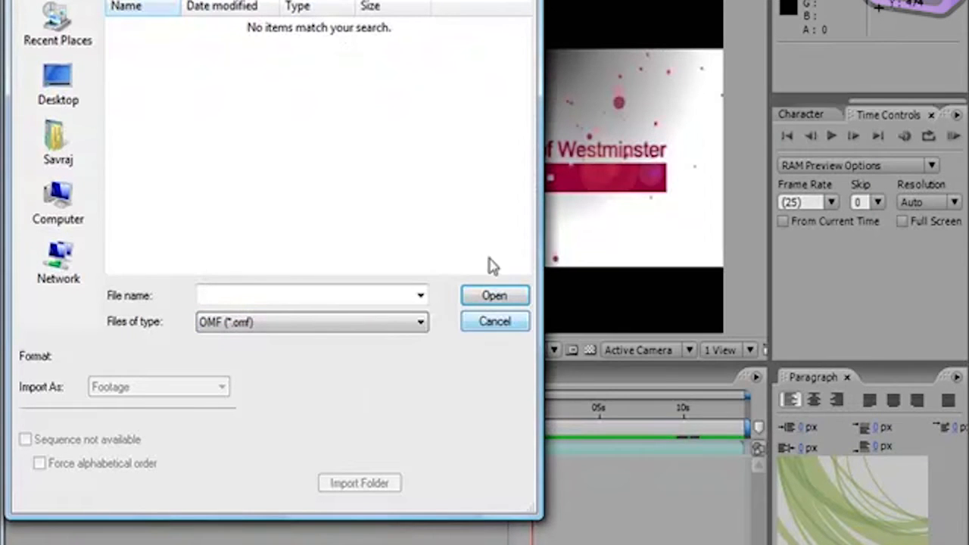
left_click(496, 323)
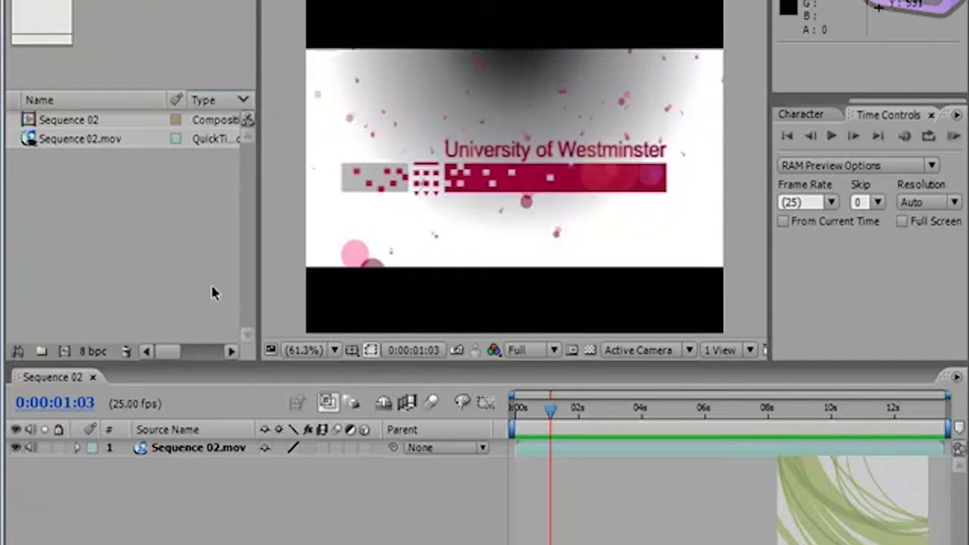
Step: Choose the Standard workspace from the available workspaces
left_click(105, 73)
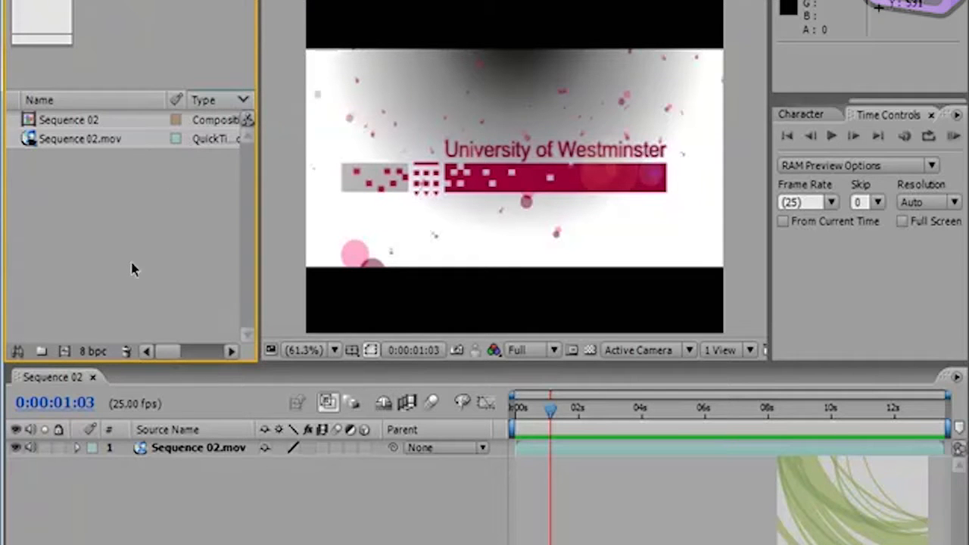
left_click(901, 2)
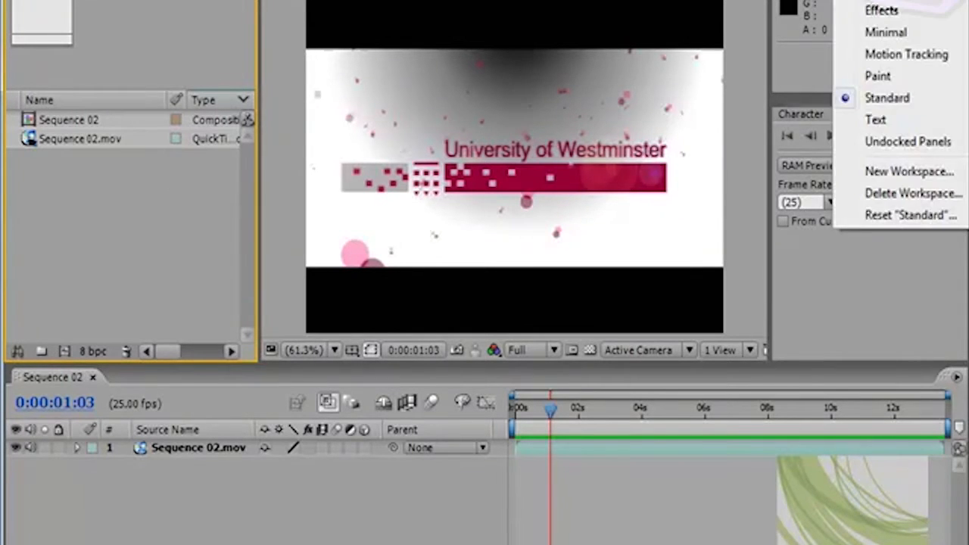
left_click(883, 105)
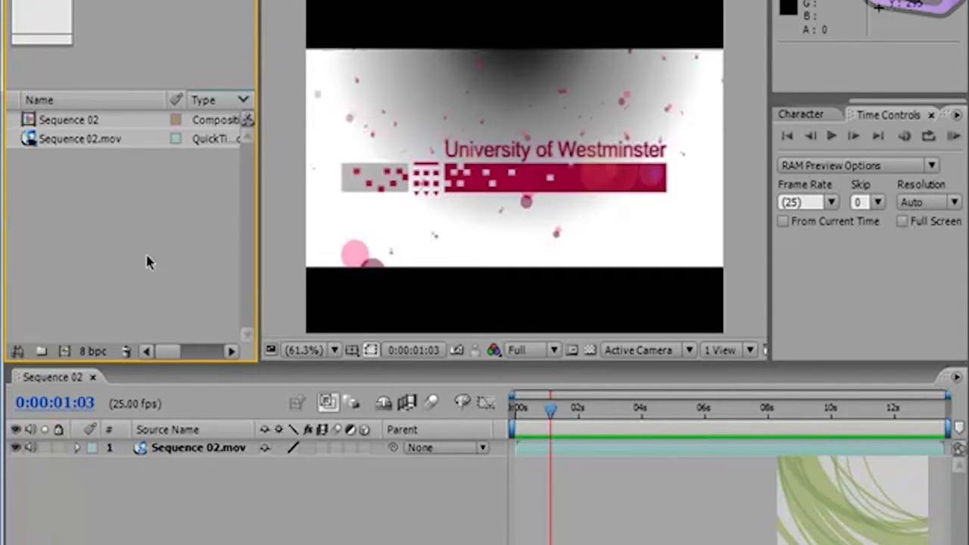
Step: Review the available import commands, such as File and Multiple Files, without running any of them
left_click(21, 0)
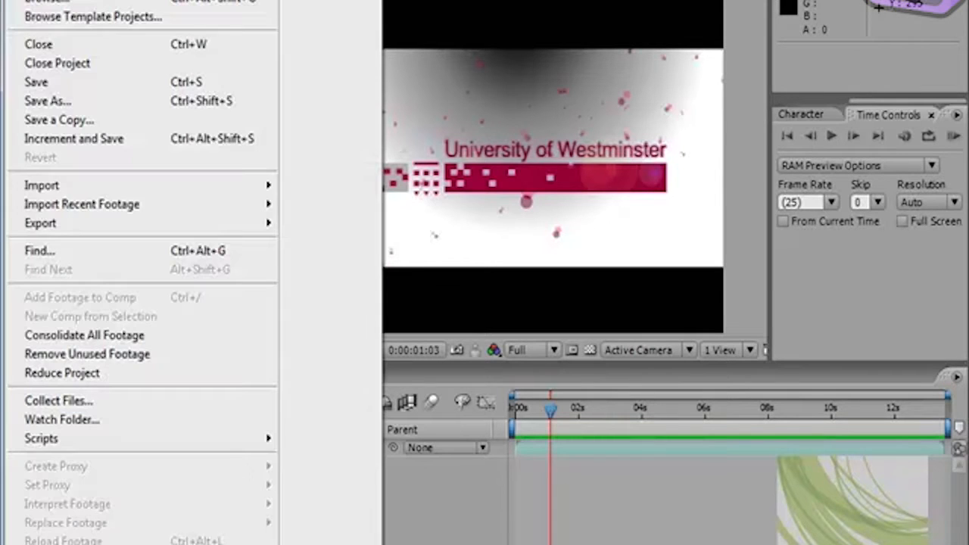
mouse_move(87, 190)
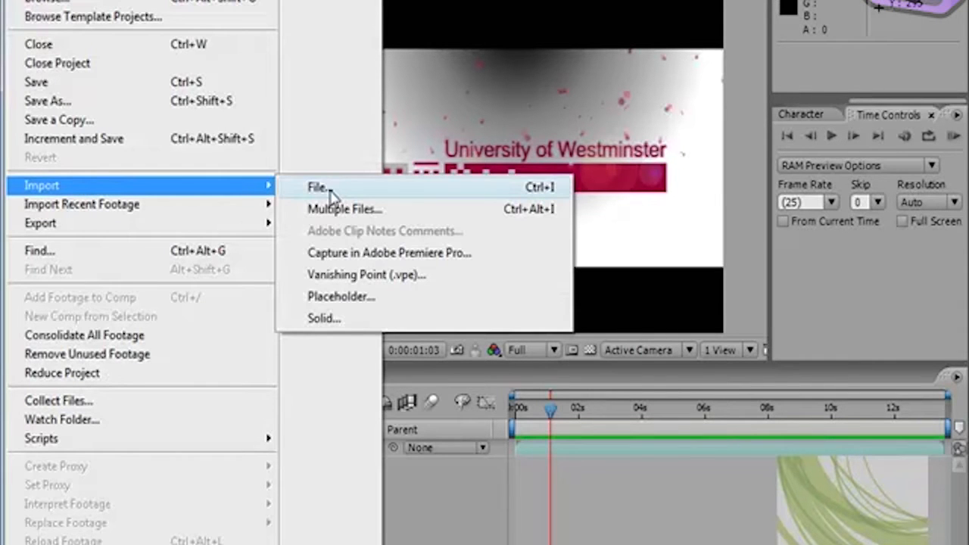
left_click(450, 502)
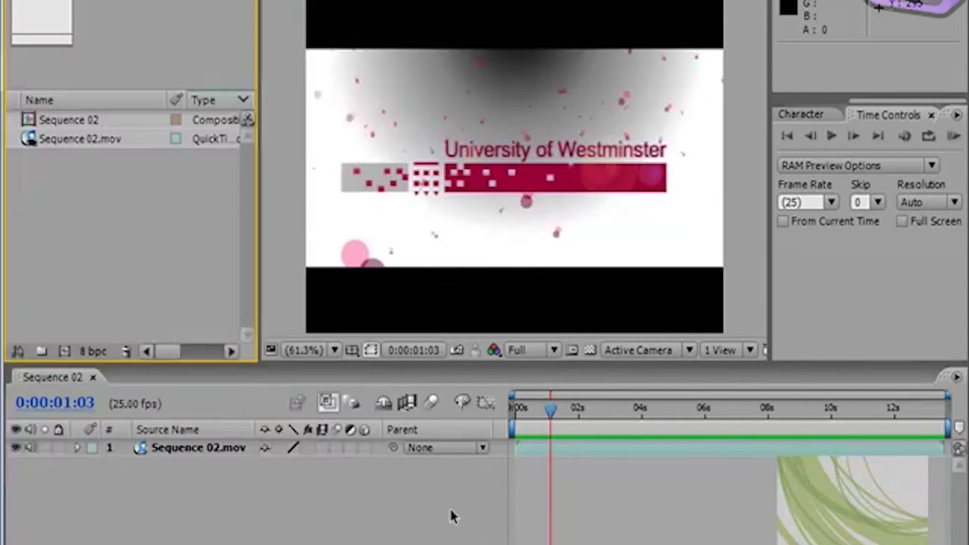
Step: Import the flash cs3 video training SWF file into the project as footage
right_click(125, 223)
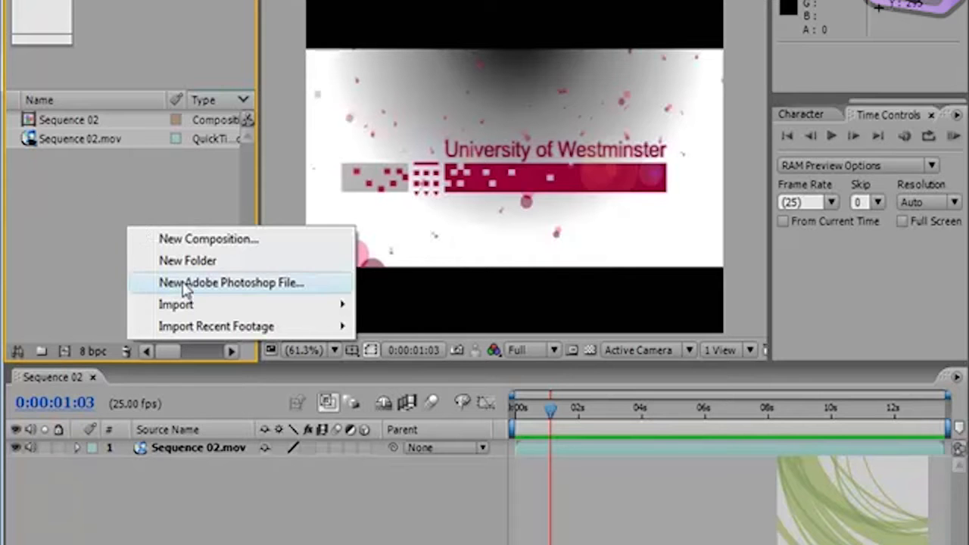
mouse_move(189, 304)
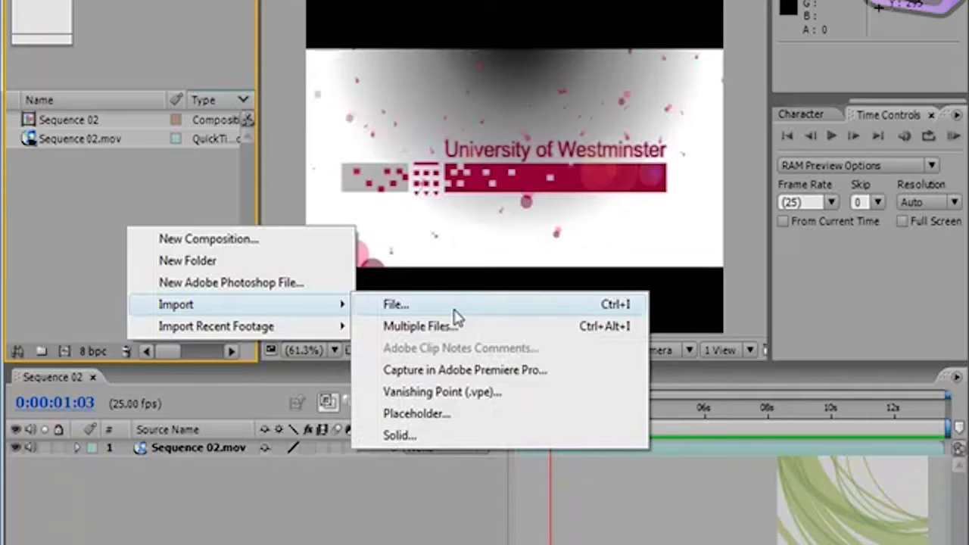
left_click(455, 306)
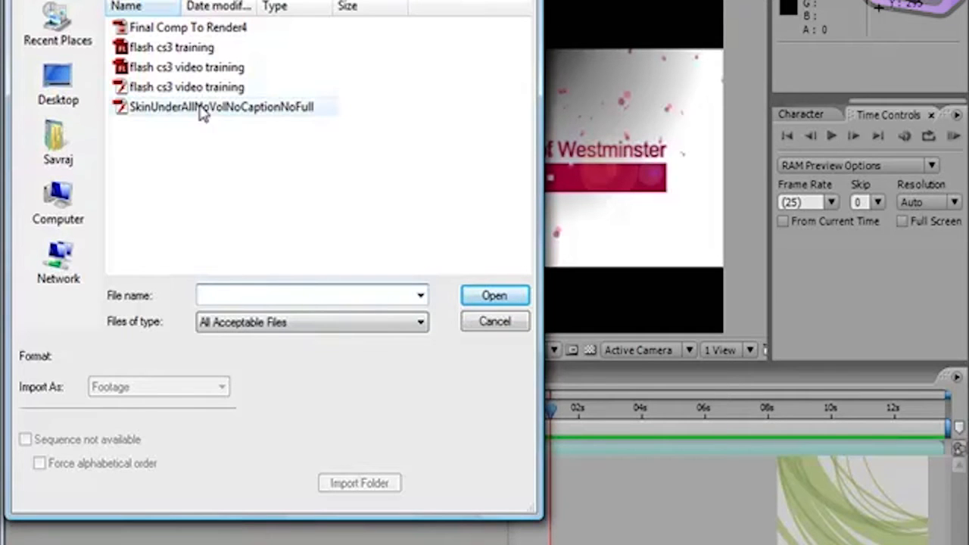
left_click(184, 88)
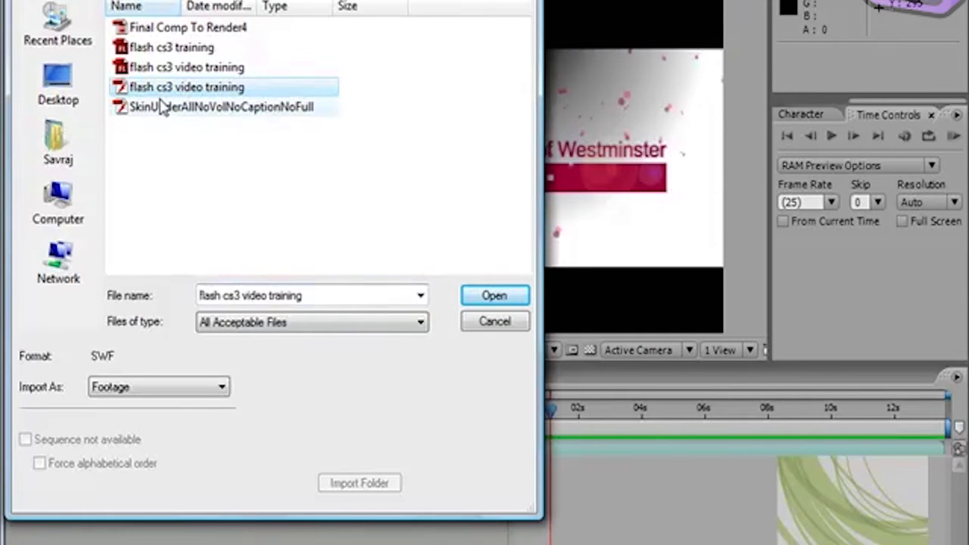
left_click(492, 296)
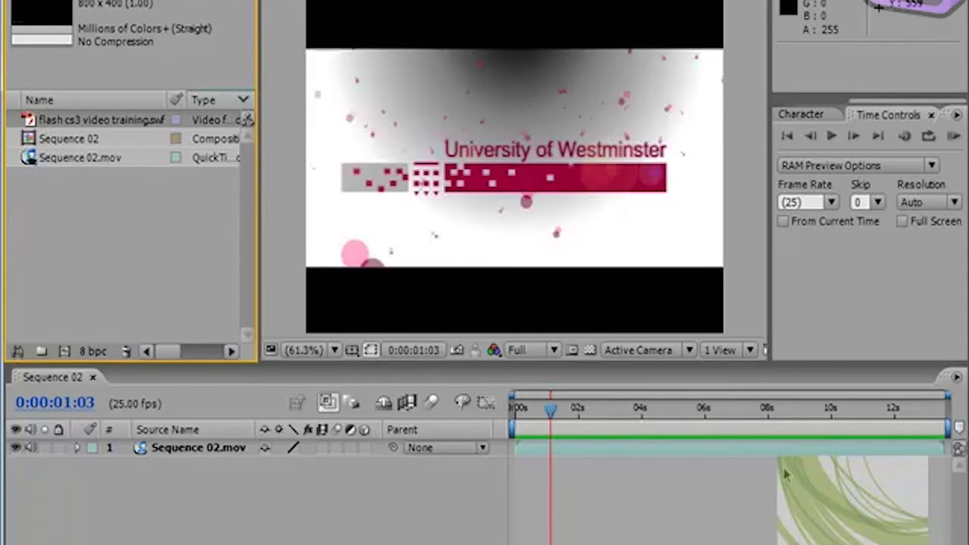
Step: Start a multiple-file import and add the flash cs3 video training SWF once more as footage
right_click(143, 220)
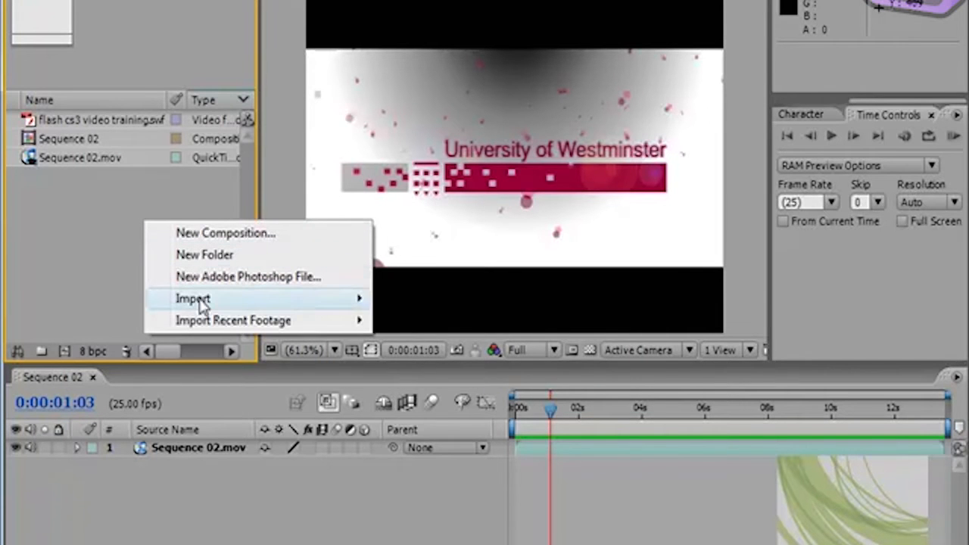
mouse_move(200, 303)
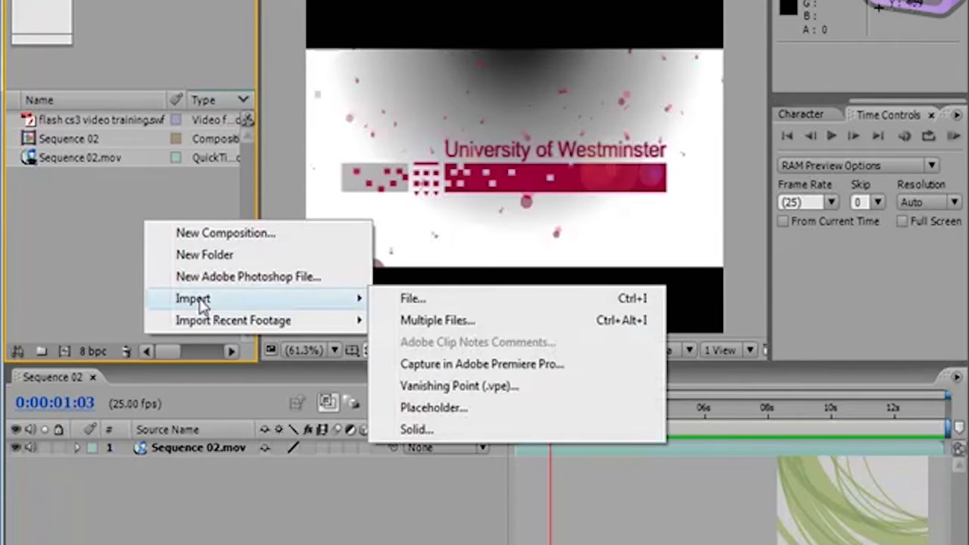
left_click(464, 322)
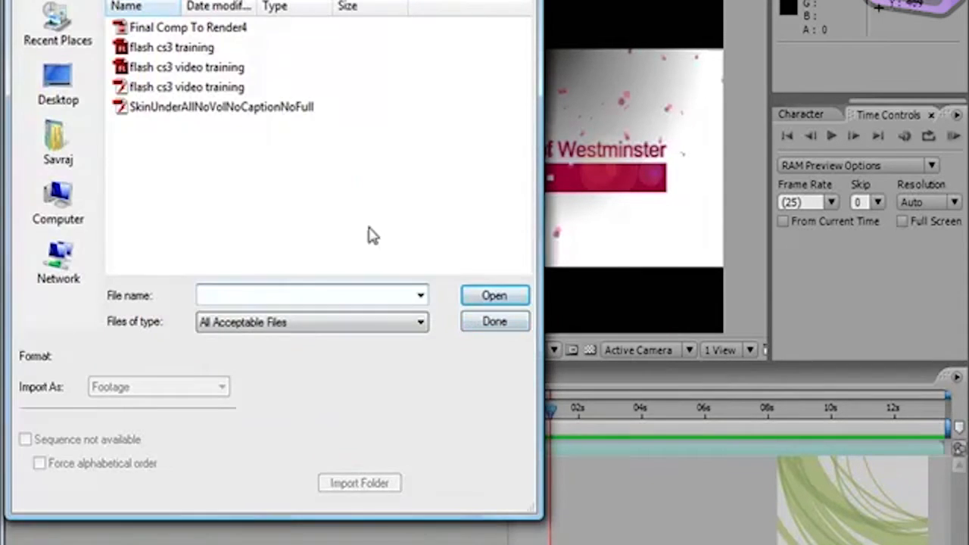
left_click(266, 87)
left_click(504, 296)
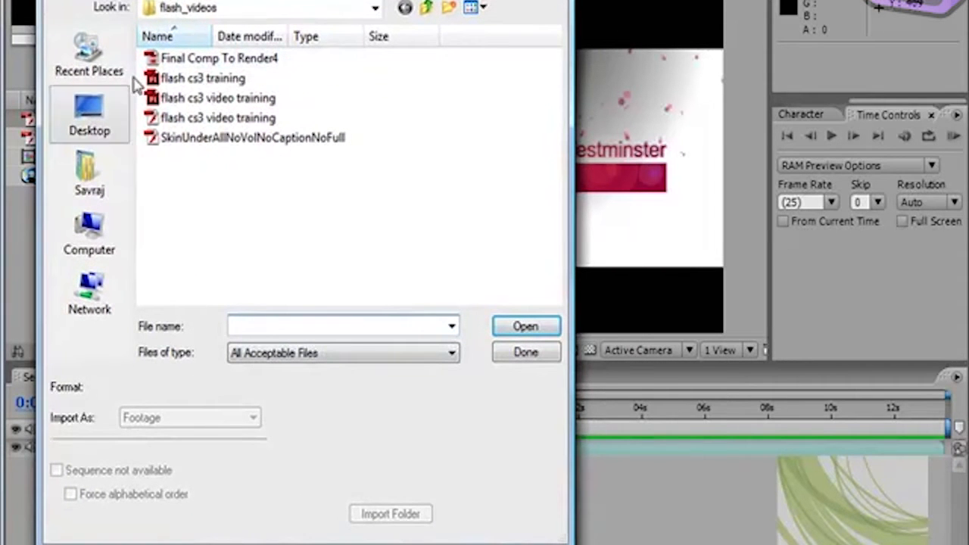
Step: Import the honda_theyre_here_dl QuickTime movie as footage from DEMO REELS, video_clips, honda_theyre_here on the Desktop
left_click(428, 11)
left_click(428, 11)
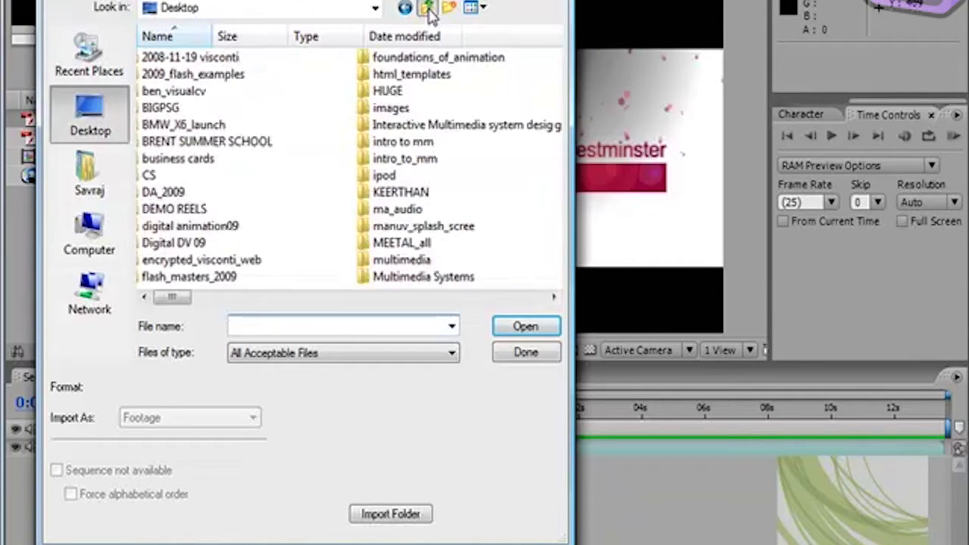
left_click(227, 74)
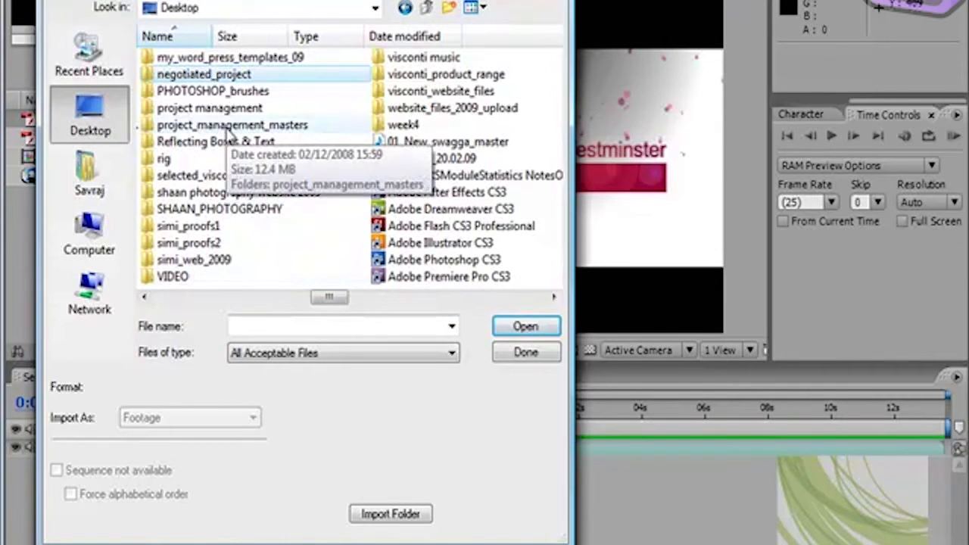
key("Right")
key("Right")
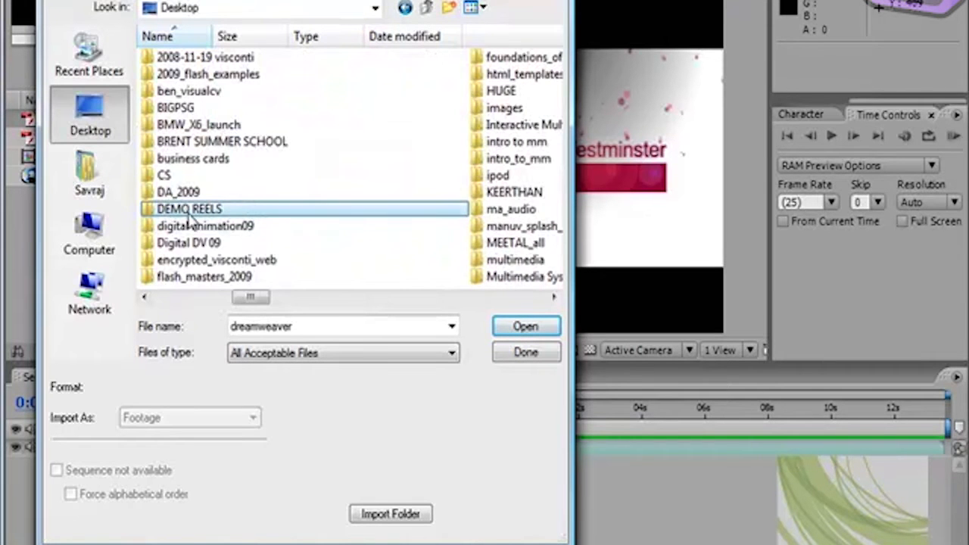
double_click(188, 212)
double_click(199, 63)
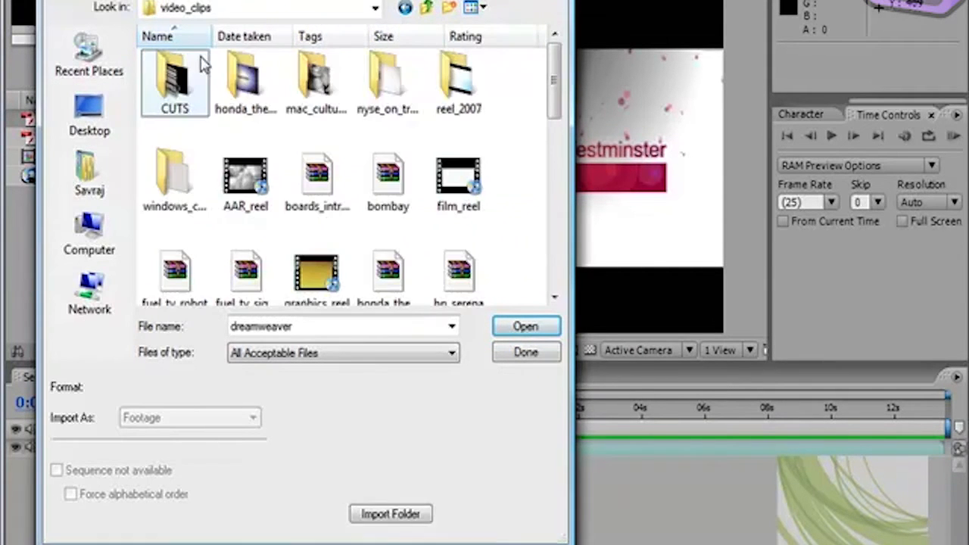
double_click(242, 69)
left_click(245, 83)
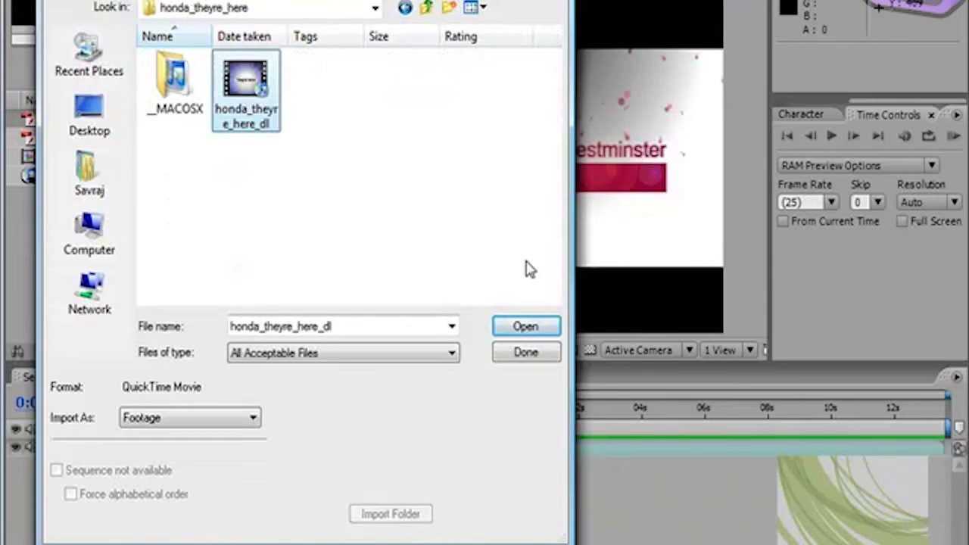
left_click(527, 327)
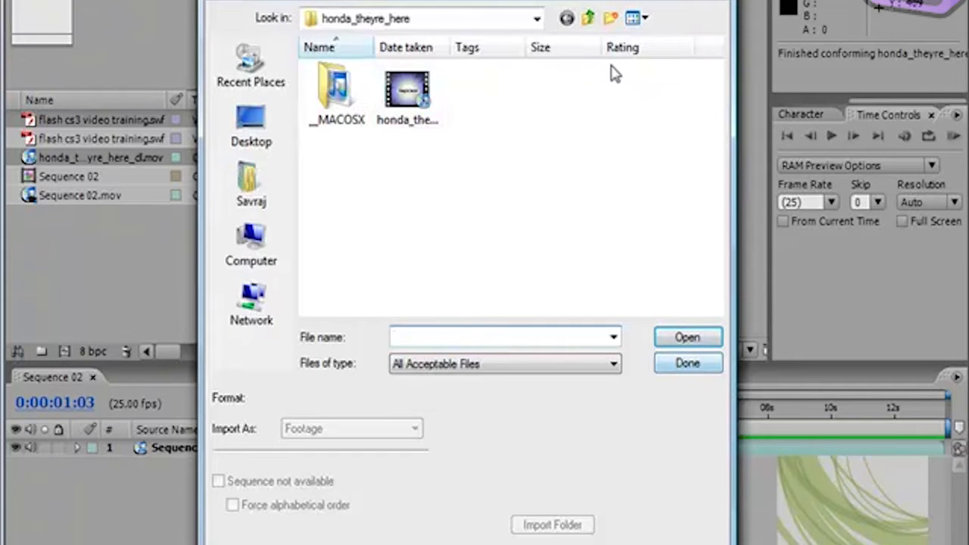
Step: Browse back up to the Desktop and into the simi_proofs folder inside simi_proofs1
left_click(588, 17)
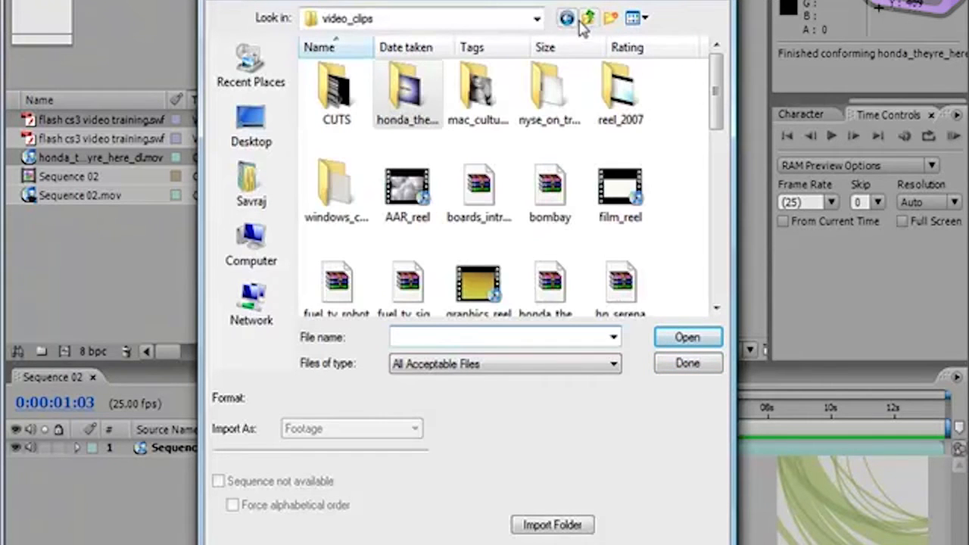
left_click(588, 18)
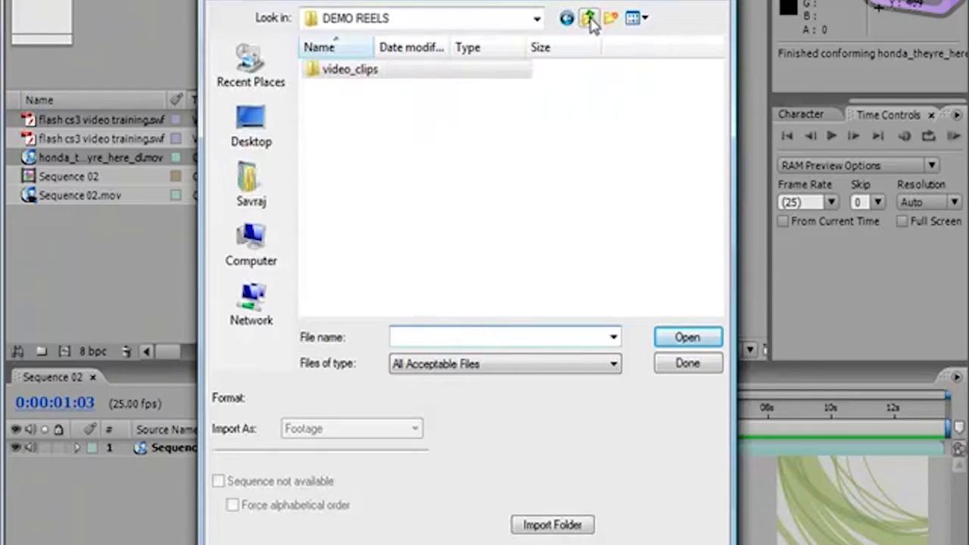
left_click(589, 19)
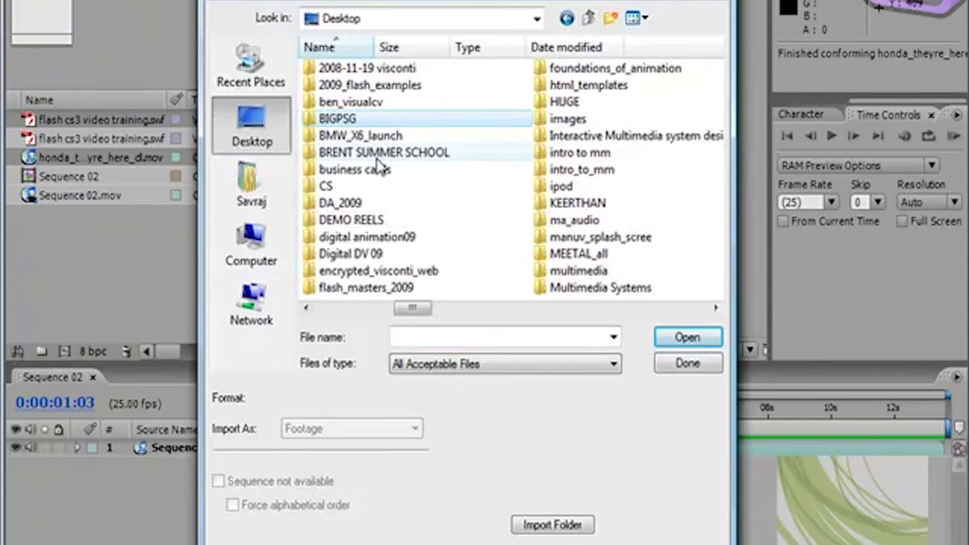
type("si")
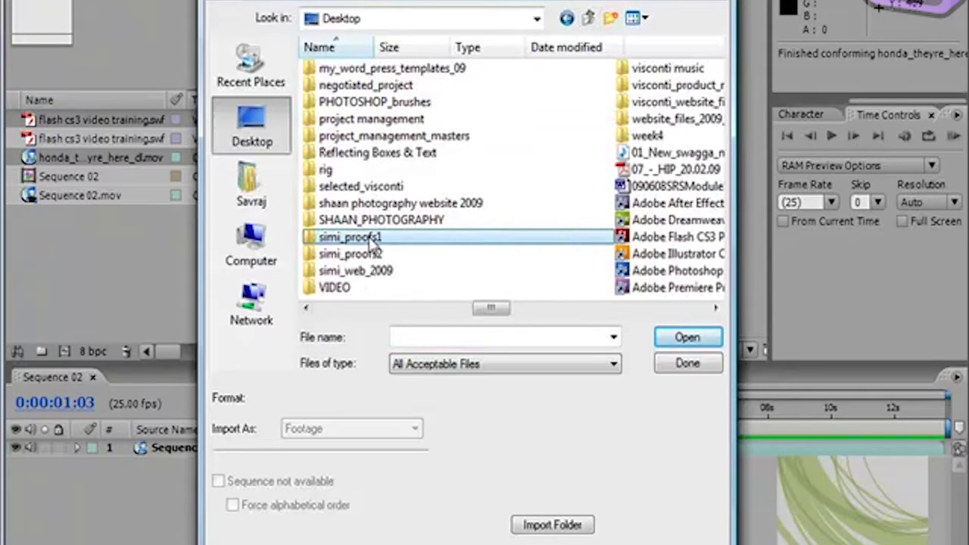
double_click(369, 241)
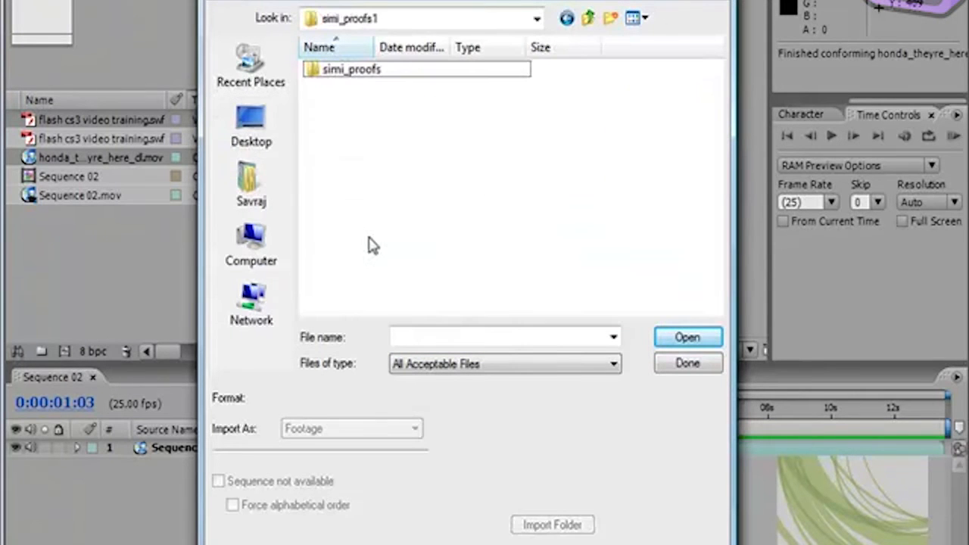
double_click(337, 74)
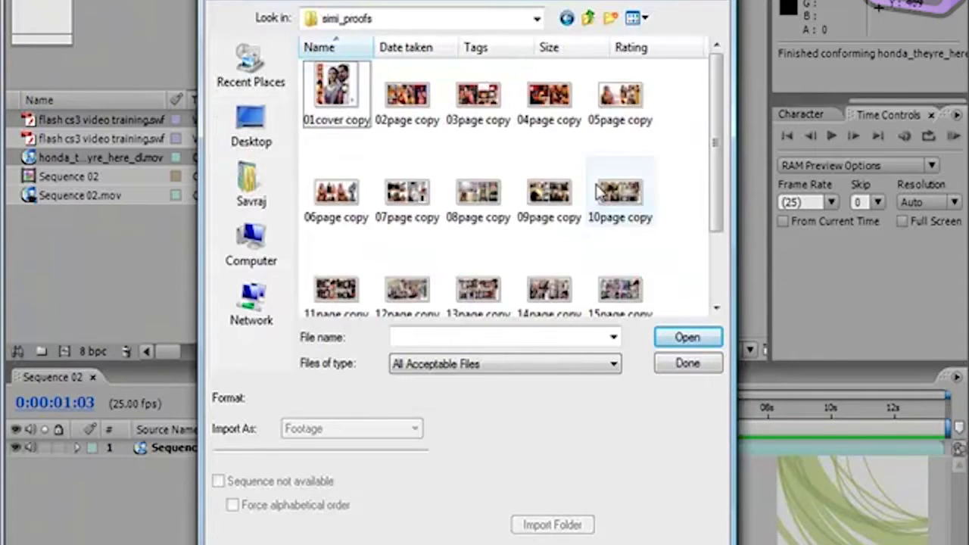
Step: Import the numbered page copy images as a JPEG sequence starting from 06page copy, and finish the multiple-file import
scroll(598, 193, "down", 2)
scroll(597, 193, "up", 1)
scroll(598, 193, "down", 1)
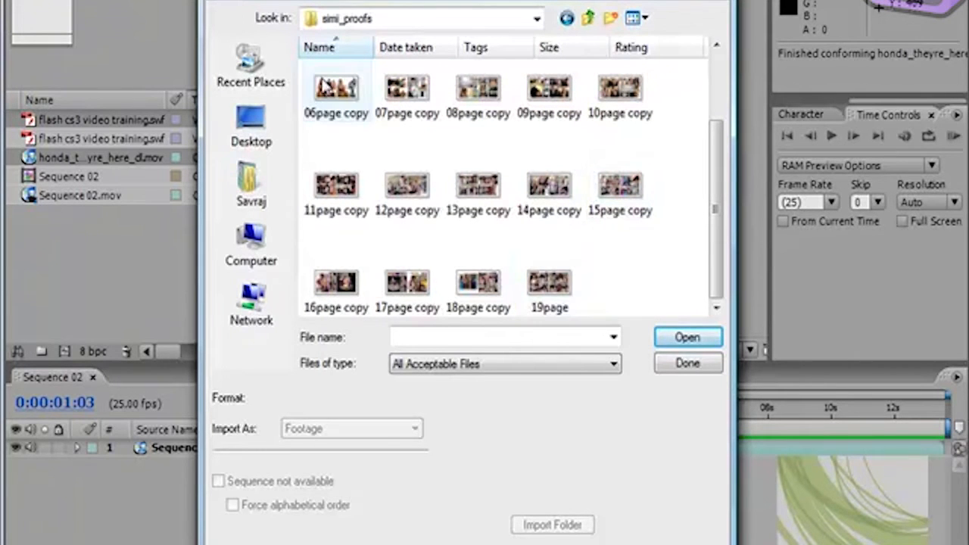
left_click(338, 92)
left_click(691, 338)
key("ctrl+i")
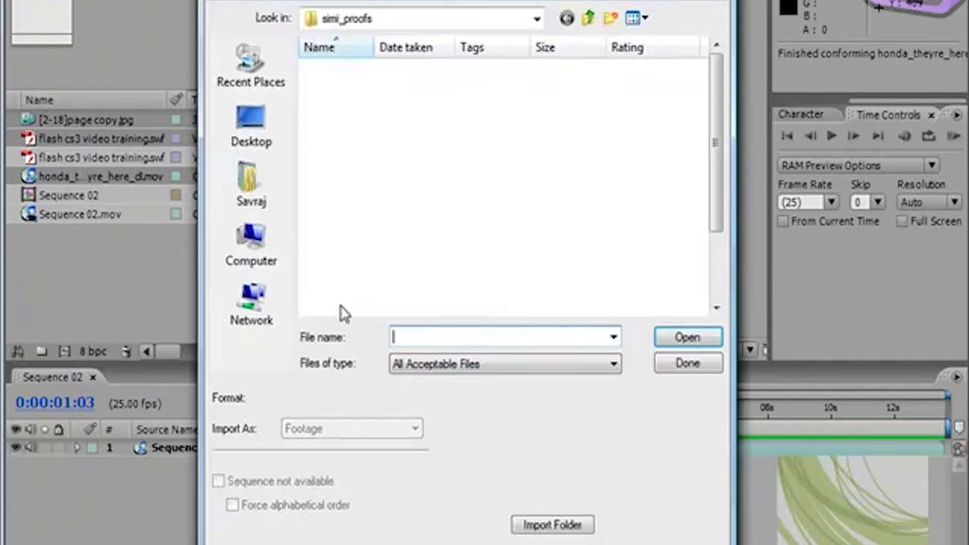
left_click(688, 363)
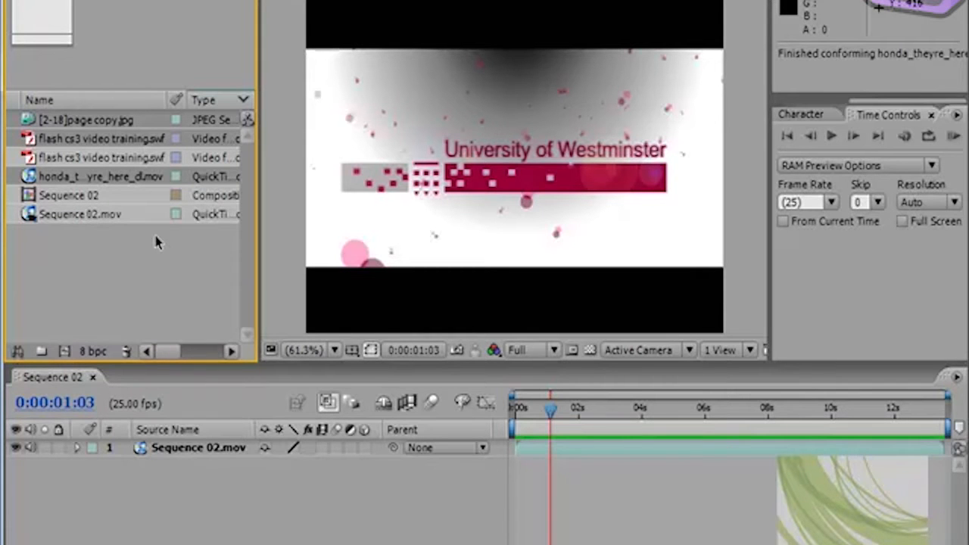
Step: Import all the images in the simi_proofs folder as separate JPEG footage items, with Multiple Sequences off
left_click(18, 0)
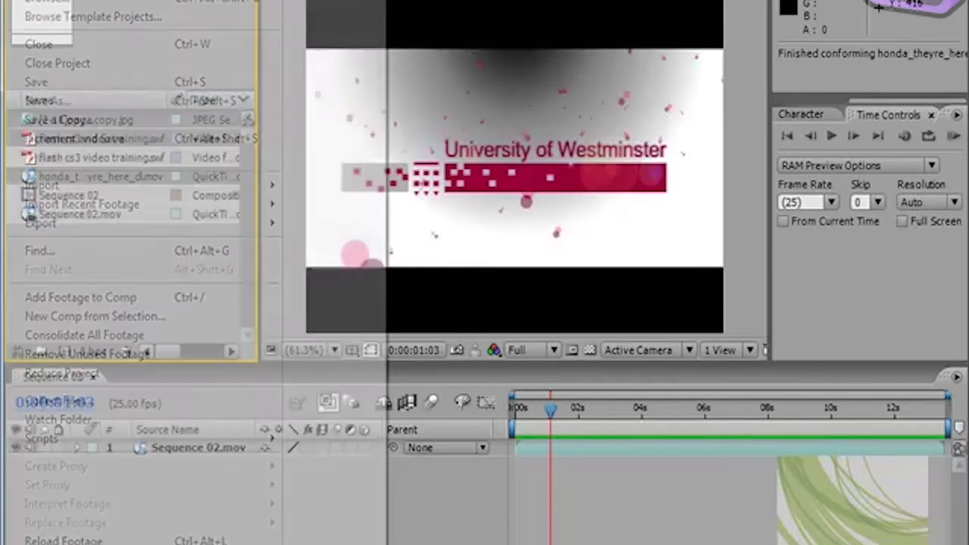
mouse_move(97, 185)
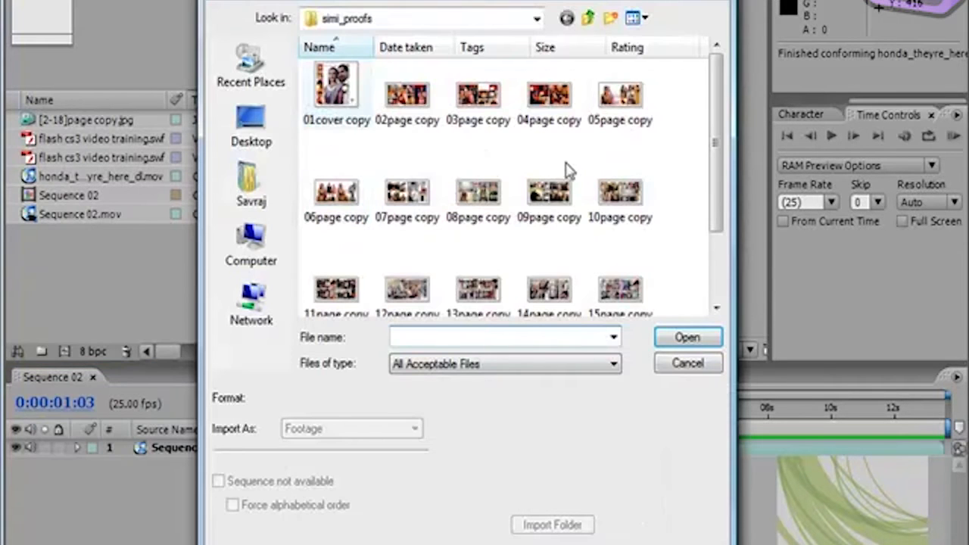
left_click(340, 91)
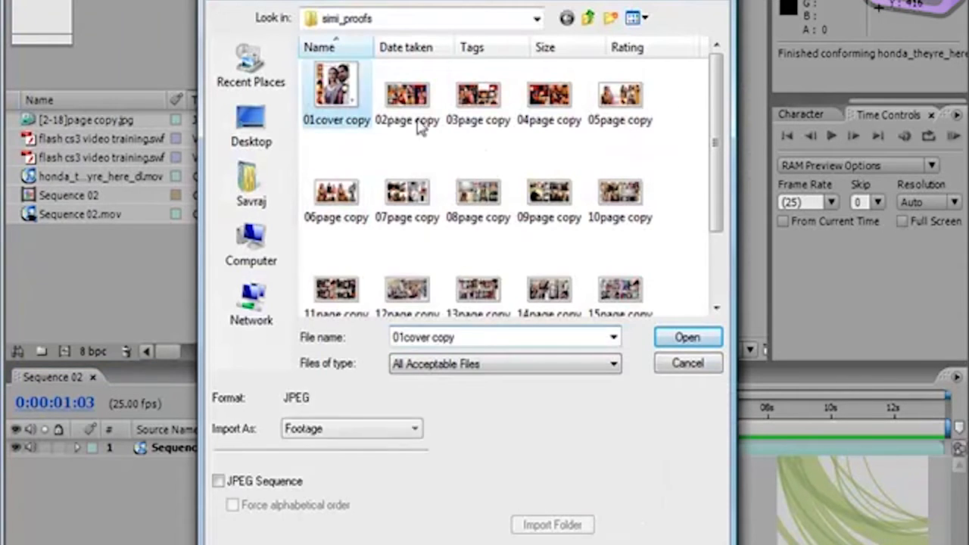
key("ctrl+a")
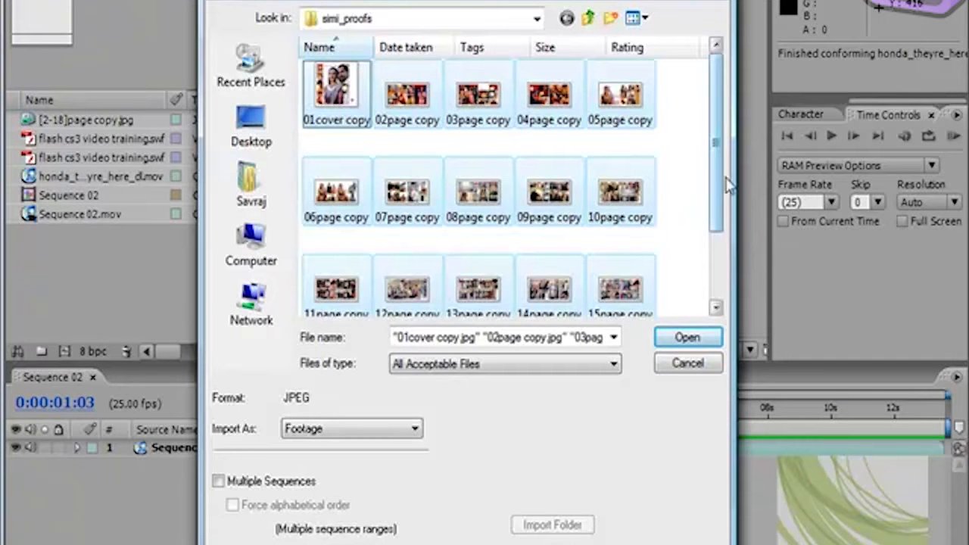
scroll(715, 152, "down", 2)
left_click(689, 336)
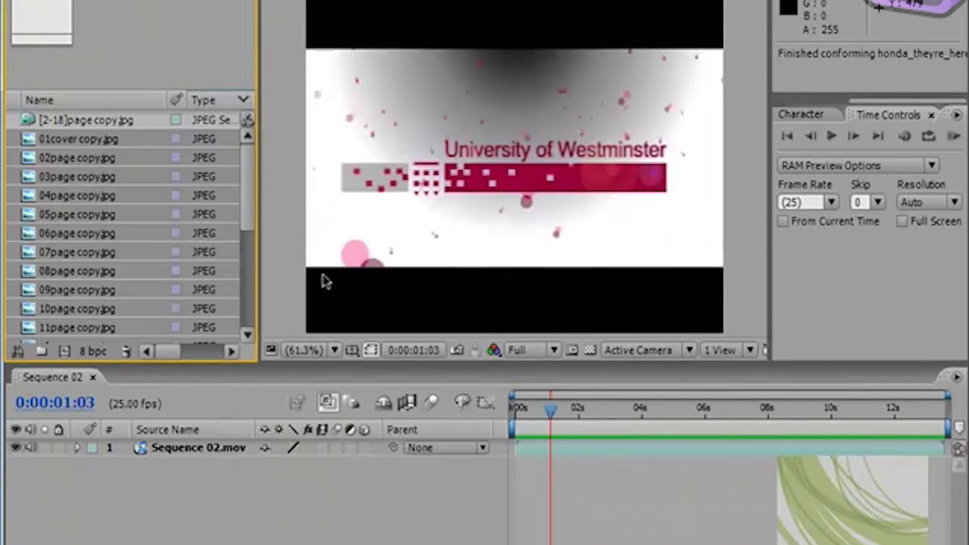
scroll(253, 231, "down", 3)
scroll(254, 230, "down", 4)
scroll(235, 135, "up", 5)
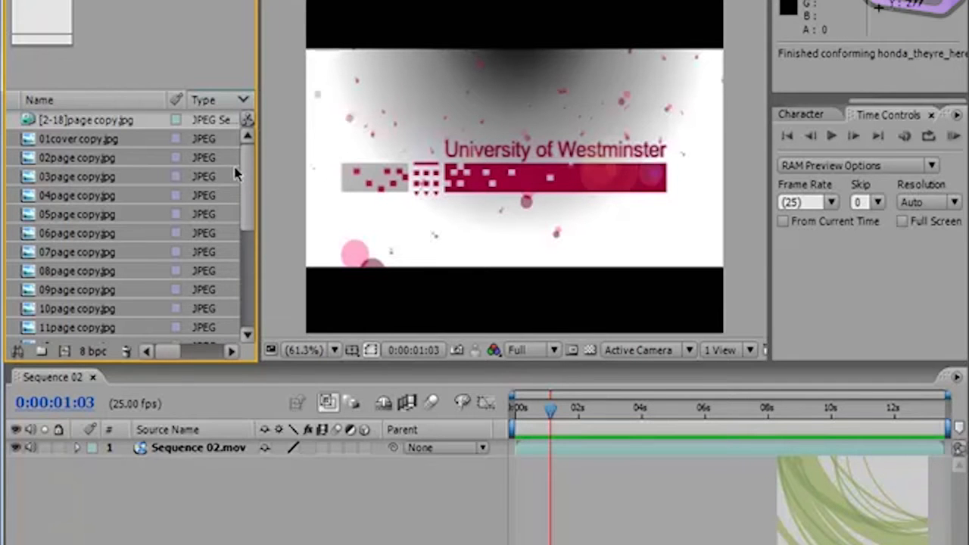
left_click(18, 1)
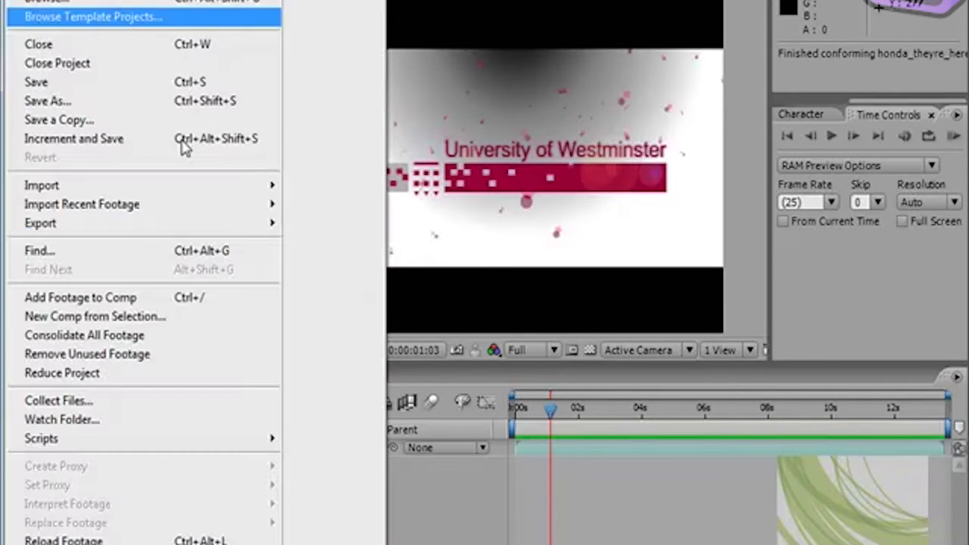
mouse_move(121, 189)
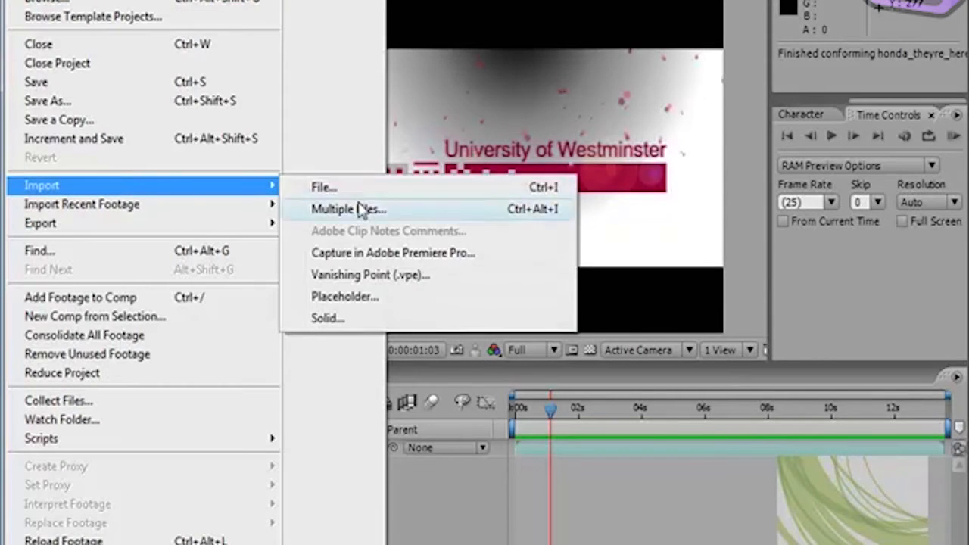
left_click(352, 194)
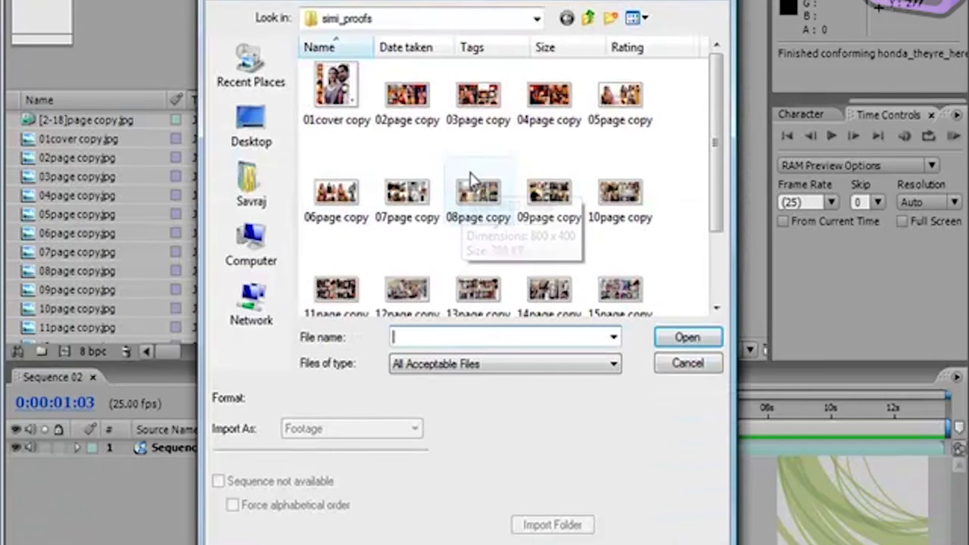
left_click_drag(670, 91, 364, 316)
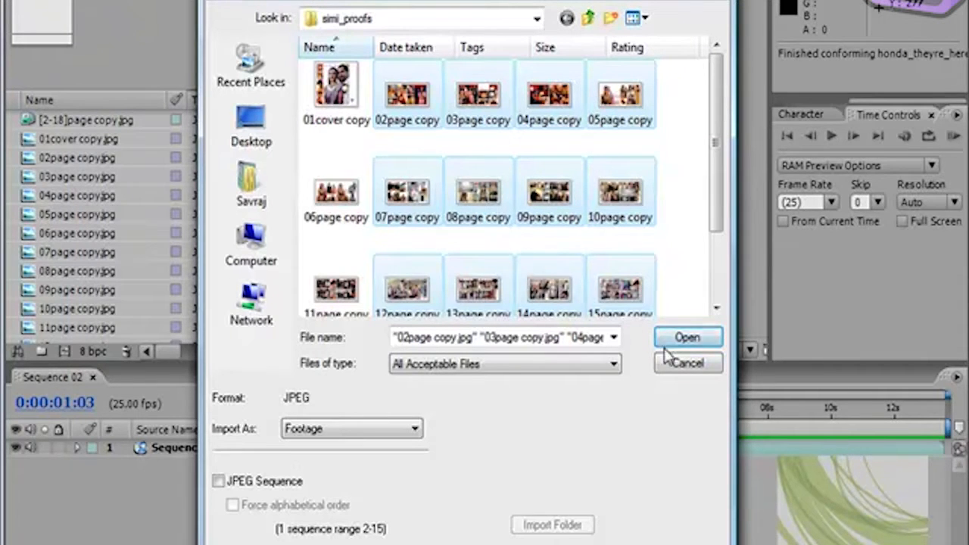
left_click(687, 365)
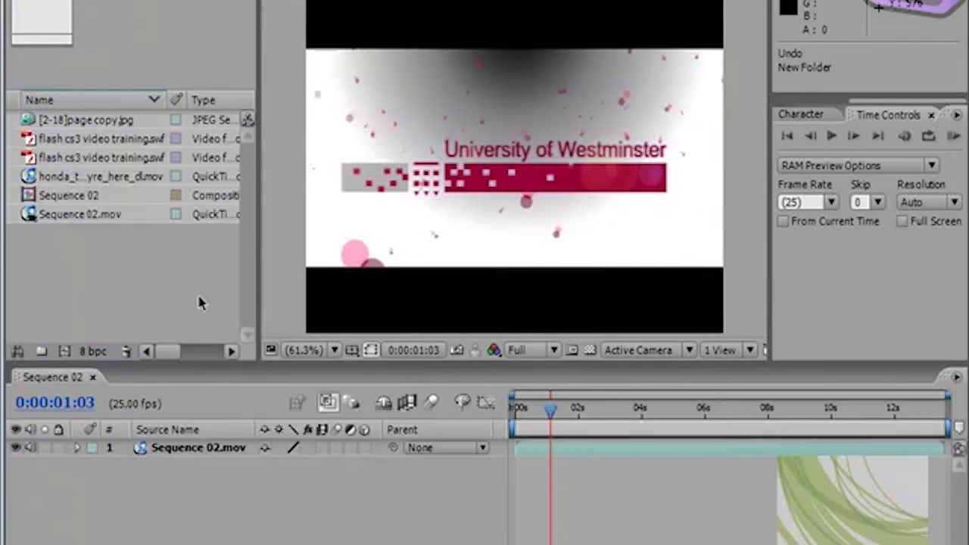
Step: Create a new folder named swf in the project
left_click(199, 297)
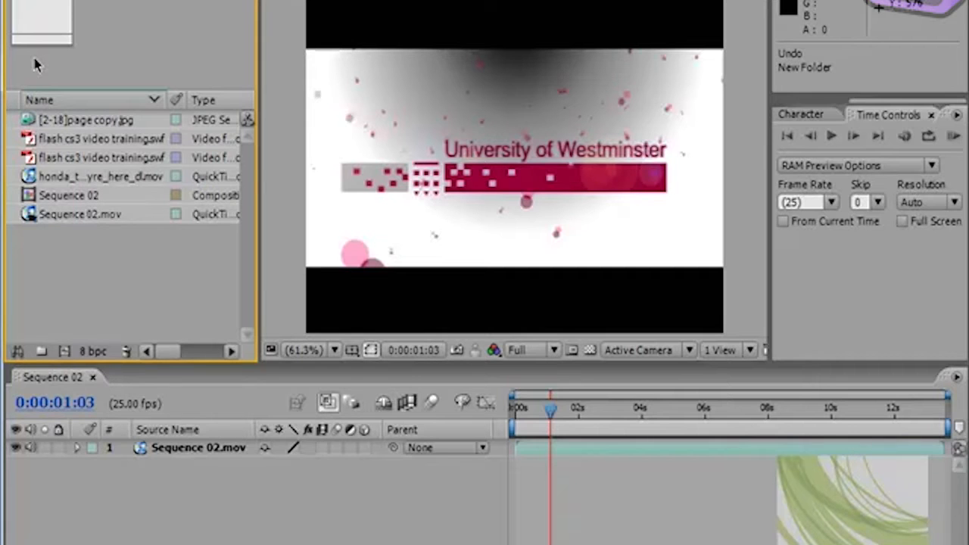
left_click(40, 352)
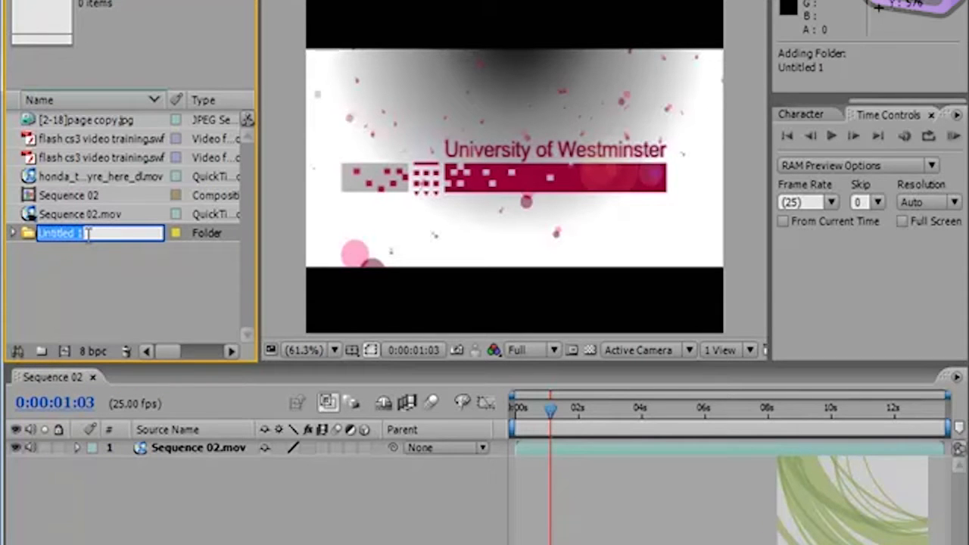
type("swf")
key("Return")
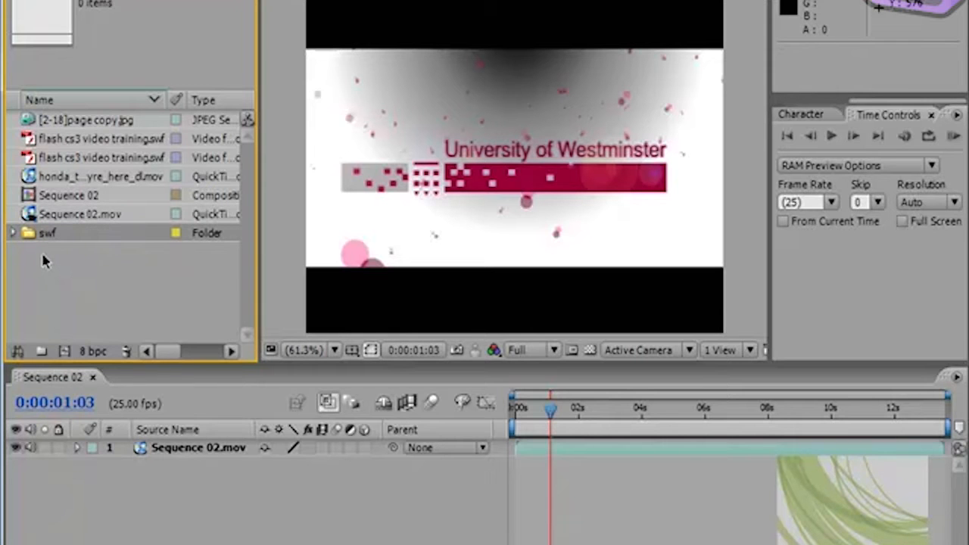
Step: Move both flash cs3 video training.swf files into the swf folder and check the folder's contents
left_click(64, 159)
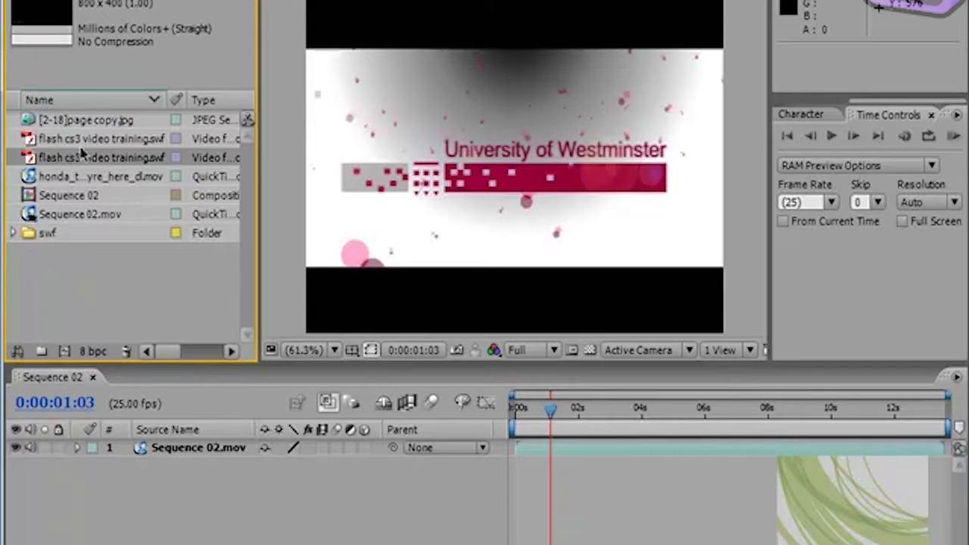
left_click(89, 146, "ctrl")
left_click_drag(88, 145, 32, 237)
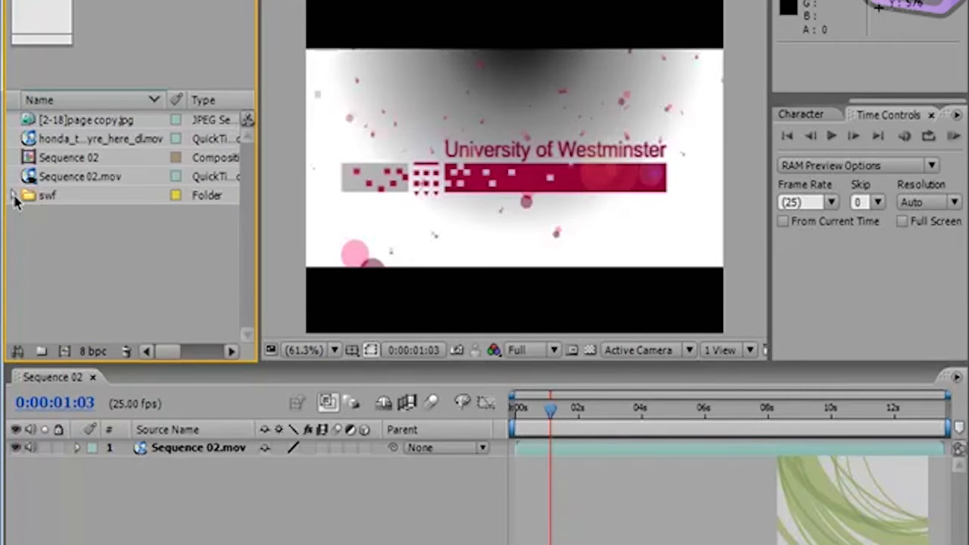
left_click(13, 195)
left_click(13, 195)
left_click(13, 195)
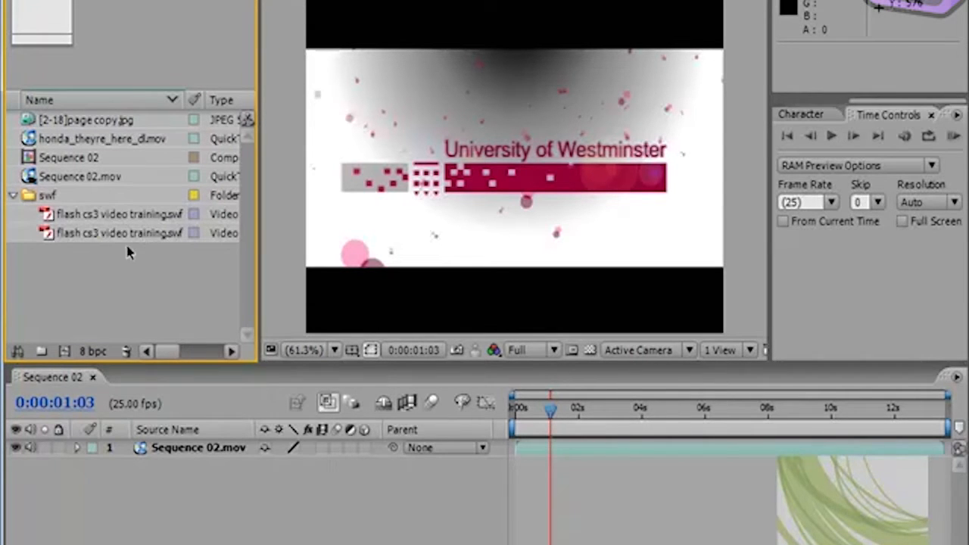
left_click(13, 196)
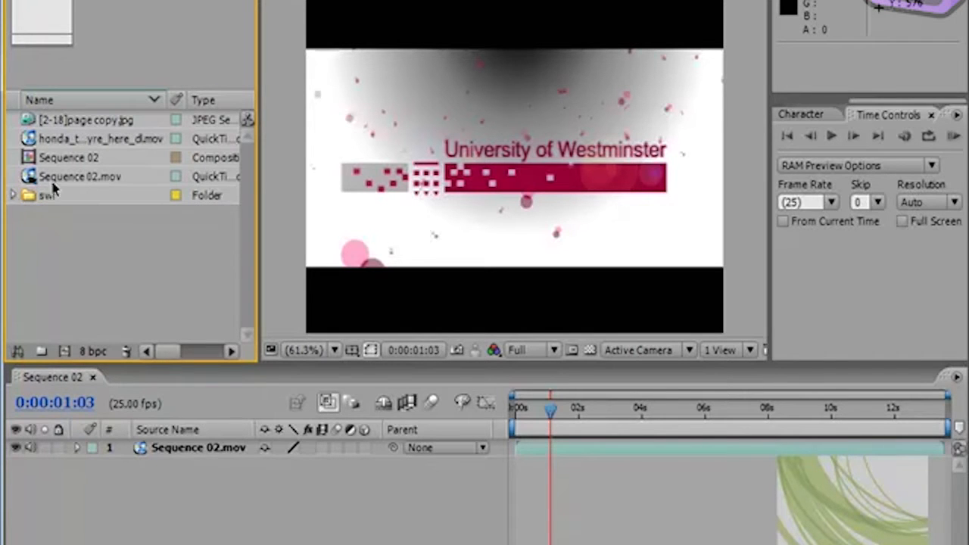
Step: Create a project folder named pics and move the [2-18]page copy.jpg sequence into it
left_click(41, 352)
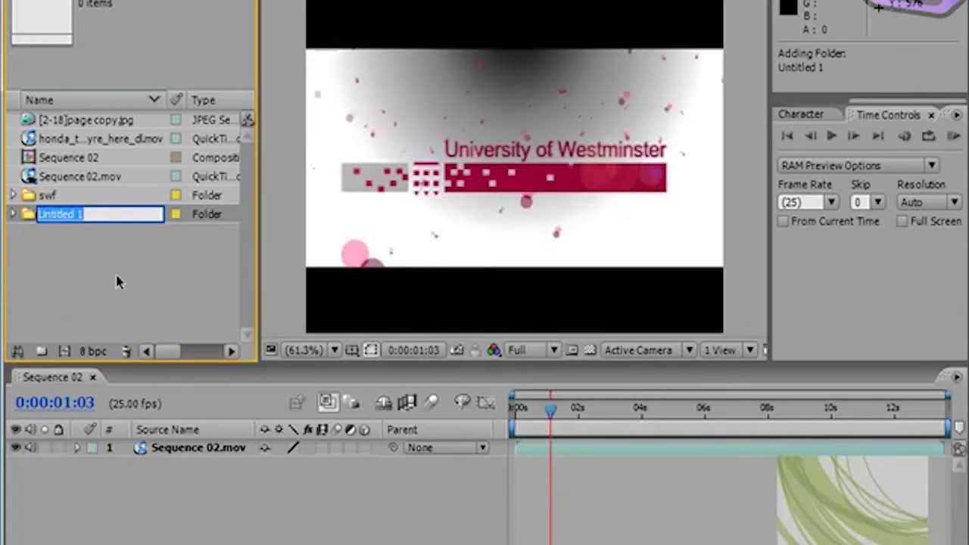
type("pics")
key("Return")
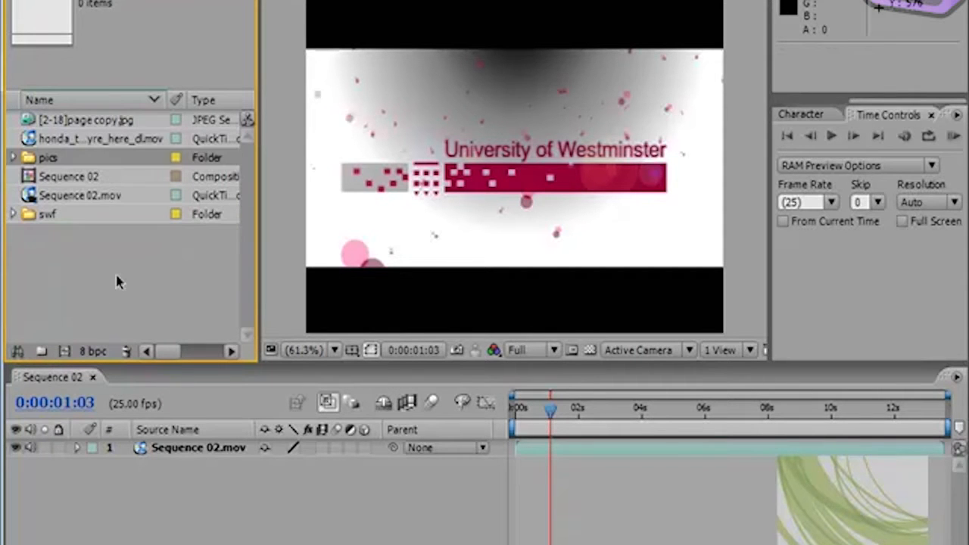
left_click_drag(71, 129, 29, 159)
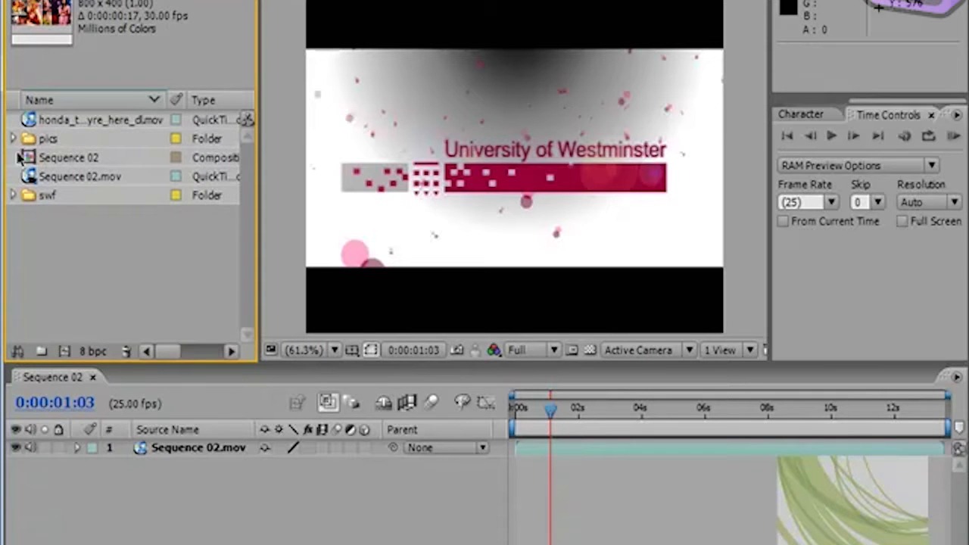
left_click(13, 139)
left_click(12, 139)
Step: Switch to the notes document and examine the 01 Comp and 02 Comp pages on compositions
left_click(210, 104)
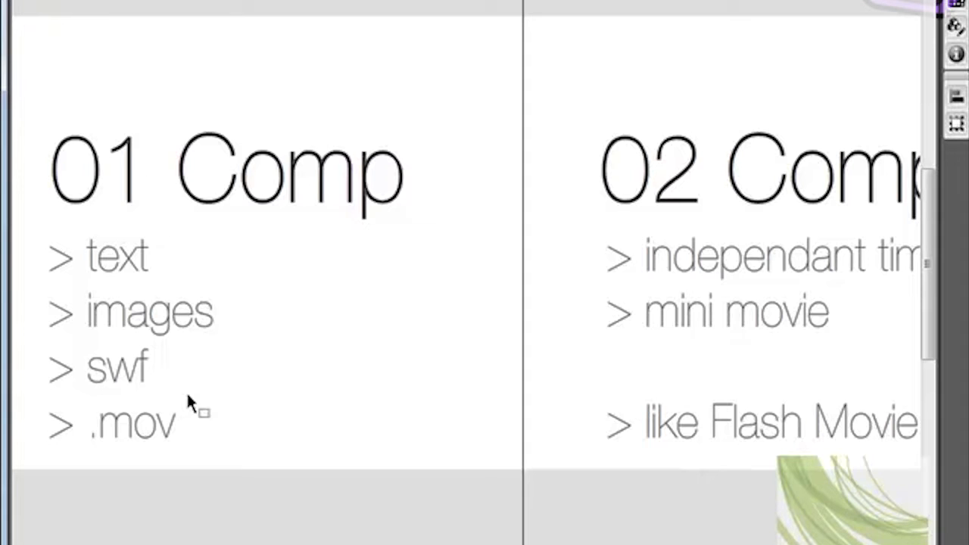
left_click_drag(144, 544, 220, 544)
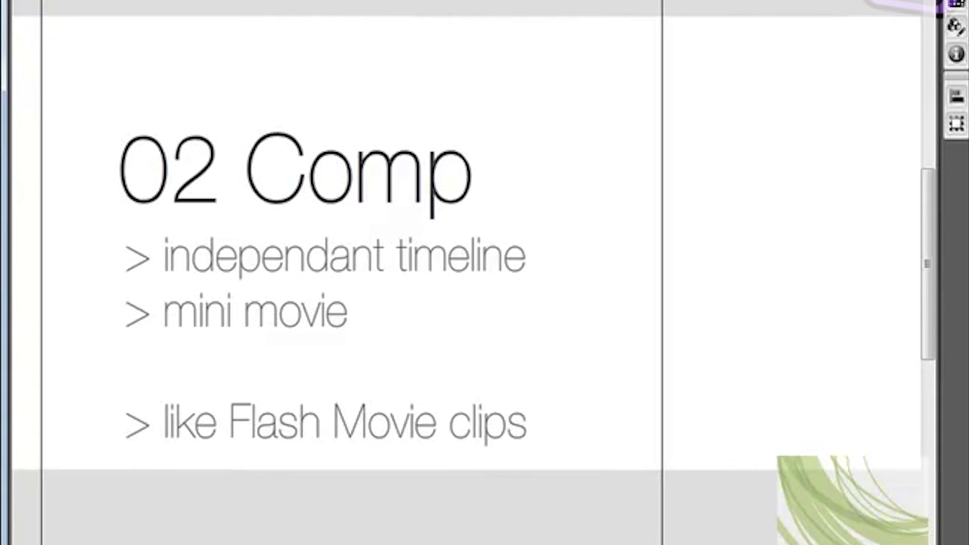
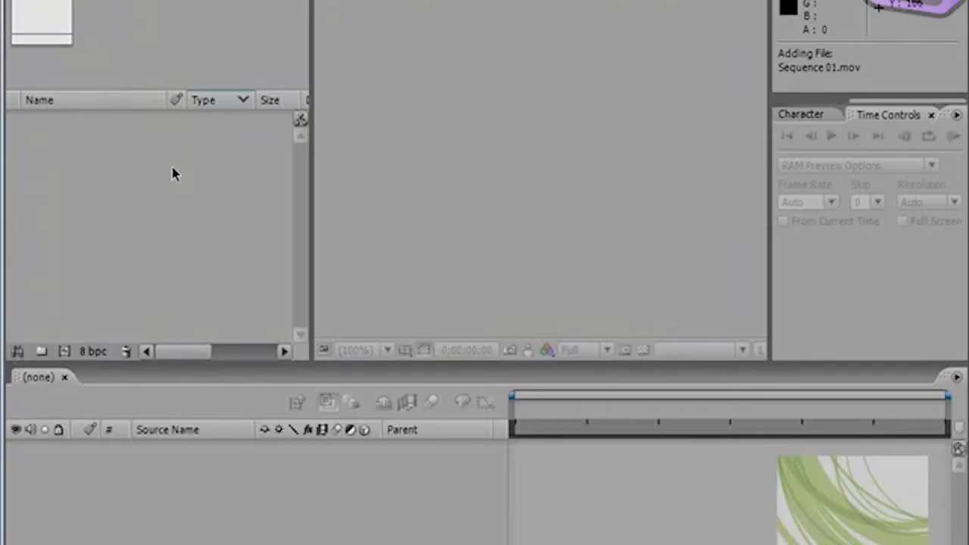
Step: Import Sequence 01.mov from its Windows Explorer folder into the project
left_click(171, 177)
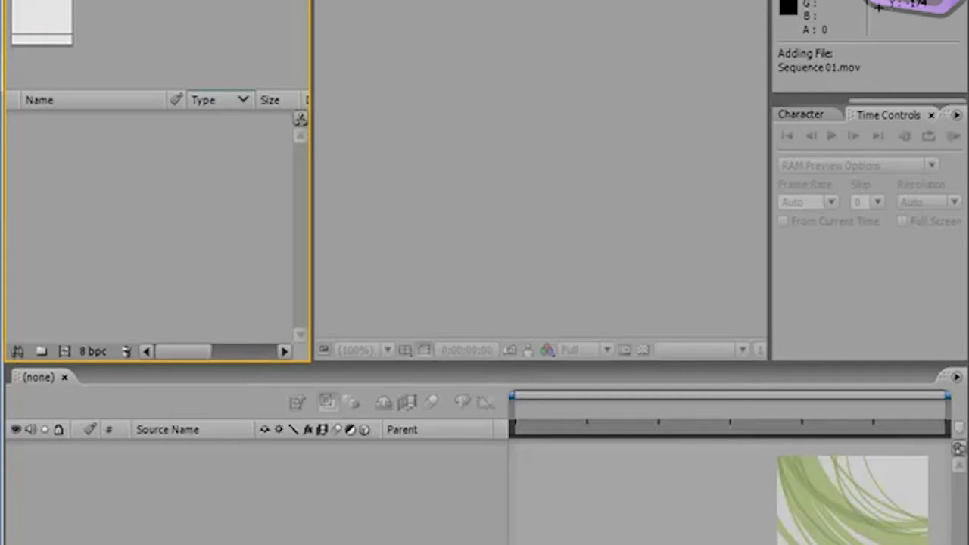
key("alt+Tab")
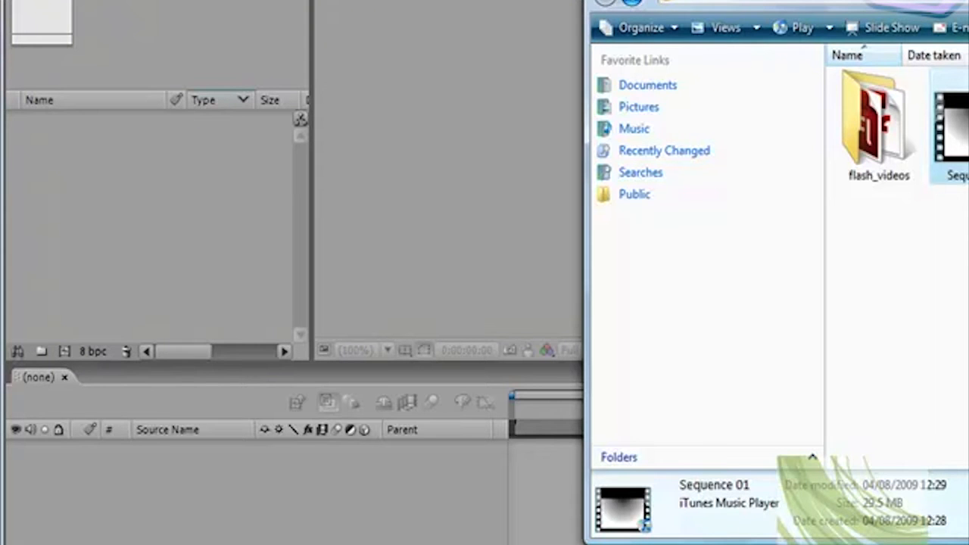
left_click_drag(950, 133, 193, 227)
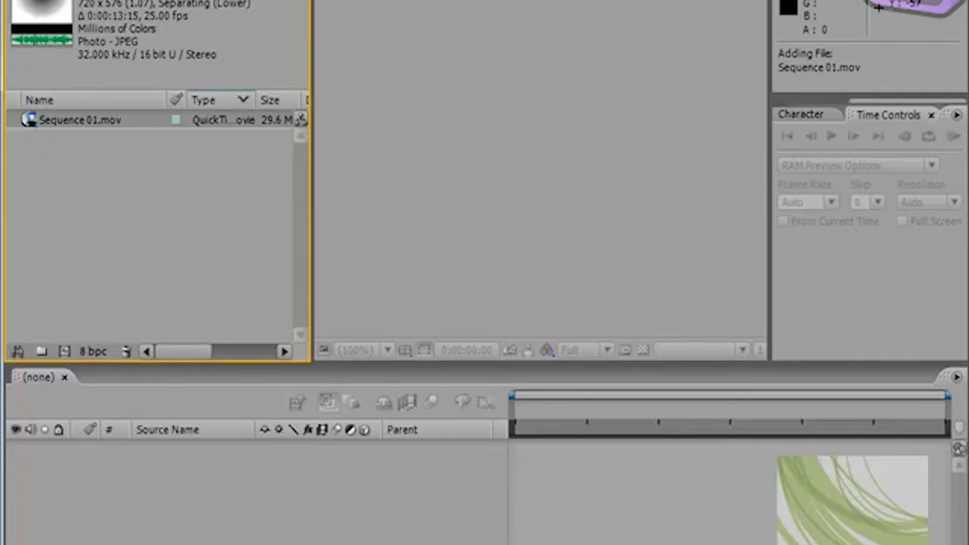
Step: Start a new composition and try the PAL D1/DV and HDV/HDTV 720 29.97 presets in its settings
left_click(98, 0)
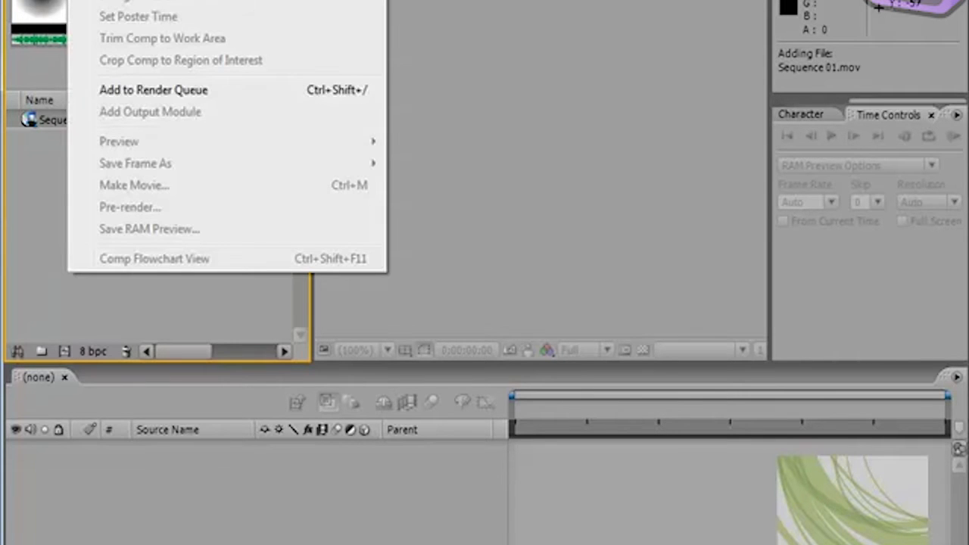
left_click(221, 0)
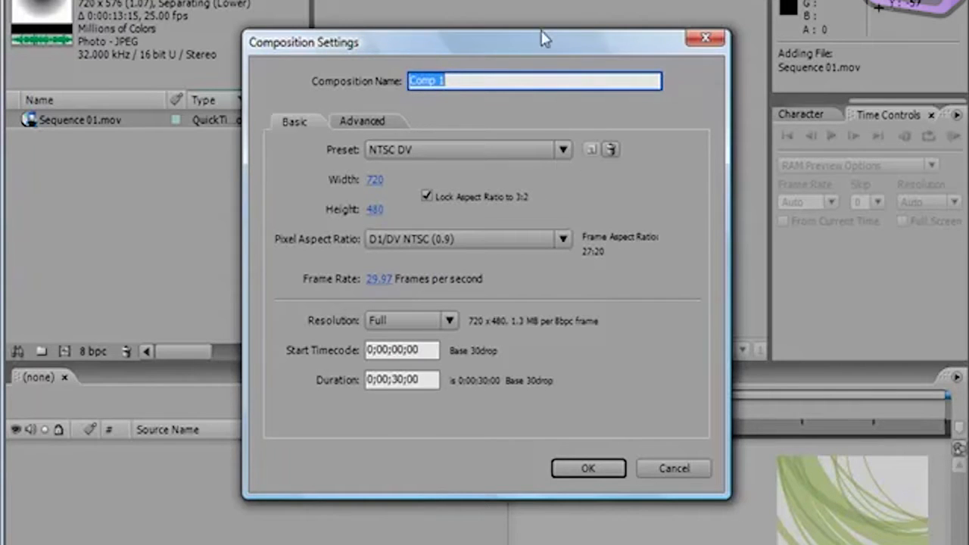
left_click_drag(538, 44, 505, 48)
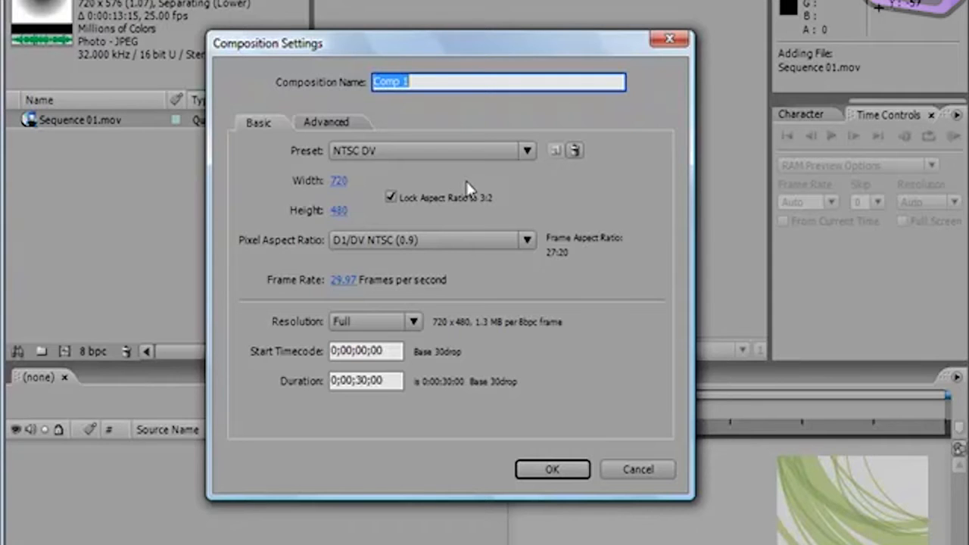
left_click(527, 152)
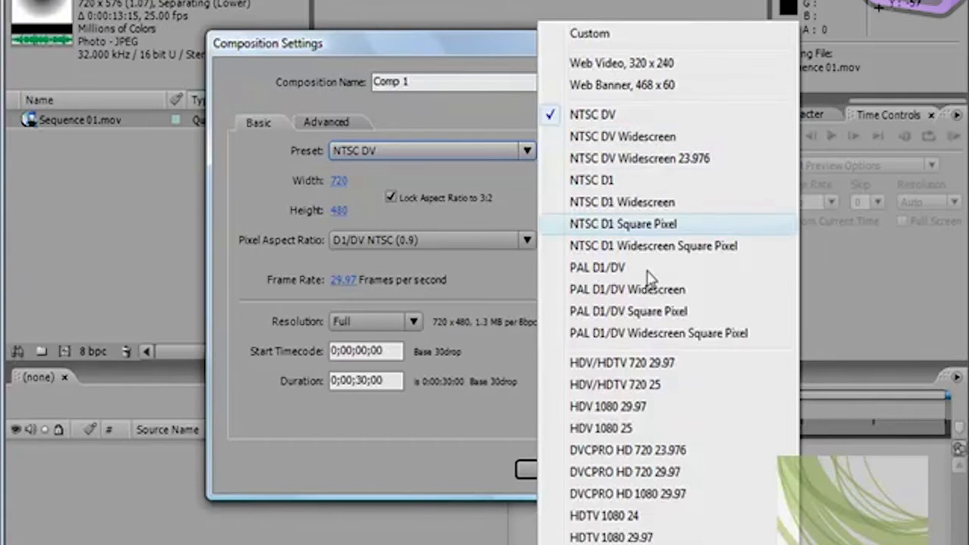
left_click(600, 270)
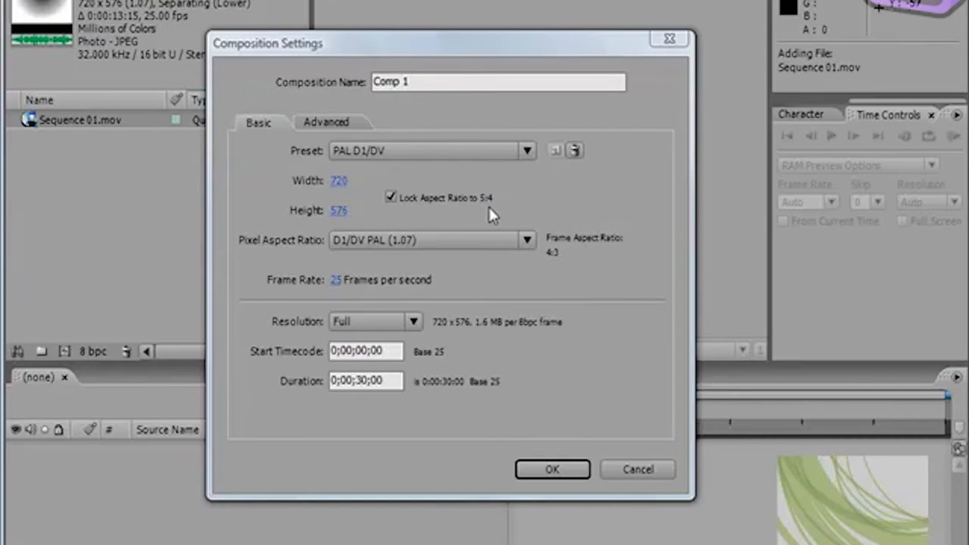
left_click(527, 151)
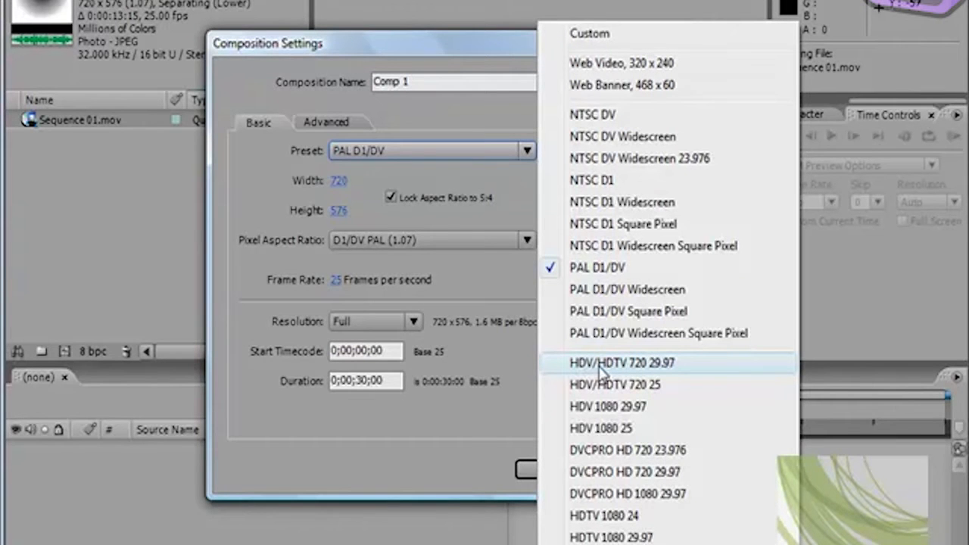
left_click(678, 367)
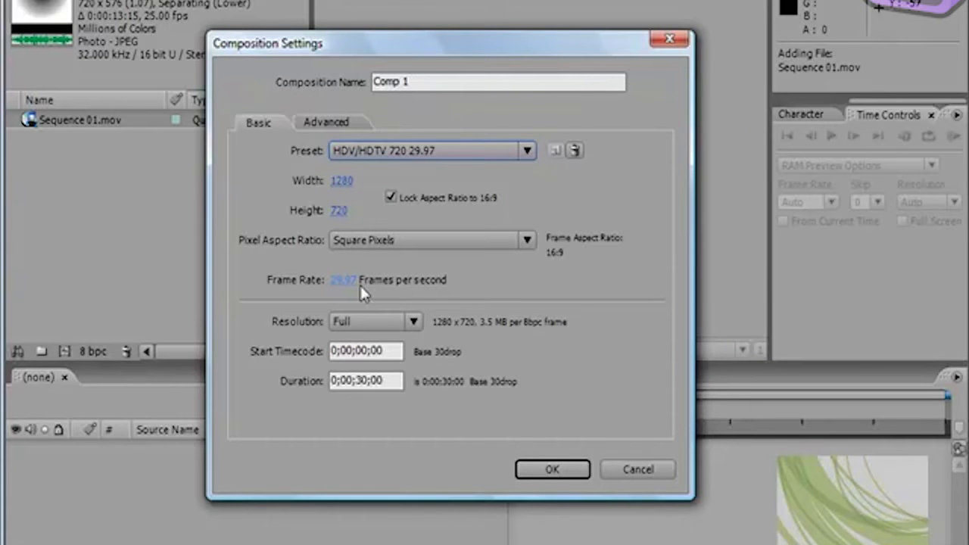
Step: Examine the preset list and the advanced composition settings, and discard the new composition
left_click(524, 150)
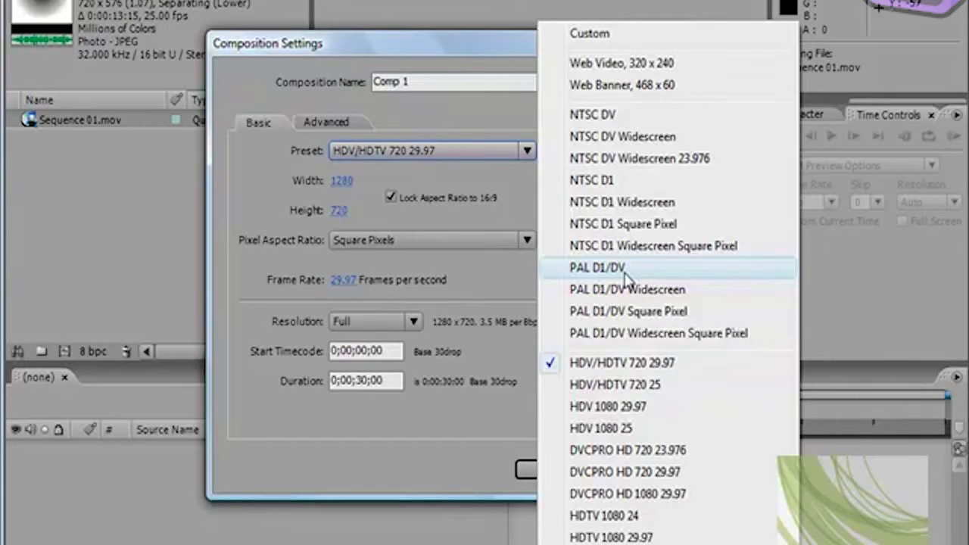
left_click(254, 187)
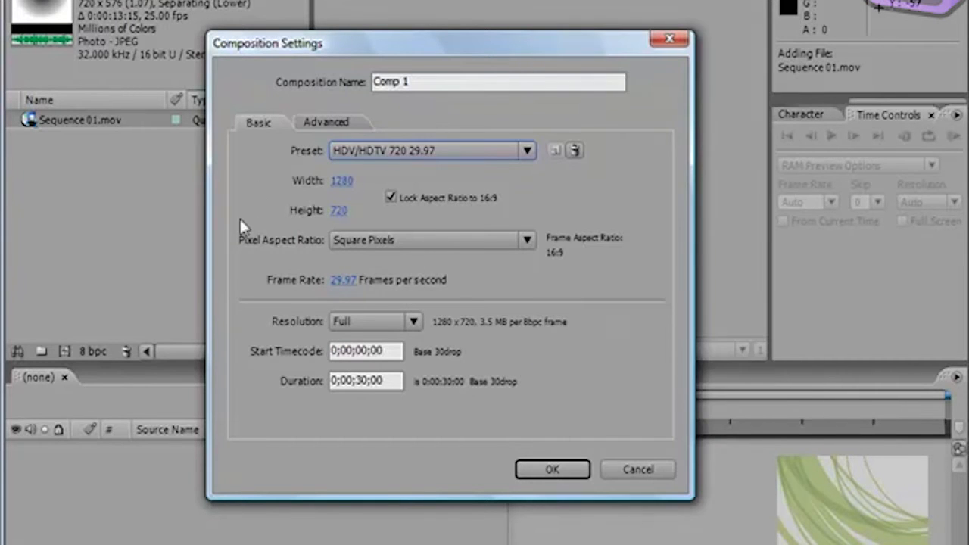
left_click(321, 127)
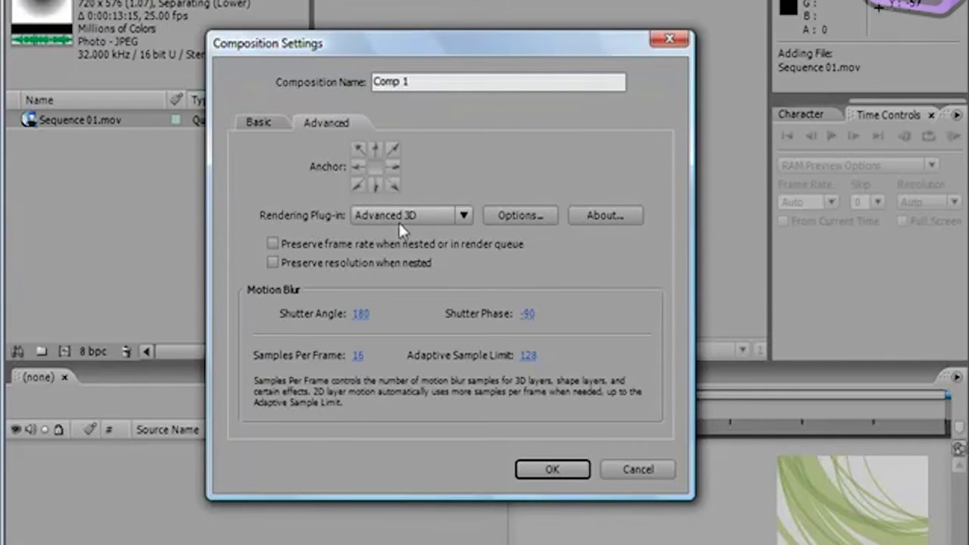
left_click(258, 123)
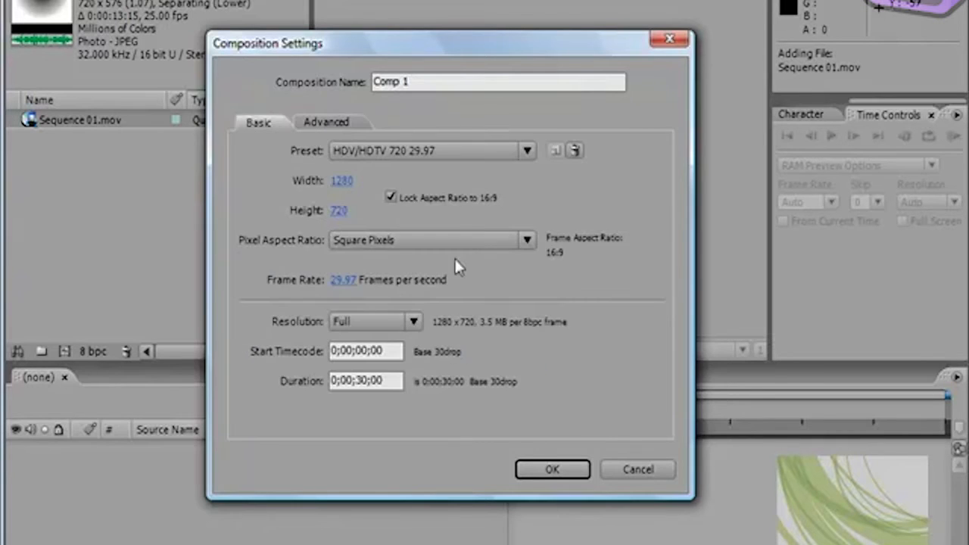
left_click(647, 469)
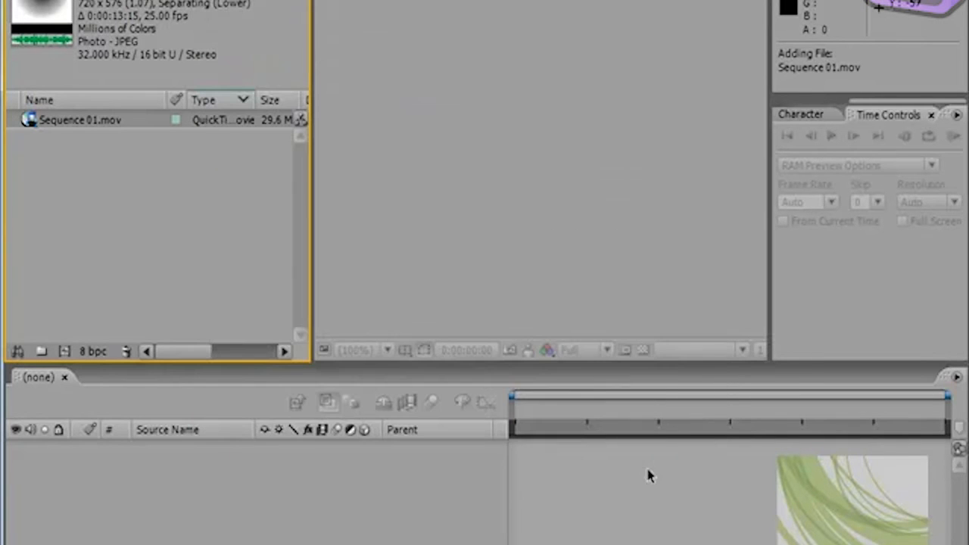
Step: Create a composition directly from the Sequence 01.mov footage so that it takes the movie's settings
left_click(99, 227)
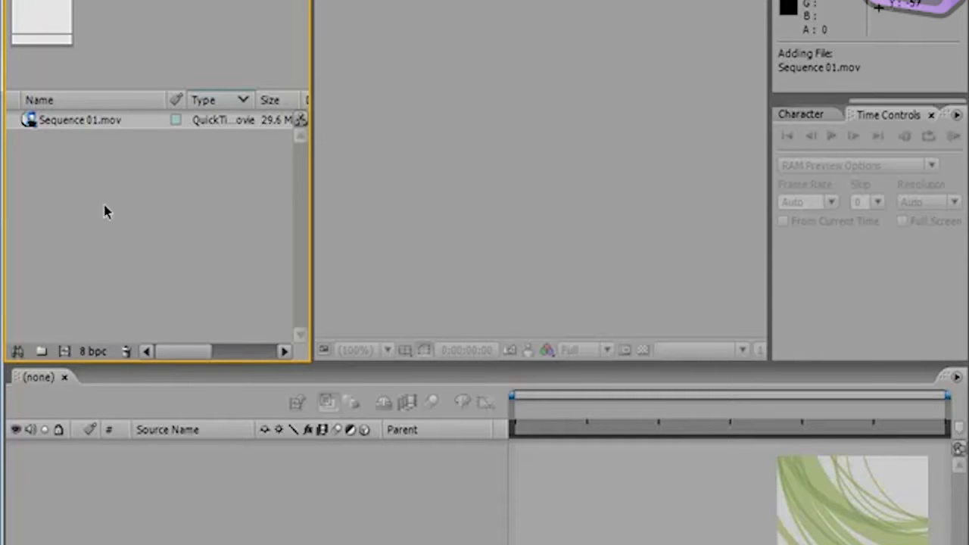
left_click(30, 126)
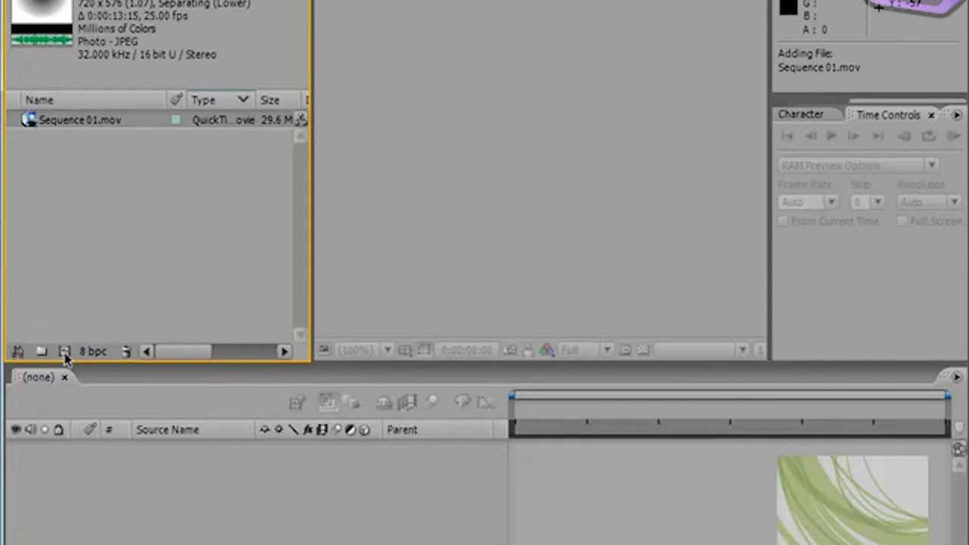
left_click_drag(27, 120, 64, 353)
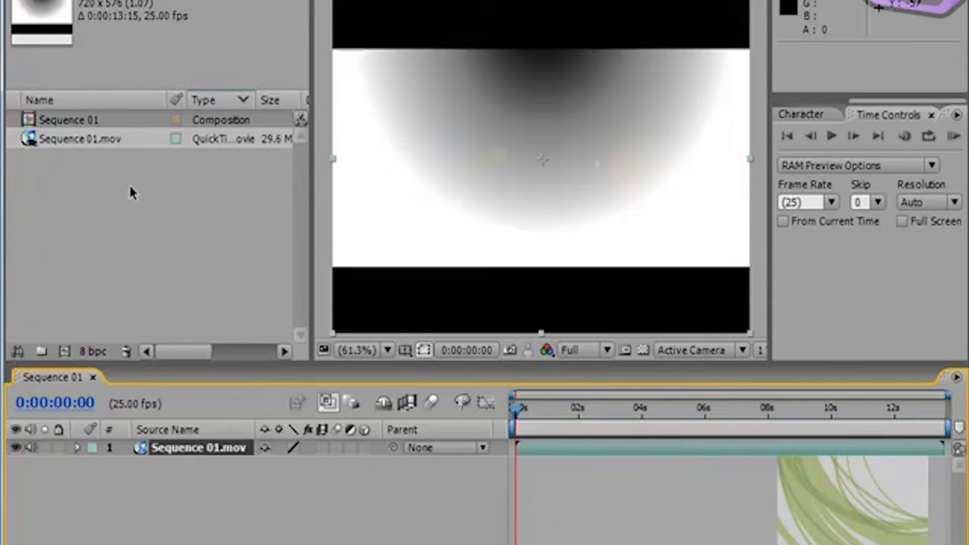
Step: Compare the frame size, duration and frame rate of Sequence 01.mov with those of the Sequence 01 composition
left_click(30, 142)
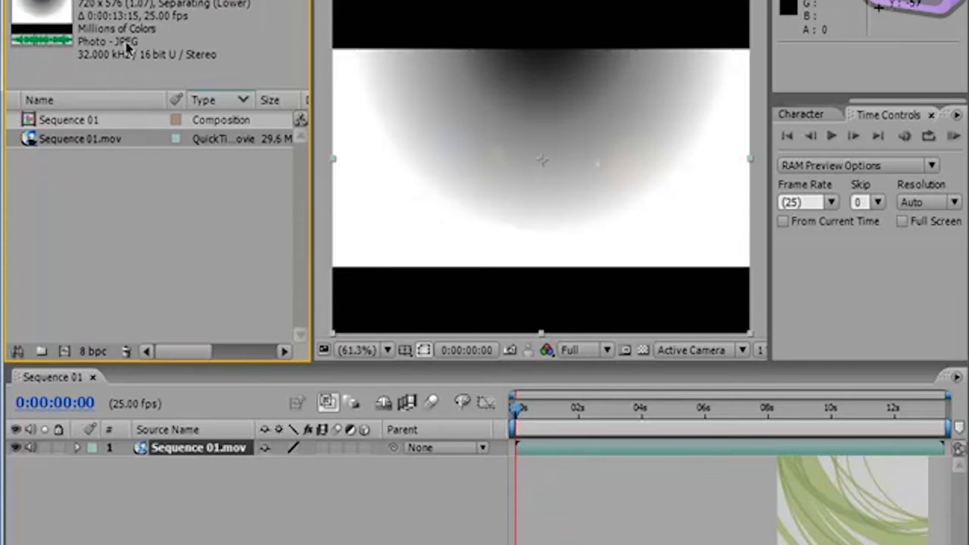
left_click(85, 126)
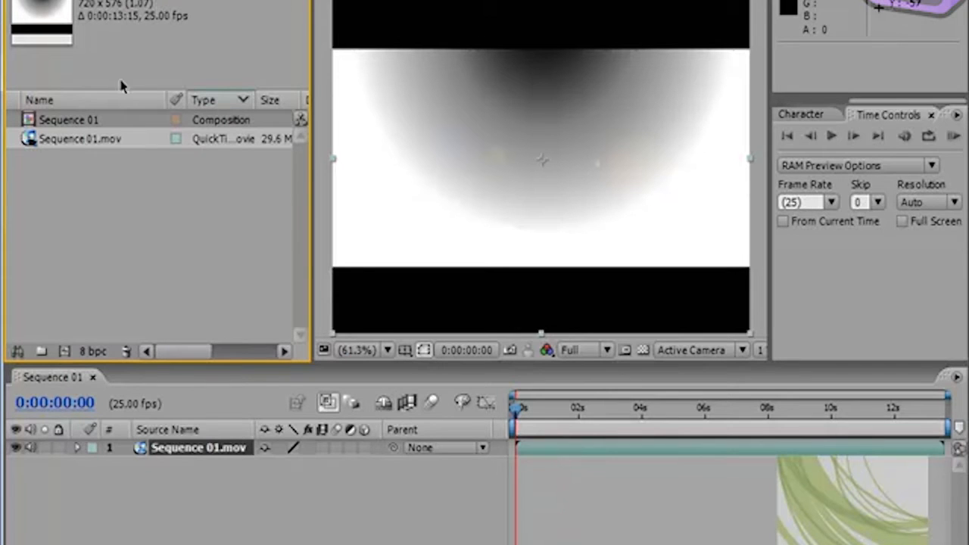
left_click(53, 140)
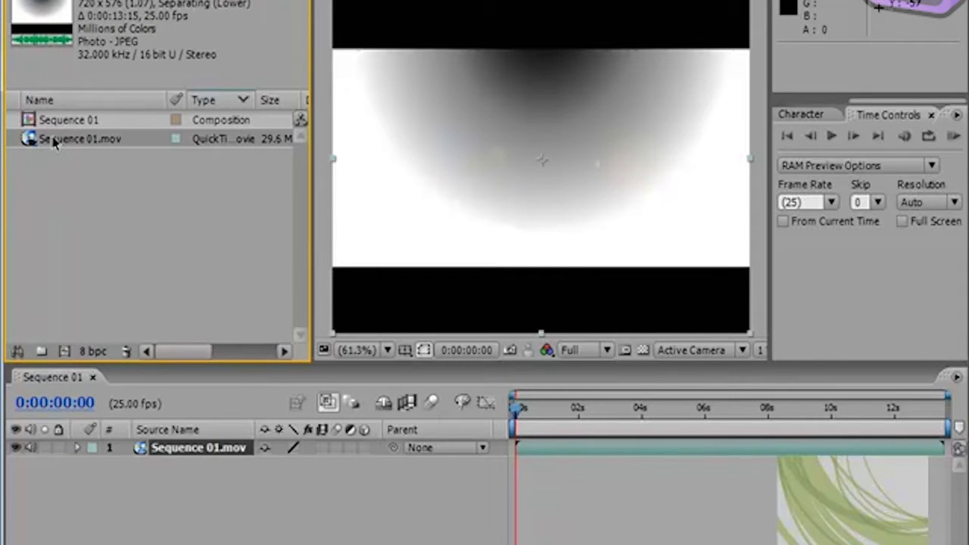
left_click(33, 121)
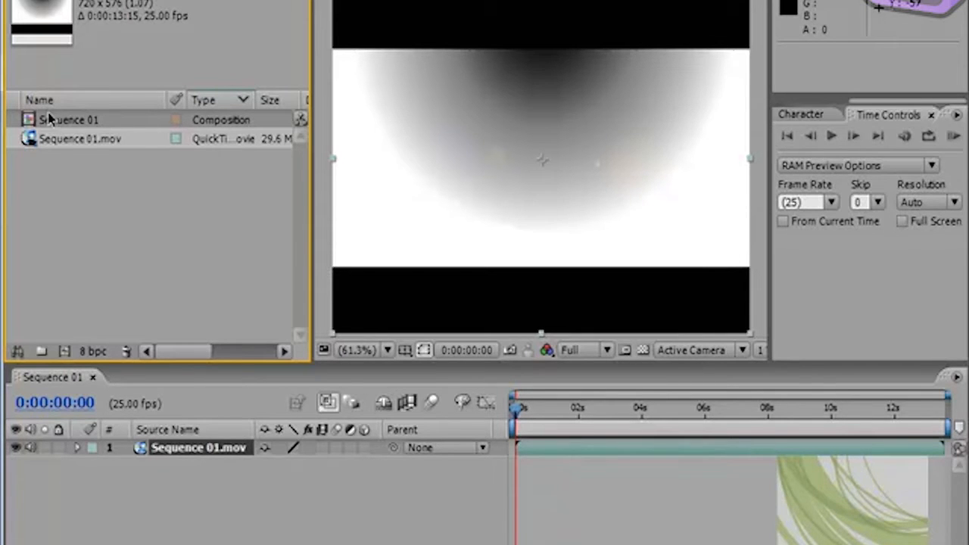
Step: Open the settings for another new composition and try the PAL D1/DV preset
left_click(87, 0)
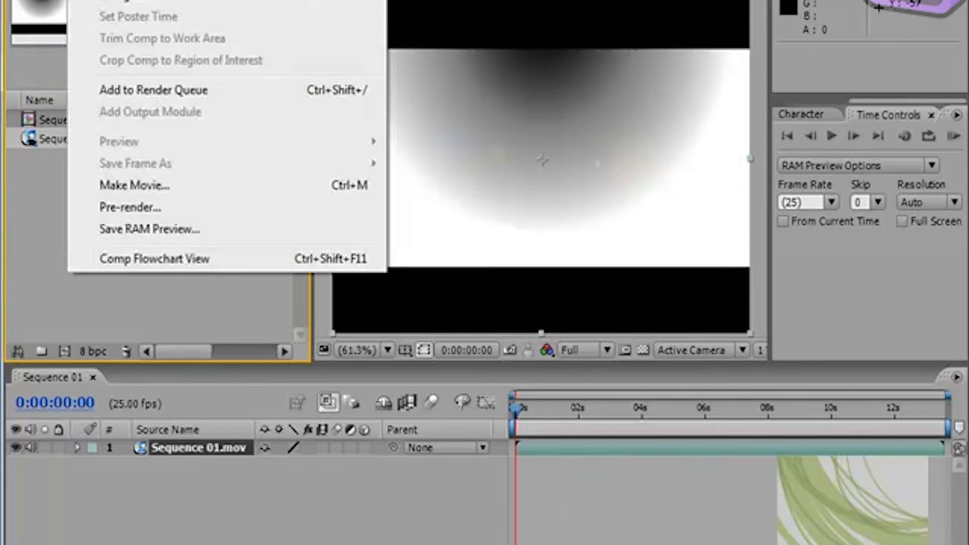
left_click(121, 0)
left_click(513, 148)
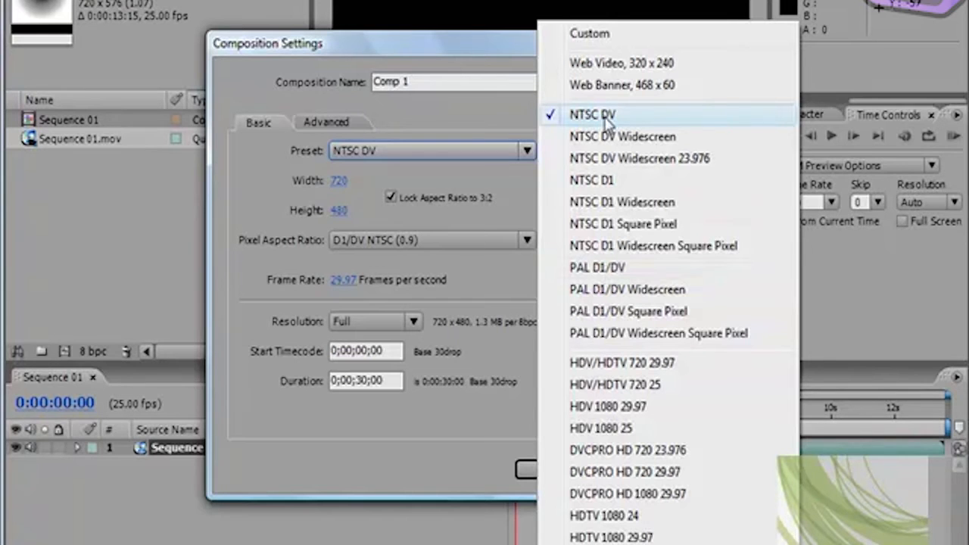
left_click(603, 269)
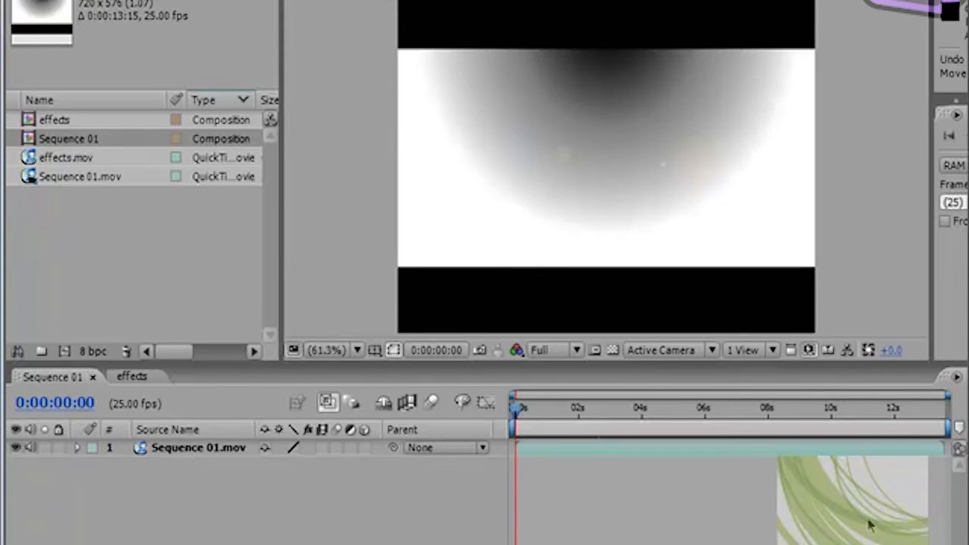
Step: Compare the footage details of effects.mov and Sequence 01.mov in the project
left_click(351, 218)
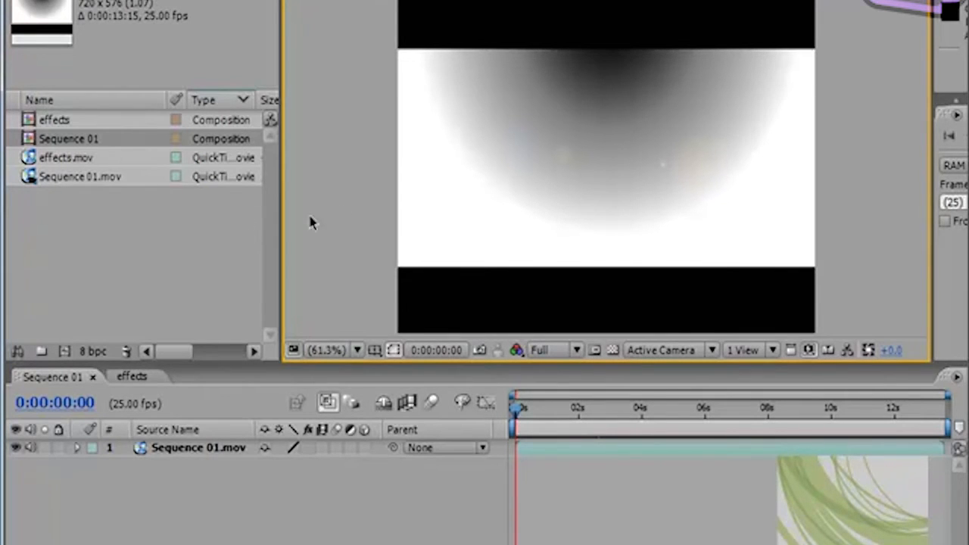
left_click(57, 159)
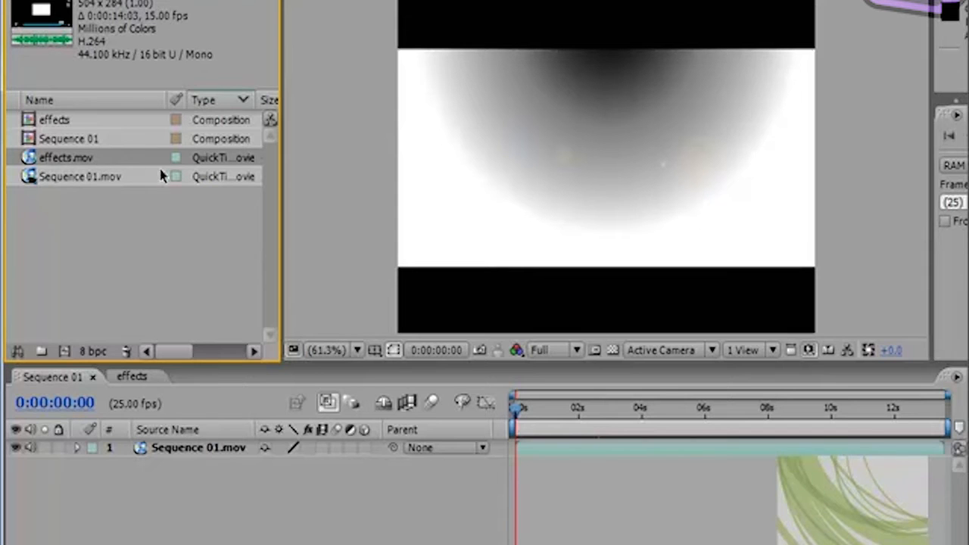
left_click(71, 176)
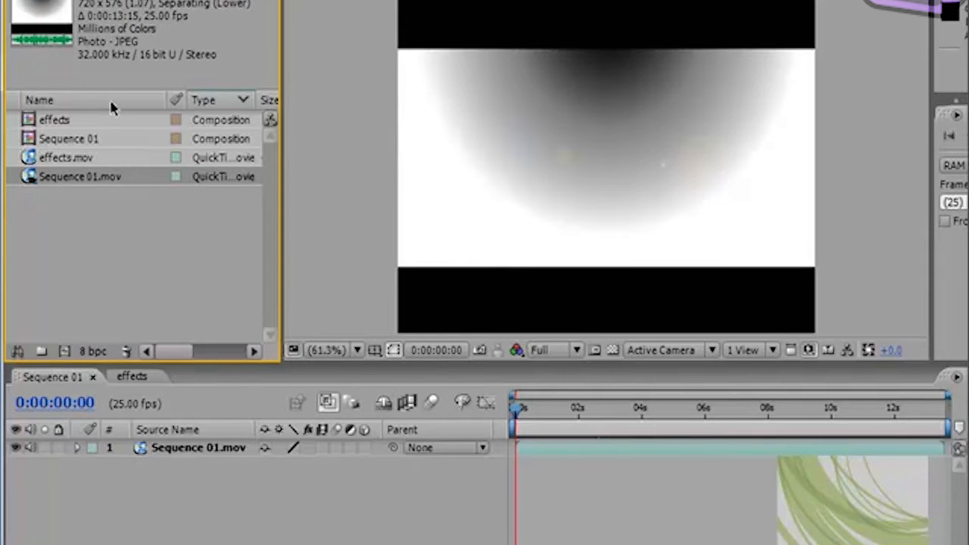
Step: Sort the project items by name, return to sorting by type, and view the details of the effects and Sequence 01 compositions
left_click(89, 102)
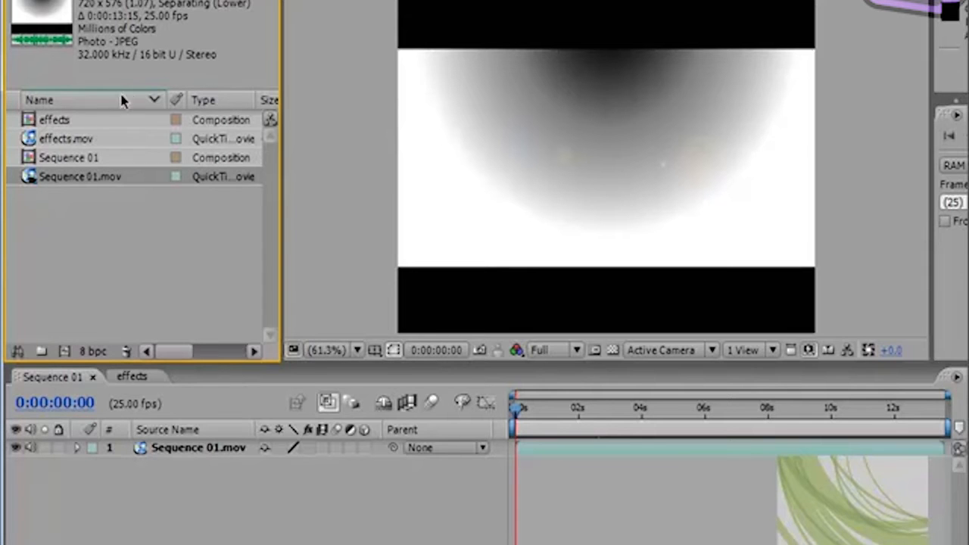
left_click(222, 103)
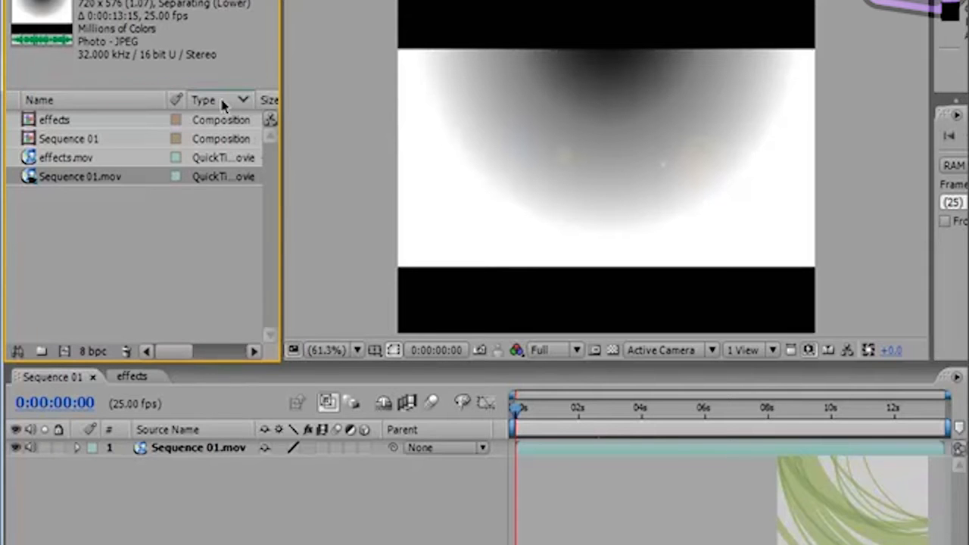
left_click(58, 119)
left_click(57, 135)
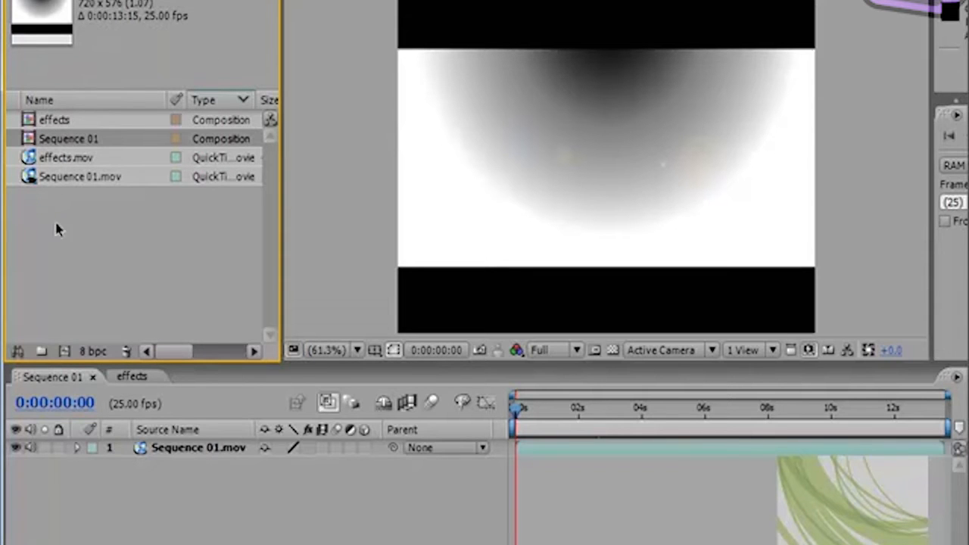
left_click(43, 121)
left_click(46, 138)
left_click(331, 137)
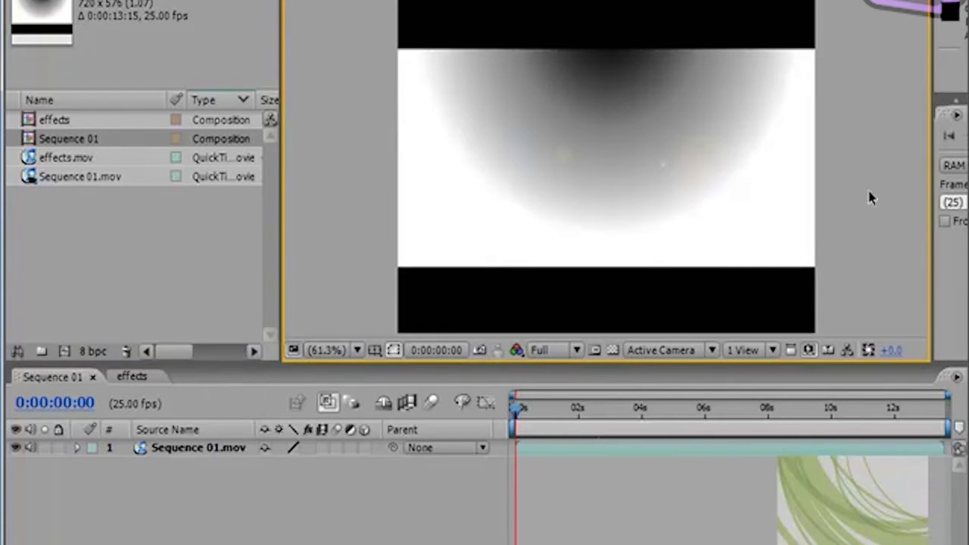
Step: Resize the composition viewer, narrowing it from the Time Controls side and widening it again
left_click_drag(931, 165, 787, 188)
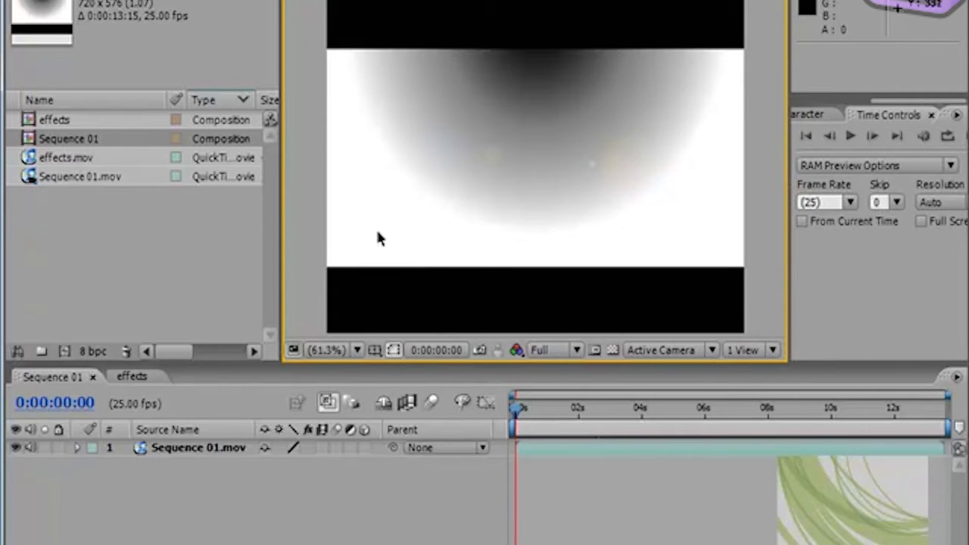
left_click_drag(787, 125, 922, 139)
left_click_drag(282, 176, 283, 184)
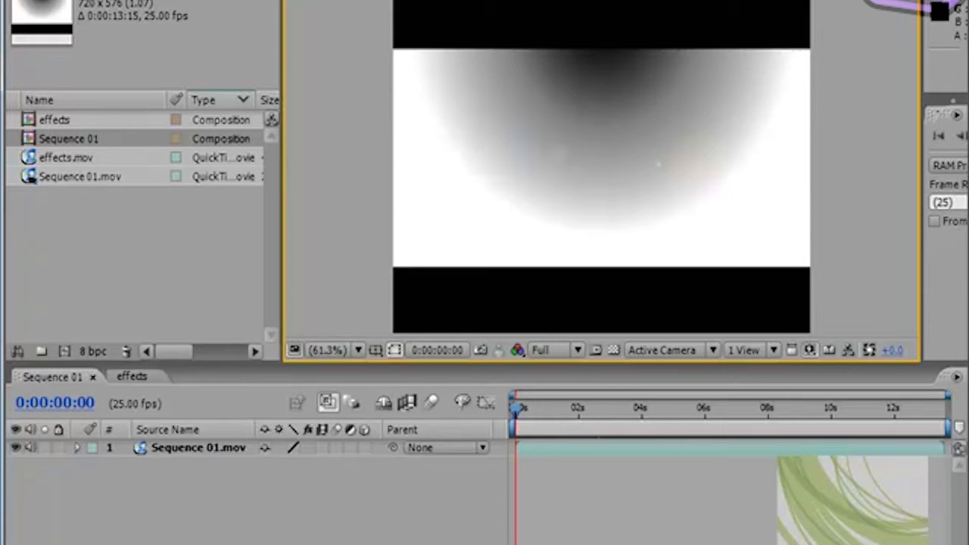
Step: Show the effects composition in the viewer and move its current time to 0:00:03:03
left_click(330, 2)
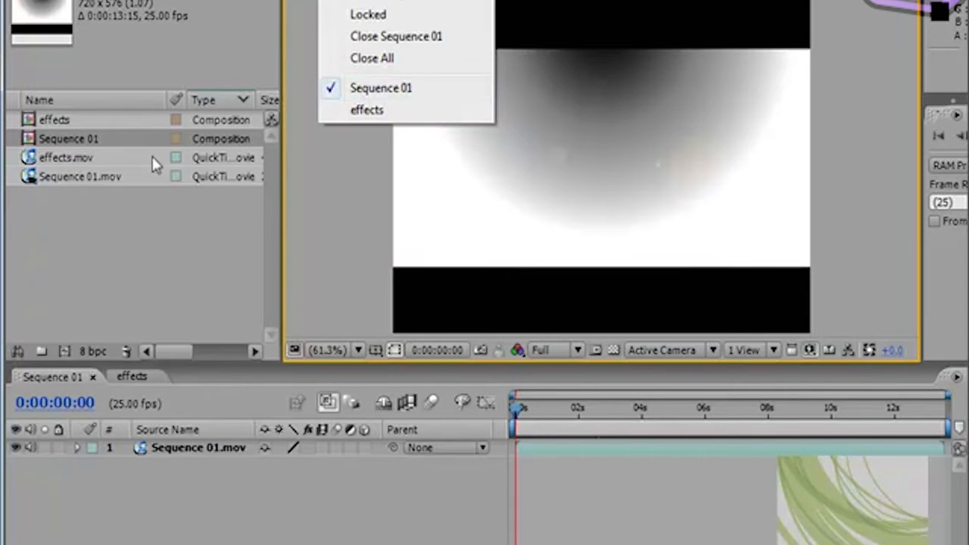
left_click(368, 112)
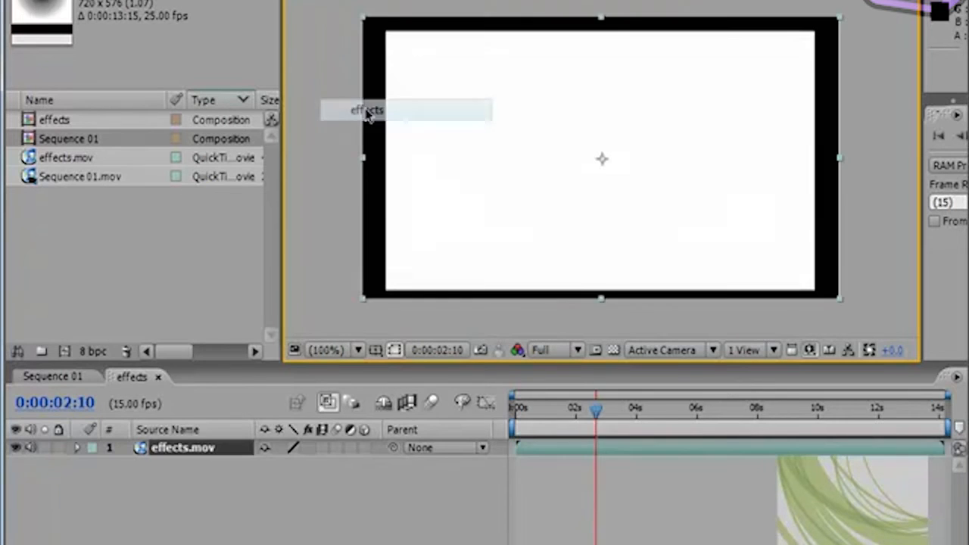
mouse_move(598, 409)
left_mouse_down()
mouse_move(752, 410)
mouse_move(570, 417)
mouse_move(755, 413)
mouse_move(601, 422)
mouse_move(612, 421)
left_mouse_up()
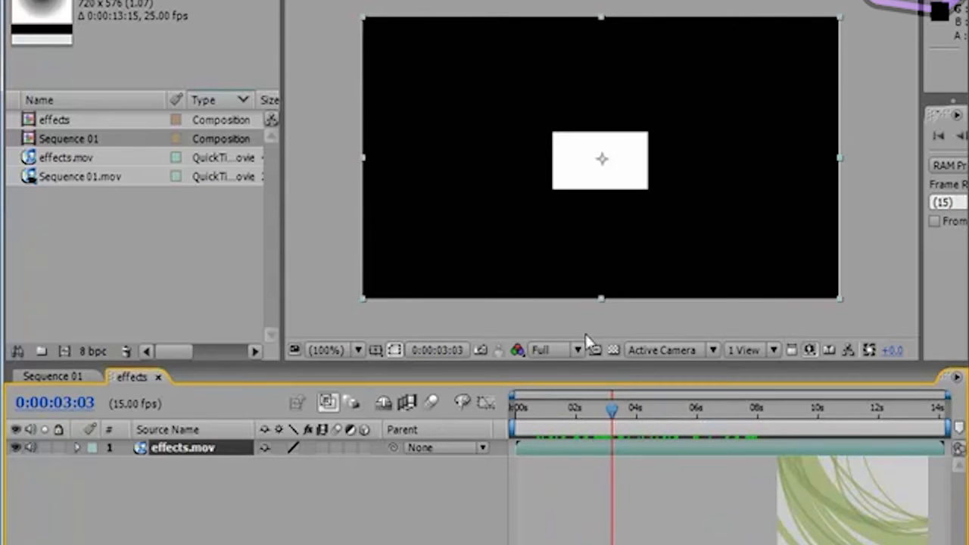
Step: Switch the composition viewer back to Sequence 01, keeping it as the displayed composition
left_click(341, 2)
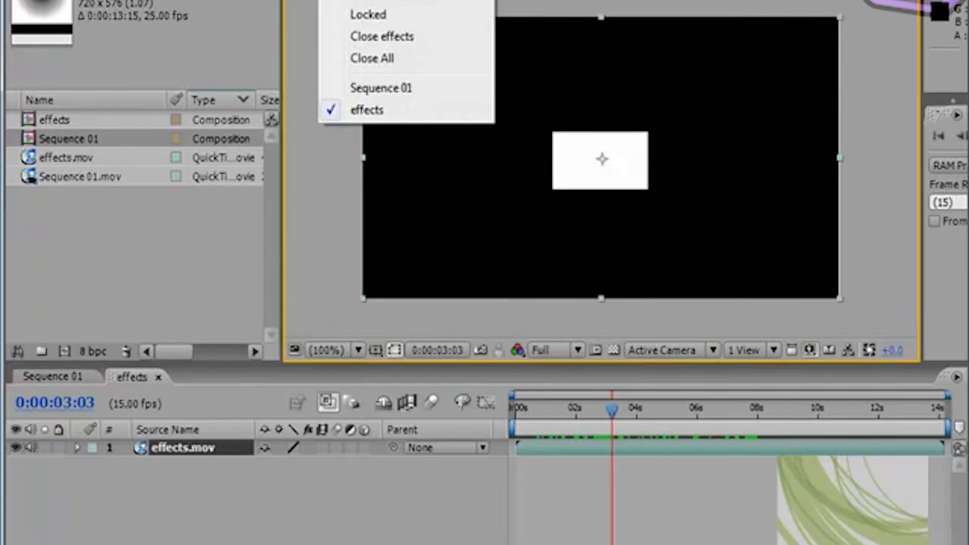
left_click(404, 86)
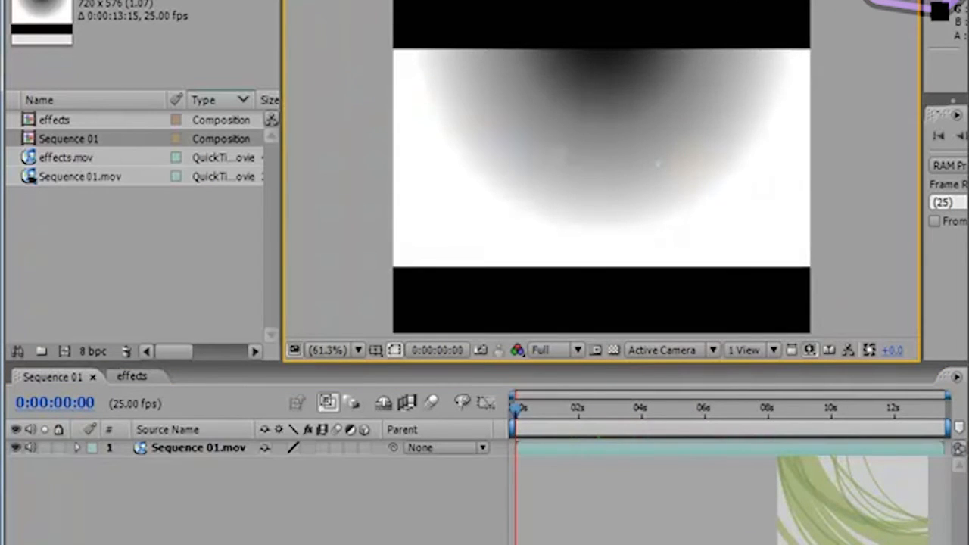
left_click(341, 1)
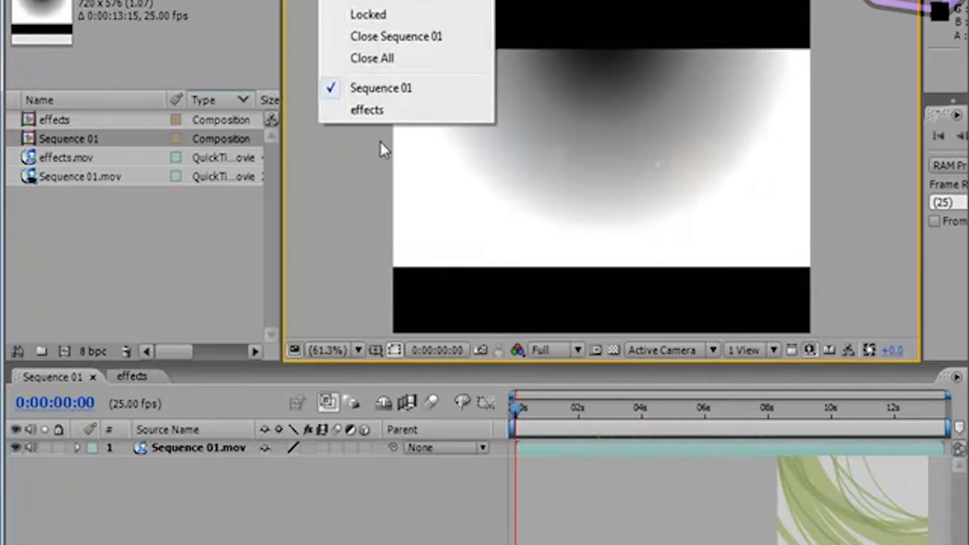
left_click(366, 91)
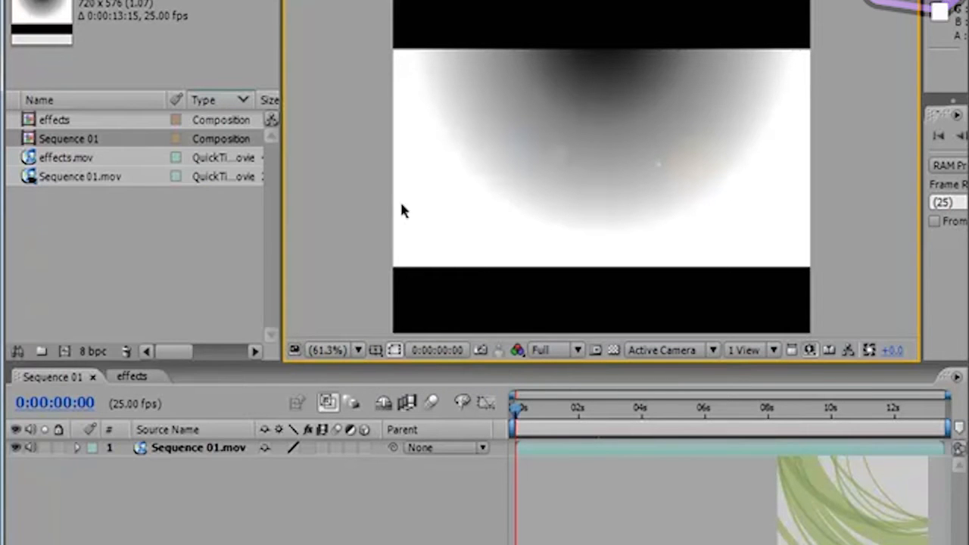
Step: Try the Fit, 100% and 50% magnifications on Sequence 01 in the viewer, ending on a fitted view
left_click(355, 349)
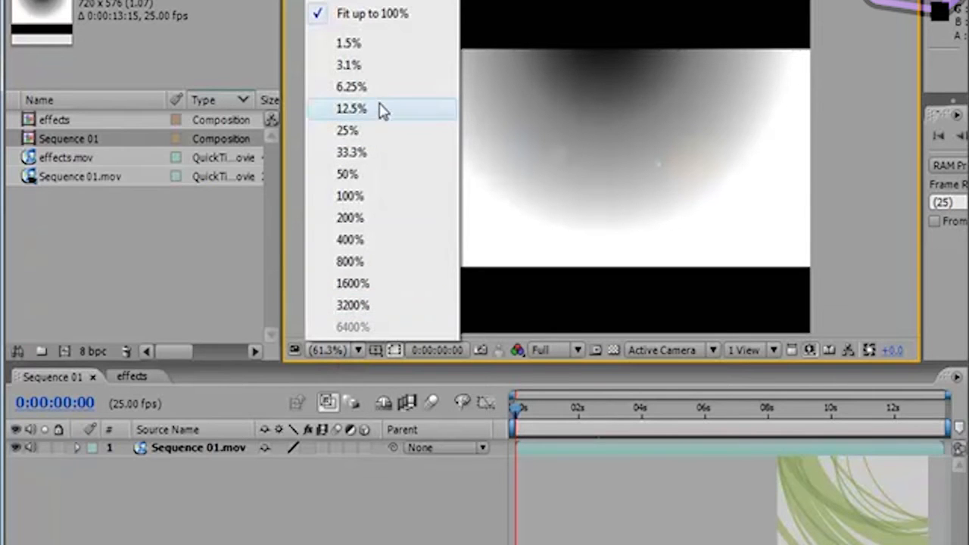
left_click(356, 1)
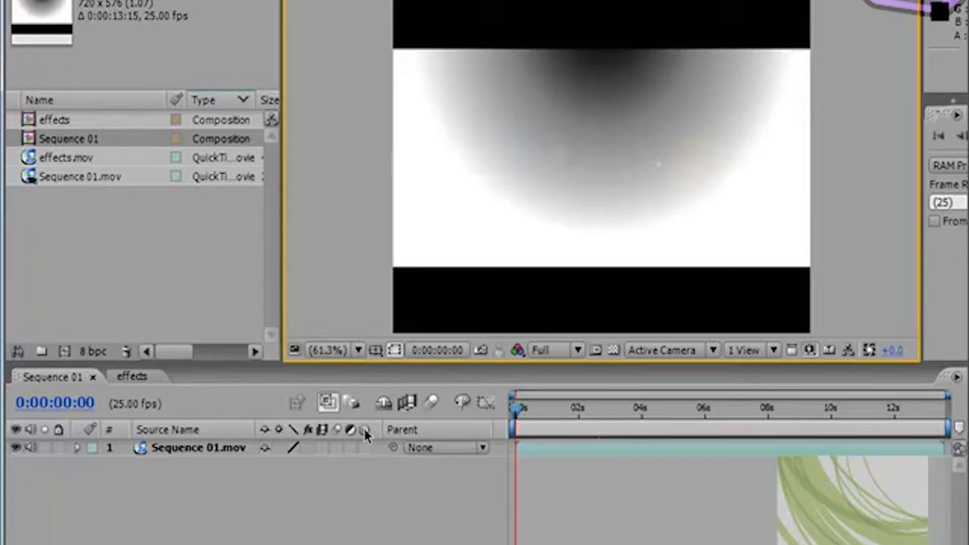
left_click(358, 350)
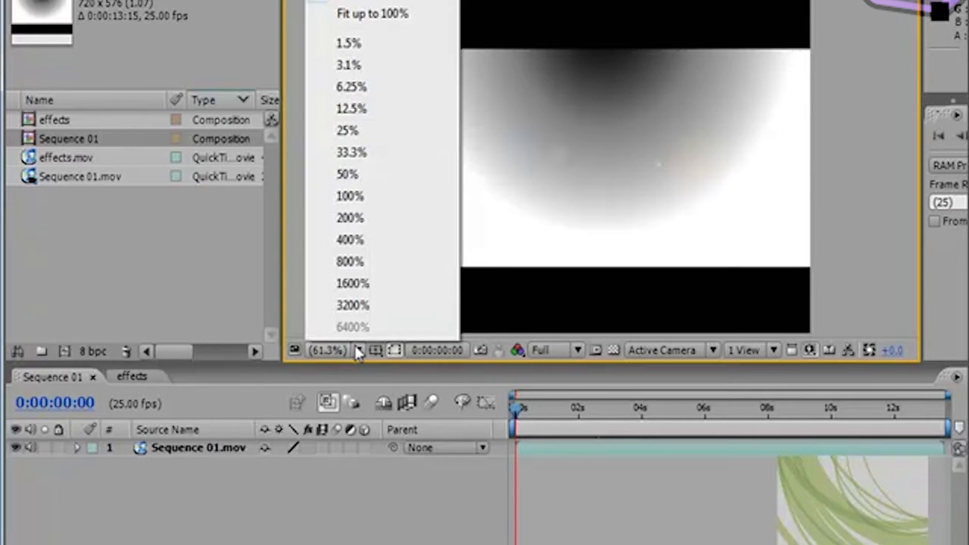
left_click(359, 197)
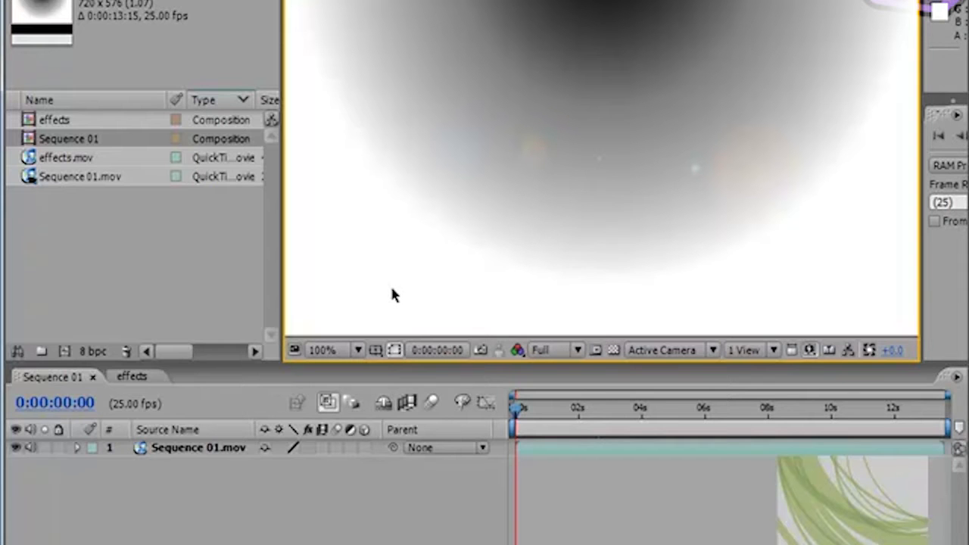
left_click(356, 350)
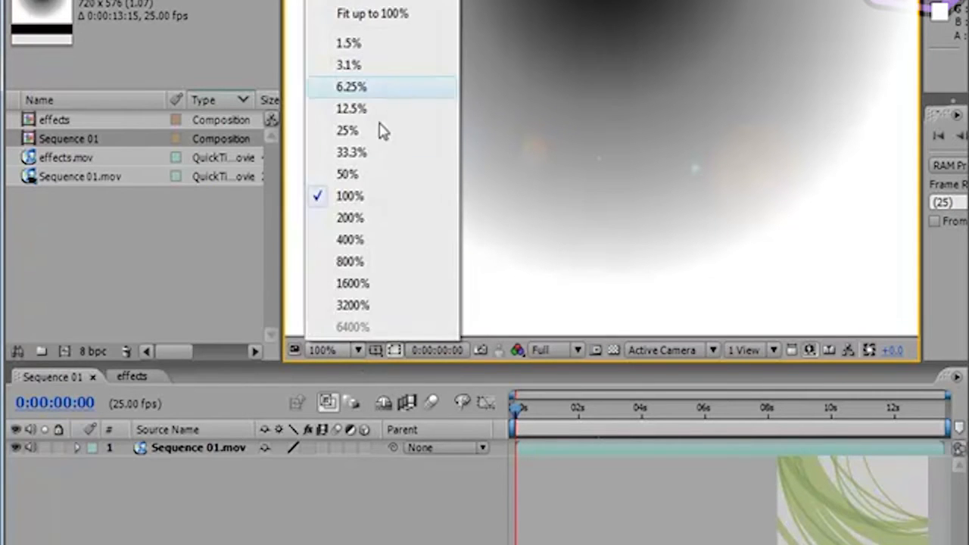
left_click(363, 175)
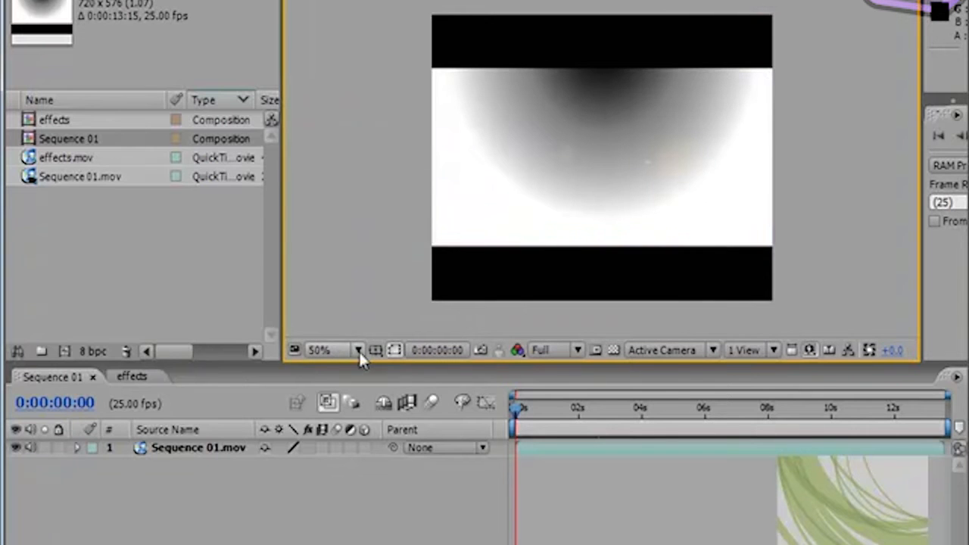
left_click(359, 349)
left_click(373, 25)
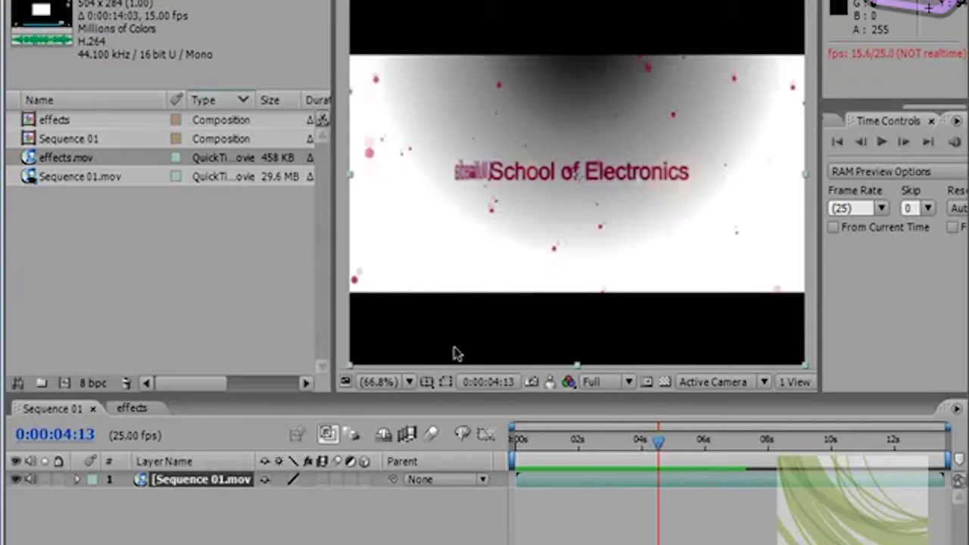
Step: Set the viewer magnification to Fit up to 100% and resize the viewer panel several times, finishing with it wider
left_click(407, 383)
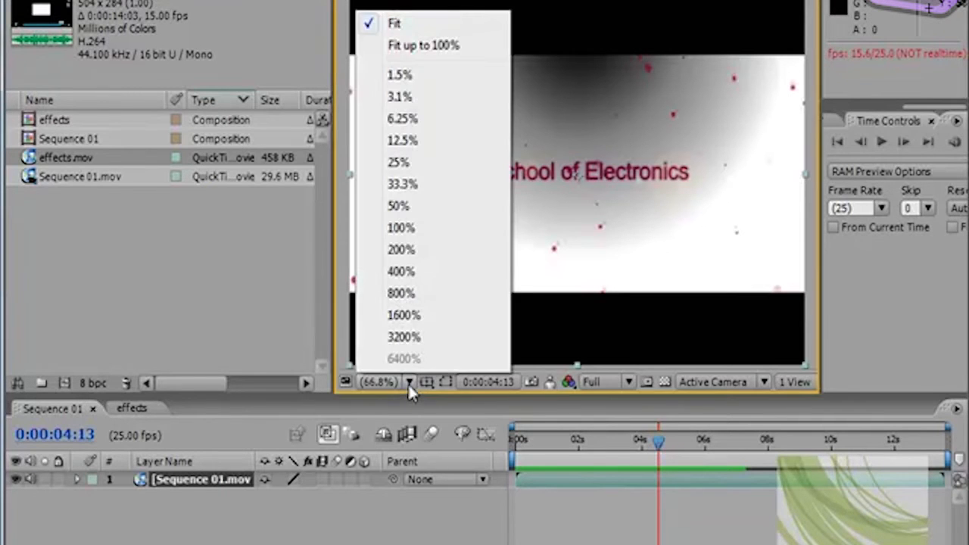
left_click(425, 47)
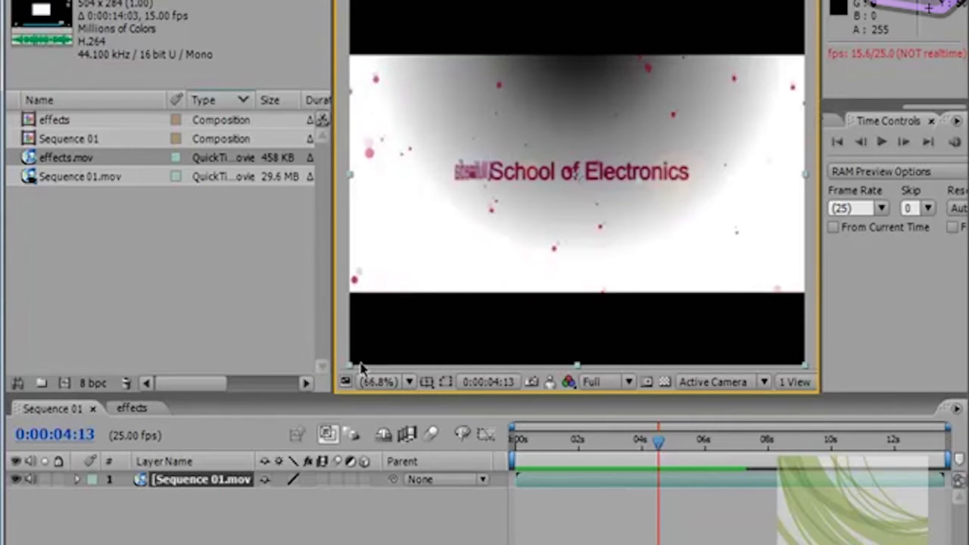
left_click_drag(338, 395, 194, 469)
left_click_drag(50, 506, 289, 407)
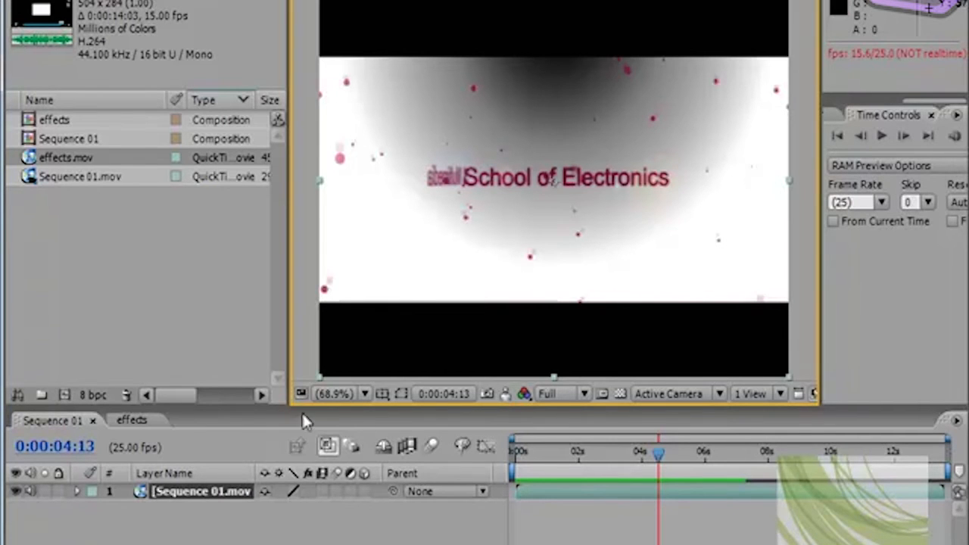
left_click_drag(288, 405, 346, 354)
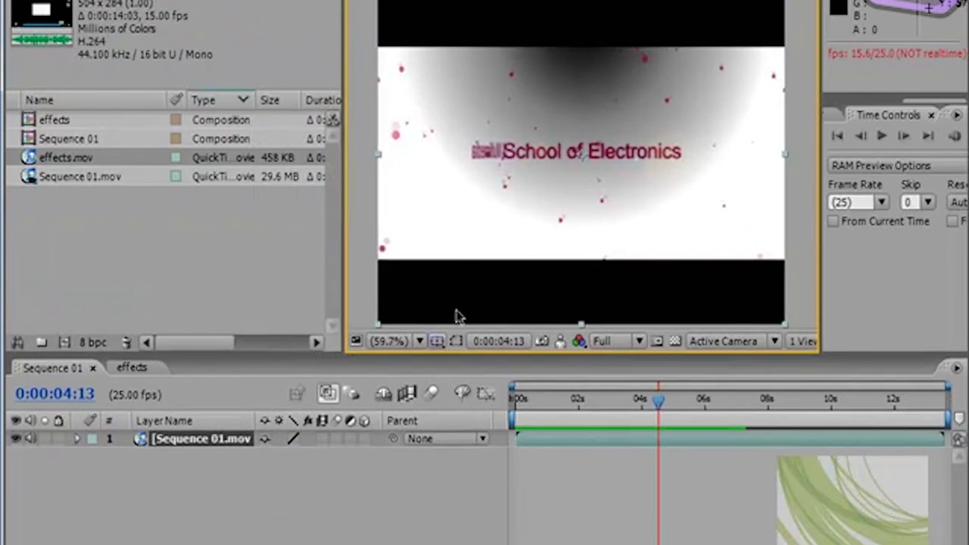
left_click(420, 341)
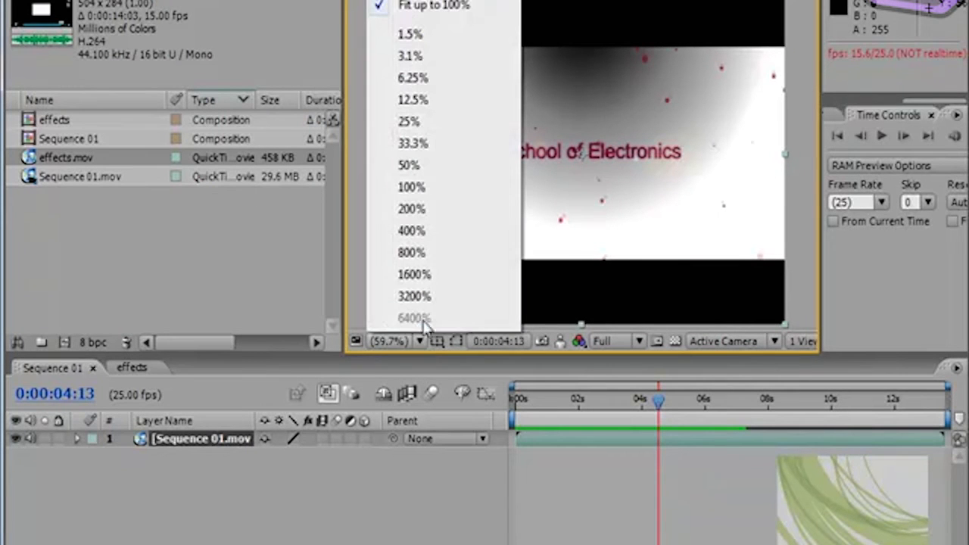
left_click(454, 6)
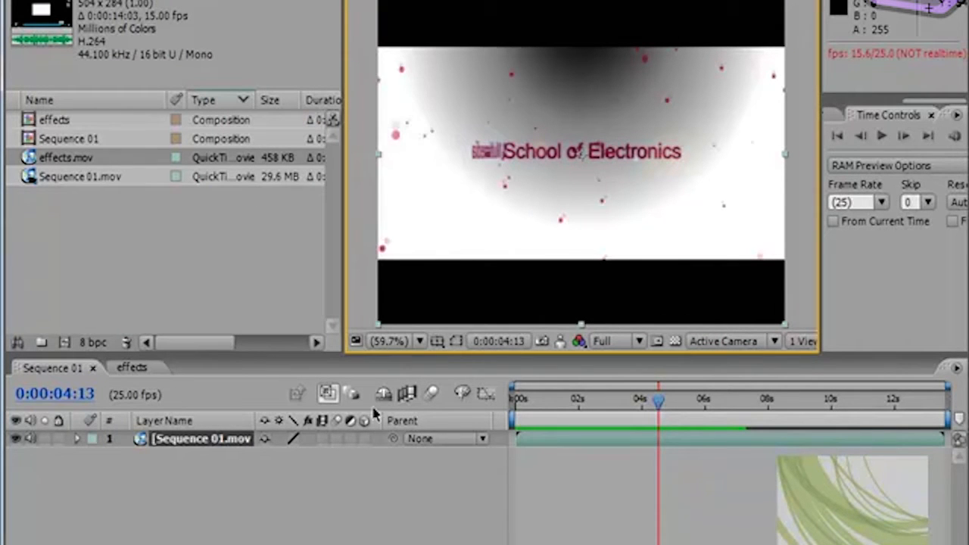
left_click_drag(347, 354, 270, 372)
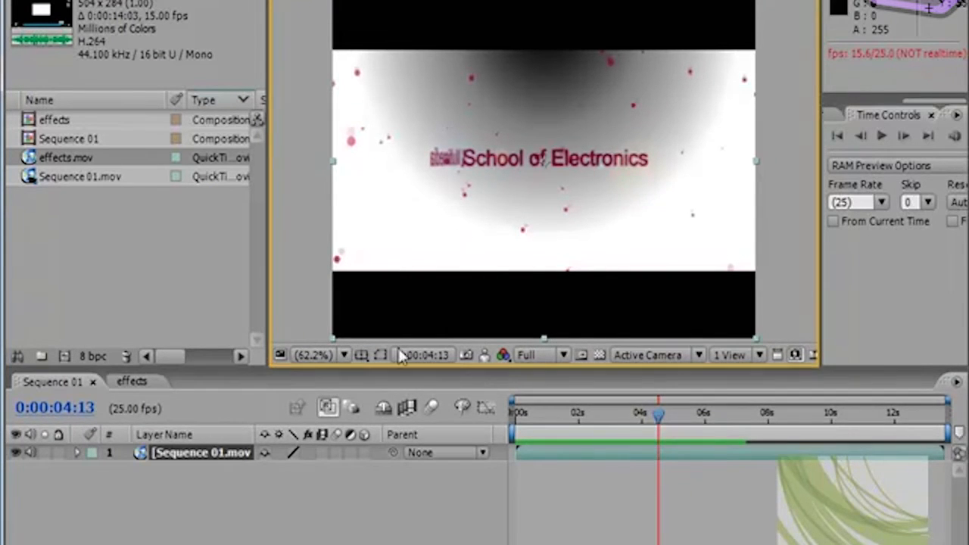
Step: Show the grid over the Sequence 01 image and hide it again
left_click(356, 358)
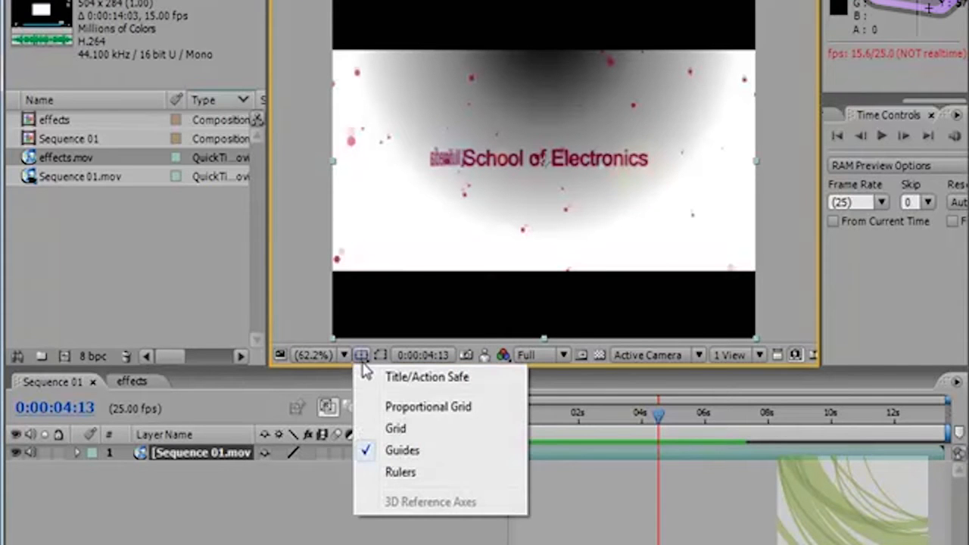
left_click(395, 430)
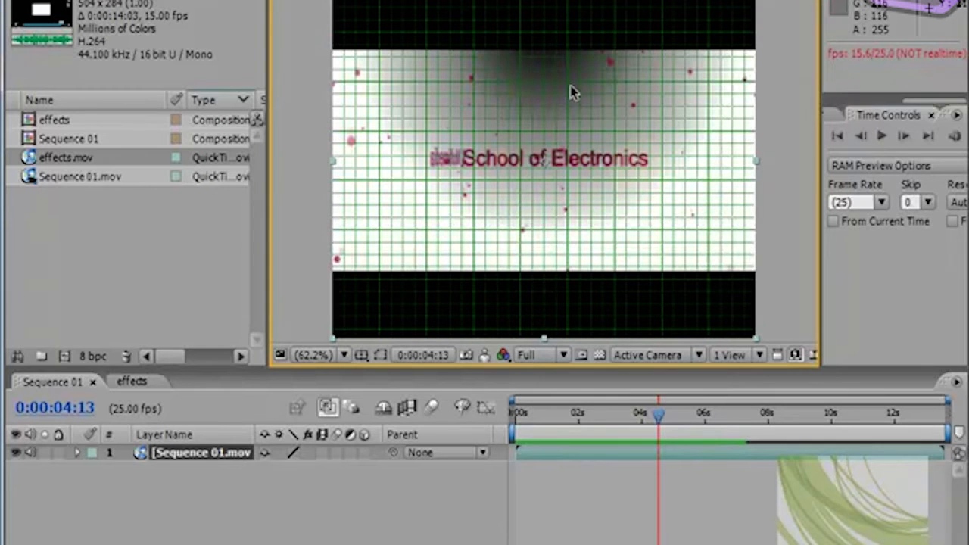
left_click(365, 356)
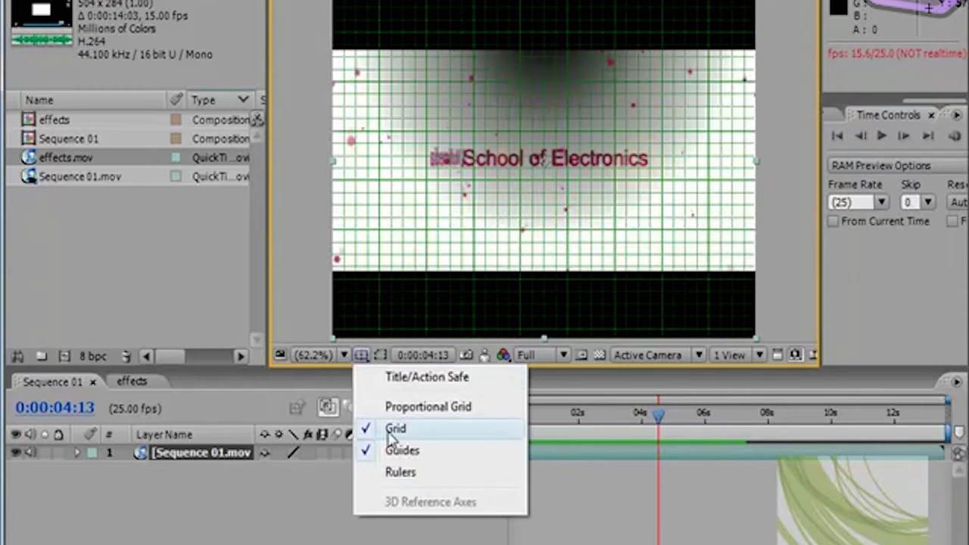
left_click(386, 428)
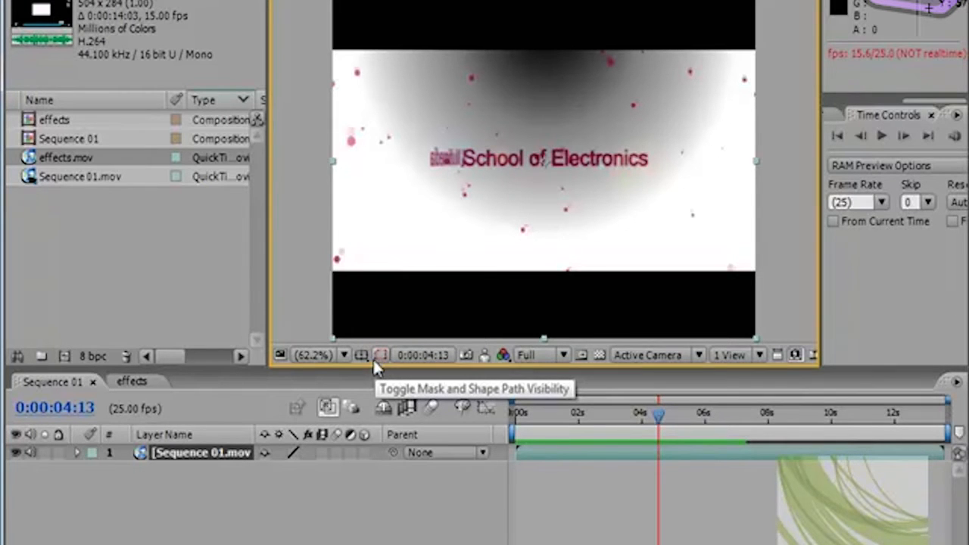
Step: Examine the parts of the viewer's current timecode in the Go to Time dialog and close it without changes
left_click(427, 359)
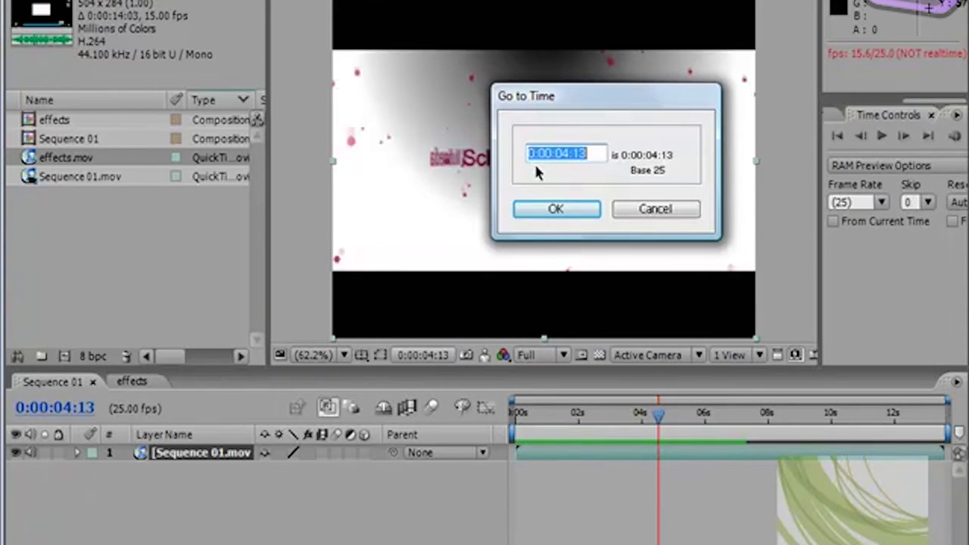
left_click_drag(534, 153, 541, 146)
left_click(564, 153)
left_click_drag(586, 154, 579, 154)
left_click(649, 210)
Step: Examine the start timecode and duration fields in the settings for a new composition, then cancel
left_click(100, 0)
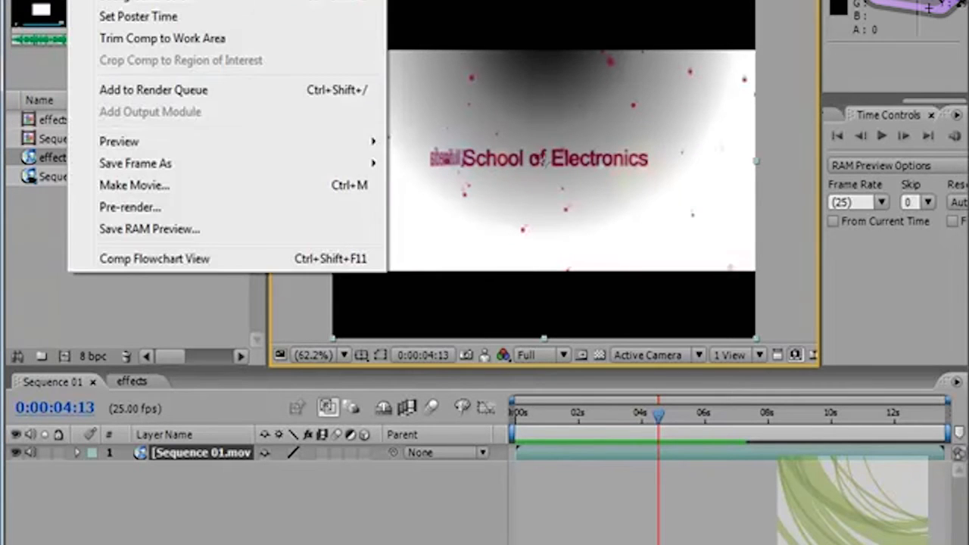
left_click(137, 0)
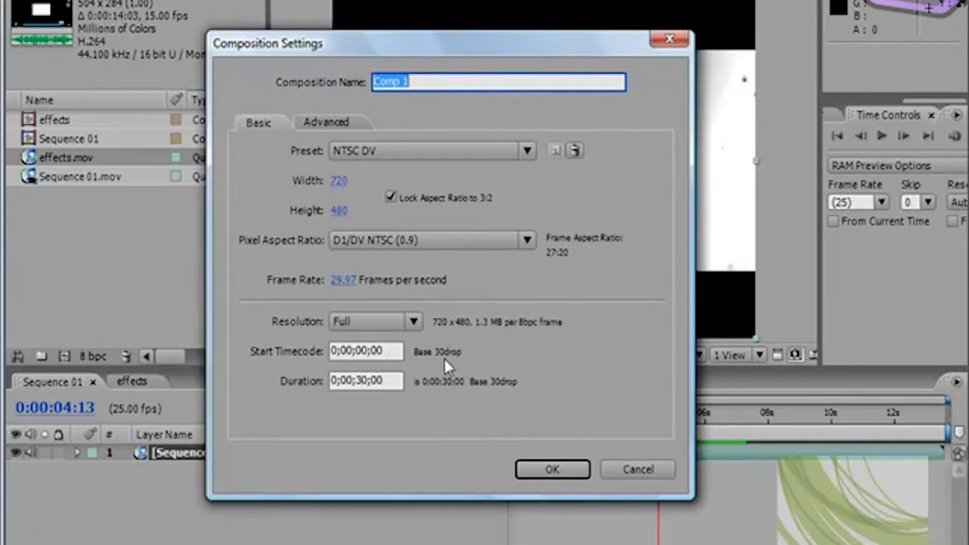
left_click(638, 469)
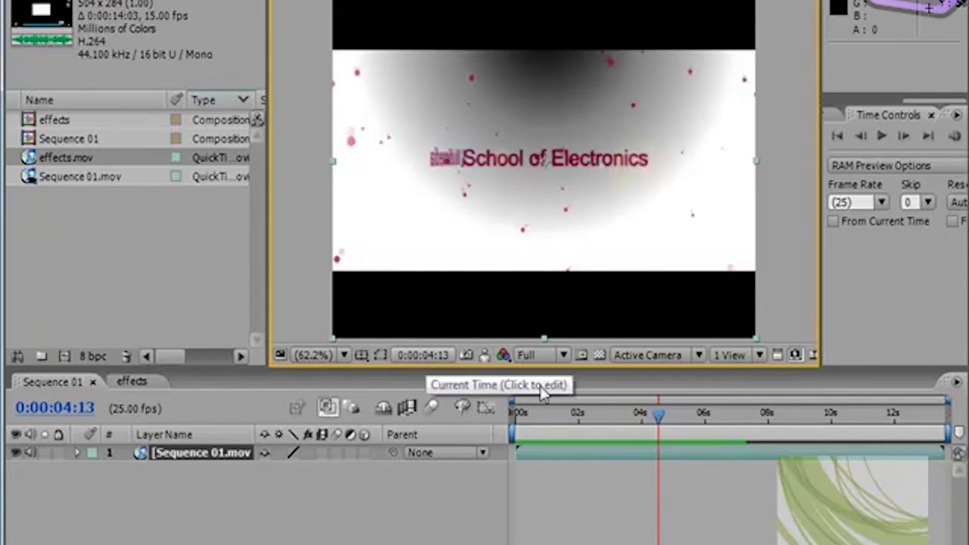
Step: Move Sequence 01's current time to 0:00:04:03 and examine its timecode in the Go to Time dialog
left_click_drag(657, 414, 629, 424)
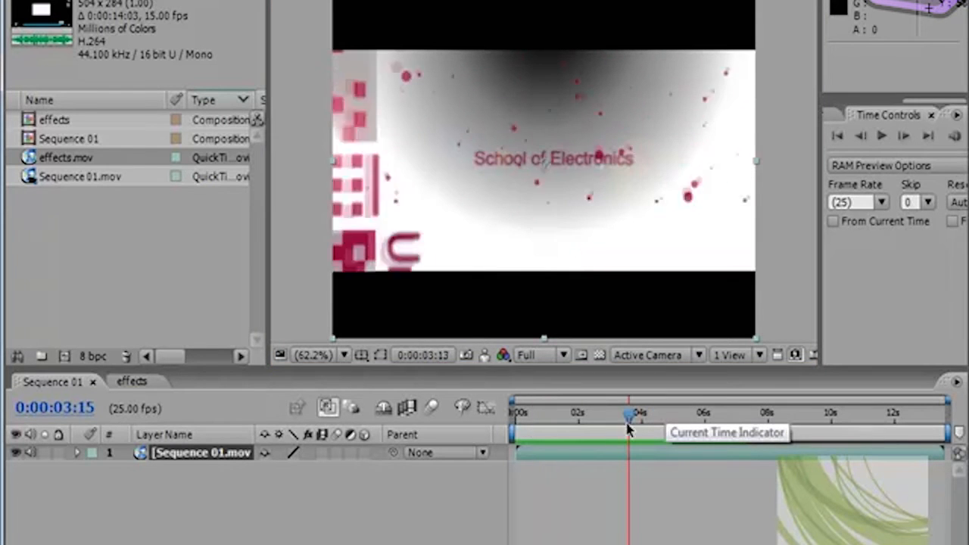
mouse_move(629, 422)
left_mouse_down()
mouse_move(669, 426)
mouse_move(645, 421)
left_mouse_up()
left_click(421, 354)
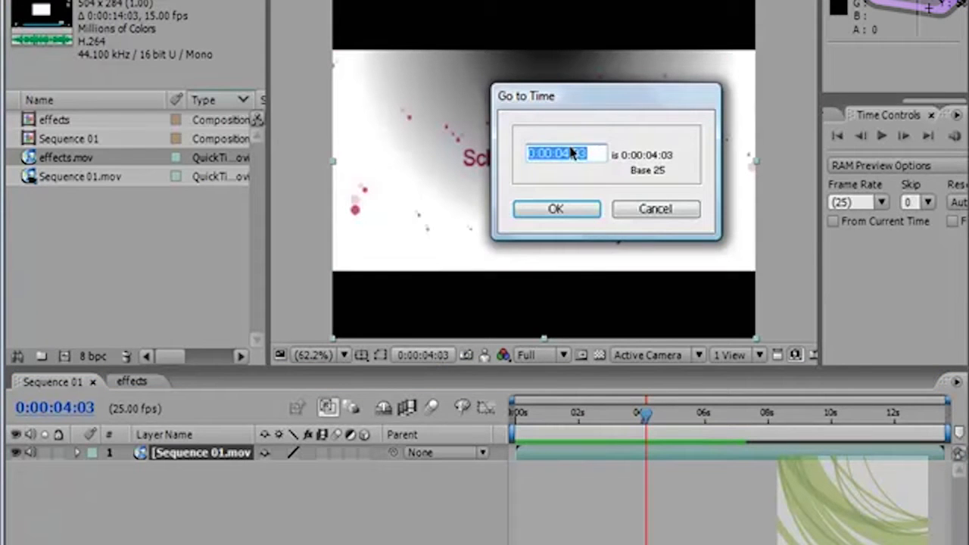
left_click(534, 155)
left_click_drag(537, 154, 573, 157)
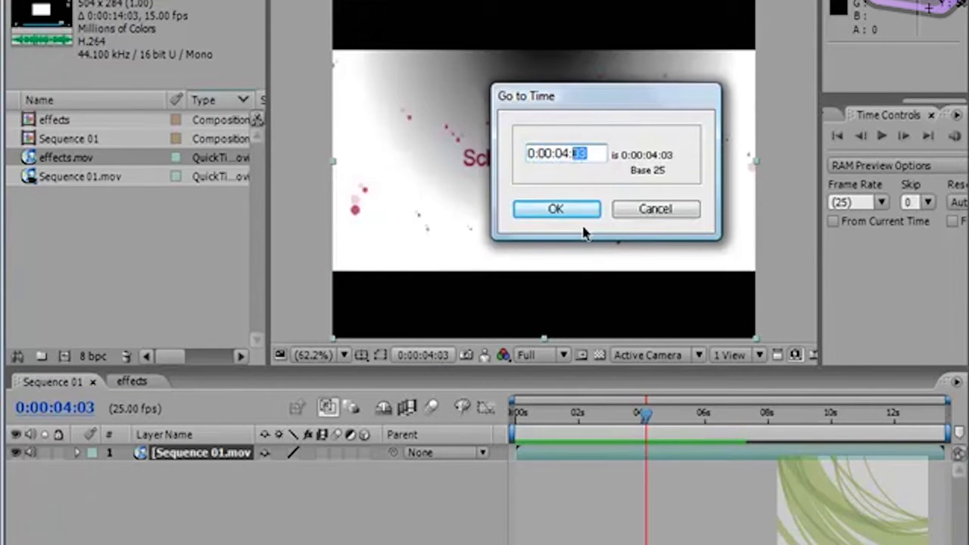
left_click(654, 211)
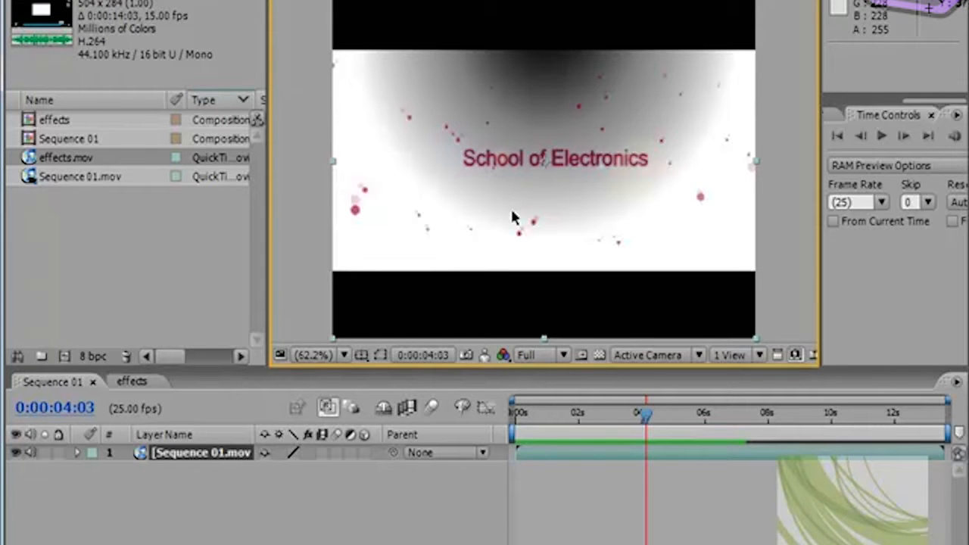
Step: Set the preview resolution of Sequence 01 in the viewer to Half
left_click(562, 356)
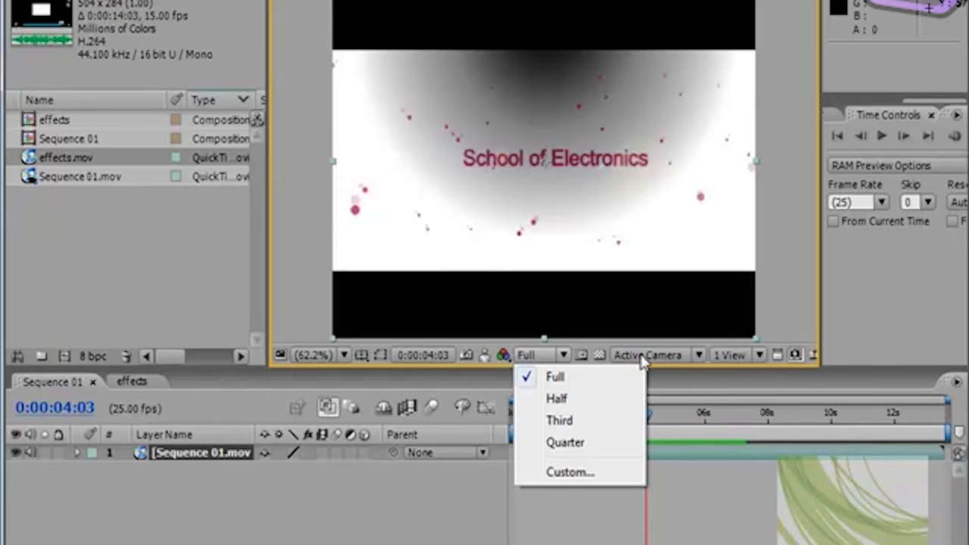
left_click(568, 401)
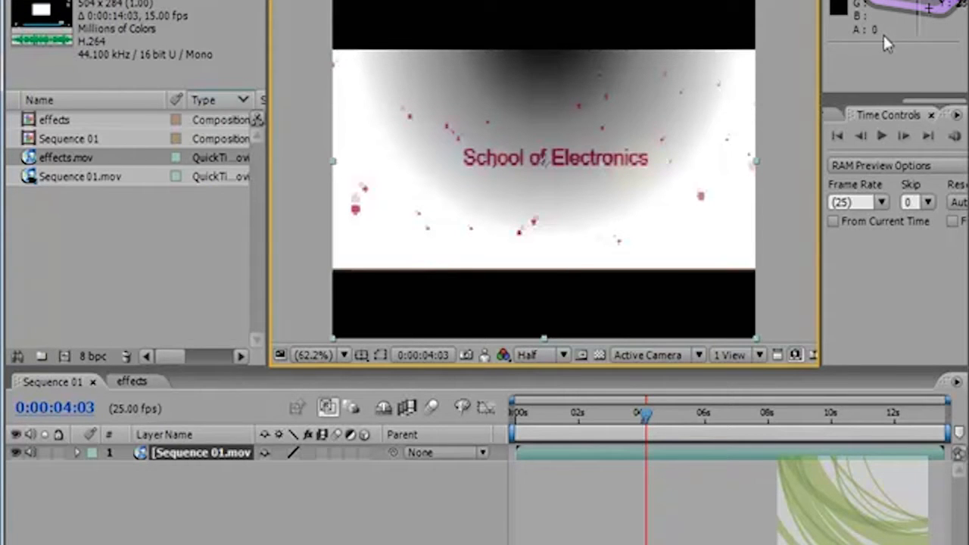
Step: Try the Third and Quarter preview resolutions for Sequence 01 in the viewer, then set it to Full
left_click(563, 352)
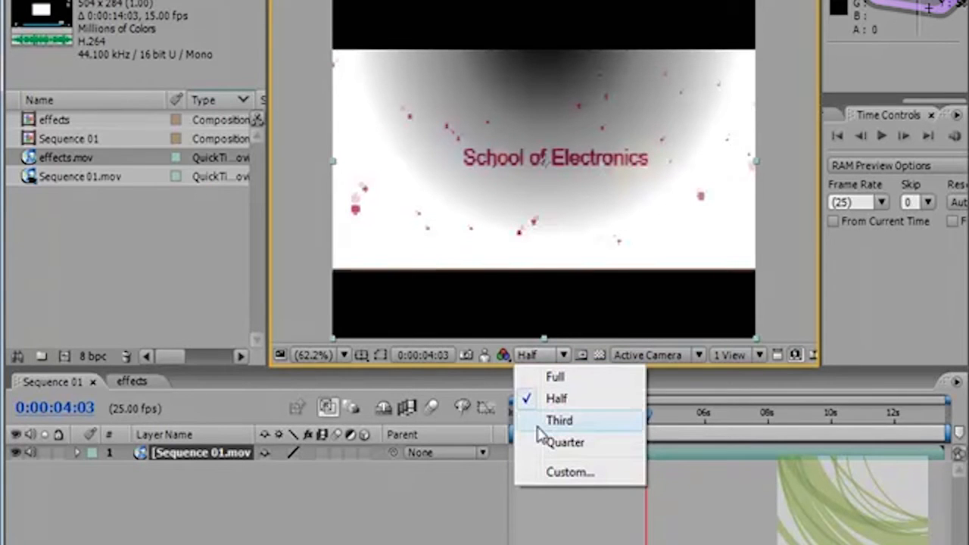
left_click(566, 422)
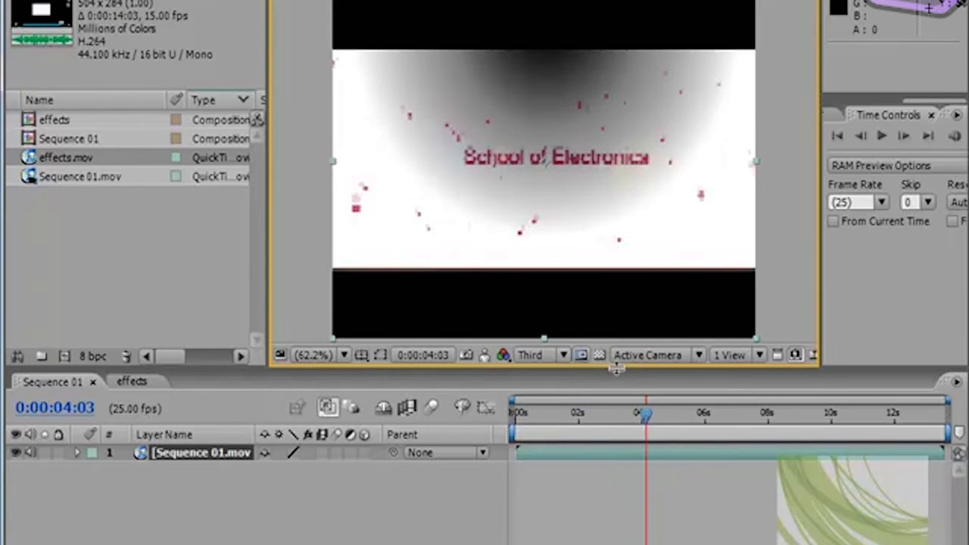
left_click(563, 354)
left_click(563, 443)
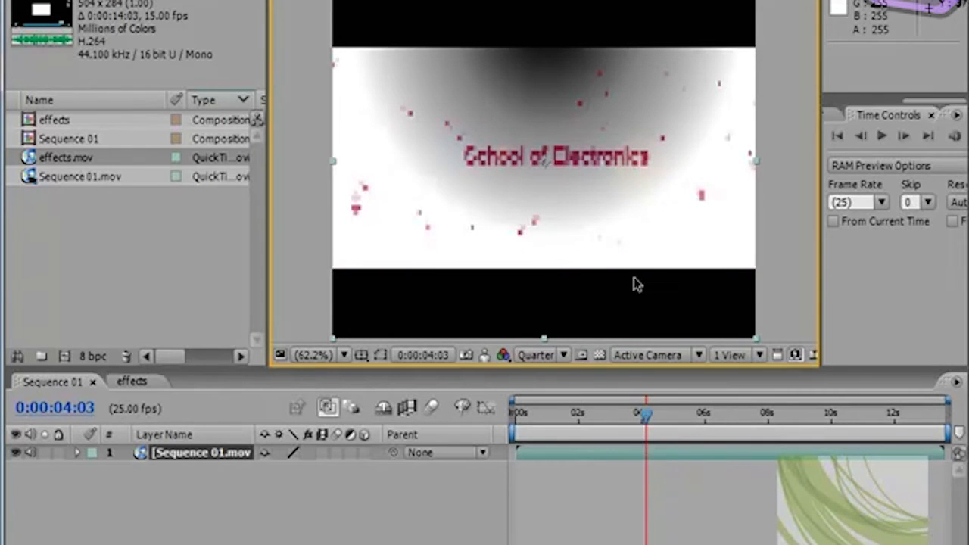
left_click(566, 352)
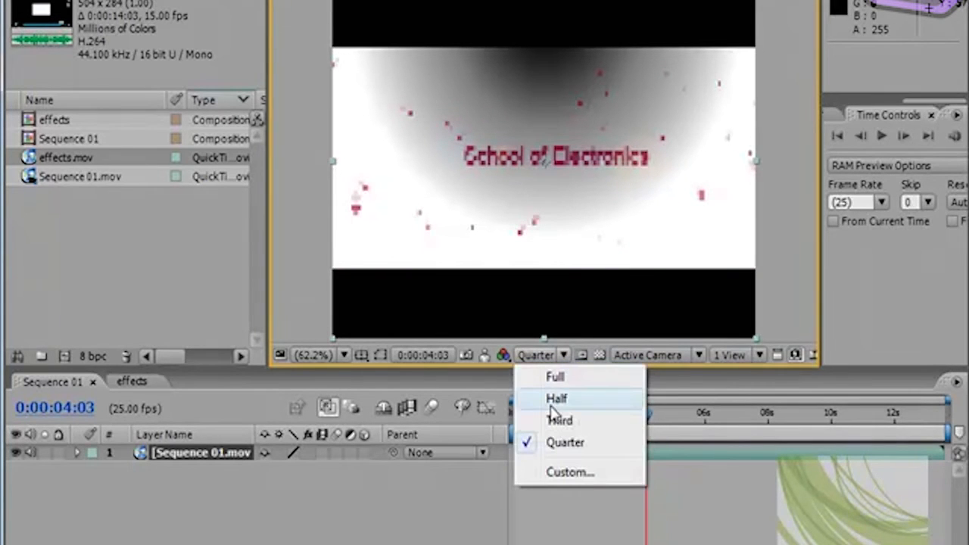
left_click(555, 376)
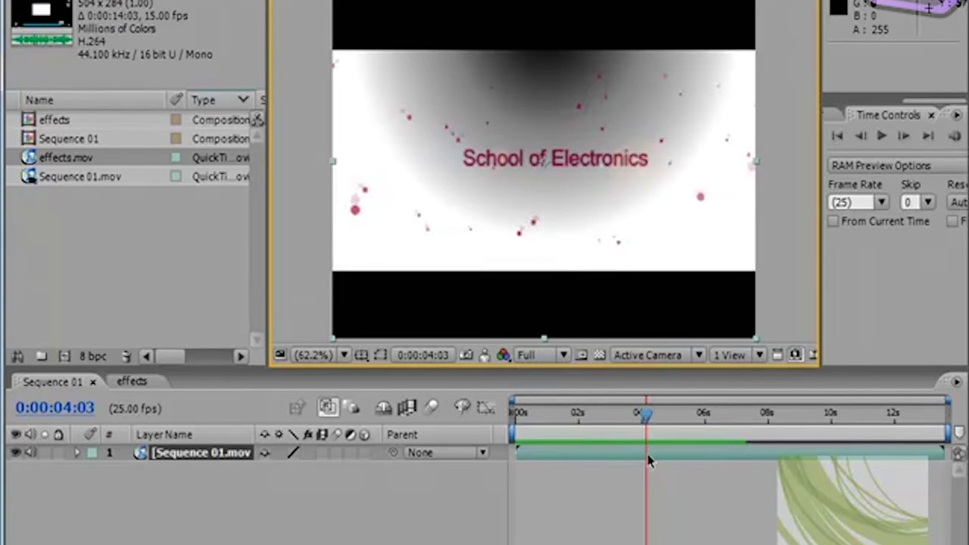
Step: Move Sequence 01's current time to 0:00:01:18 and play a RAM preview of the composition
left_click_drag(649, 420, 573, 428)
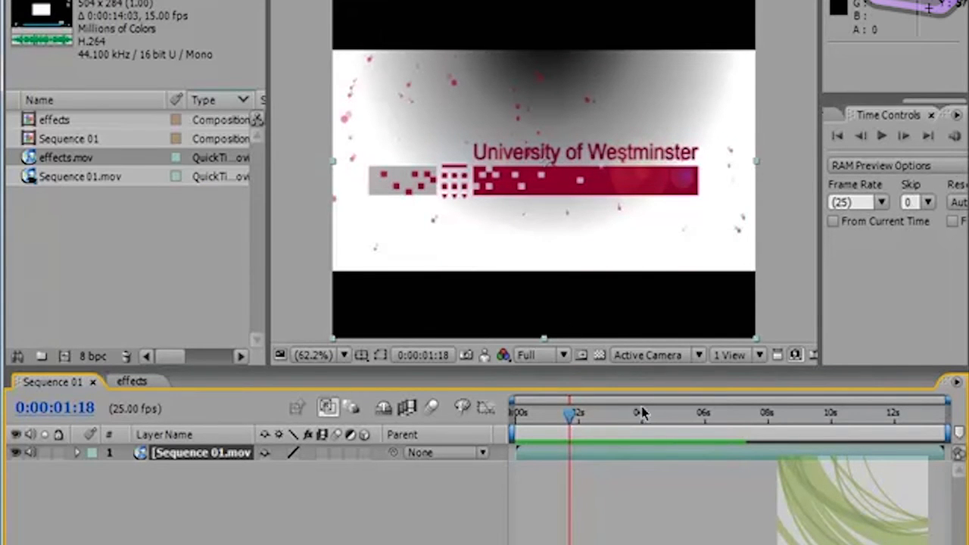
key("KP_0")
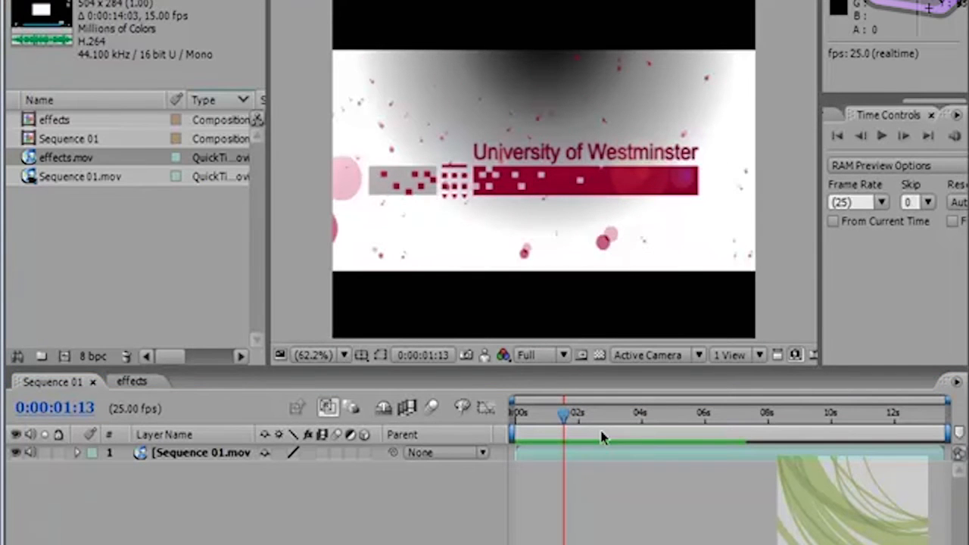
Step: Turn on the viewer's region of interest and, after expanding it to the full frame, fit it around the logo at about T:227, L:43, B:372, R:658
left_click(580, 354)
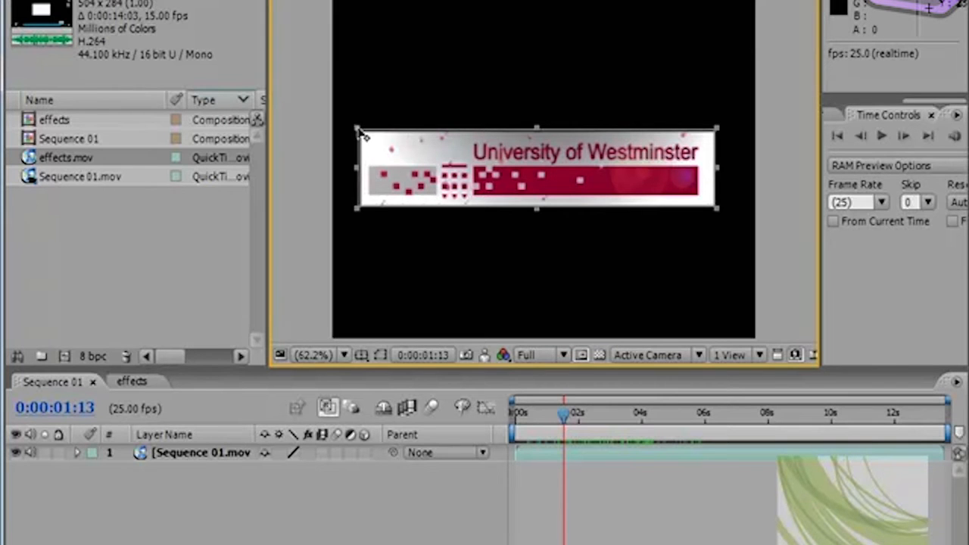
left_click_drag(362, 134, 333, 2)
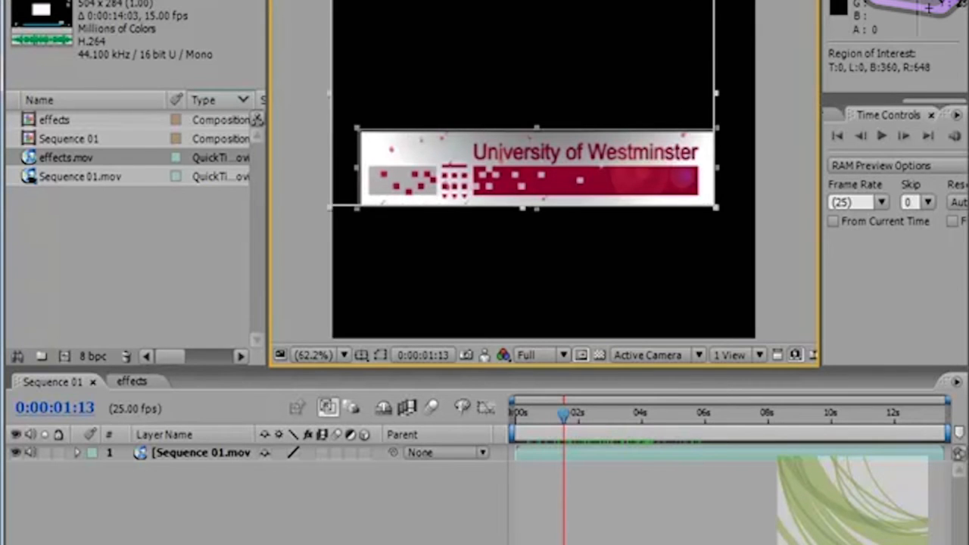
left_click_drag(719, 212, 731, 351)
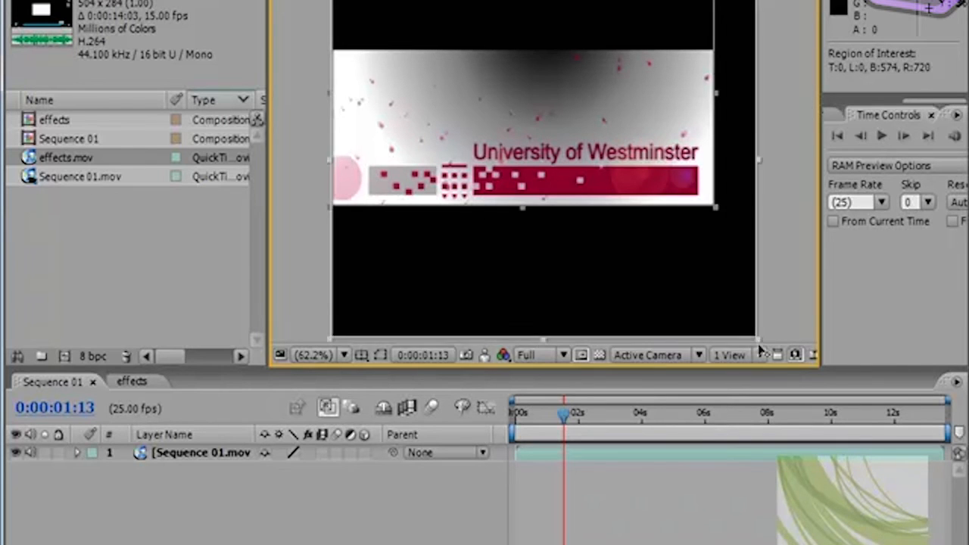
left_click(578, 356)
left_click(578, 357)
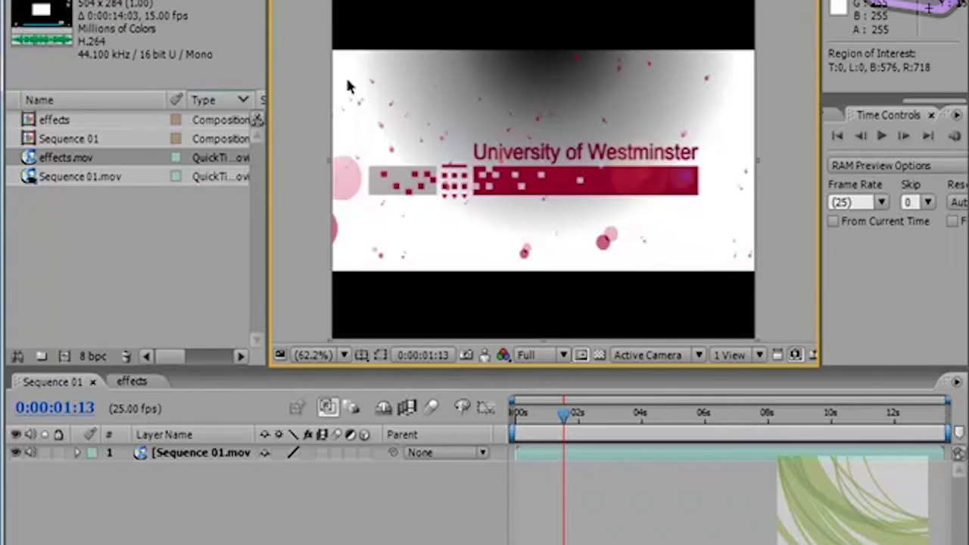
left_click_drag(333, 1, 354, 119)
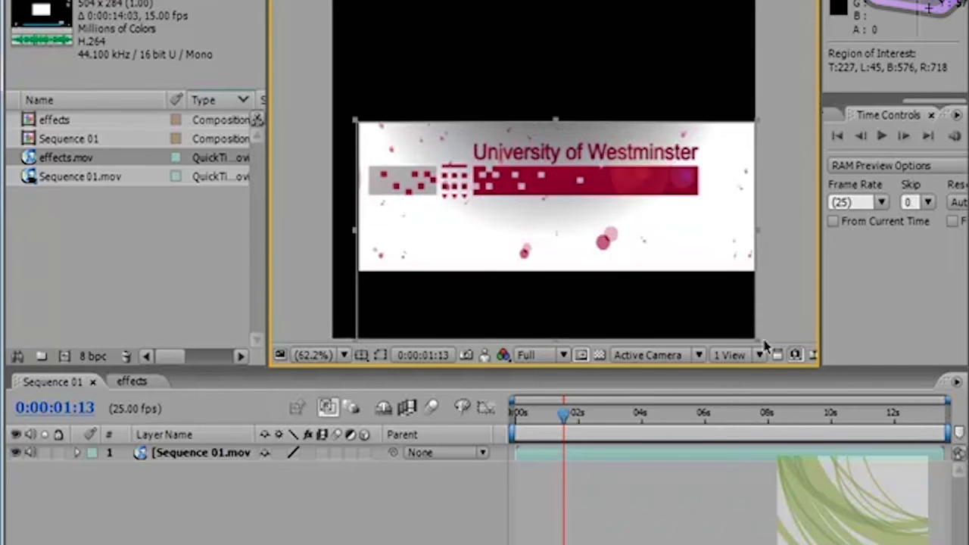
left_click_drag(755, 338, 720, 215)
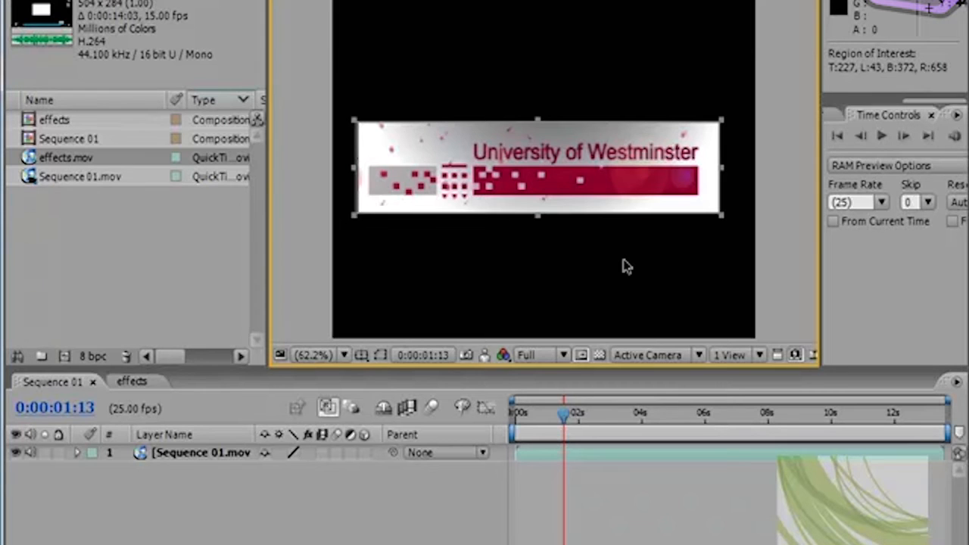
Step: Try the Half preview resolution on the region of interest, then restore Full
left_click(563, 355)
left_click(570, 401)
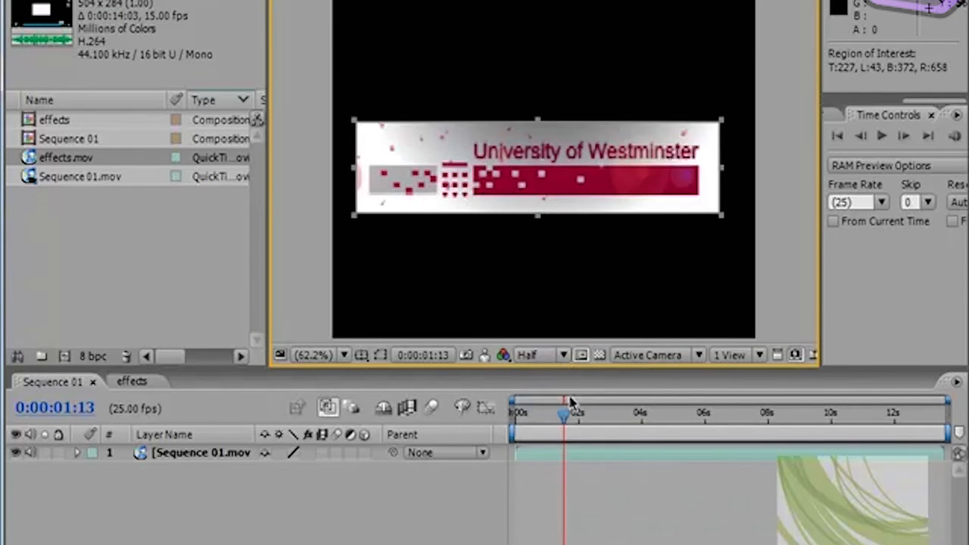
left_click(562, 360)
left_click(557, 377)
Step: Scrub Sequence 01 with the region of interest active and leave the current time at 0:00:01:15
left_click(575, 421)
left_click_drag(589, 426, 575, 413)
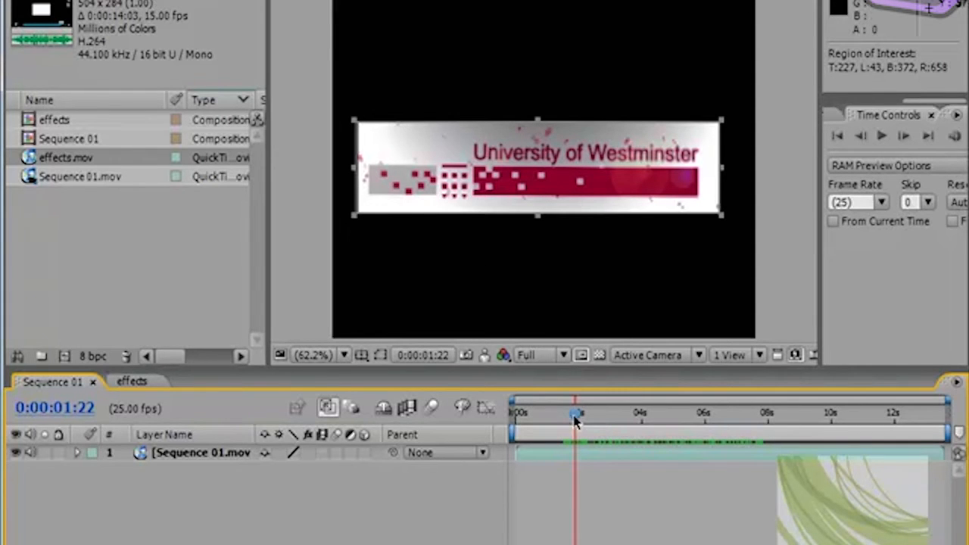
left_click_drag(576, 416, 567, 421)
Step: Look over the composition commands, including Crop Comp to Region of Interest, and dismiss them without choosing any
left_click(98, 0)
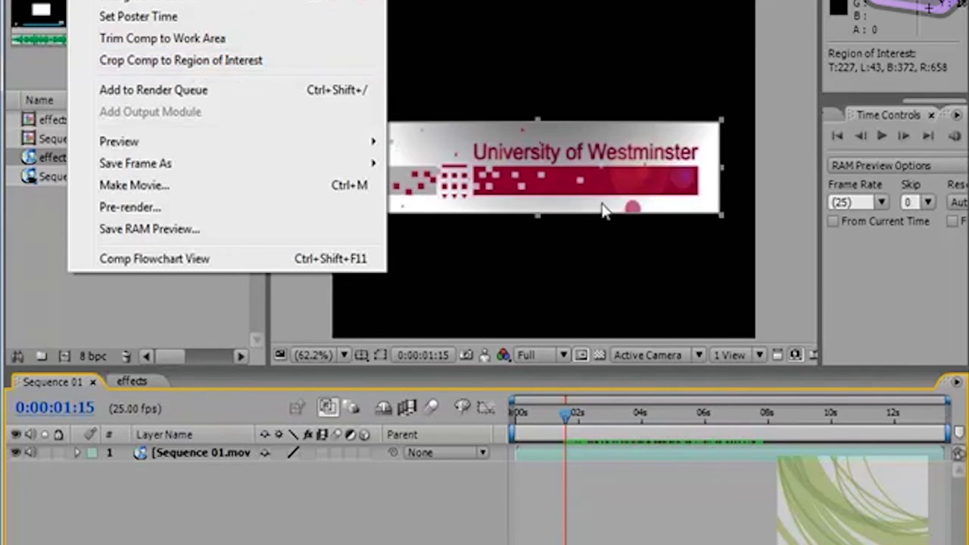
left_click(514, 163)
left_click(514, 163)
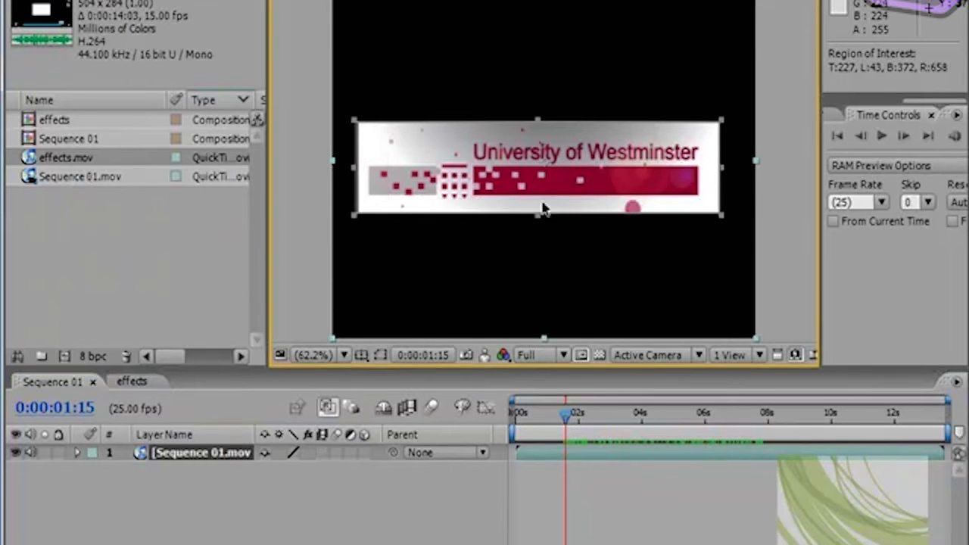
Step: Turn off the region of interest and move Sequence 01's current time to 0:00:02:06
left_click(581, 355)
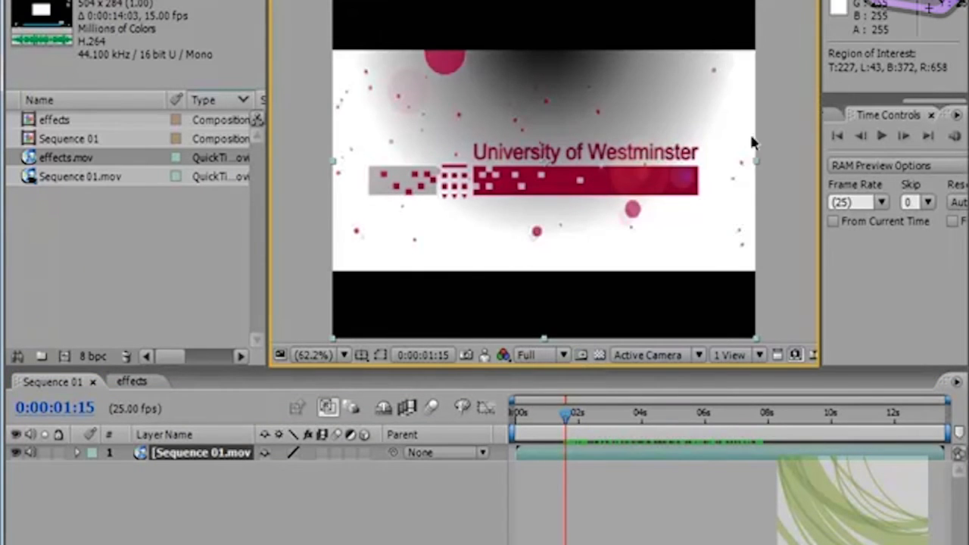
left_click_drag(567, 424, 590, 429)
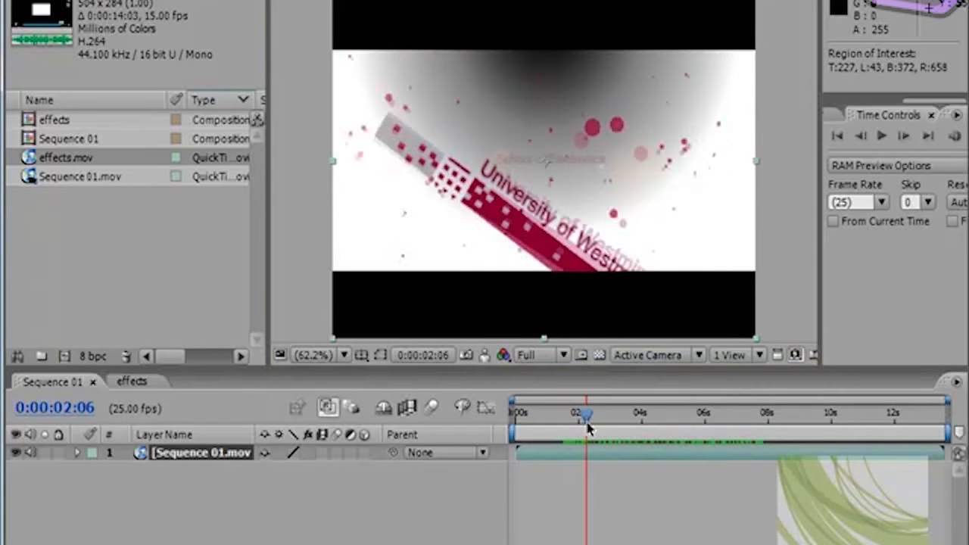
Step: Try the viewer's transparency grid while shifting the Sequence 01.mov layer to about position 361.6, 297.7, and switch the grid off
left_click(599, 356)
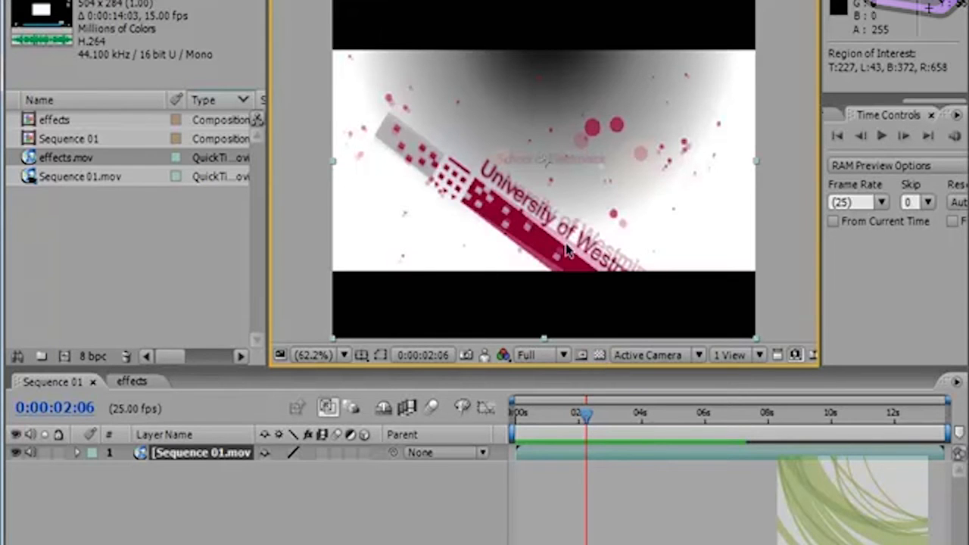
left_click_drag(626, 121, 674, 128)
left_click(598, 355)
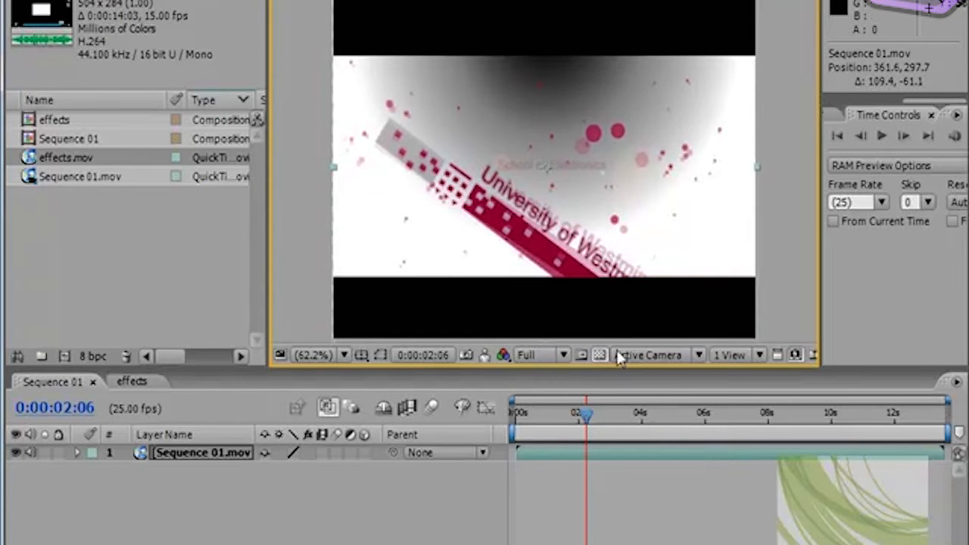
Step: Examine the available 3D views and view layouts of the viewer without changing either setting
left_click(699, 356)
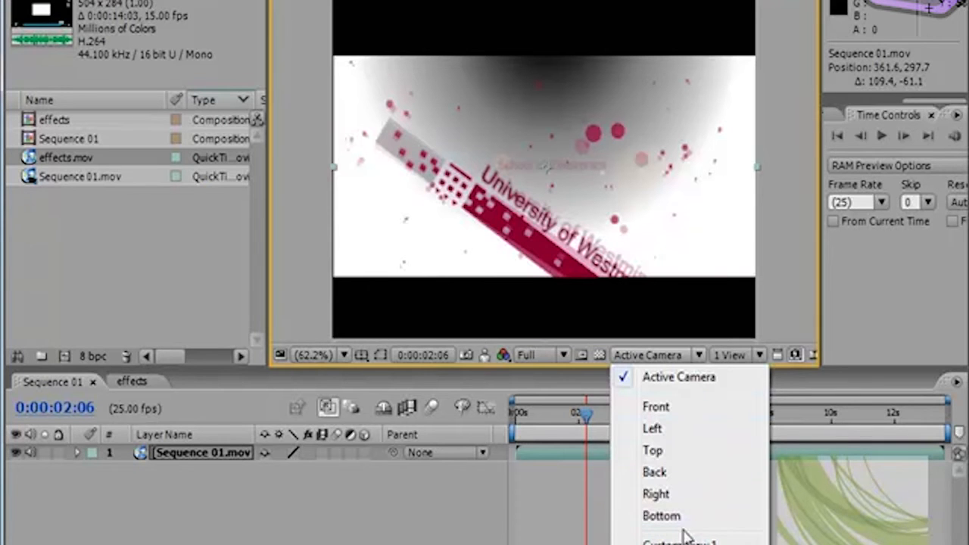
left_click(697, 361)
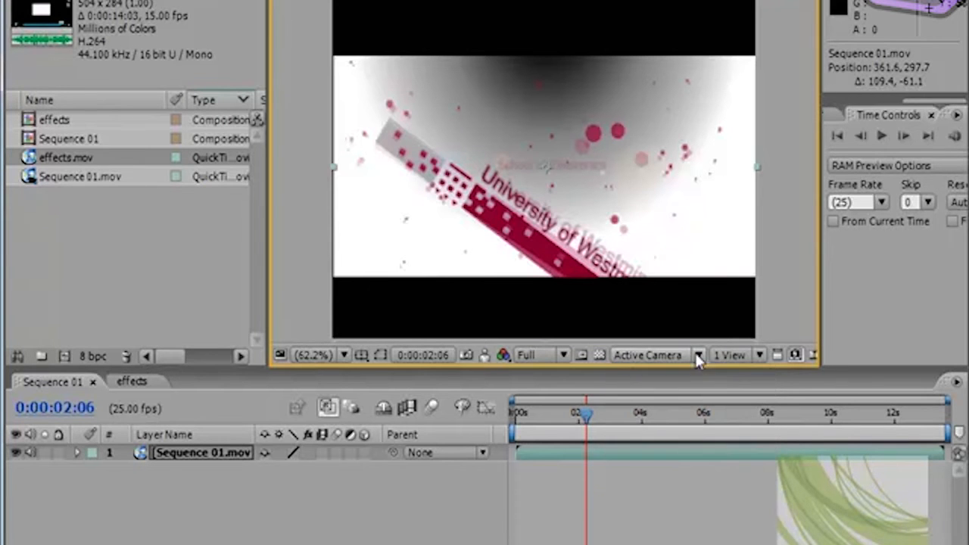
left_click(758, 355)
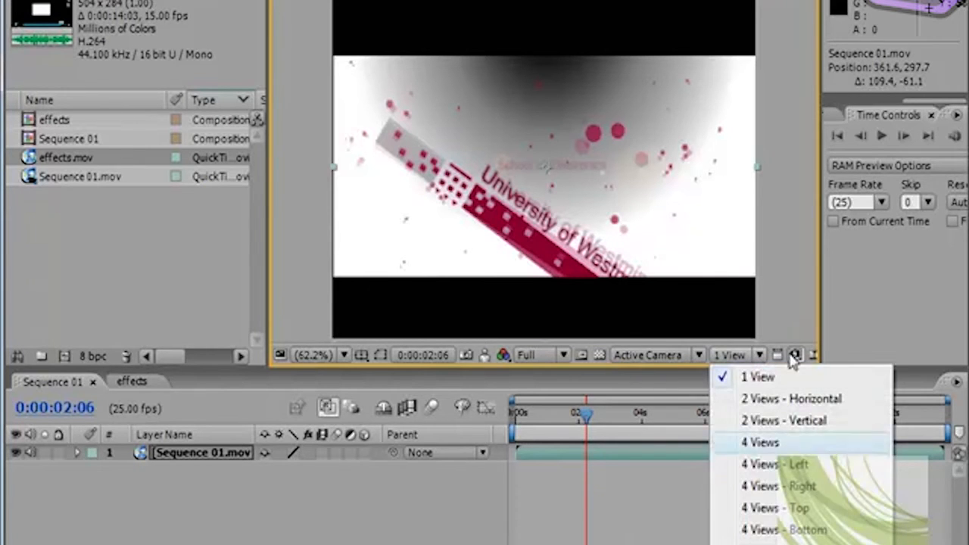
left_click(792, 266)
Step: Widen the composition viewer and set its fast previews to Off after trying Wireframe
left_click_drag(819, 252, 912, 246)
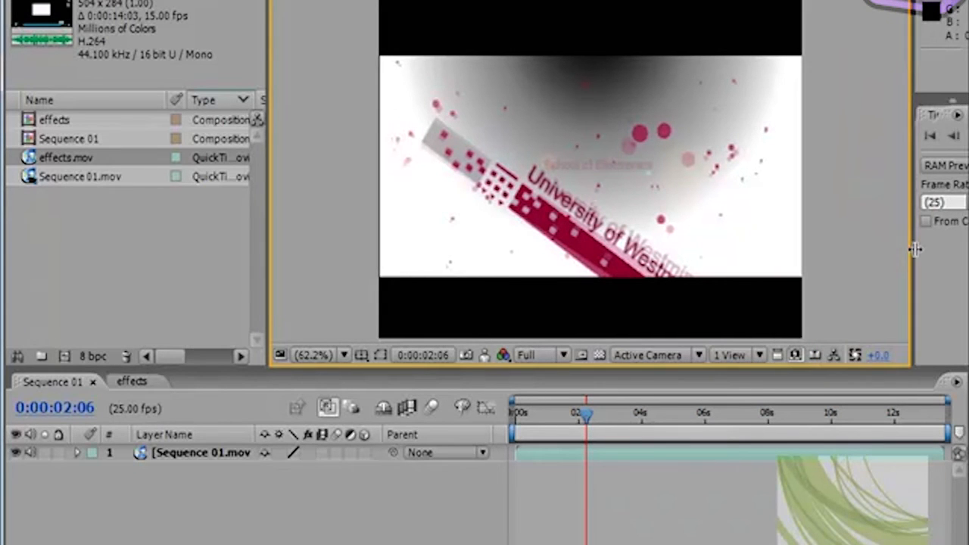
left_click(795, 355)
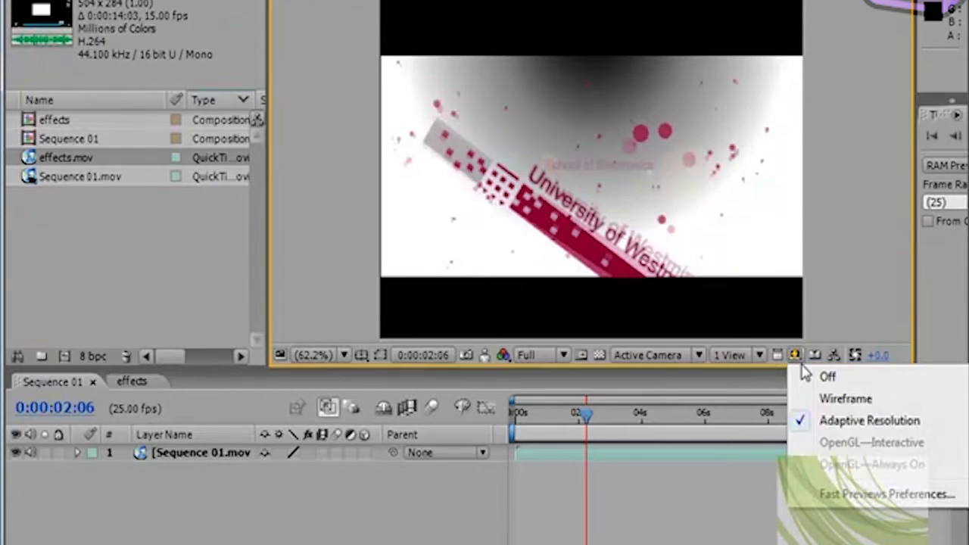
left_click(823, 398)
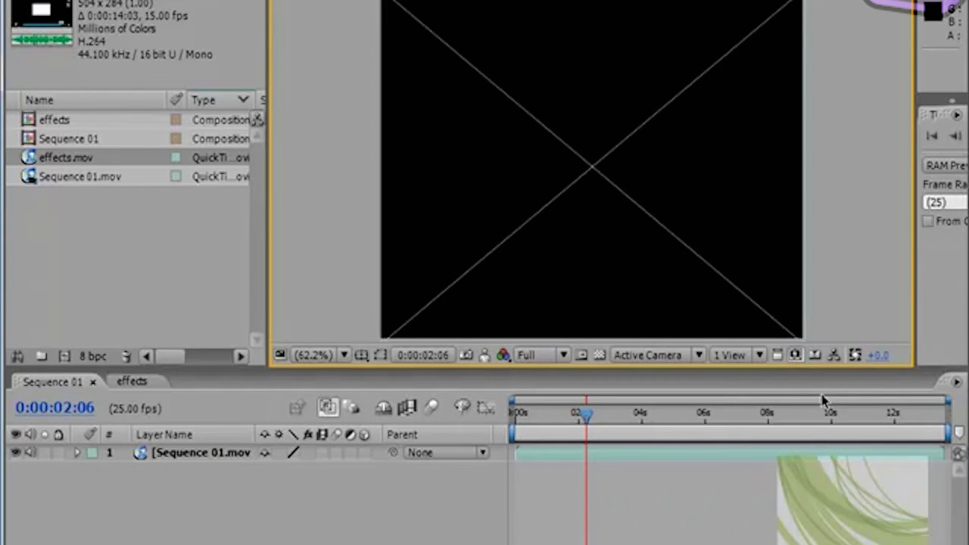
left_click(801, 355)
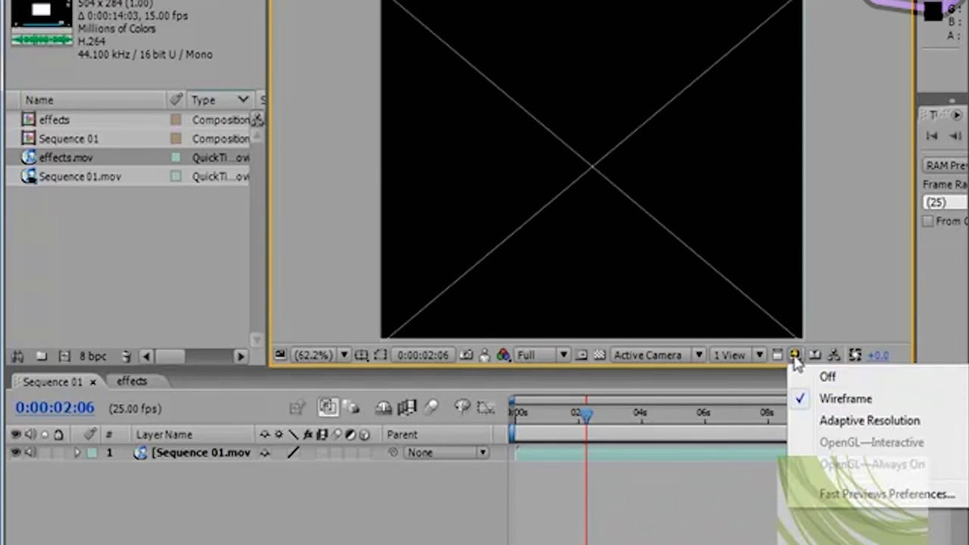
left_click(810, 381)
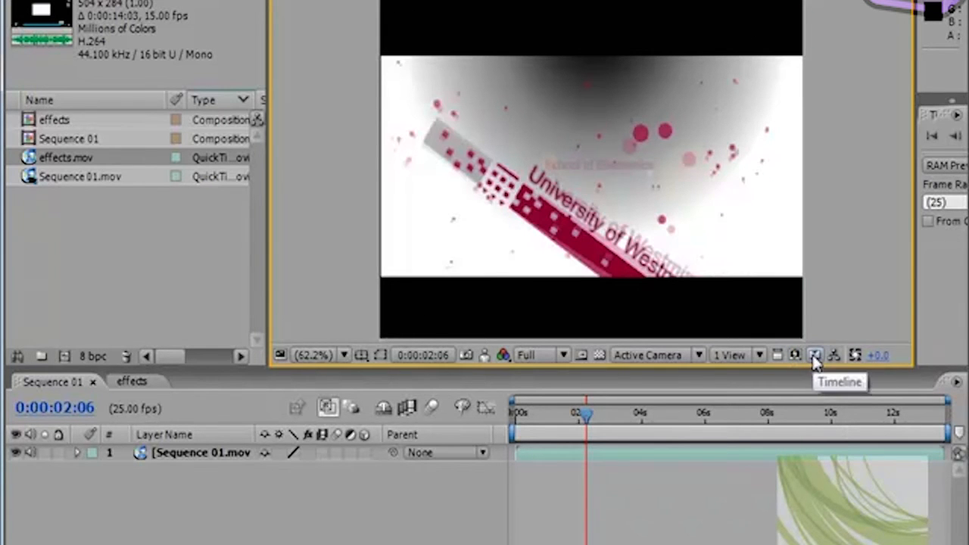
Step: Switch from the viewer to Sequence 01's timeline, then open its flowchart and collapse and expand the composition's node
left_click(815, 355)
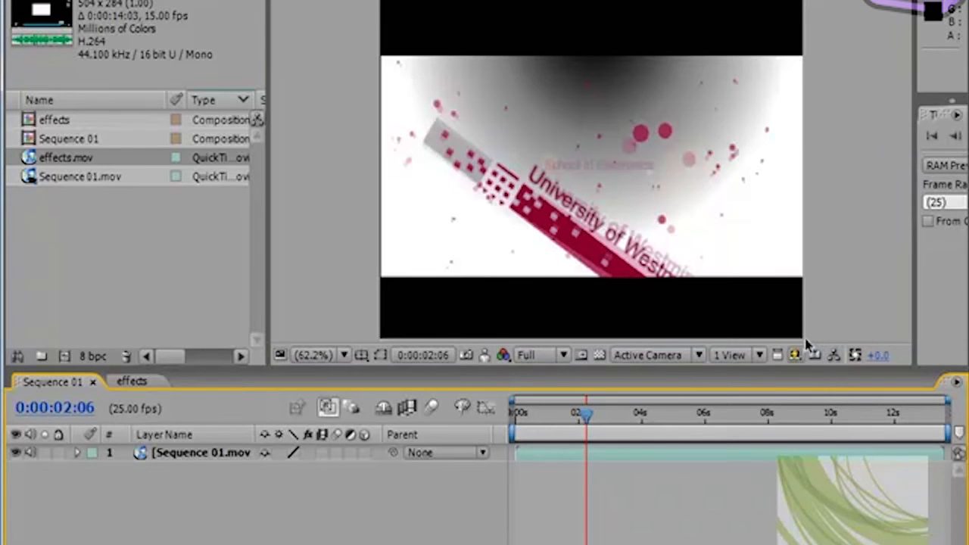
left_click(834, 355)
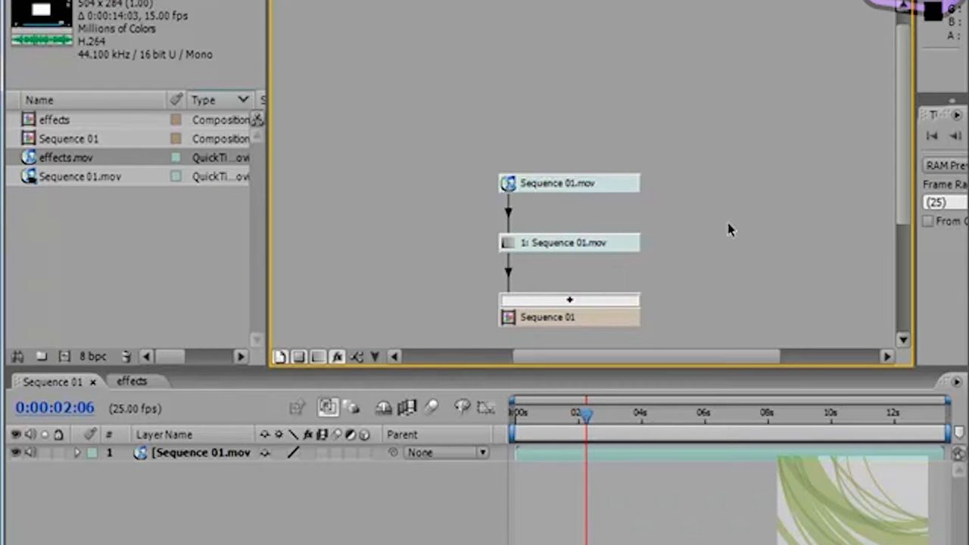
left_click(569, 300)
left_click(569, 300)
left_click(575, 300)
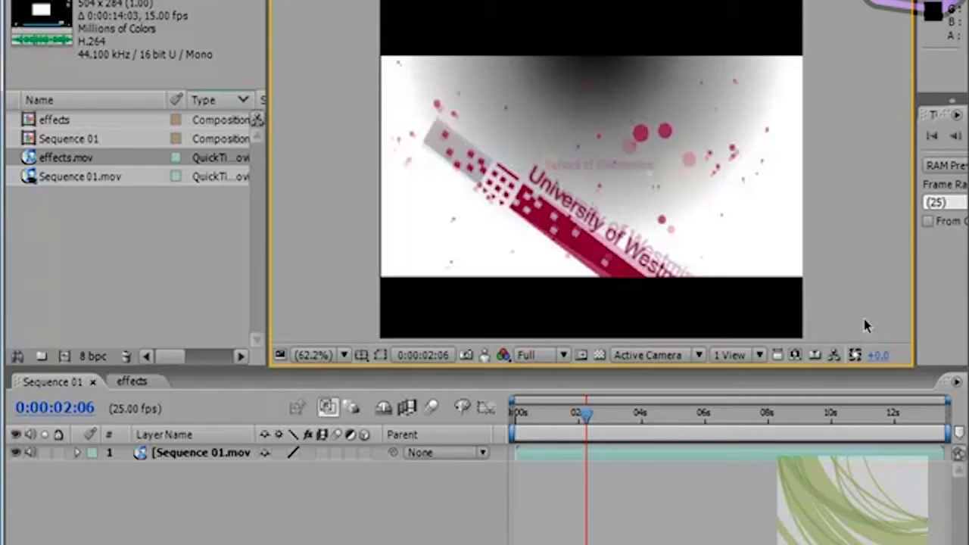
Step: Raise the viewer's exposure to +1.6, then reset it
left_click(858, 357)
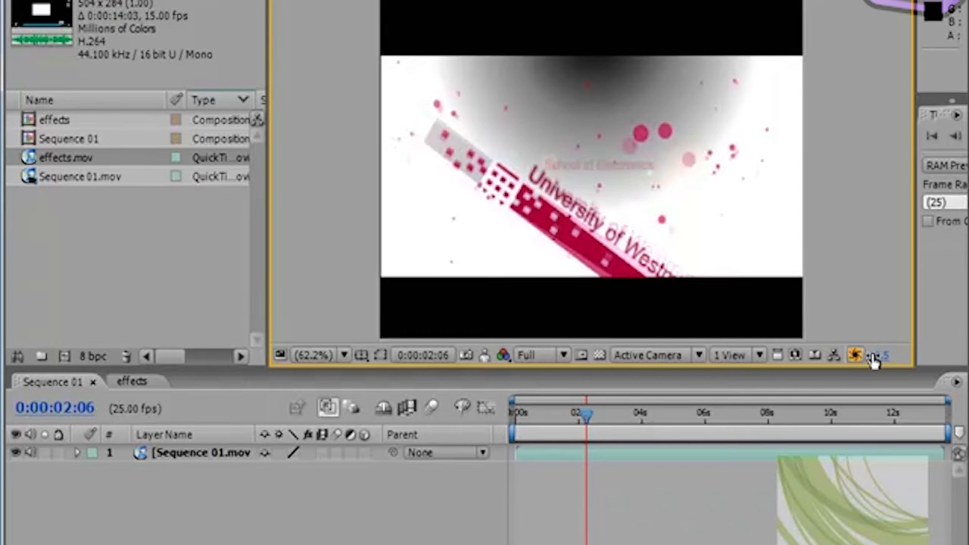
mouse_move(871, 359)
left_mouse_down()
mouse_move(761, 355)
mouse_move(928, 358)
mouse_move(804, 355)
mouse_move(895, 360)
mouse_move(832, 360)
mouse_move(878, 361)
left_mouse_up()
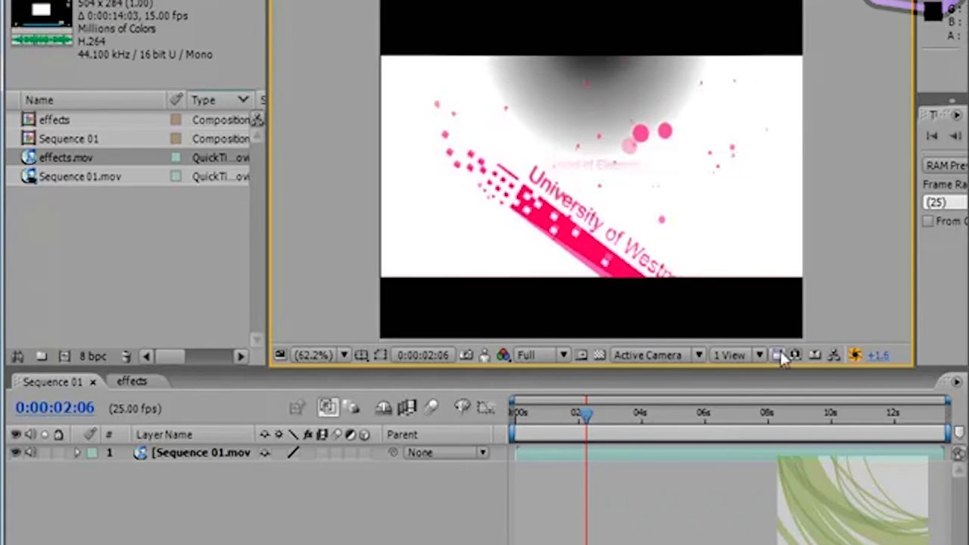
left_click(854, 355)
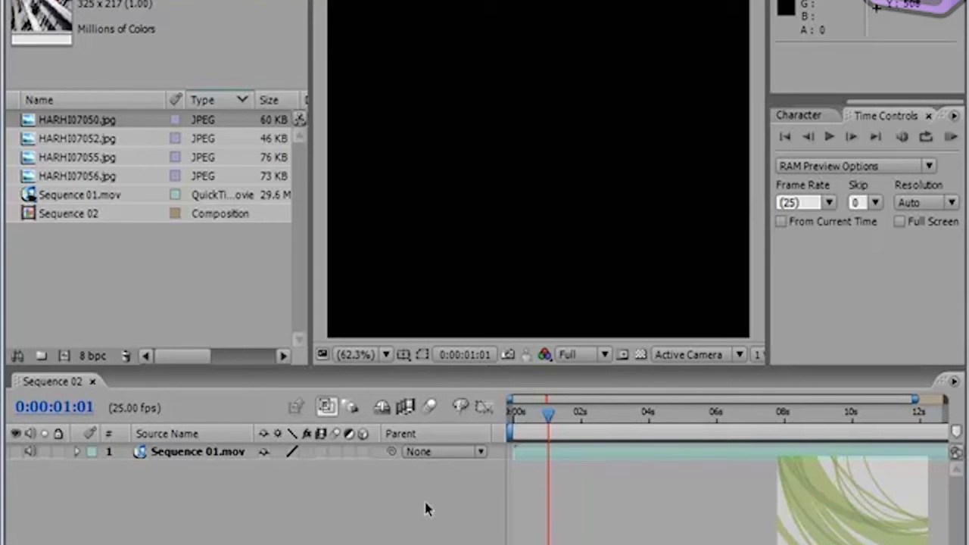
Step: Turn on the visibility of the Sequence 01.mov layer and set the current time to 0:00:01:01
left_click(76, 196)
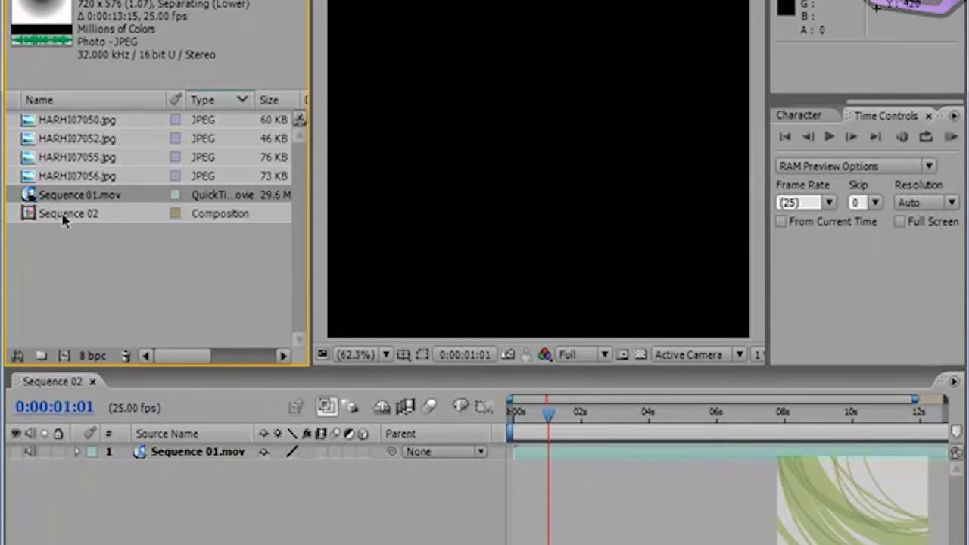
left_click_drag(545, 419, 579, 416)
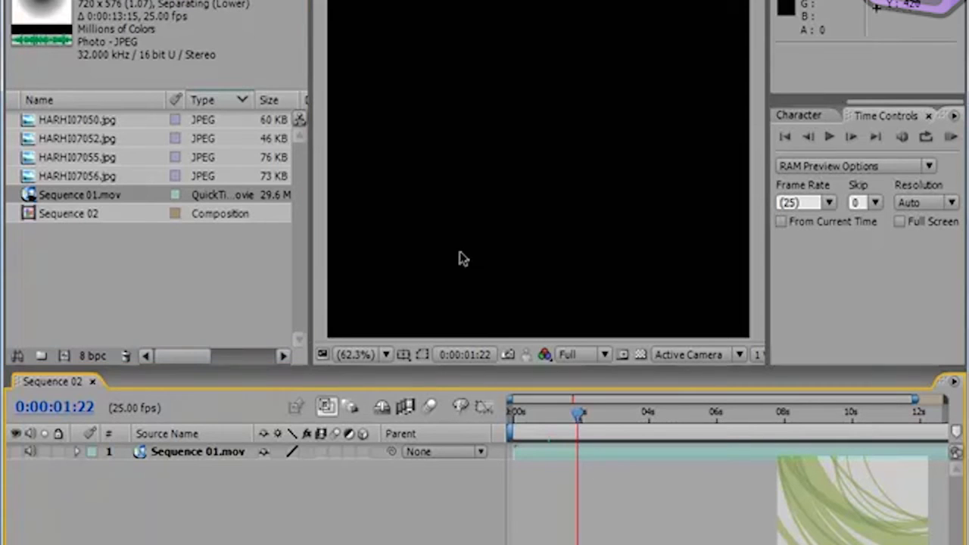
left_click(18, 452)
left_click_drag(582, 426, 549, 442)
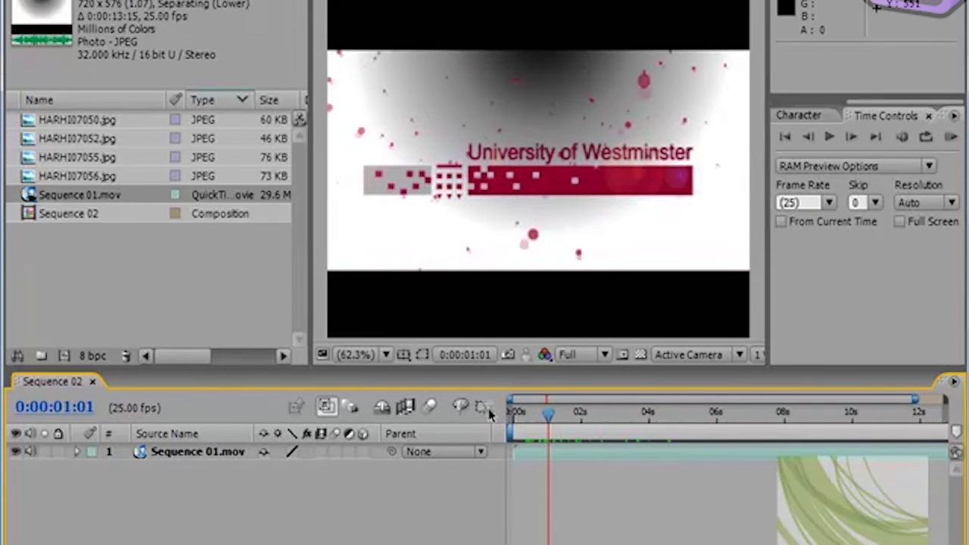
Step: Add HARHI07056.jpg, HARHI07055.jpg, HARHI07052.jpg and HARHI07050.jpg to Sequence 02, in that order, as layers beneath Sequence 01.mov
left_click(71, 176)
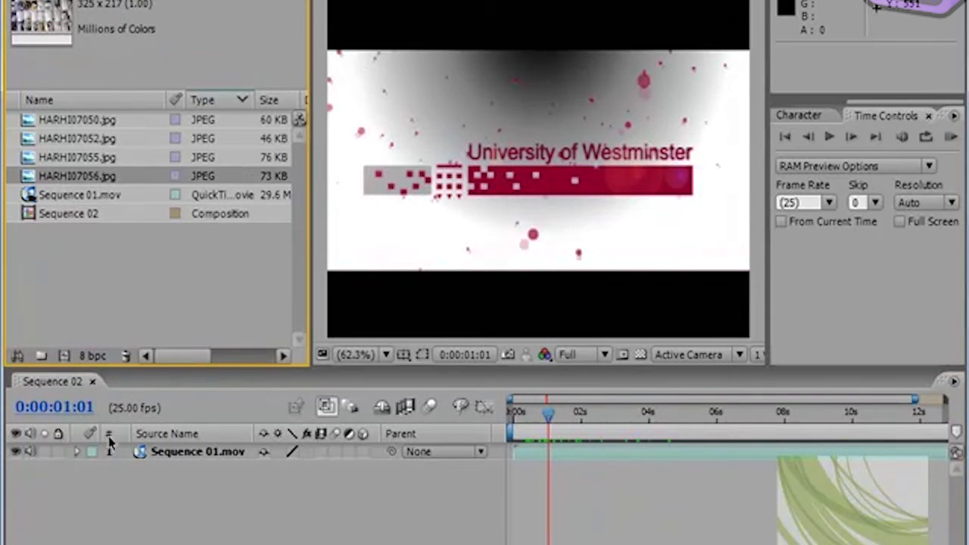
left_click_drag(34, 178, 65, 501)
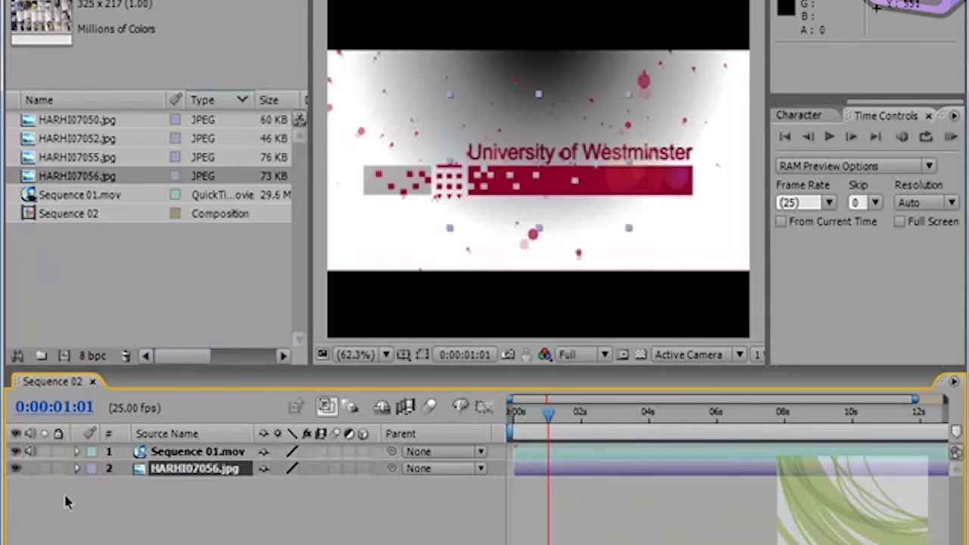
left_click(88, 159)
left_click_drag(55, 157, 105, 499)
left_click_drag(88, 143, 157, 521)
left_click_drag(108, 127, 170, 539)
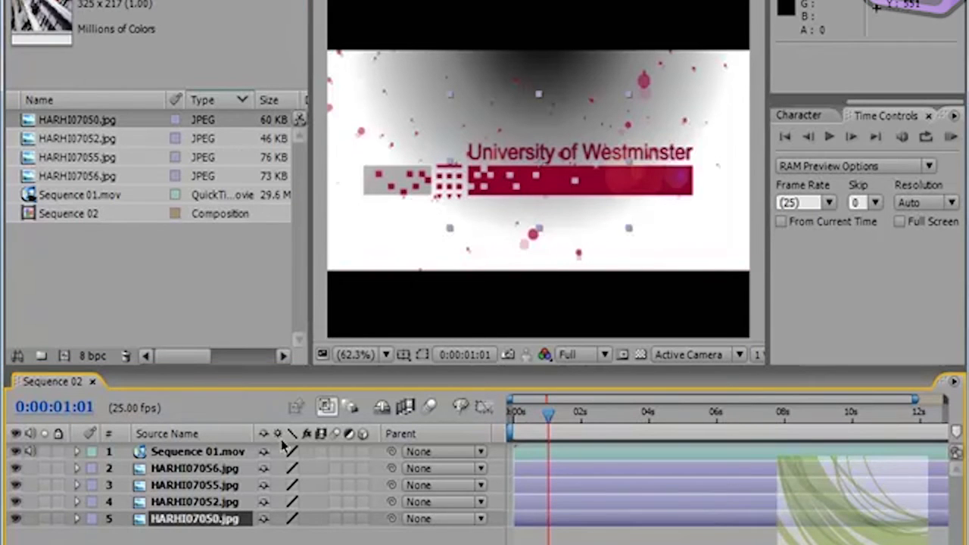
Step: Hide the Sequence 01.mov layer and move HARHI07056.jpg to about 179, 166, near the frame's upper-left corner
left_click(170, 453)
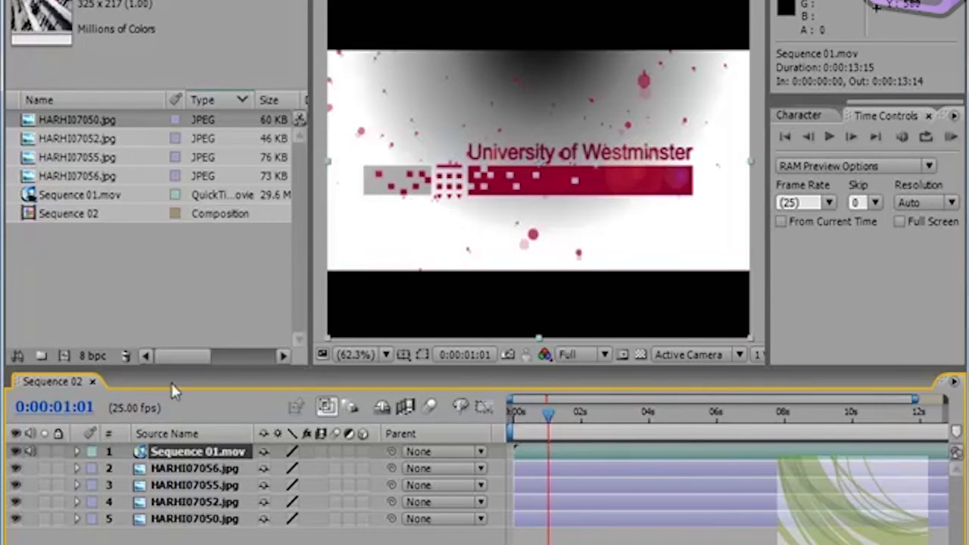
left_click(16, 451)
left_click(179, 468)
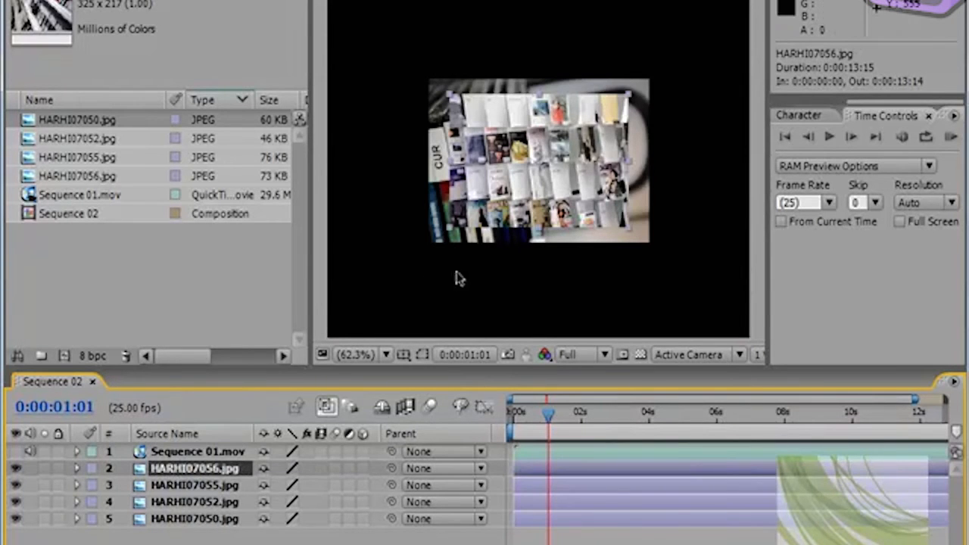
left_click_drag(567, 162, 483, 104)
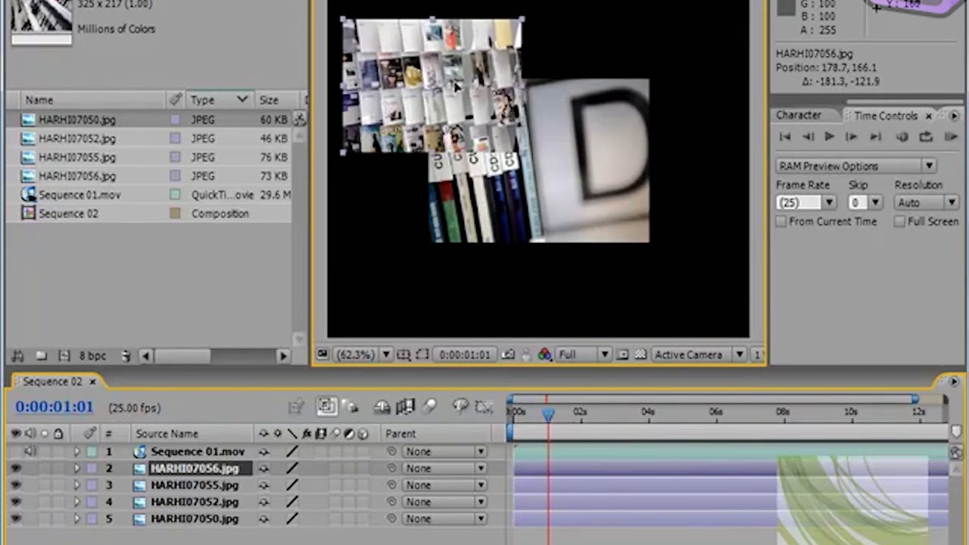
Step: Shift HARHI07055.jpg up and to the left, HARHI07052.jpg to about 448, 370 and HARHI07050.jpg to about 557, 457
left_click(596, 161)
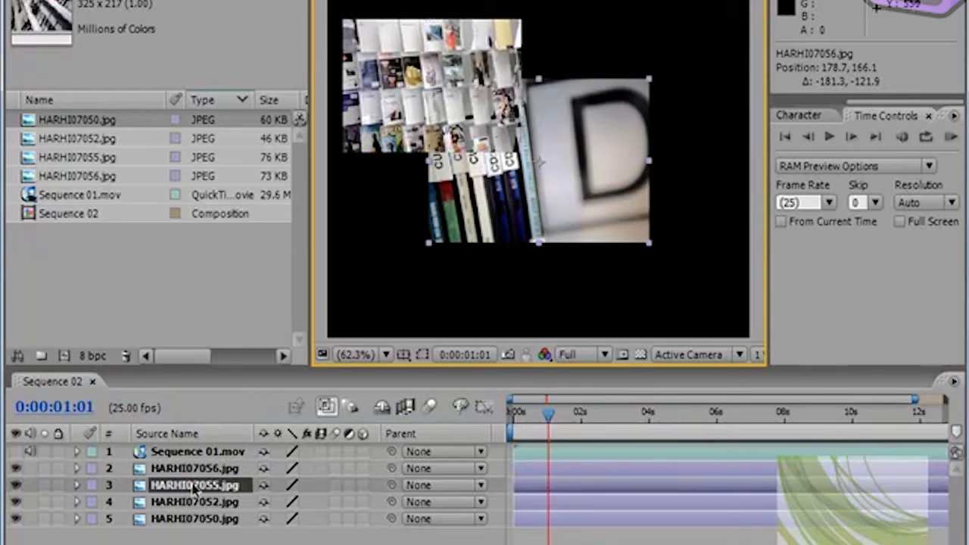
left_click_drag(540, 161, 510, 120)
left_click_drag(544, 214, 599, 280)
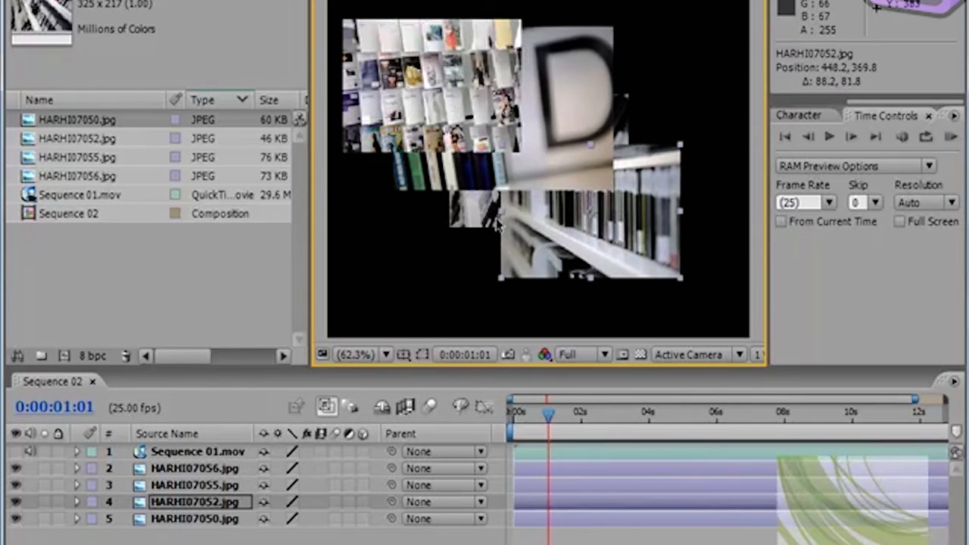
left_click(469, 221)
left_click_drag(469, 221, 590, 326)
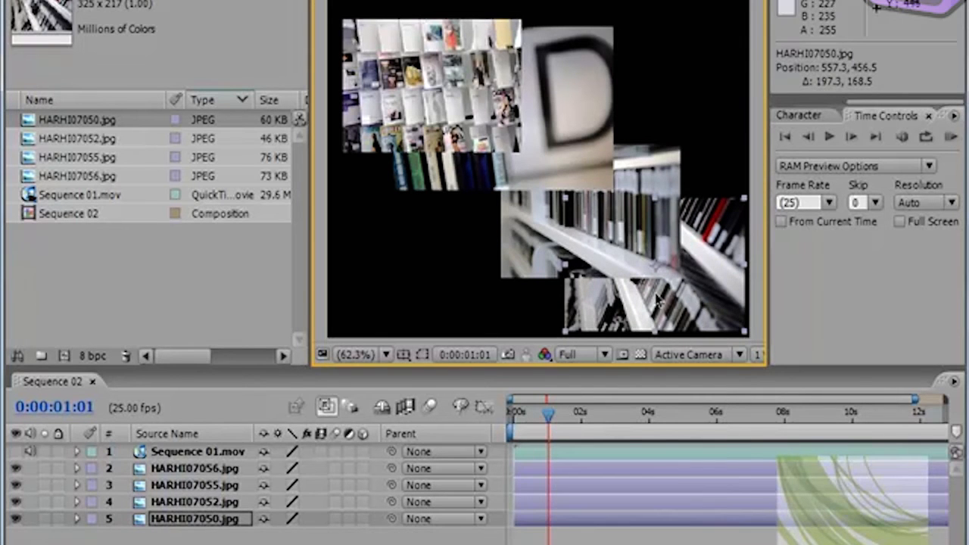
Step: Select each of the four image layers in turn to identify its picture in the frame
left_click(193, 469)
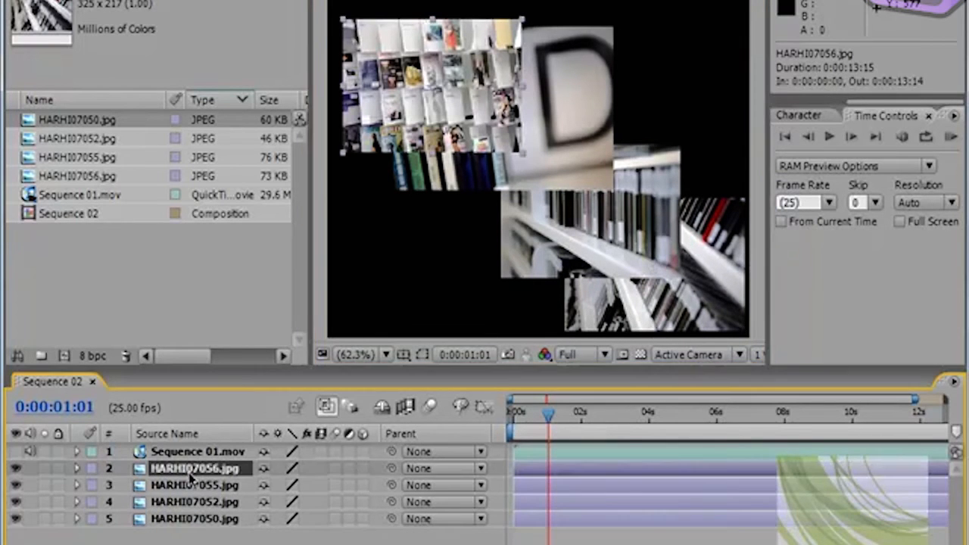
left_click(191, 485)
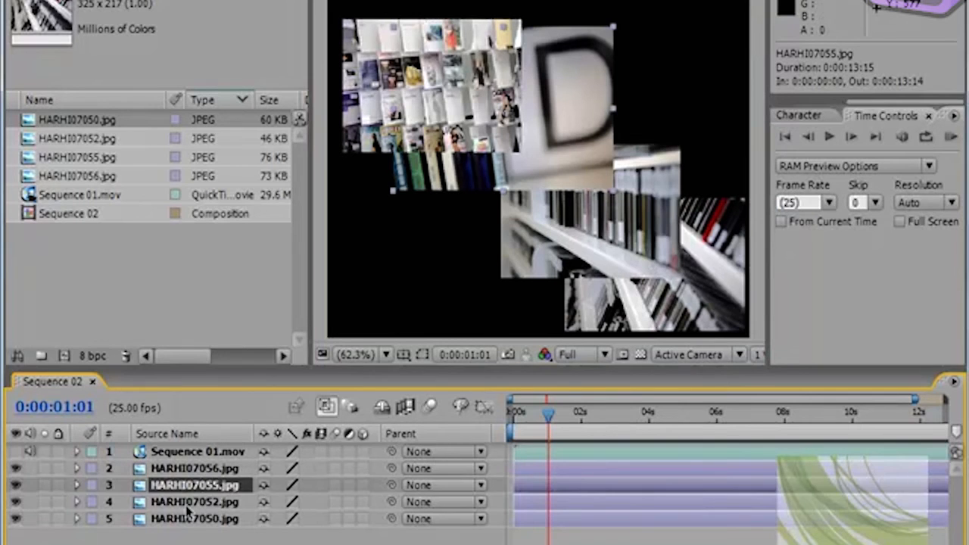
left_click(188, 509)
left_click(190, 523)
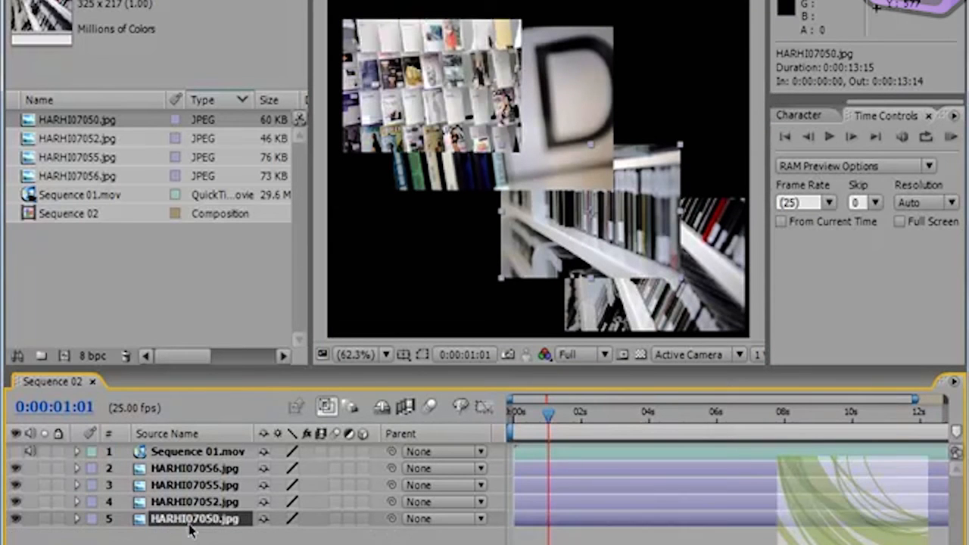
Step: Show the Sequence 01.mov layer again and place it directly beneath HARHI07056.jpg in the layer stack
left_click(16, 451)
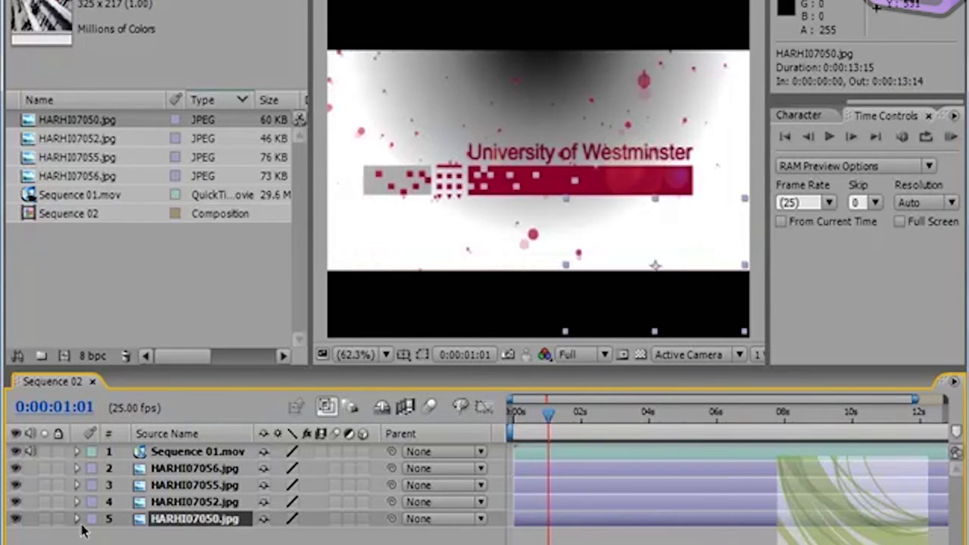
left_click(218, 470)
left_click_drag(205, 452, 200, 483)
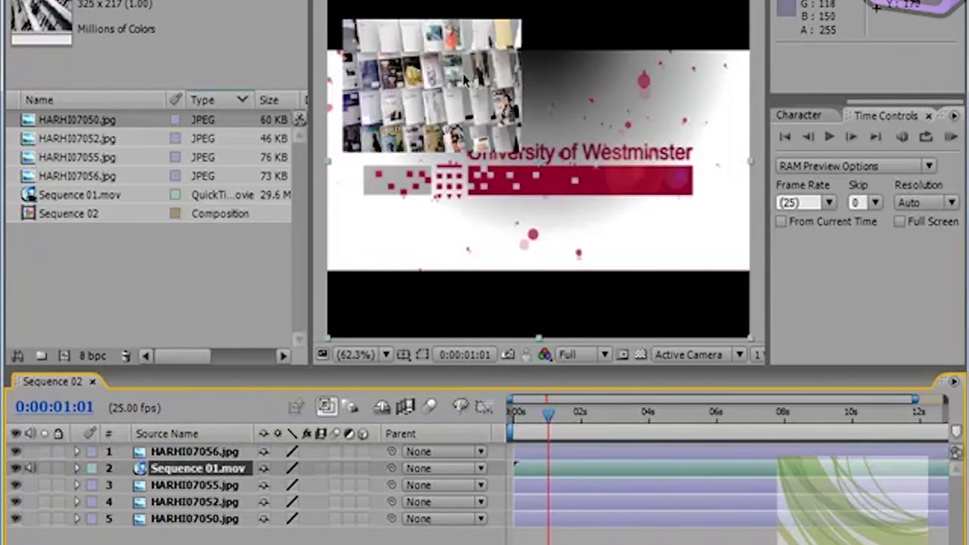
left_click(189, 453)
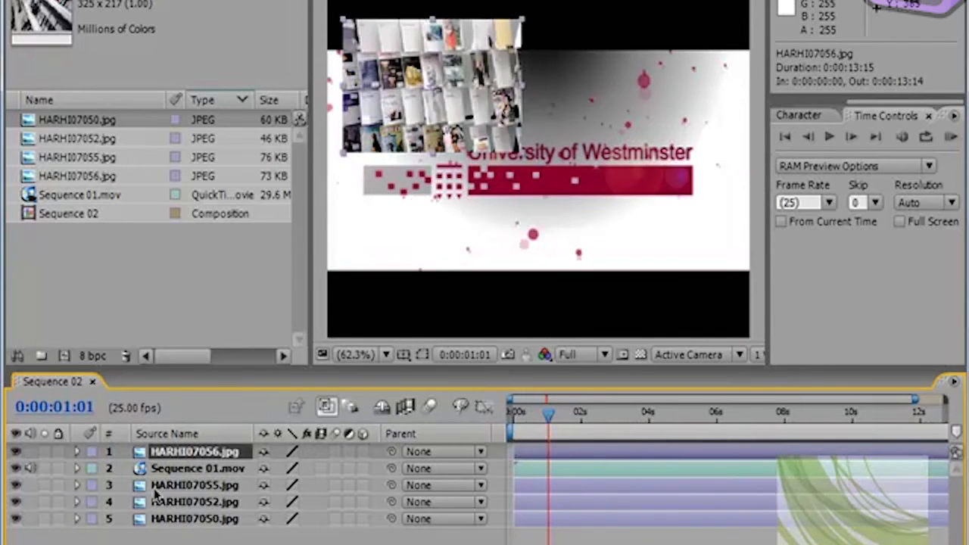
Step: Switch the visibility of HARHI07056.jpg and Sequence 01.mov off and on to compare how the two layers stack
left_click(16, 452)
left_click(16, 451)
left_click(16, 467)
left_click(16, 468)
left_click(15, 468)
left_click(16, 452)
left_click(16, 467)
Step: Restore the layer order with Sequence 01.mov on top and HARHI07056.jpg directly beneath it
left_click(195, 470)
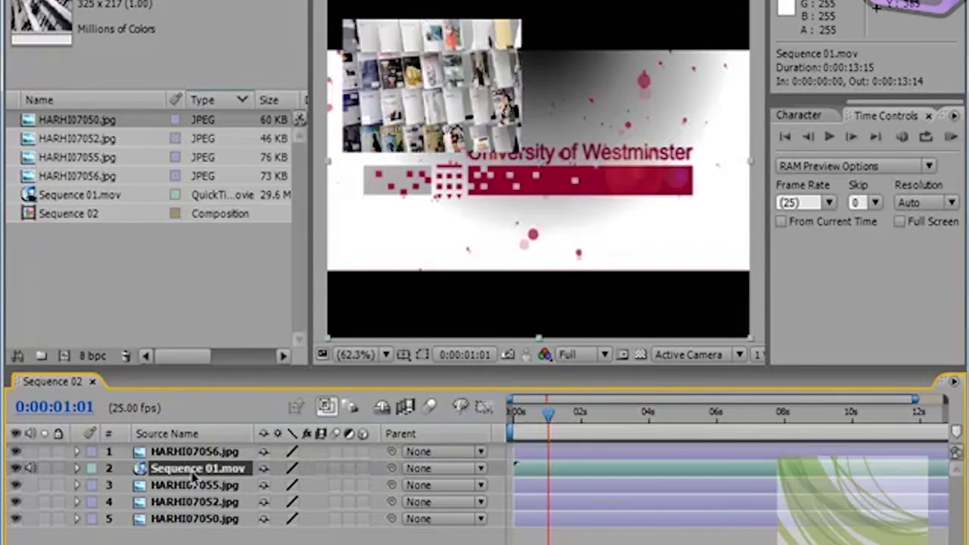
mouse_move(181, 471)
left_mouse_down()
mouse_move(194, 463)
mouse_move(190, 449)
mouse_move(195, 473)
left_mouse_up()
left_click(187, 456)
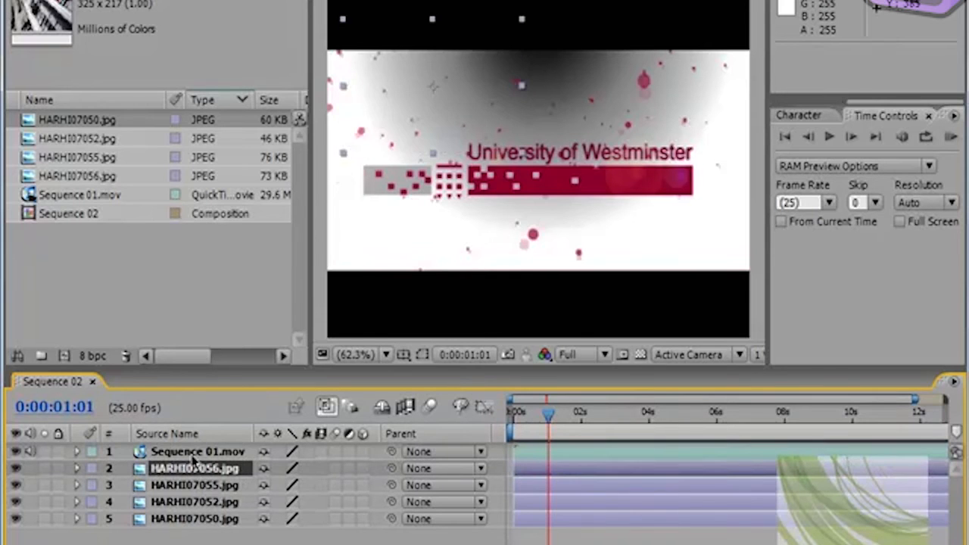
Step: Hide Sequence 01.mov and HARHI07056.jpg, and apply the Fit to Comp transform to HARHI07055.jpg
left_click(15, 451)
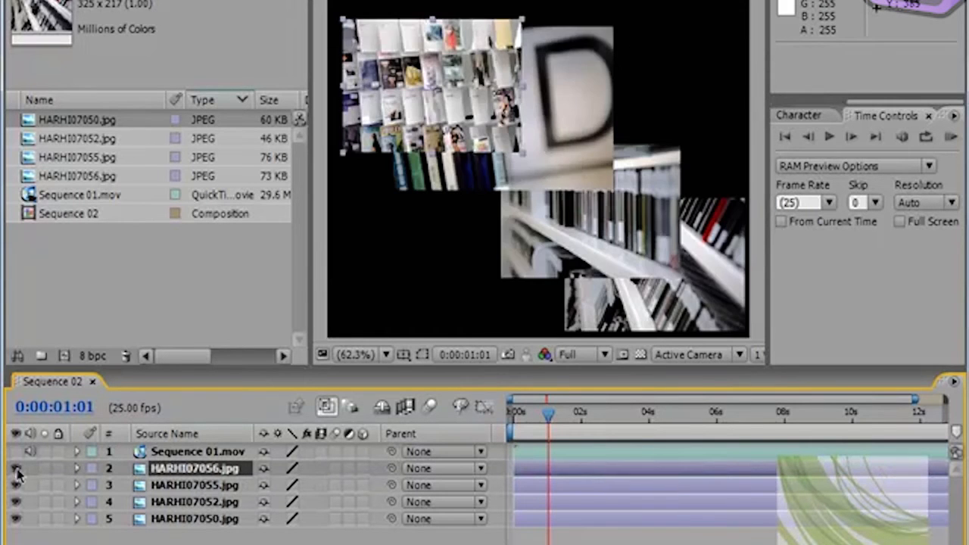
left_click(573, 105)
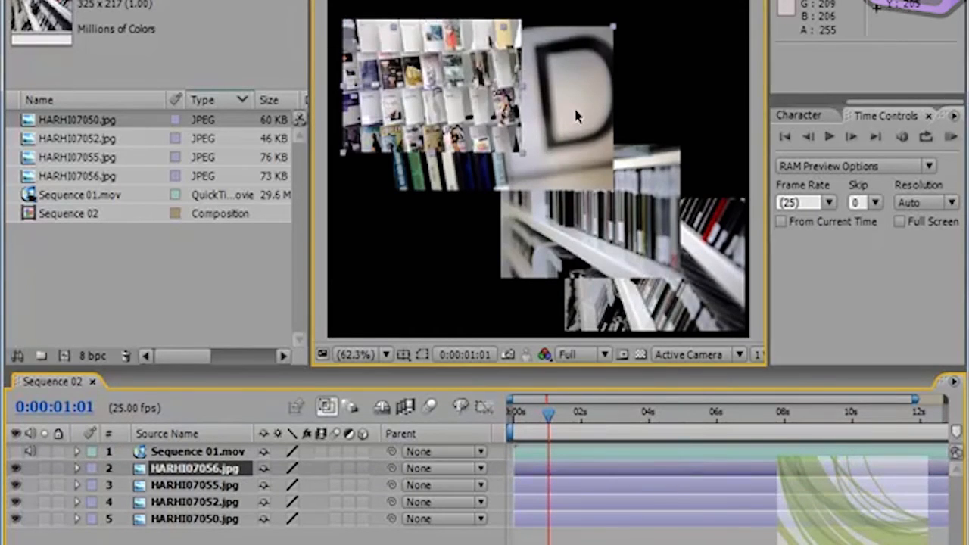
left_click(16, 468)
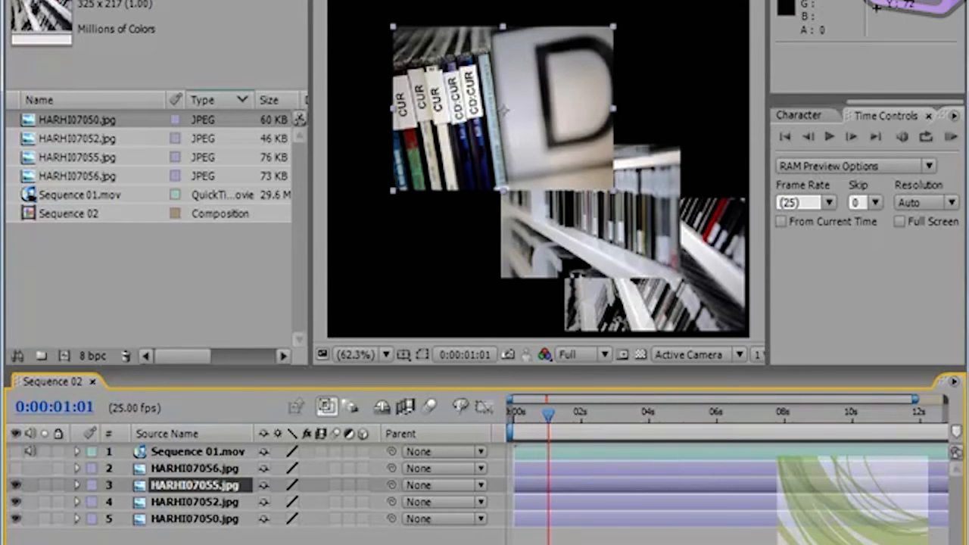
right_click(496, 184)
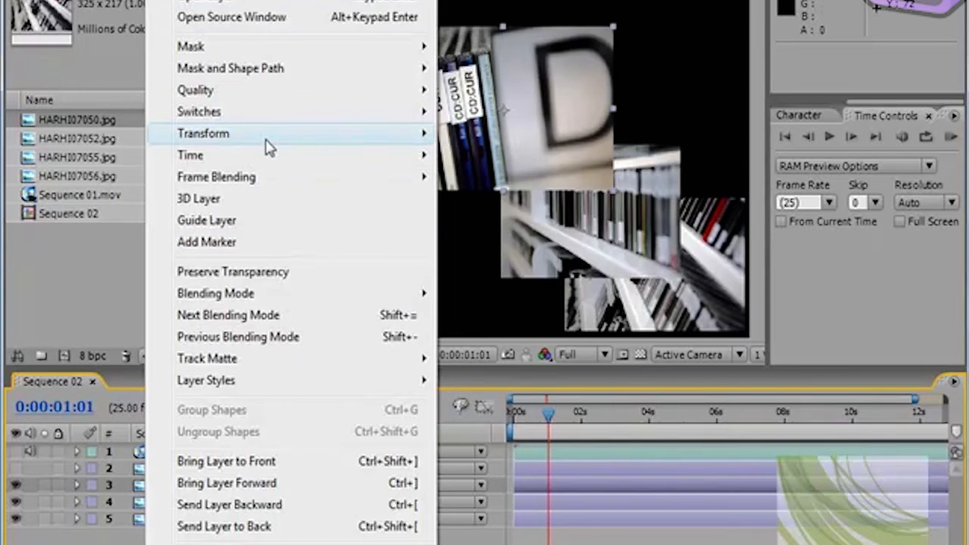
mouse_move(270, 143)
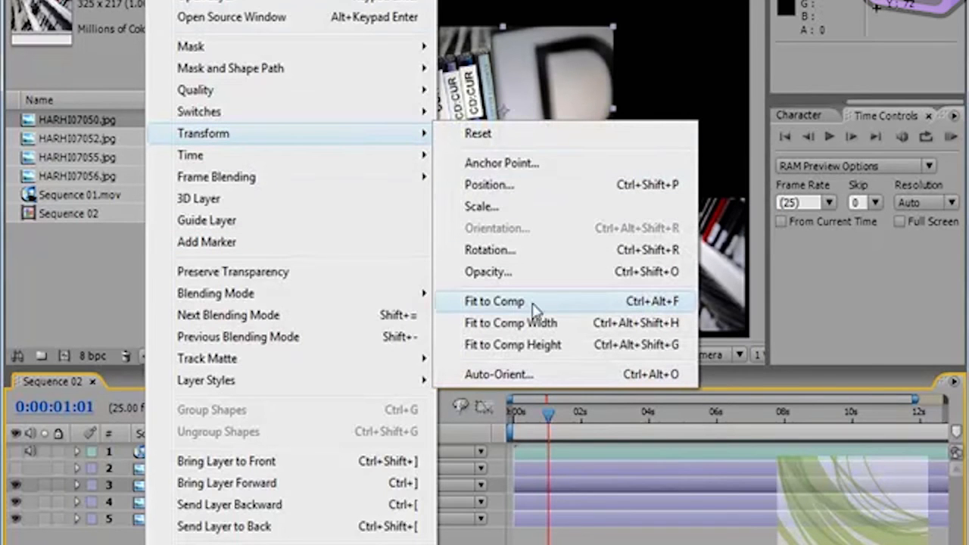
left_click(496, 302)
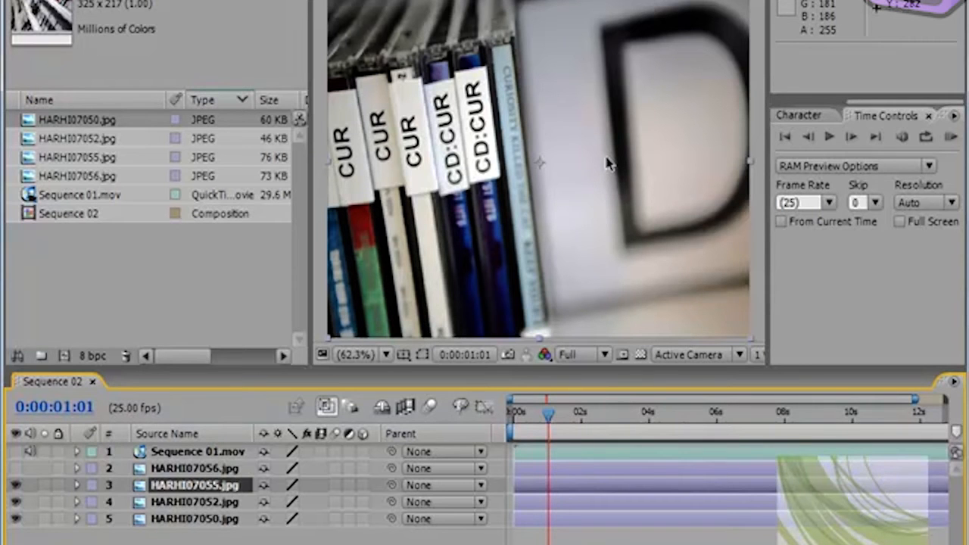
Step: Go to the start of the composition, select Sequence 01.mov and move the current time to 0:00:00:18
key("Home")
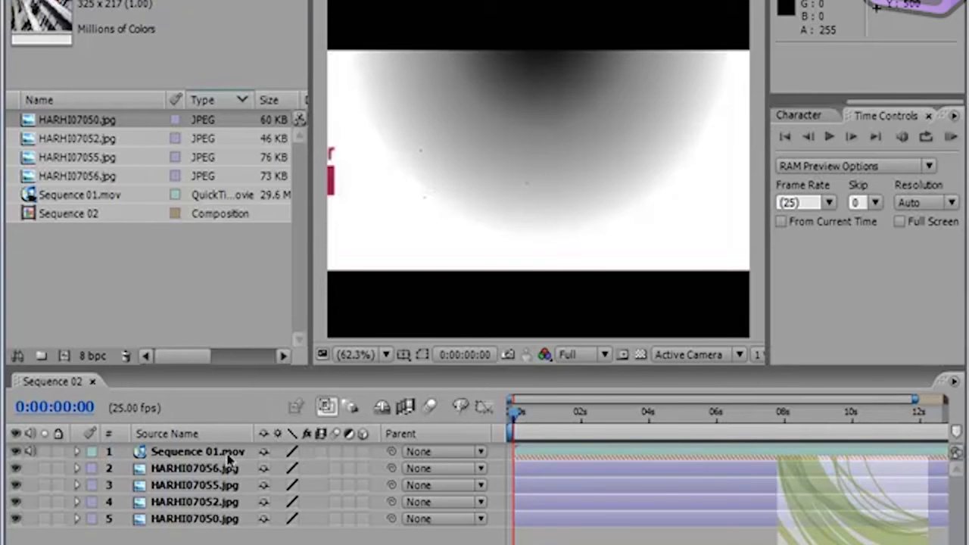
left_click(370, 451)
left_click_drag(519, 417, 539, 439)
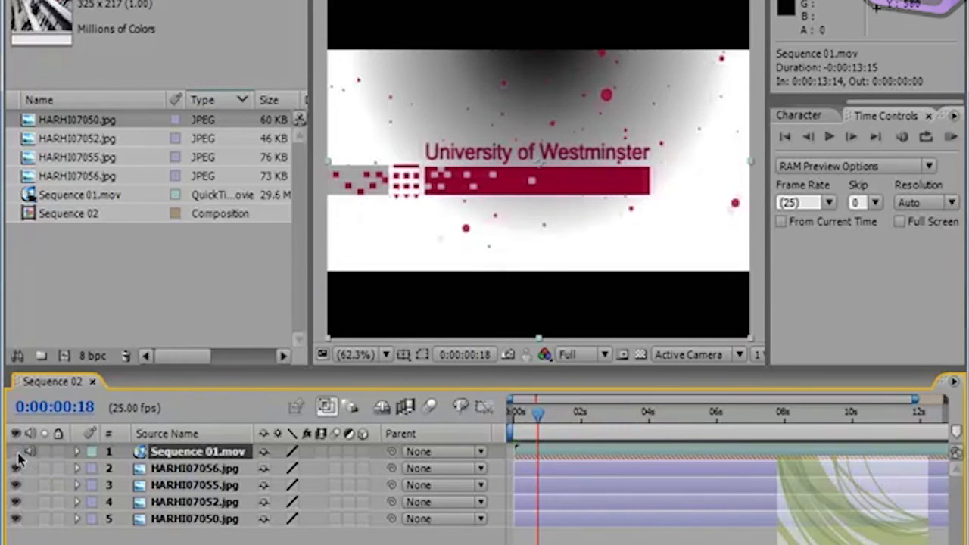
Step: Hide Sequence 01.mov, solo and unsolo HARHI07052.jpg, HARHI07055.jpg and HARHI07056.jpg one after another, and show Sequence 01.mov again
left_click(16, 452)
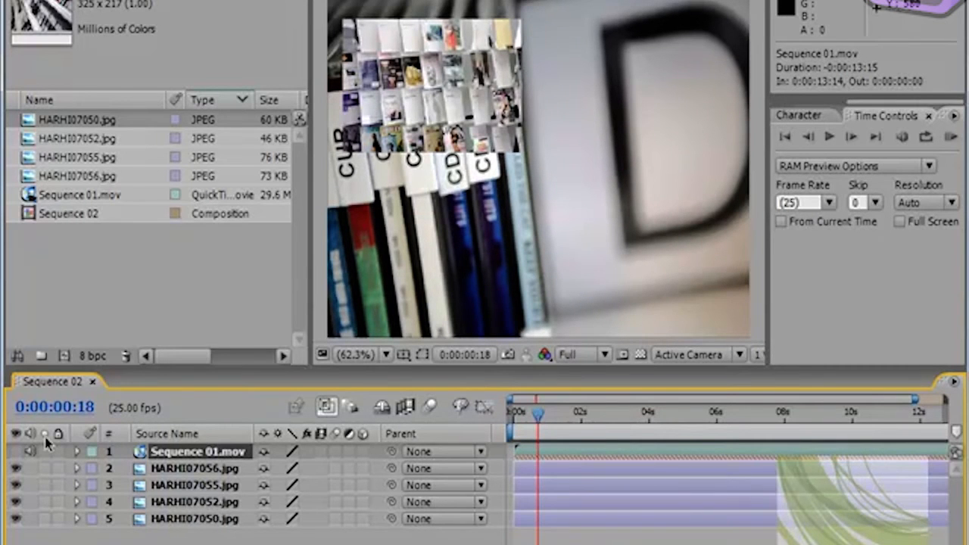
left_click(44, 502)
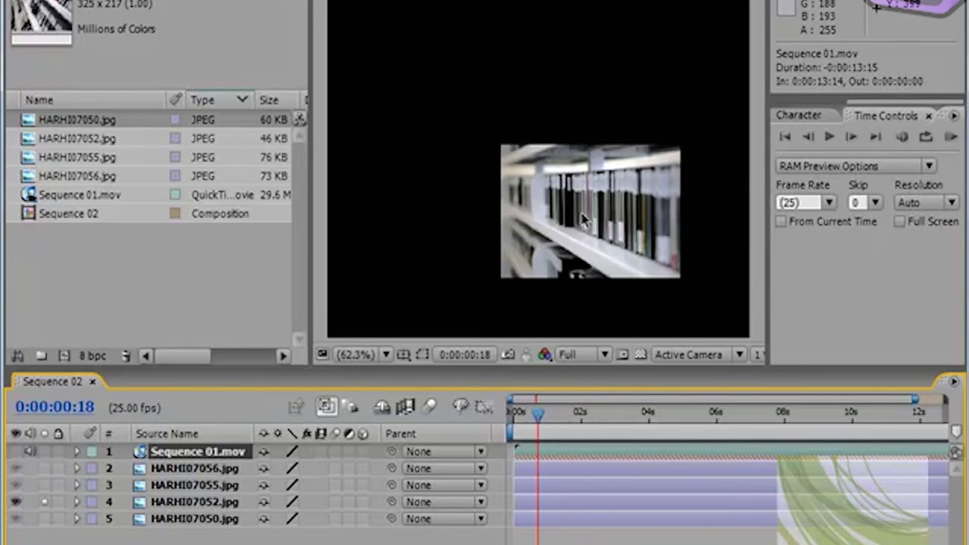
left_click(44, 502)
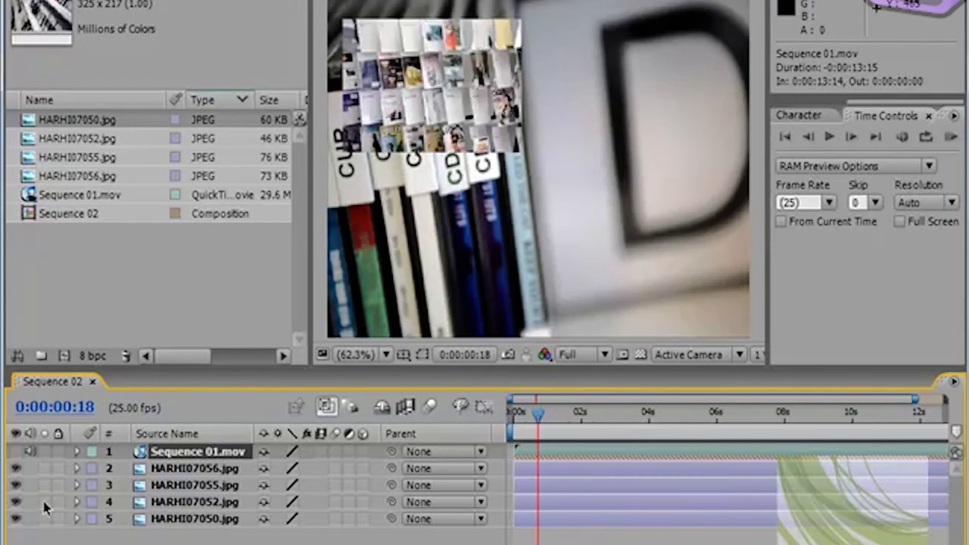
left_click(44, 485)
left_click(44, 486)
left_click(44, 485)
left_click(44, 485)
left_click(44, 468)
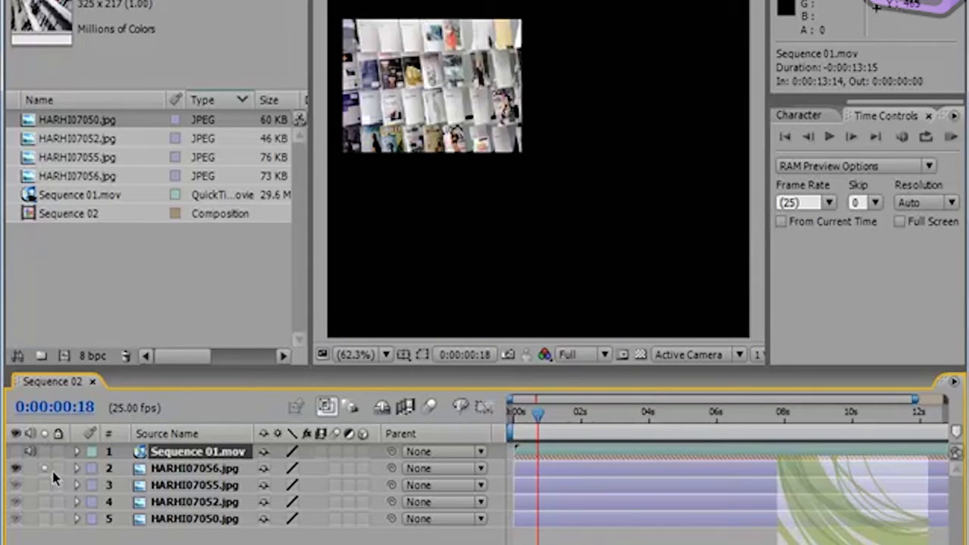
left_click(44, 469)
left_click(15, 452)
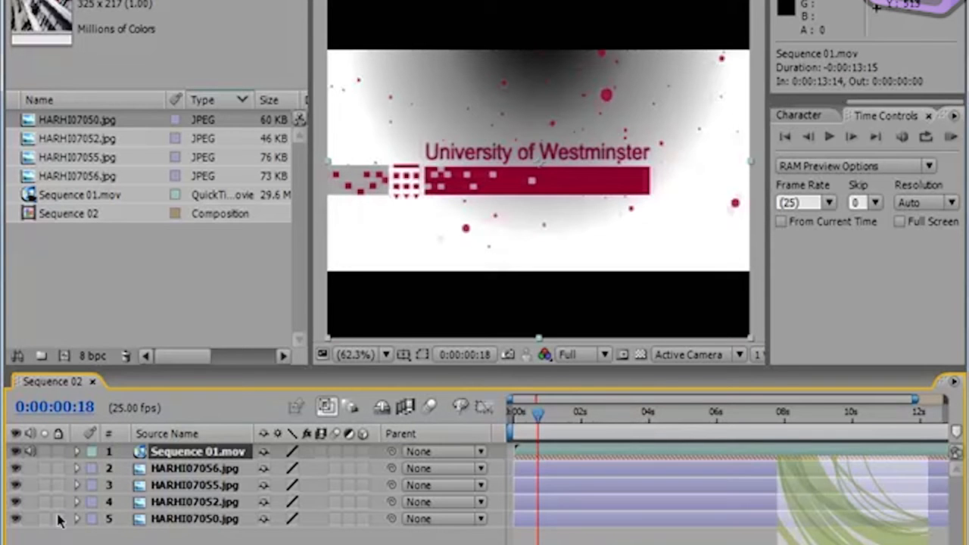
Step: Lock the Sequence 01.mov, HARHI07056.jpg and HARHI07055.jpg layers, and unlock all three again
left_click(58, 452)
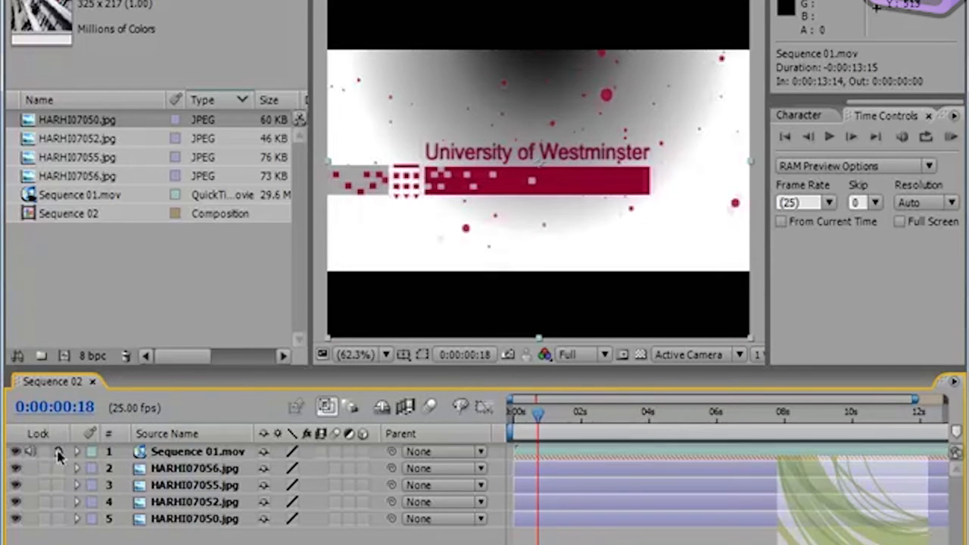
left_click(60, 469)
left_click(59, 487)
left_click(59, 452)
left_click(60, 486)
left_click(60, 469)
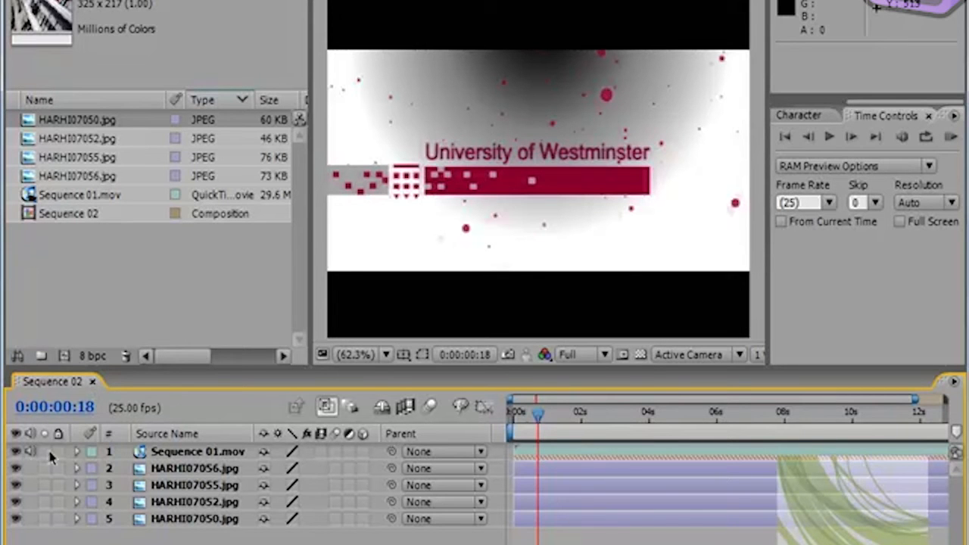
Step: Hide Sequence 01.mov, and select and lock the HARHI07056.jpg layer
left_click(17, 451)
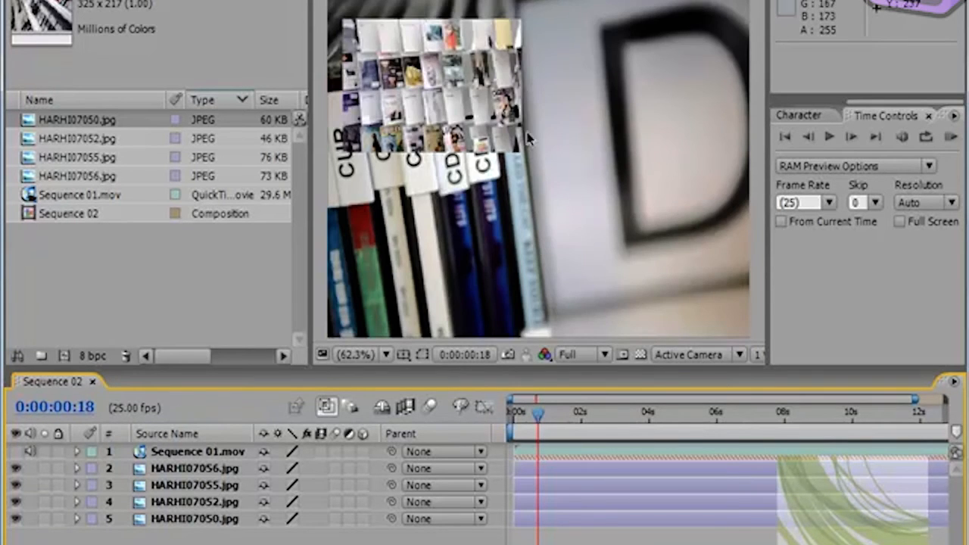
left_click(447, 158)
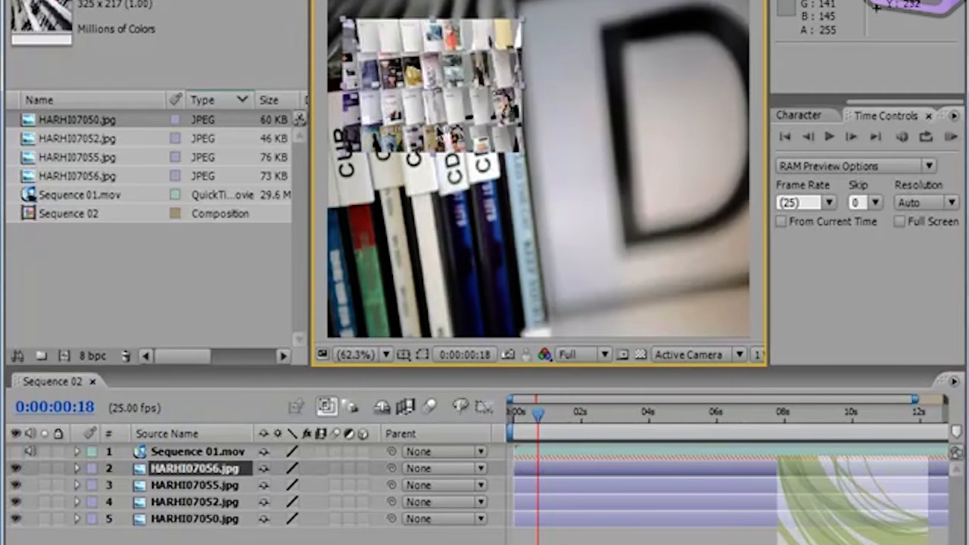
left_click(59, 469)
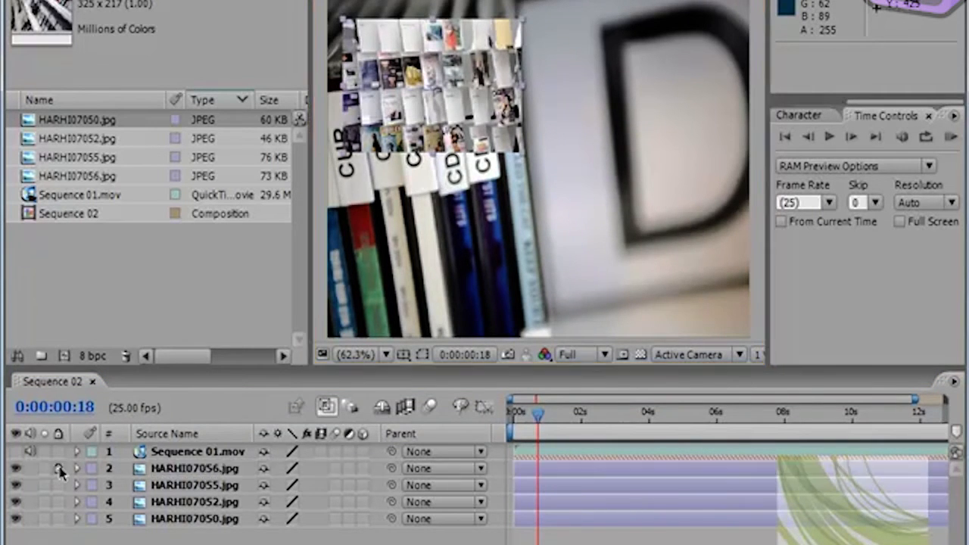
Step: Move HARHI07055.jpg to about 363, 291 while HARHI07056.jpg is locked, unlock HARHI07056.jpg and show Sequence 01.mov again
left_click(446, 72)
left_click_drag(440, 55, 448, 103)
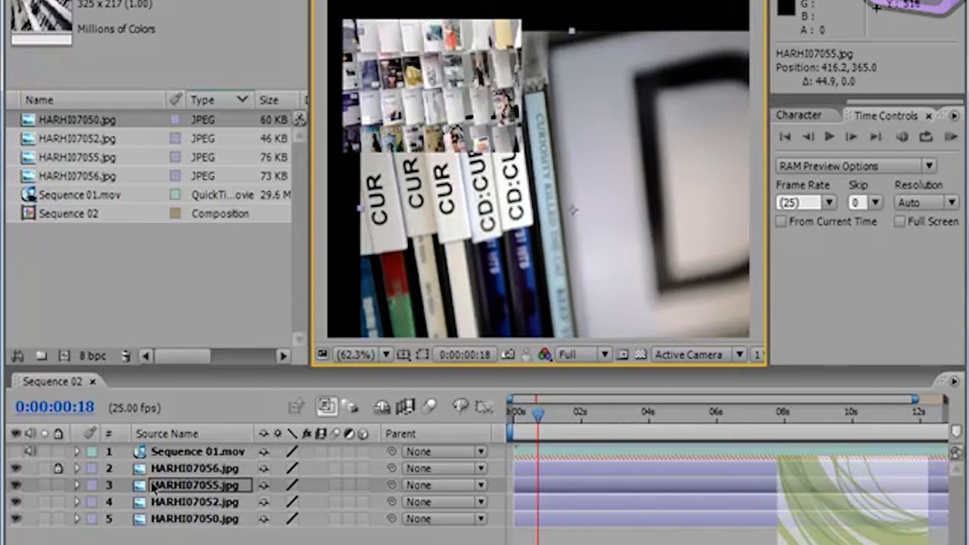
left_click_drag(628, 147, 557, 123)
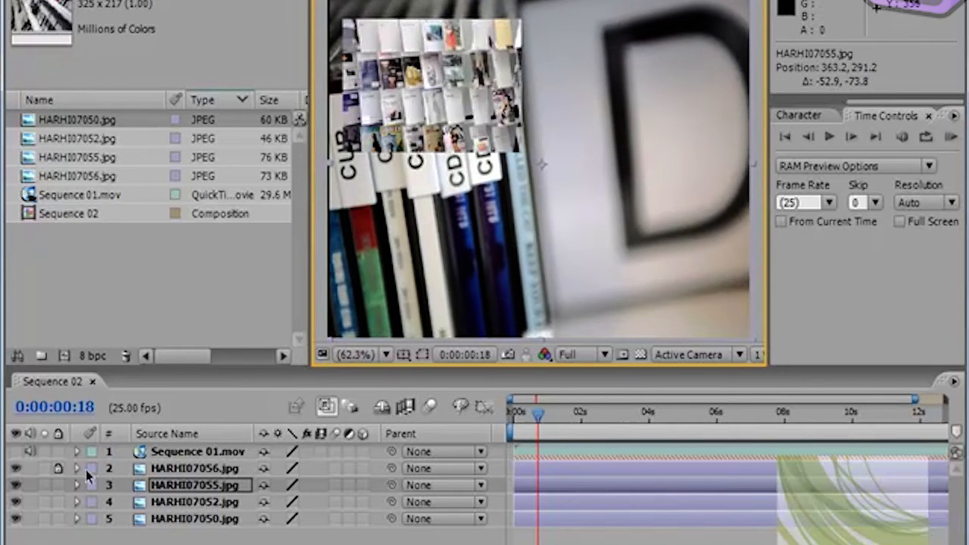
left_click(58, 468)
left_click(16, 451)
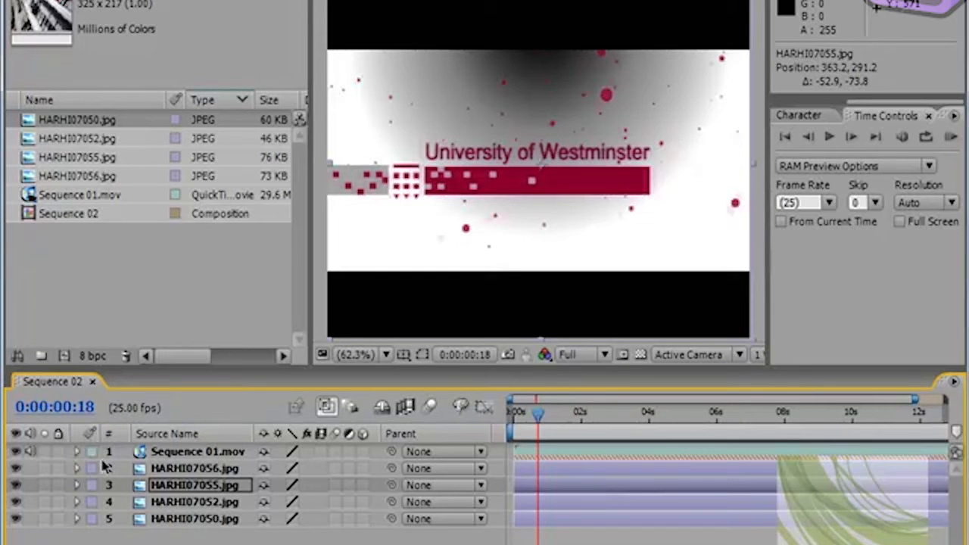
Step: Examine the label colour choices available for the Sequence 01.mov layer
left_click(91, 453)
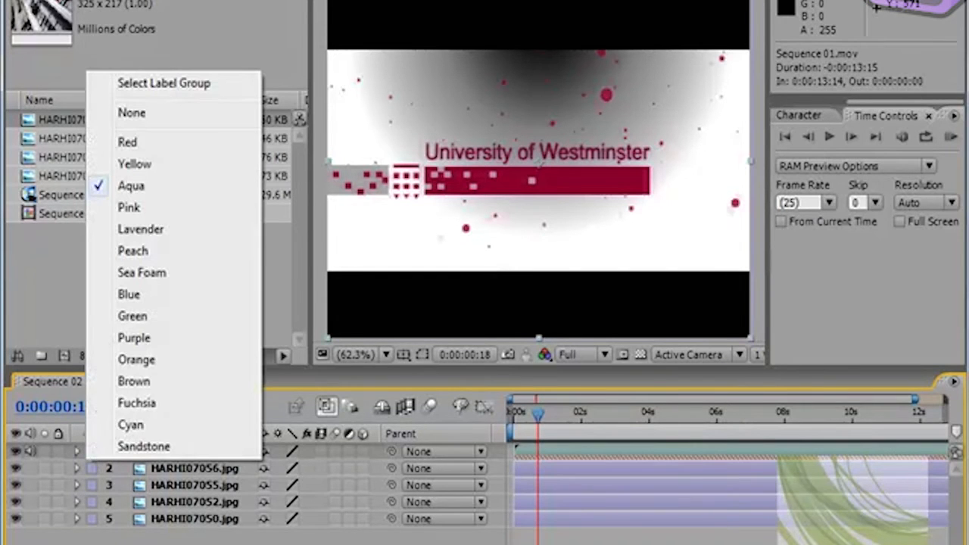
left_click(112, 466)
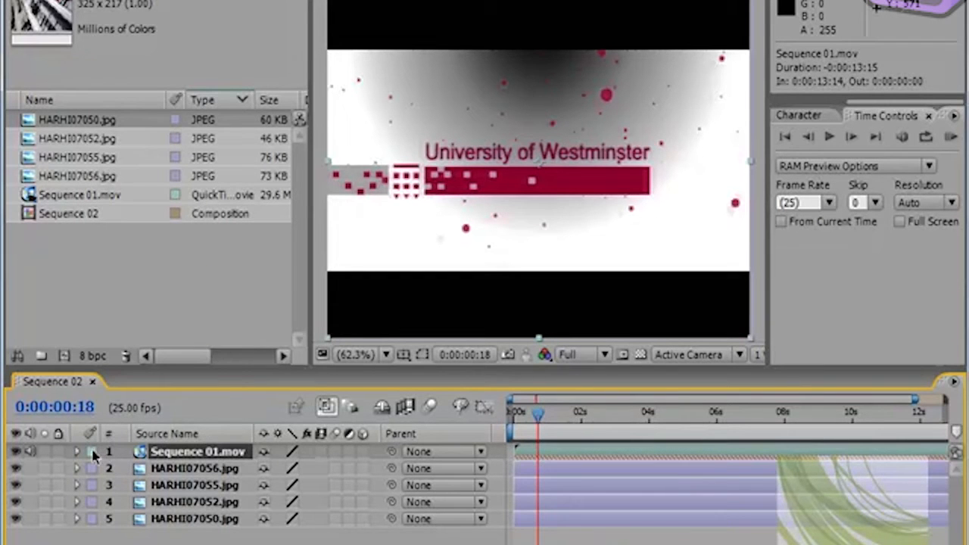
left_click(93, 453)
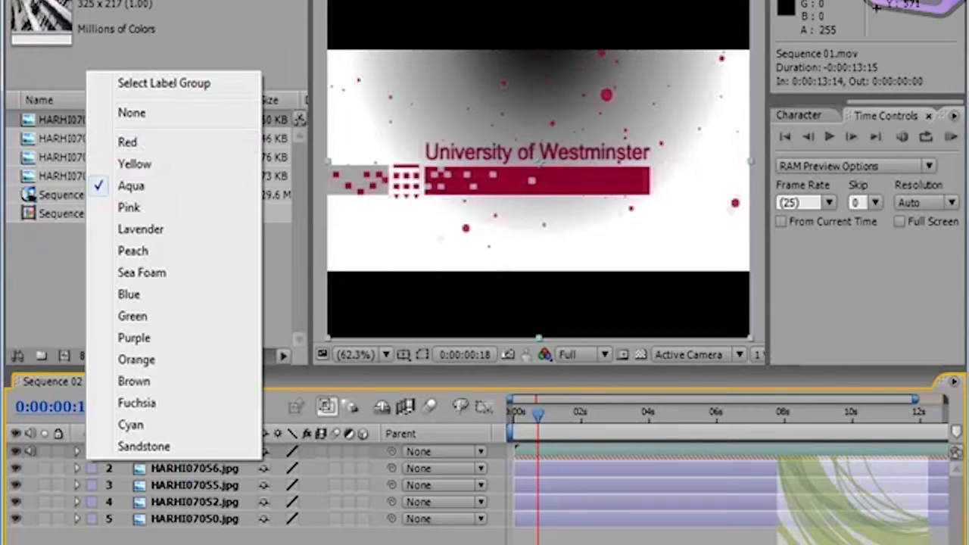
left_click(130, 538)
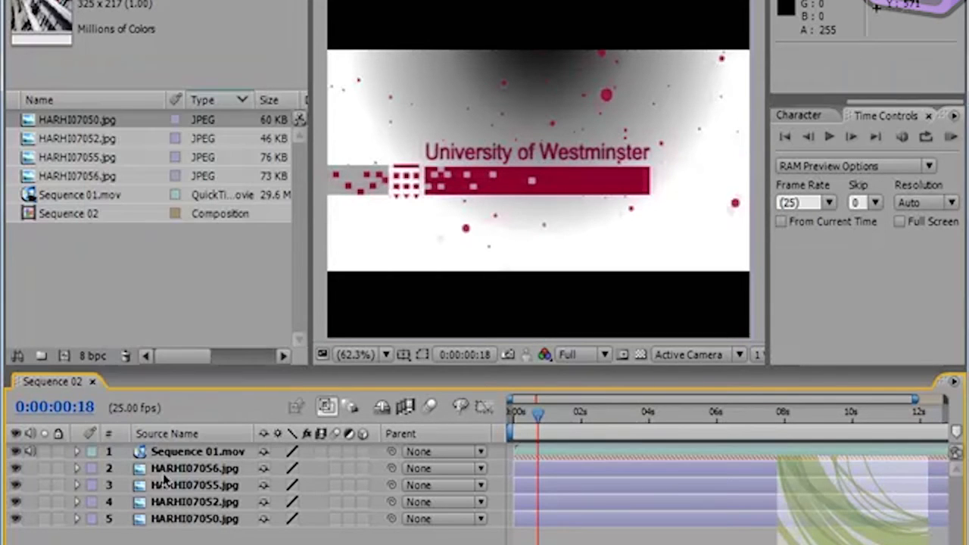
left_click(92, 452)
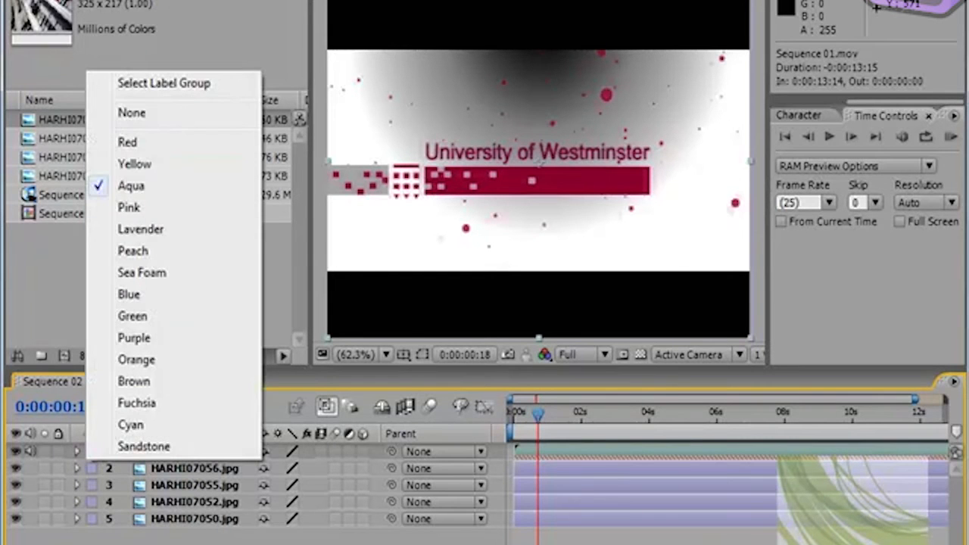
left_click(130, 538)
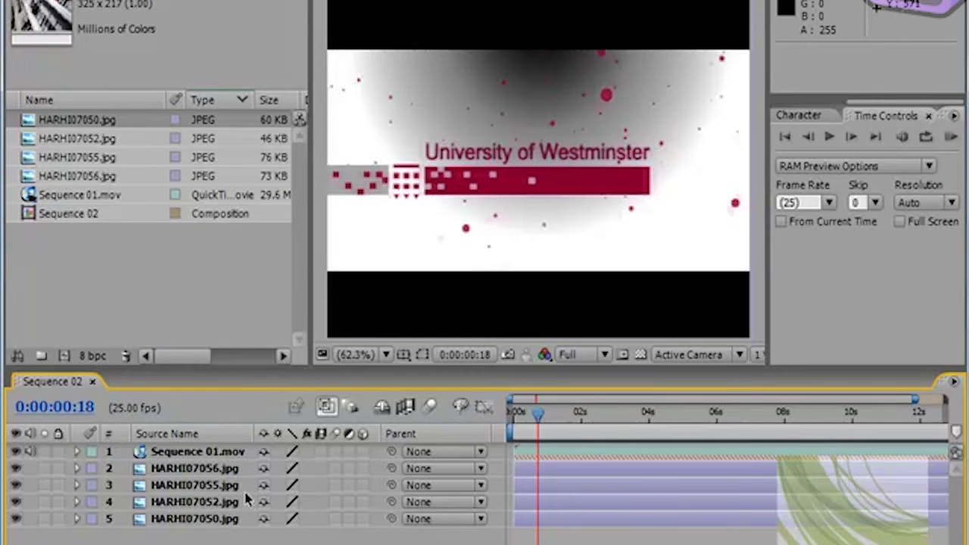
Step: Inspect the Transform and Audio properties of Sequence 01.mov, and switch the layer's quality to draft and back
left_click(78, 453)
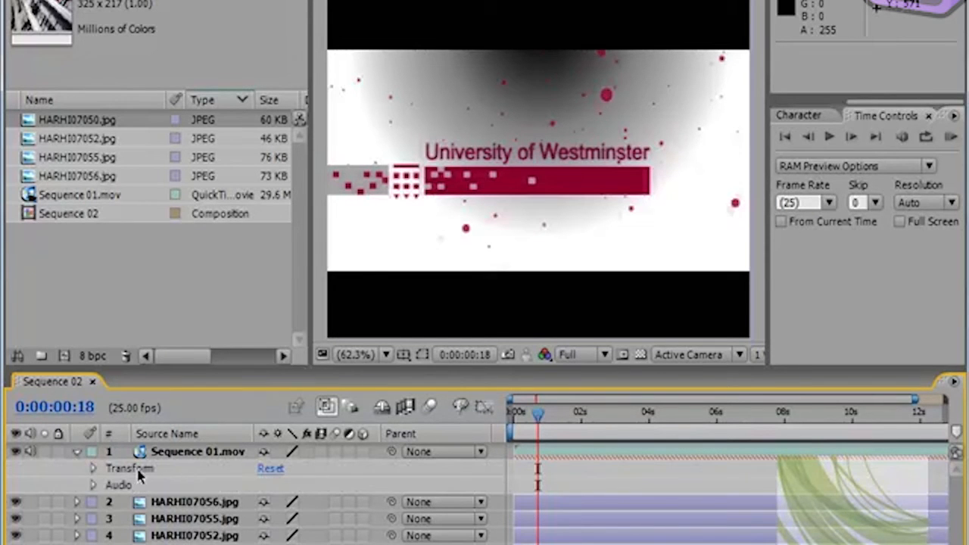
left_click(94, 469)
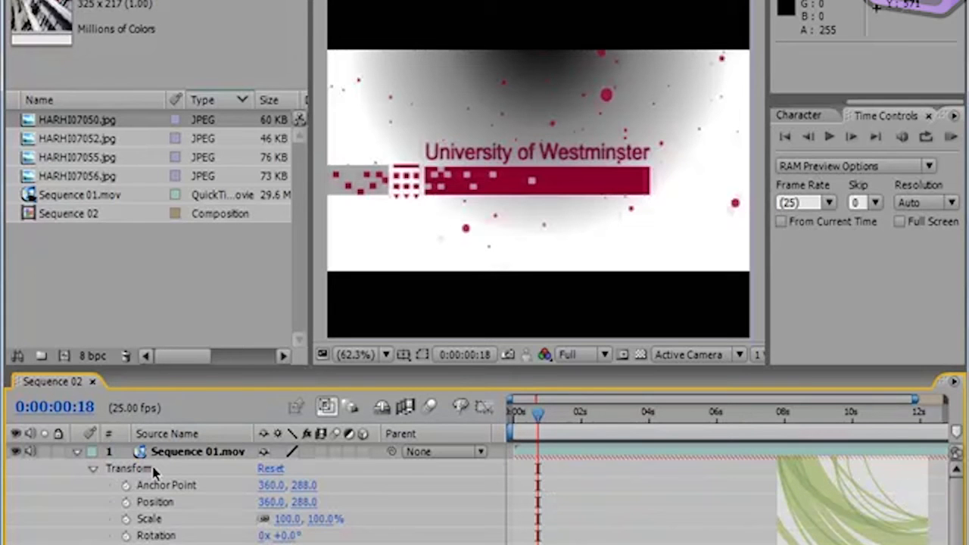
left_click(94, 469)
left_click(94, 470)
left_click(93, 468)
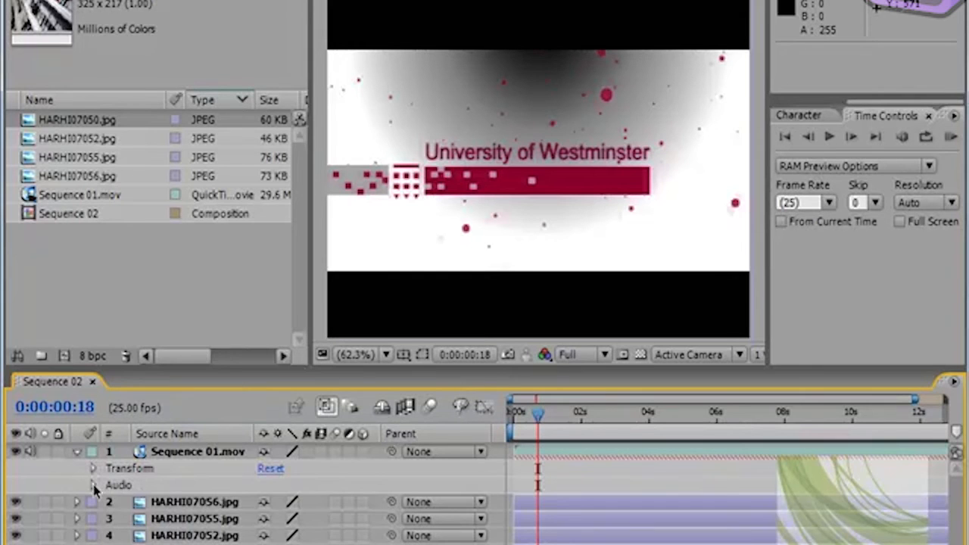
left_click(93, 486)
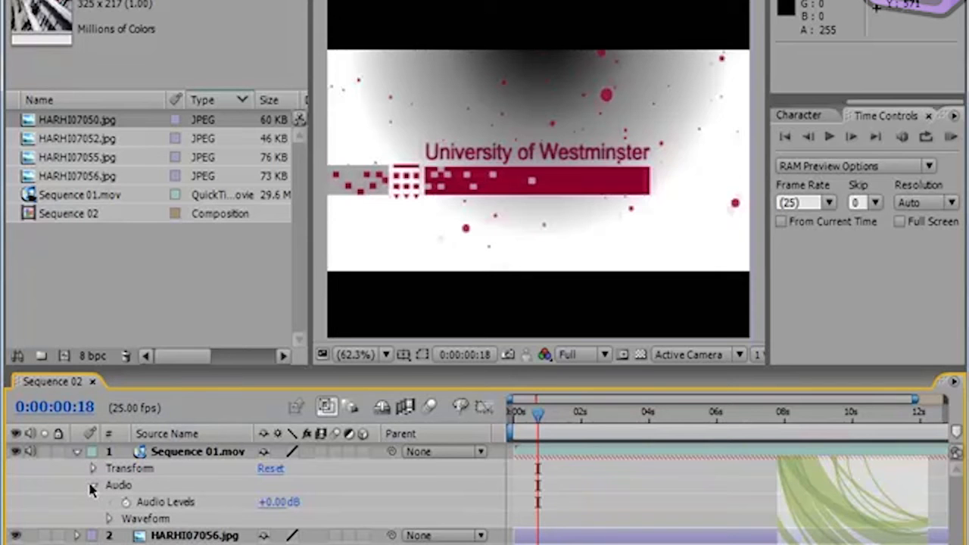
left_click(92, 487)
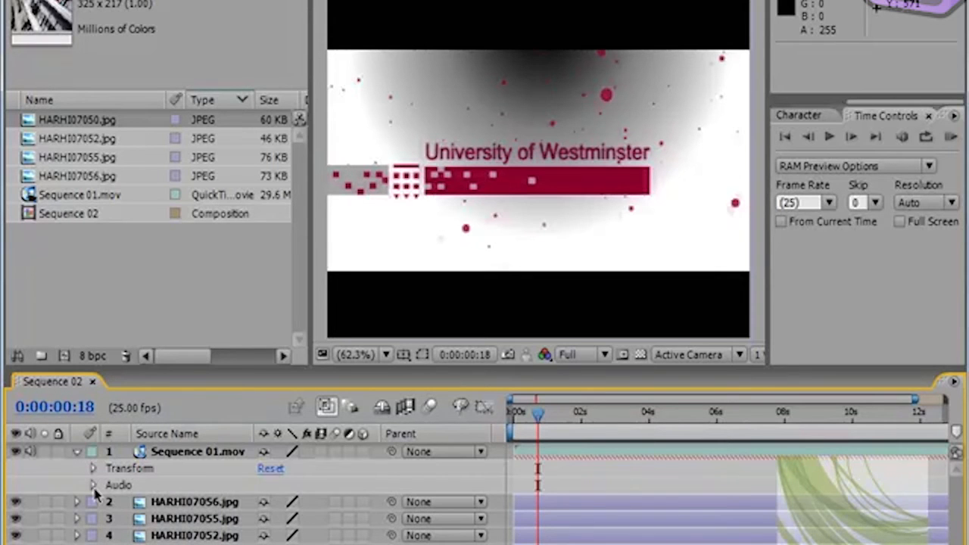
left_click(293, 452)
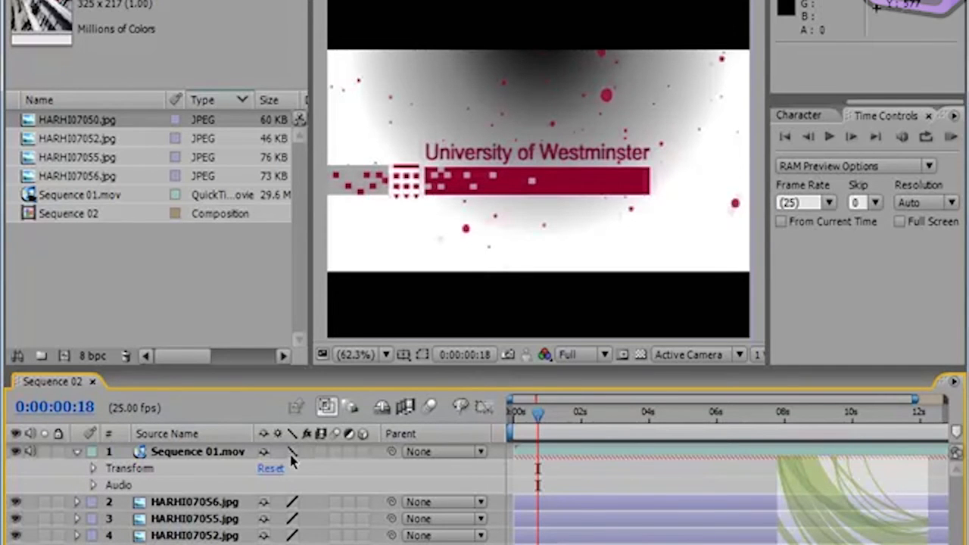
left_click(294, 452)
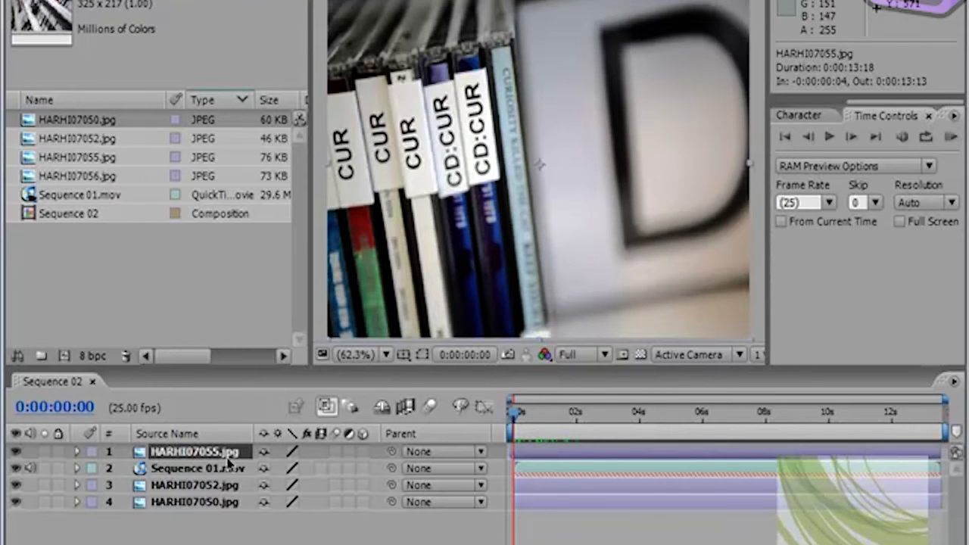
Step: Trim the end of HARHI07055.jpg to 0:00:01:06, extend it to 0:00:02:00, and move the current time to 0:00:04:17
left_click_drag(519, 417, 567, 447)
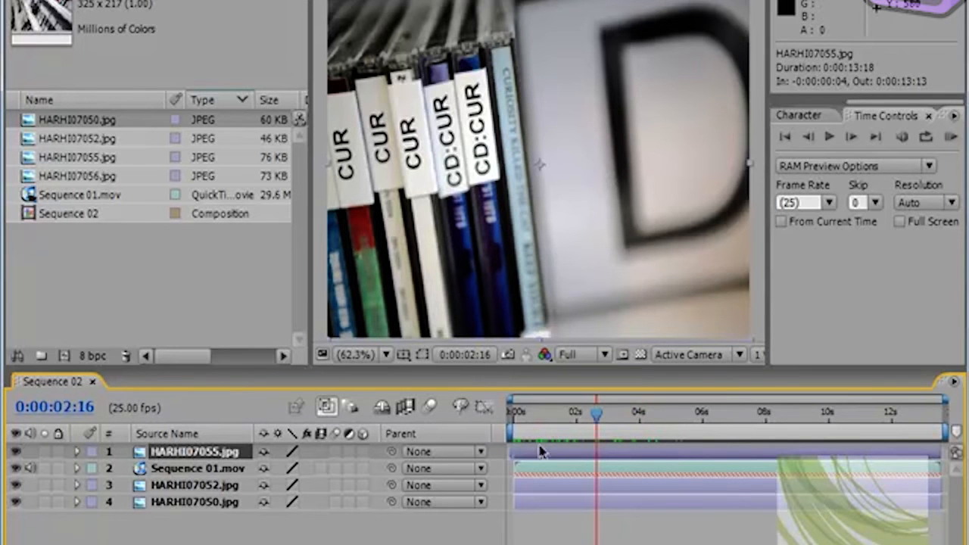
left_click_drag(941, 451, 555, 451)
left_click_drag(596, 416, 521, 420)
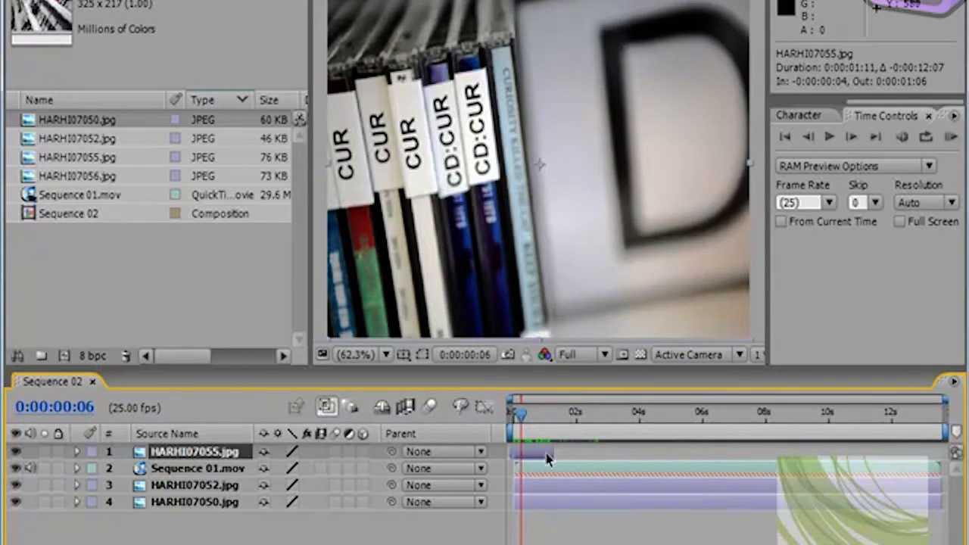
left_click_drag(555, 453, 575, 453)
left_click_drag(514, 421, 660, 436)
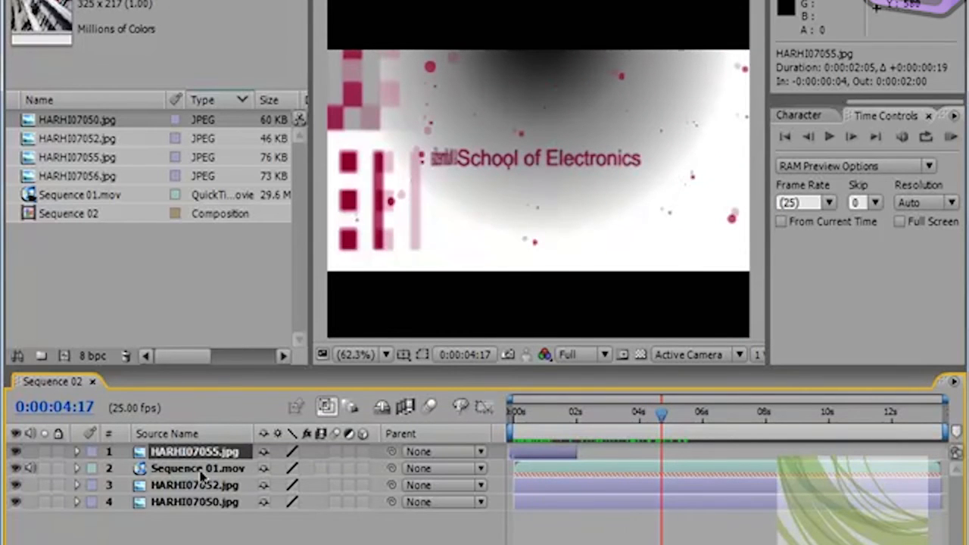
Step: Reposition and extend HARHI07055.jpg to span 0:00:02:11 to 0:00:09:02, and set the current time to 0:00:01:20
left_click_drag(666, 424, 800, 454)
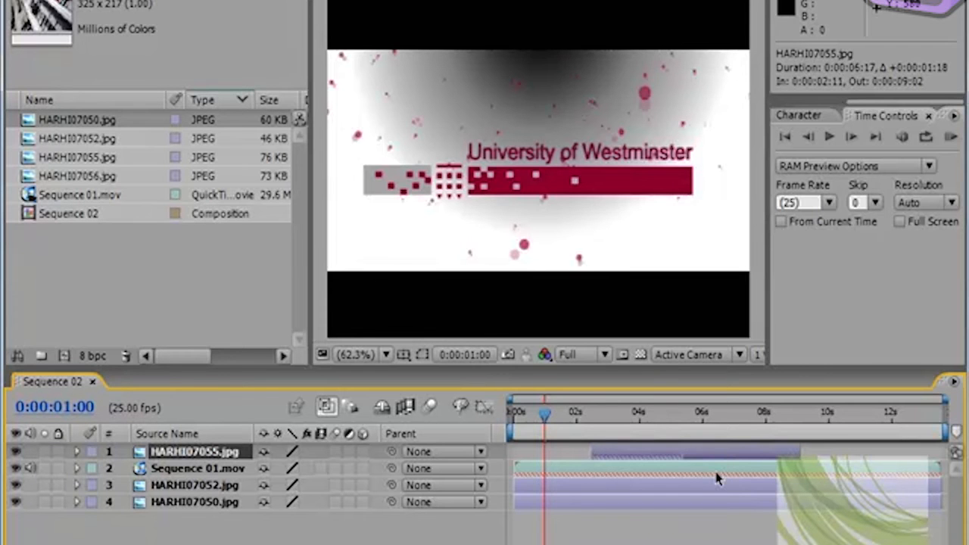
left_click_drag(546, 421, 568, 439)
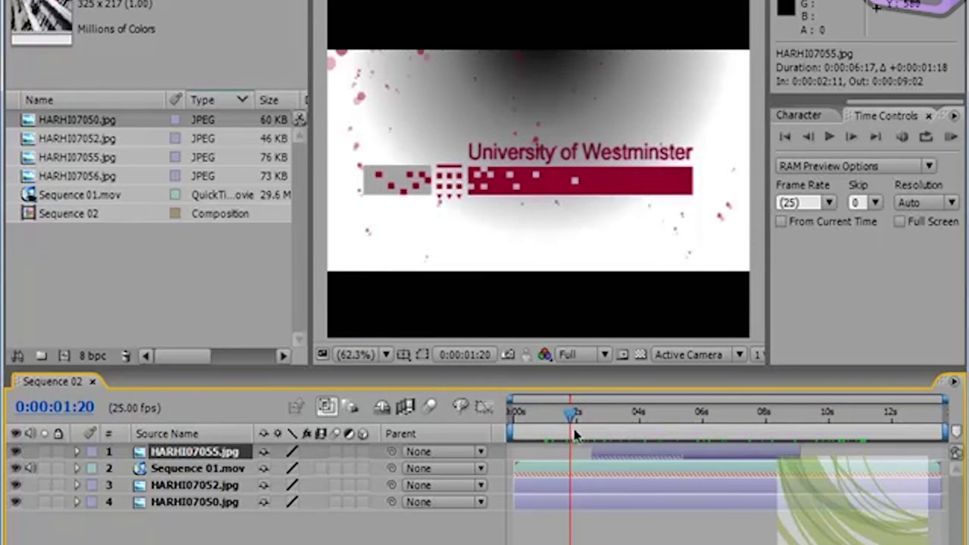
Step: Give the HARHI07055.jpg layer a Red label and shift its bar to start at 0:00:02:21
left_click(91, 452)
left_click(140, 146)
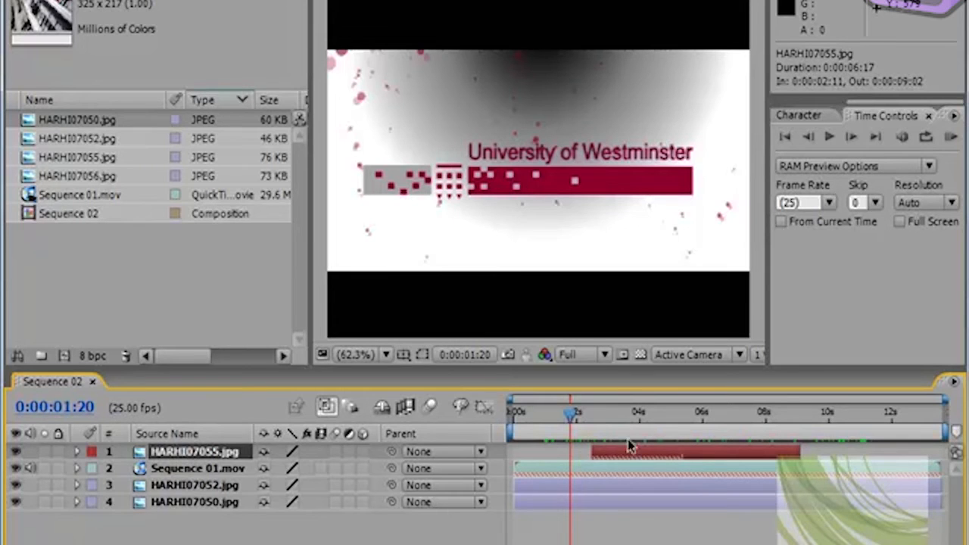
mouse_move(629, 450)
left_mouse_down()
mouse_move(685, 453)
mouse_move(637, 457)
left_mouse_up()
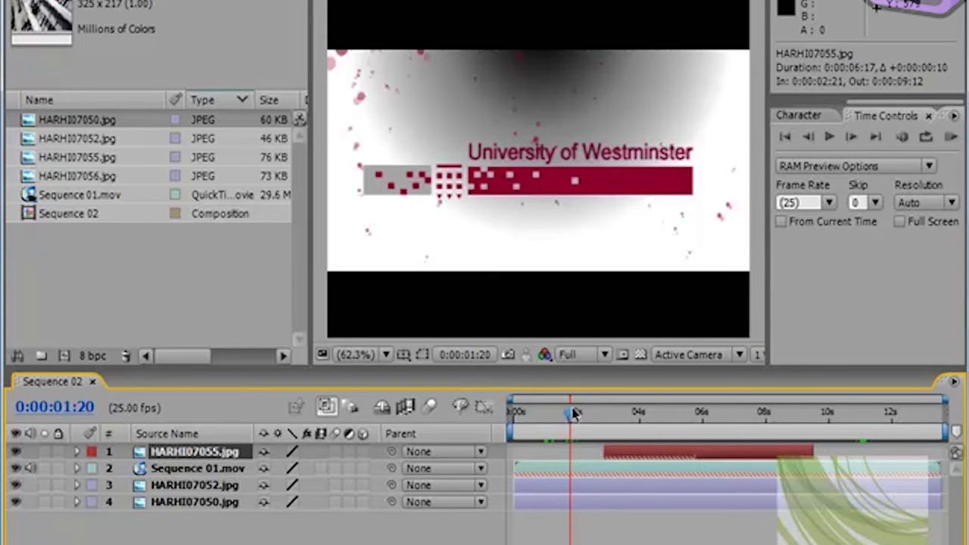
Step: Open the list of new layer types for the Sequence 02 composition
right_click(190, 528)
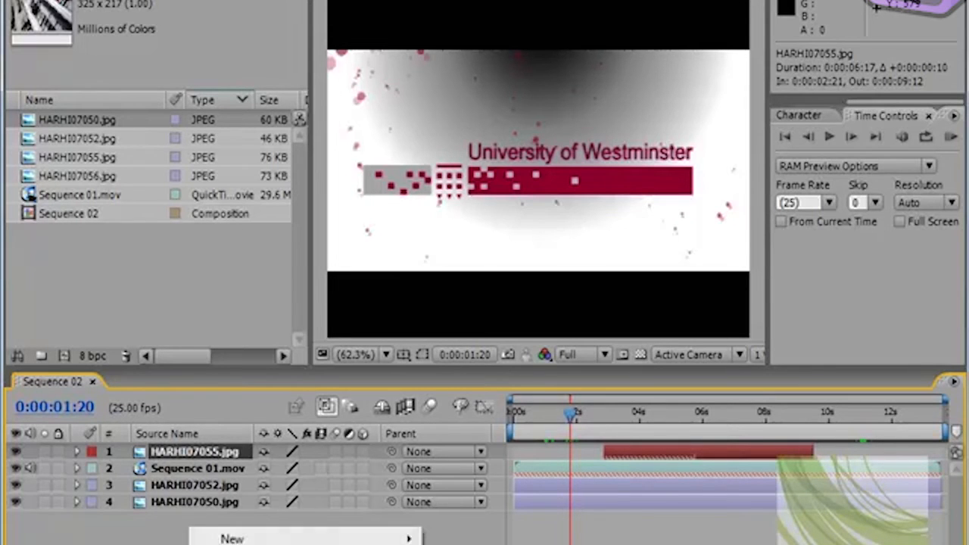
mouse_move(218, 538)
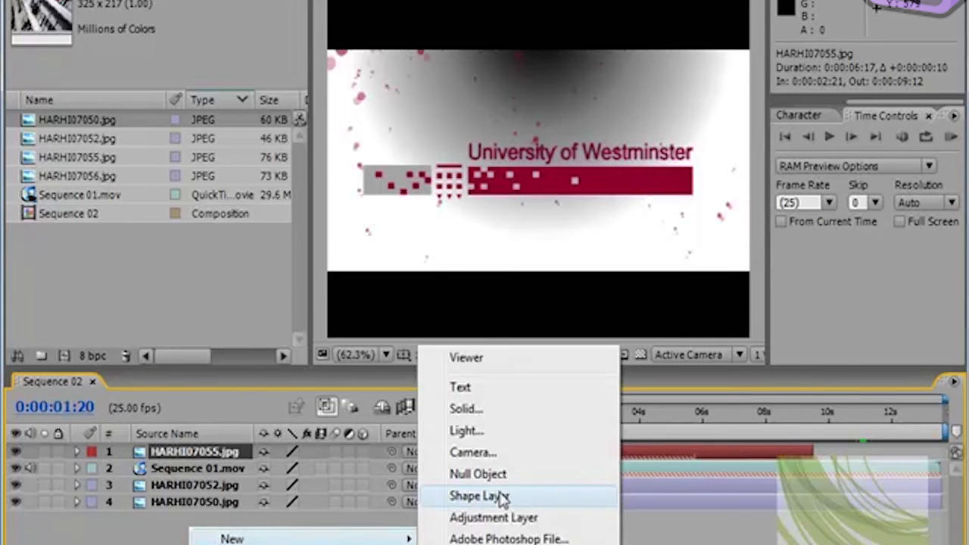
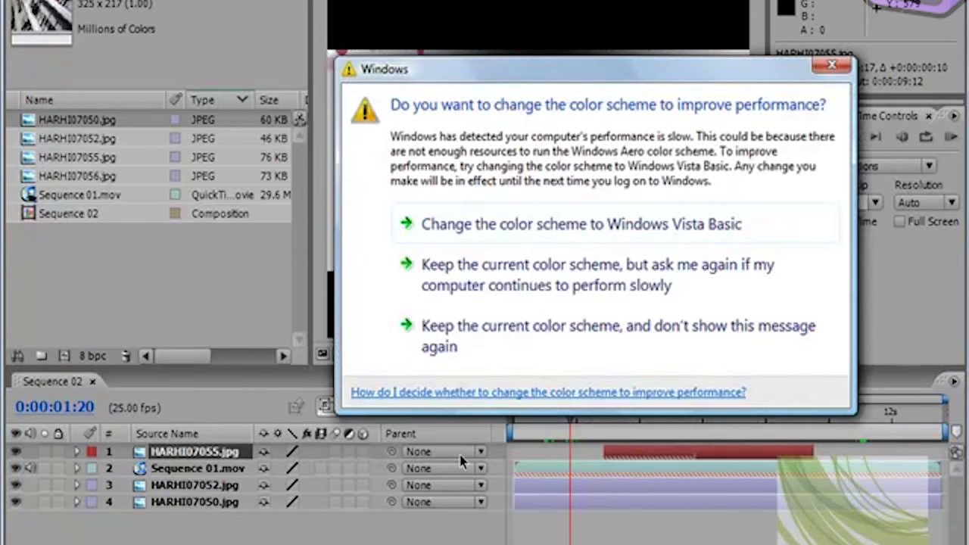
Step: Keep the current Windows color scheme without further reminders, and view the new layer types available for the Sequence 02 composition
left_click(504, 333)
right_click(324, 535)
mouse_move(355, 539)
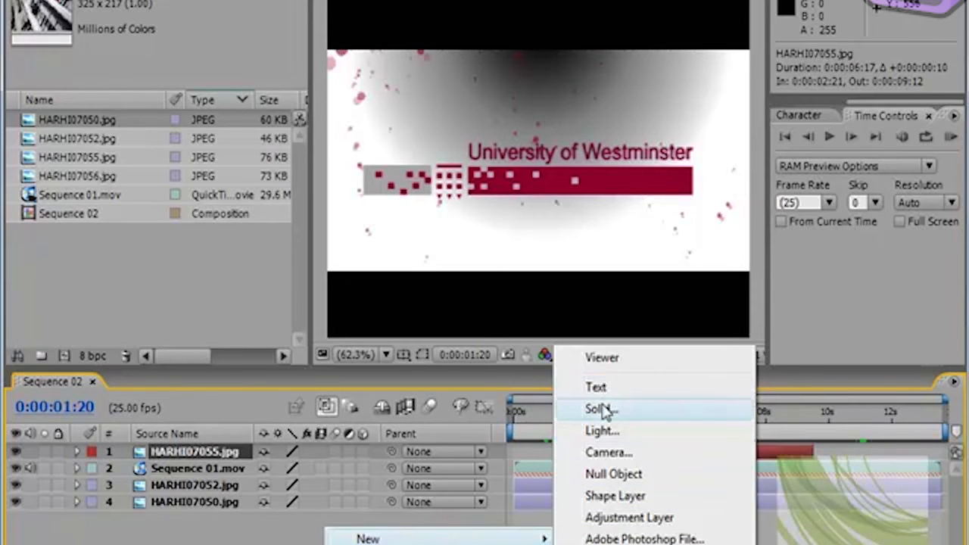
mouse_move(477, 536)
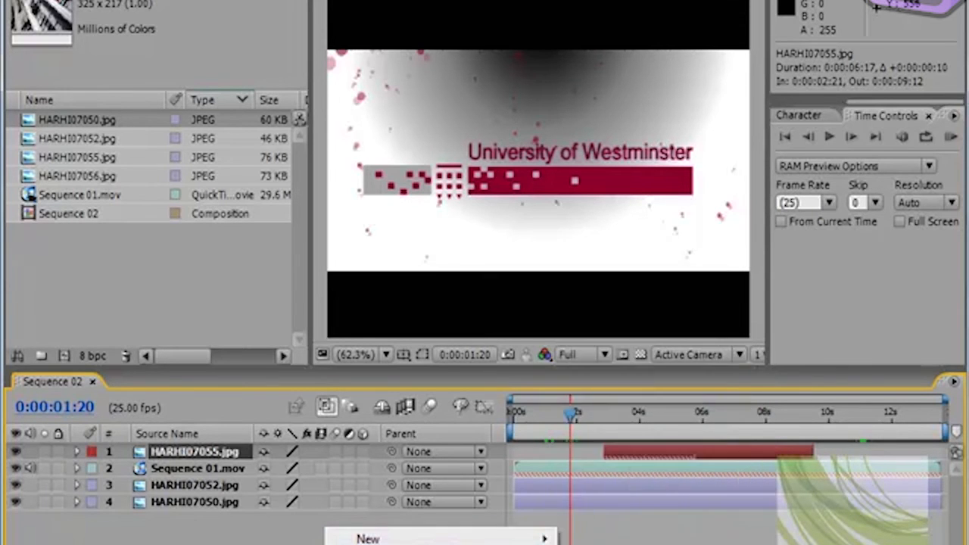
left_click(210, 284)
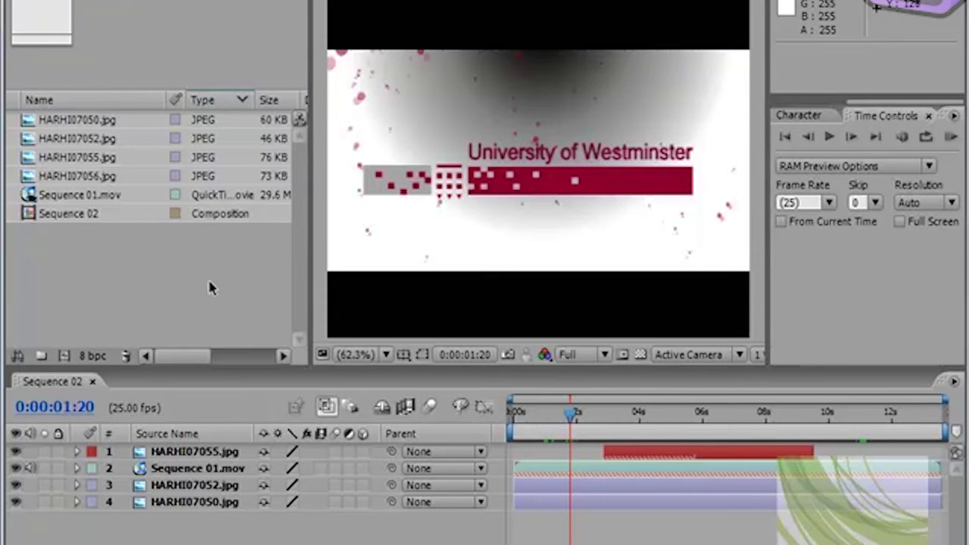
Step: Switch to Photoshop, create a 500 x 400 pixel RGB document at 72 pixels/inch with a white background, and enlarge its window
left_click(208, 281)
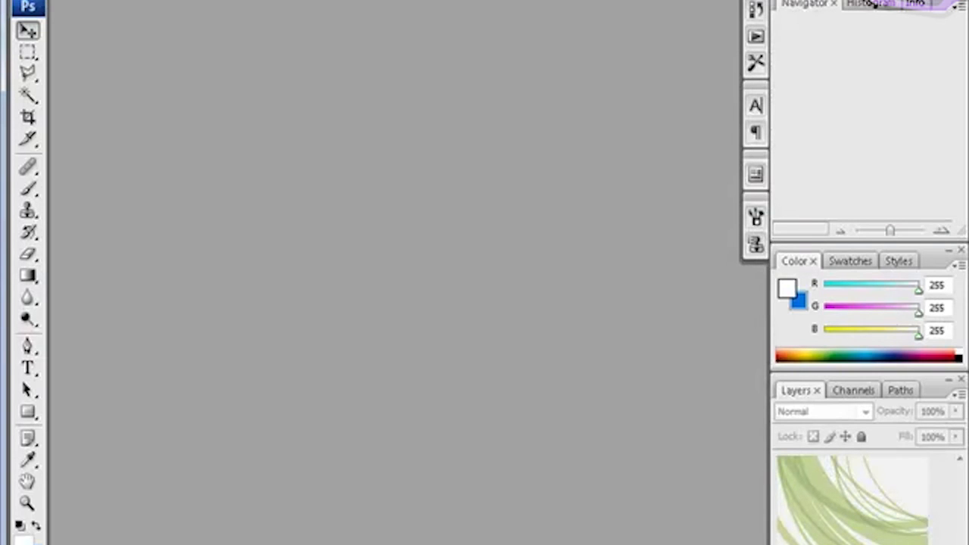
key("ctrl+n")
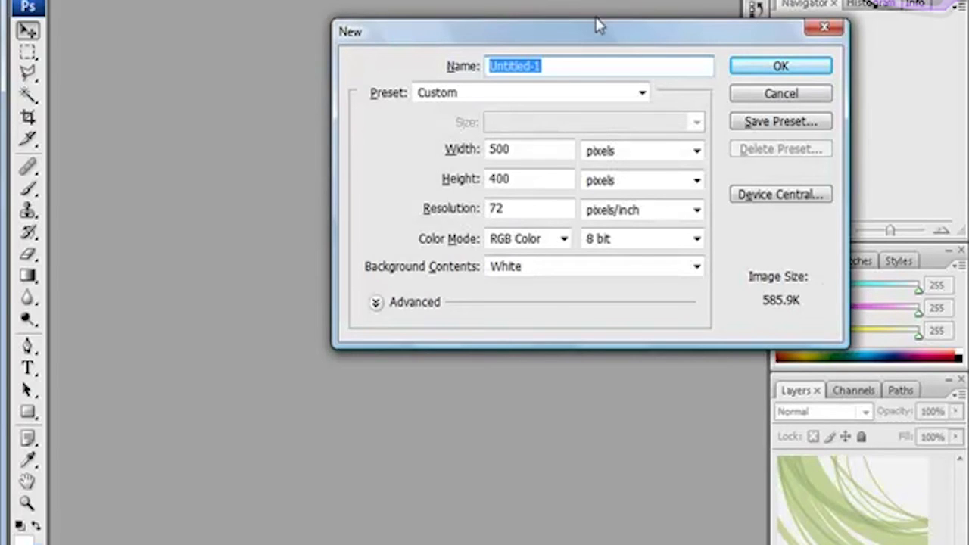
left_click_drag(575, 35, 525, 38)
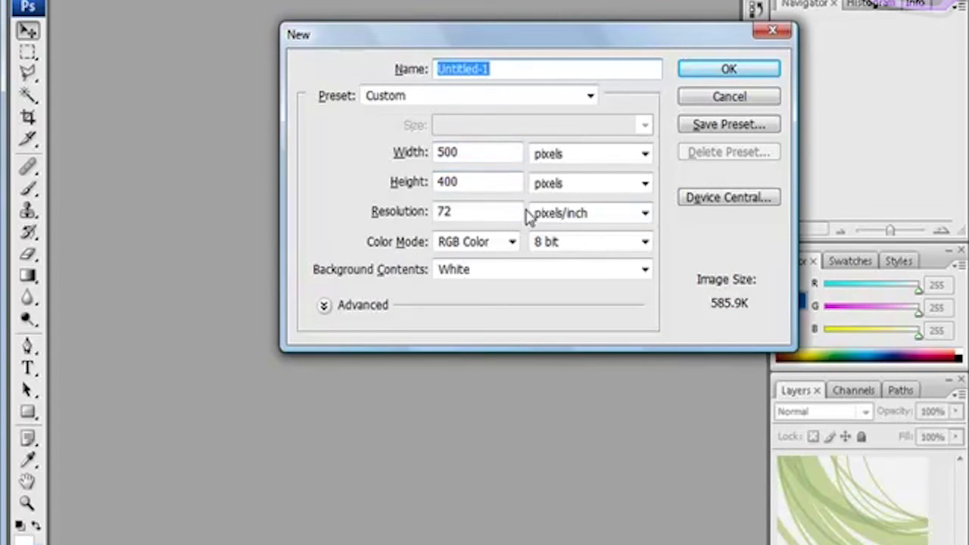
left_click(731, 69)
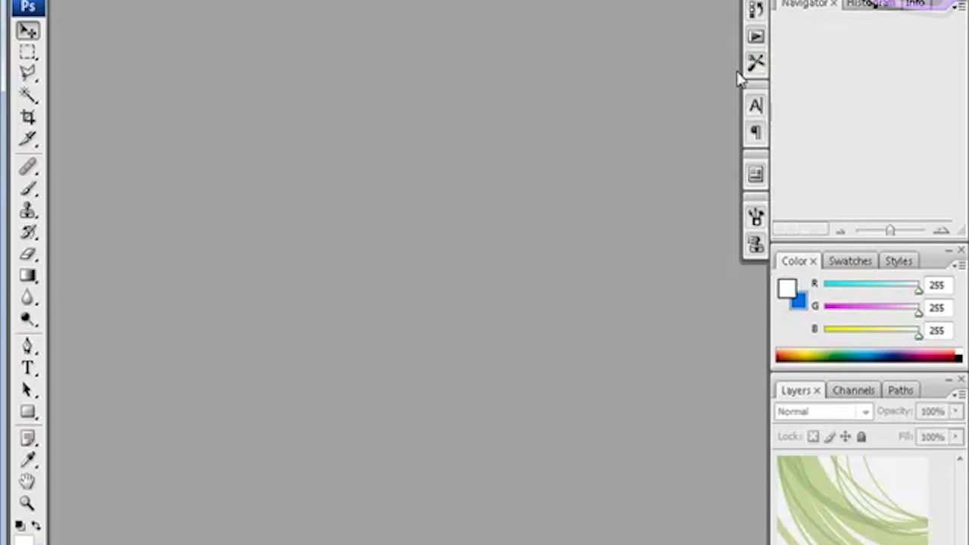
left_click_drag(554, 416, 671, 500)
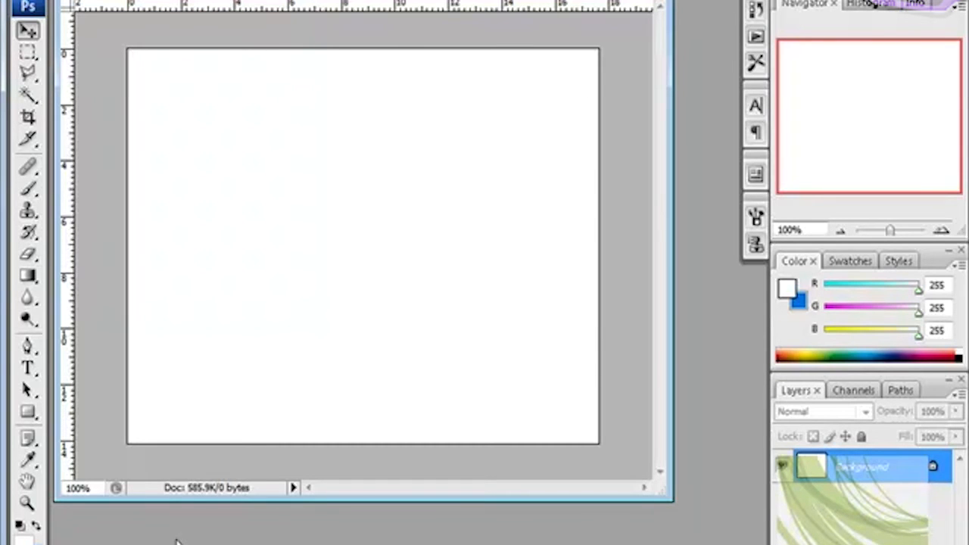
Step: Fill the background with a white-to-blue gradient running from the lower-left area of the canvas toward the upper right
left_click(28, 275)
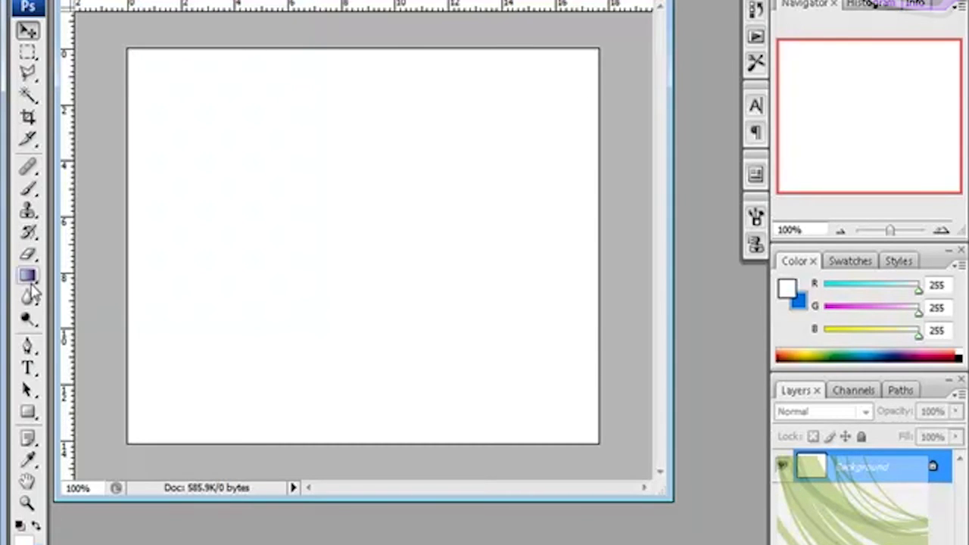
left_click_drag(154, 422, 471, 198)
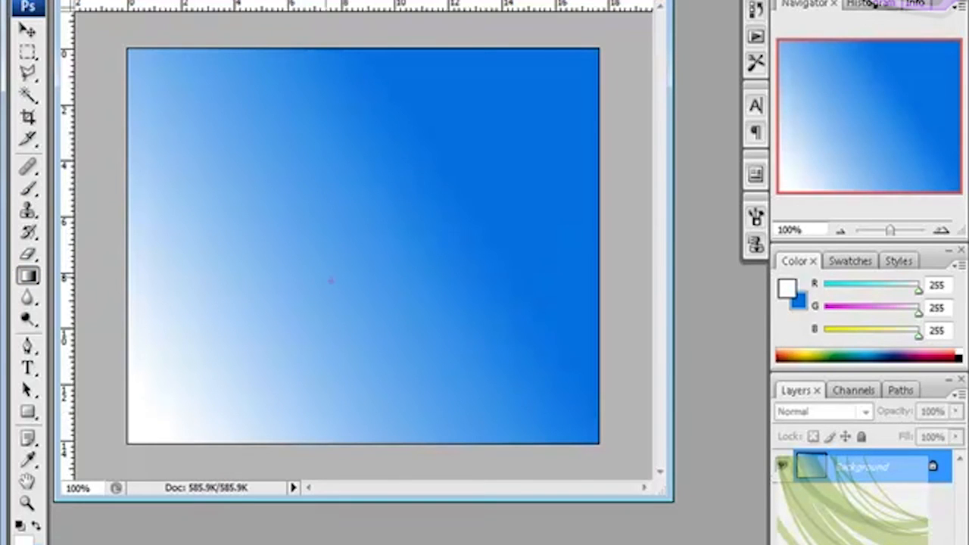
left_click(28, 30)
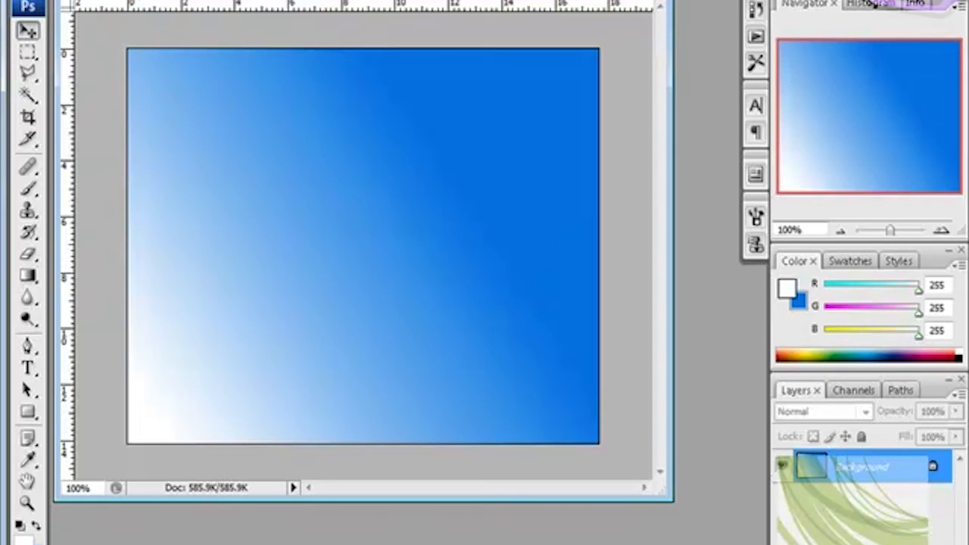
Step: Add a new layer above the background and enlarge the Brush tool's soft tip until it nearly spans the canvas height
left_click(911, 542)
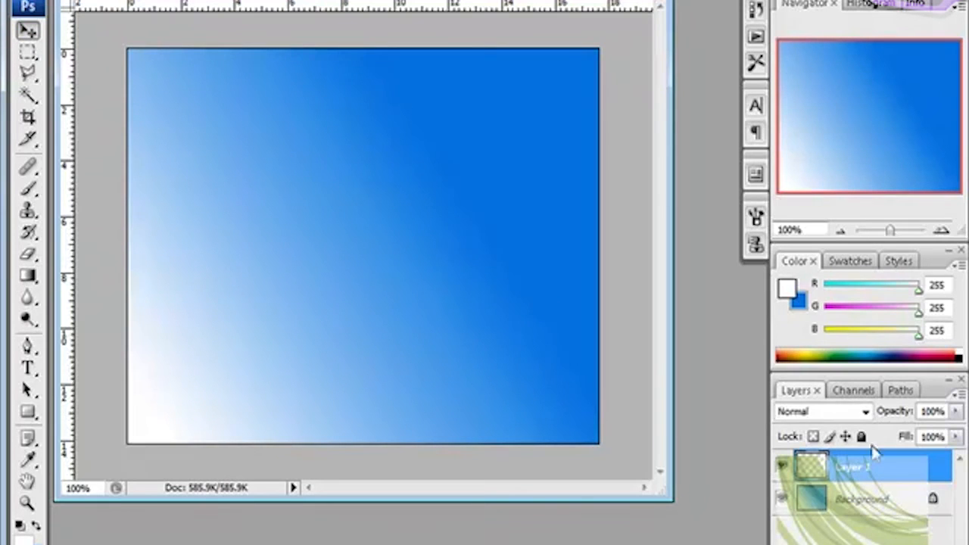
left_click(28, 187)
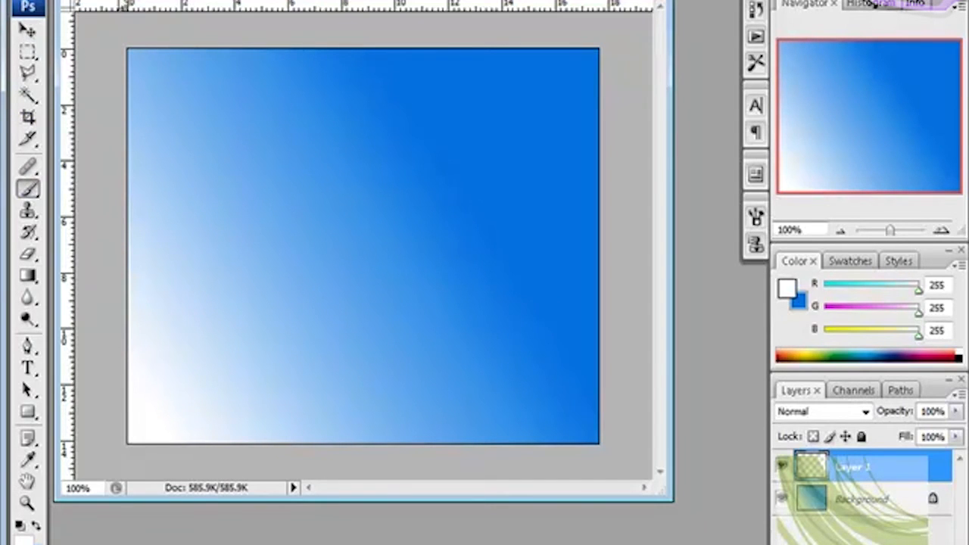
left_click(89, 1)
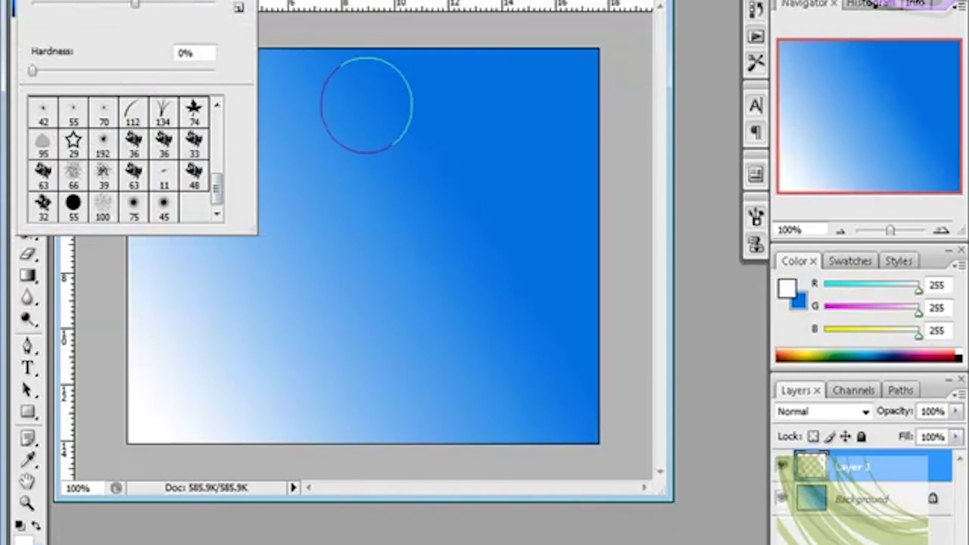
left_click(335, 118)
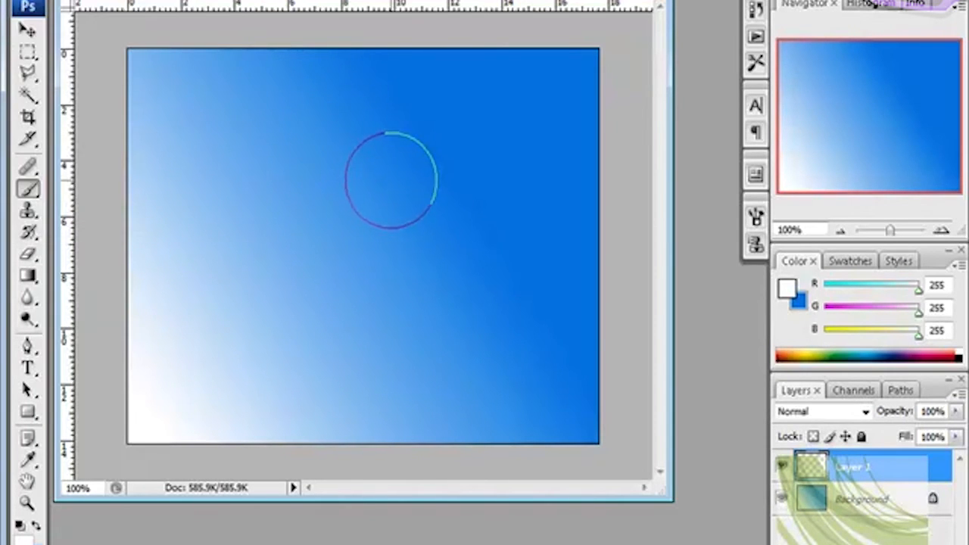
key("bracketright")
key("bracketright")
key("bracketright")
key("bracketright")
key("bracketright")
key("bracketright")
key("bracketright")
key("bracketright")
key("bracketright")
key("bracketright")
key("bracketright")
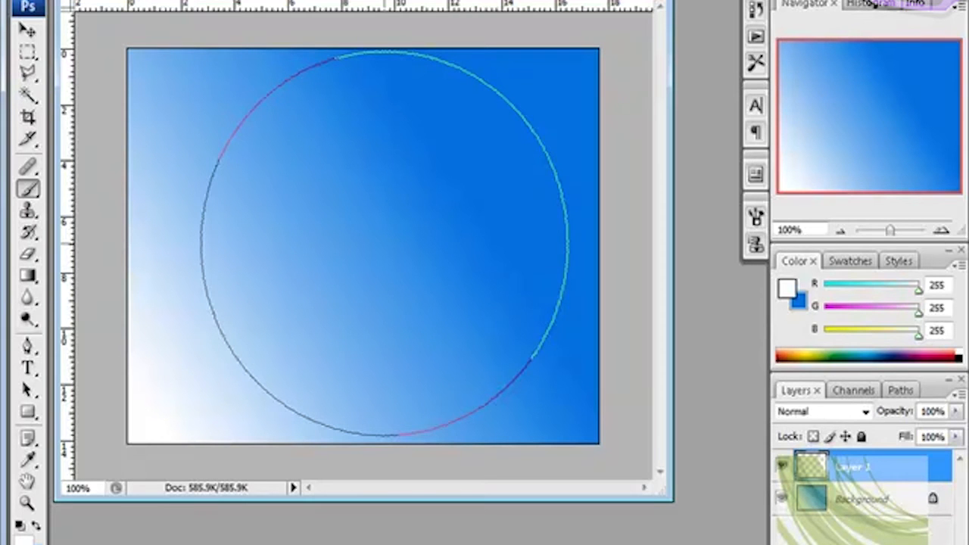
Step: Look through the brush tips and the Brush tool presets
left_click(83, 1)
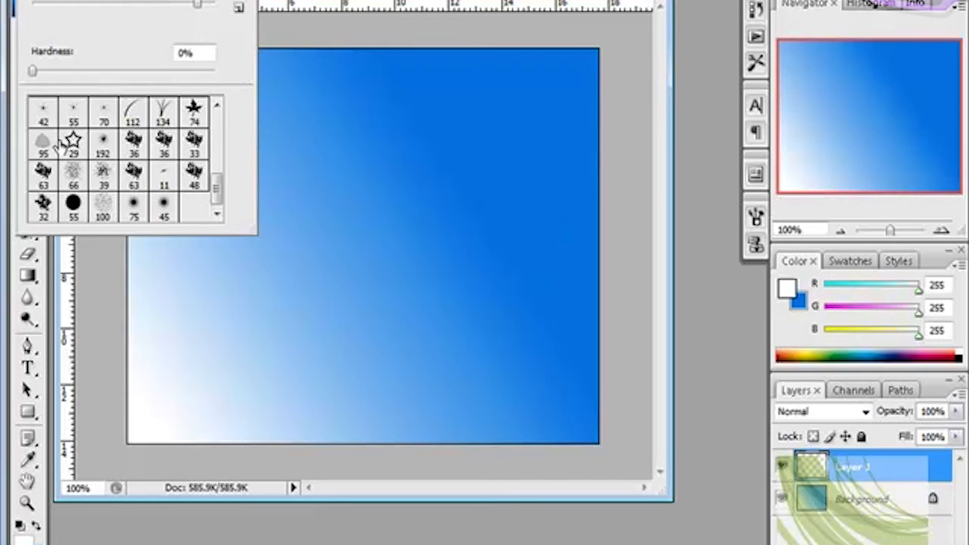
left_click(239, 1)
left_click(237, 11)
left_click(34, 1)
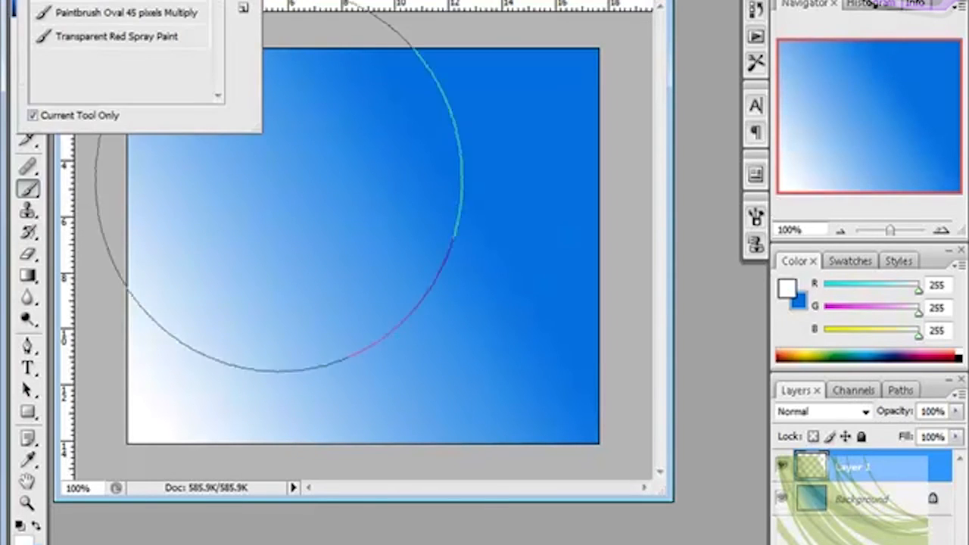
left_click(280, 196)
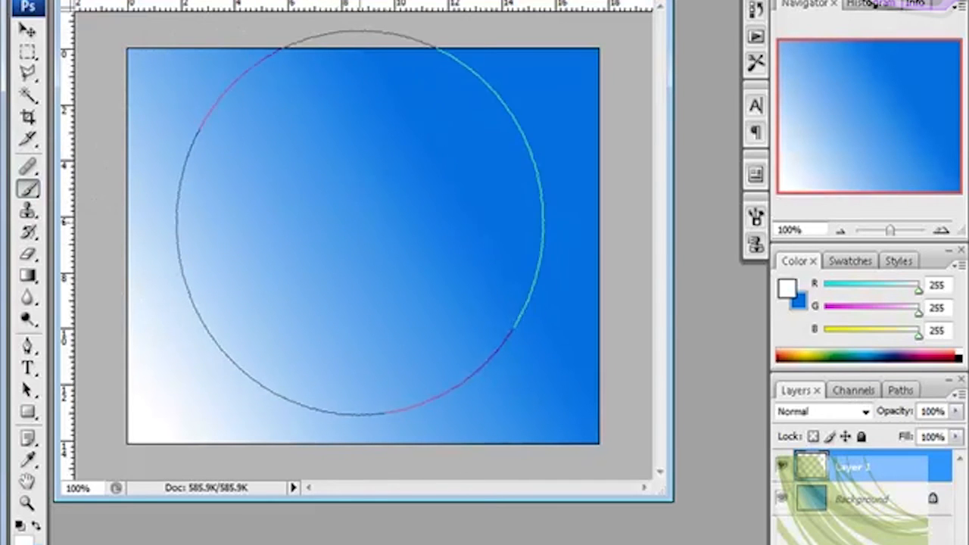
Step: Paint scattered soft white clouds across the blue gradient on the new layer with the large brush
left_click(396, 245)
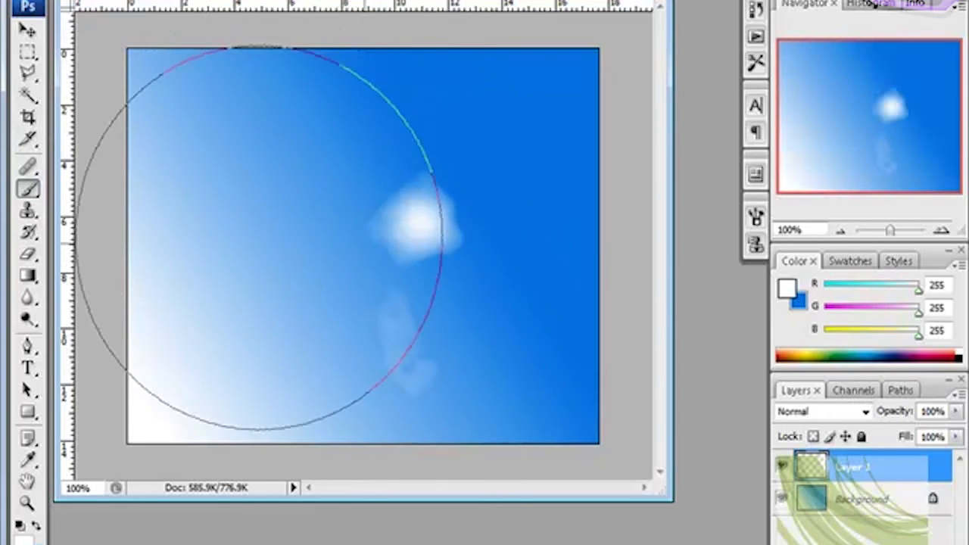
left_click(436, 290)
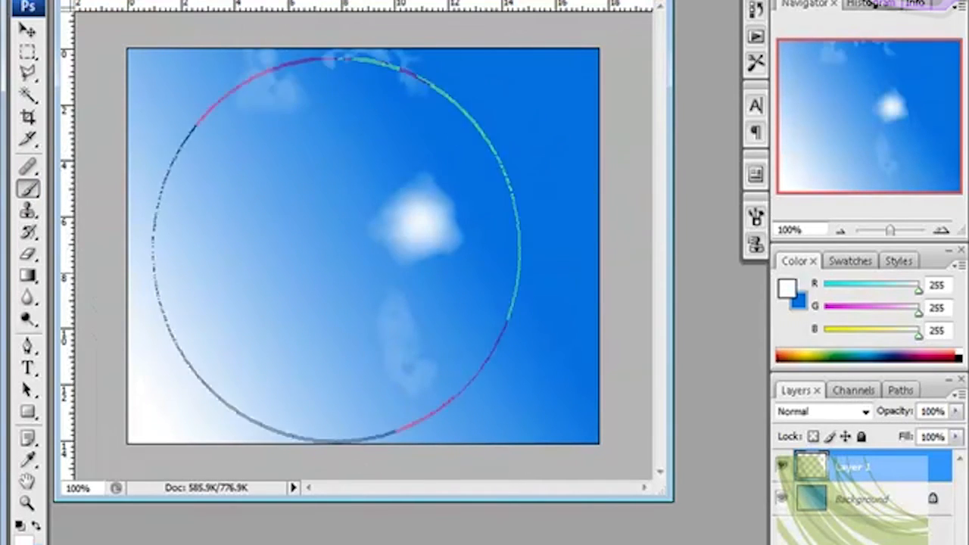
left_click(454, 281)
left_click(469, 252)
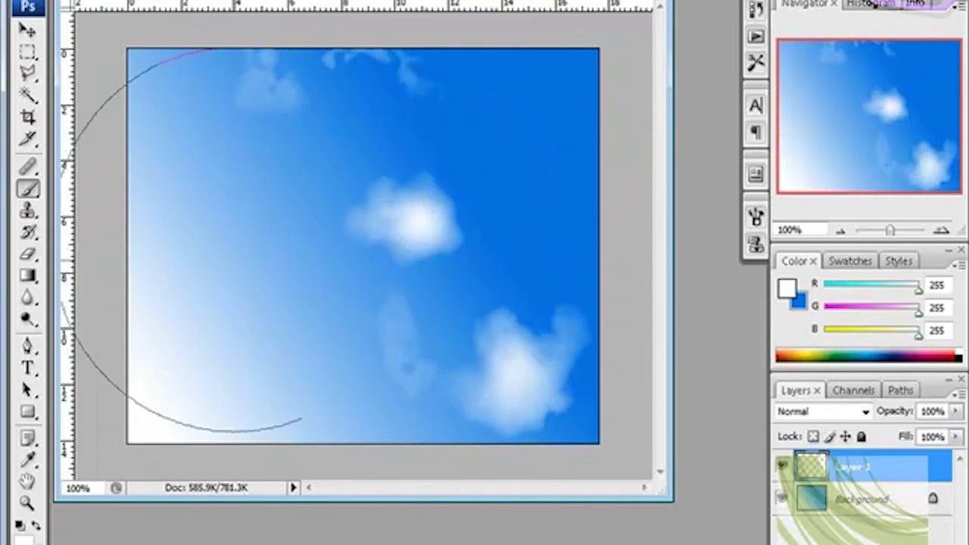
left_click(237, 204)
left_click(385, 229)
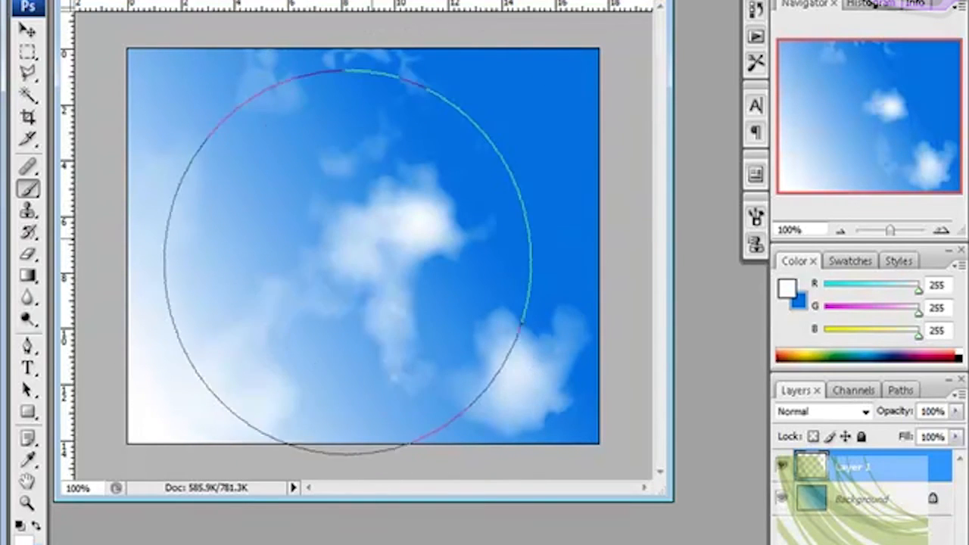
left_click(243, 234)
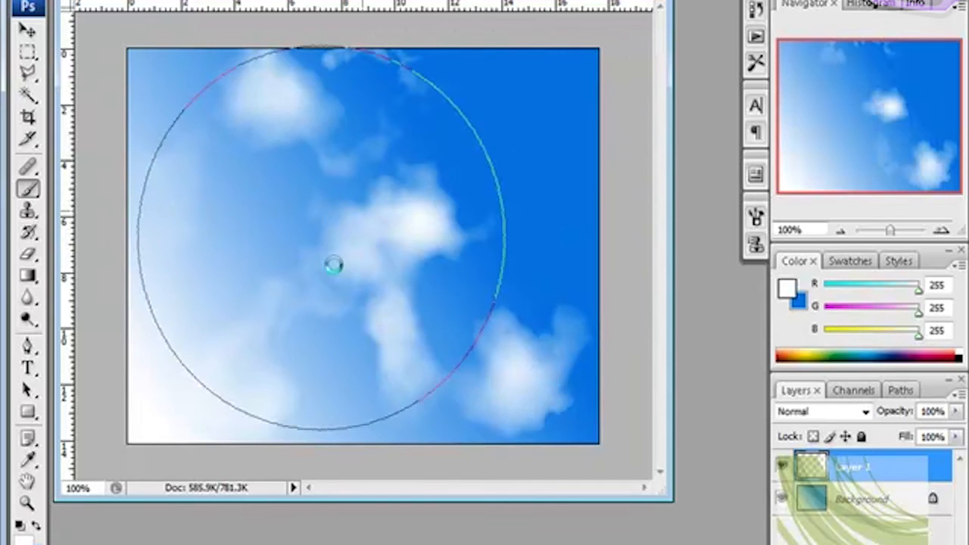
left_click(376, 233)
left_click(448, 199)
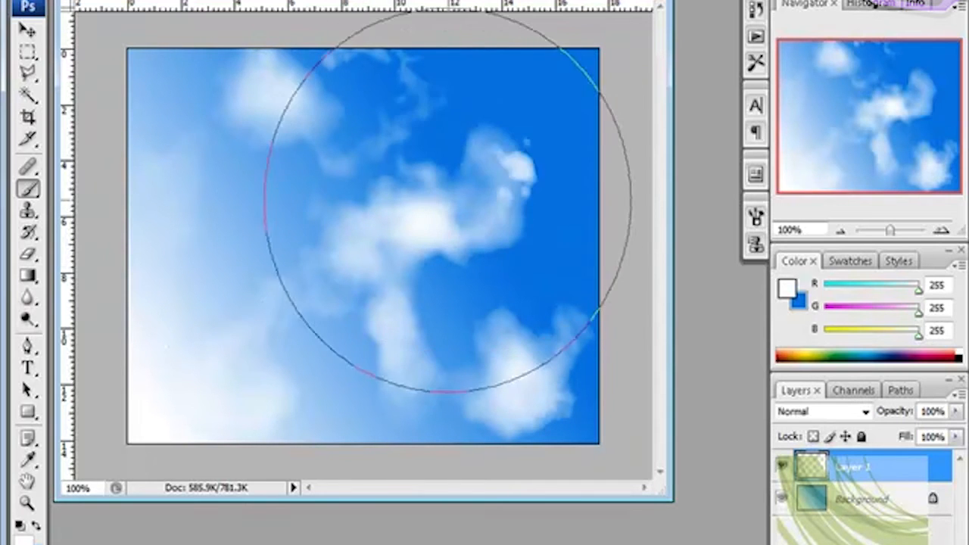
left_click(255, 217)
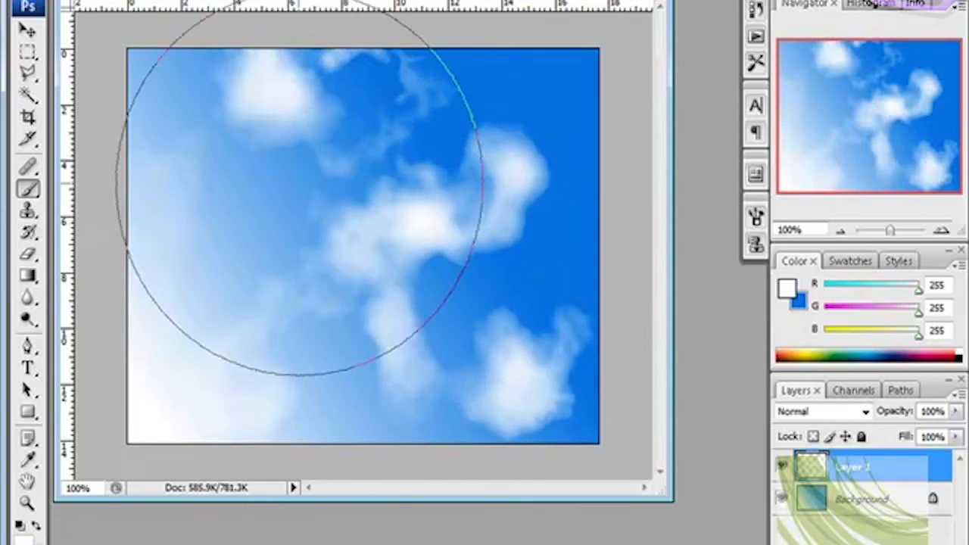
left_click(336, 189)
left_click(315, 191)
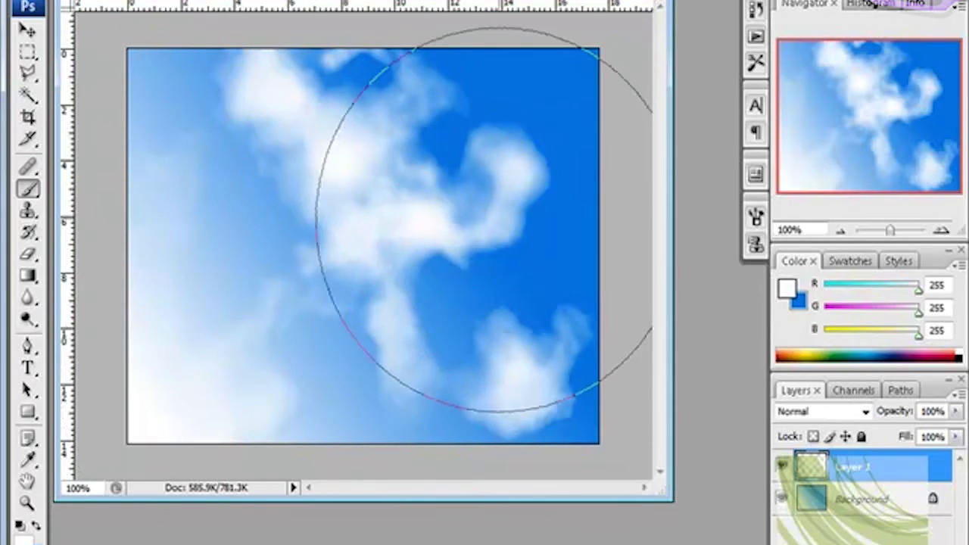
mouse_move(273, 251)
left_mouse_down()
mouse_move(258, 306)
mouse_move(265, 250)
mouse_move(178, 309)
mouse_move(263, 291)
mouse_move(242, 350)
mouse_move(327, 348)
left_mouse_up()
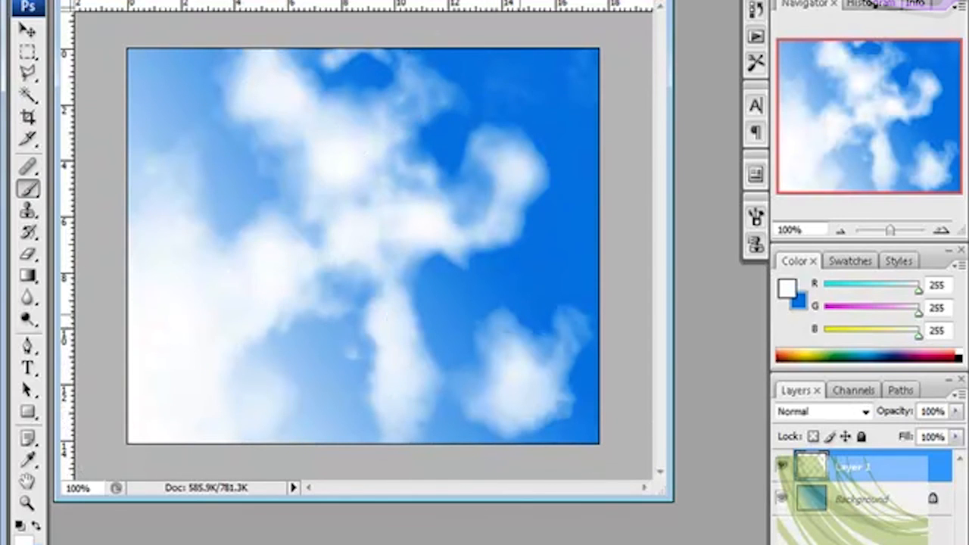
mouse_move(569, 261)
left_mouse_down()
mouse_move(607, 207)
mouse_move(572, 209)
mouse_move(556, 225)
left_mouse_up()
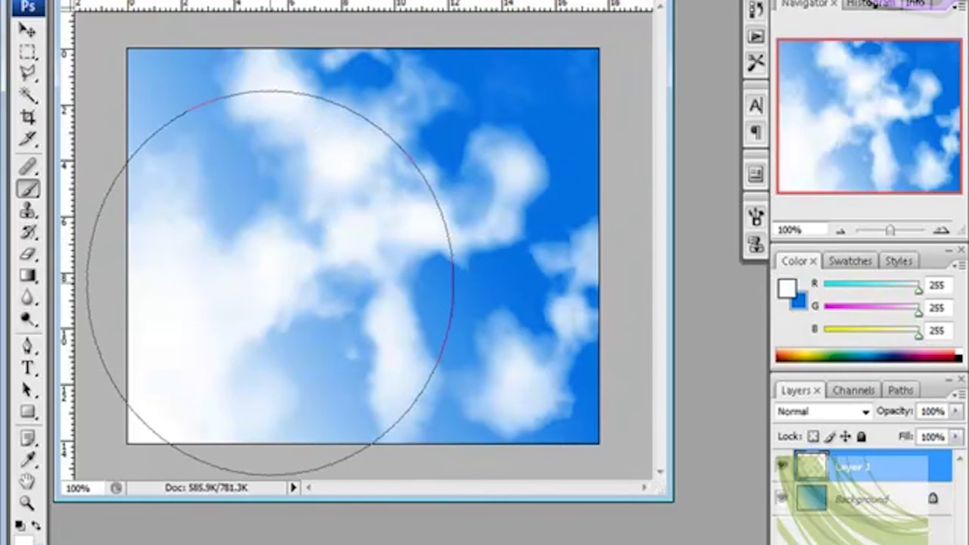
Step: Thicken the clouds around the center and upper right of the canvas with a smaller brush, gradually increasing its size
key("bracketleft")
key("bracketleft")
key("bracketleft")
key("bracketleft")
key("bracketleft")
key("bracketleft")
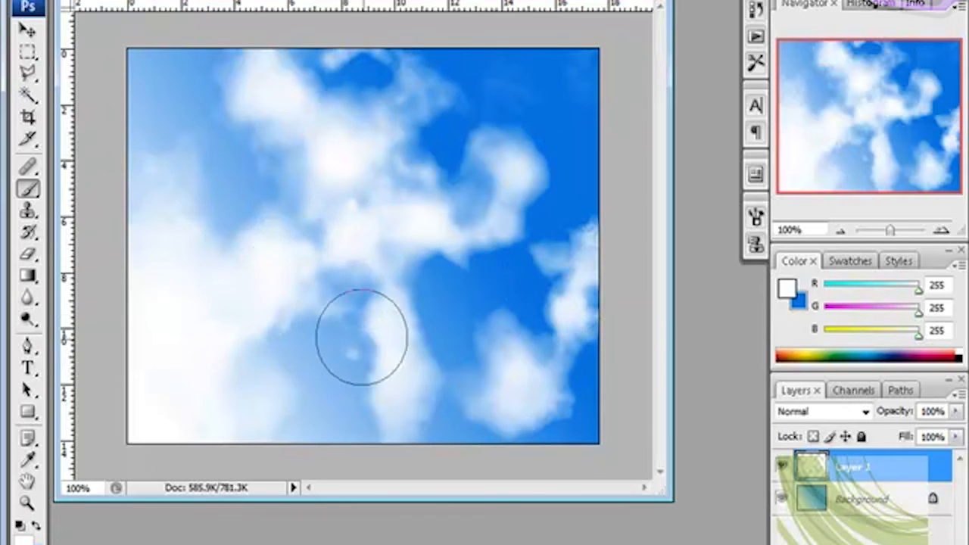
left_click(410, 256)
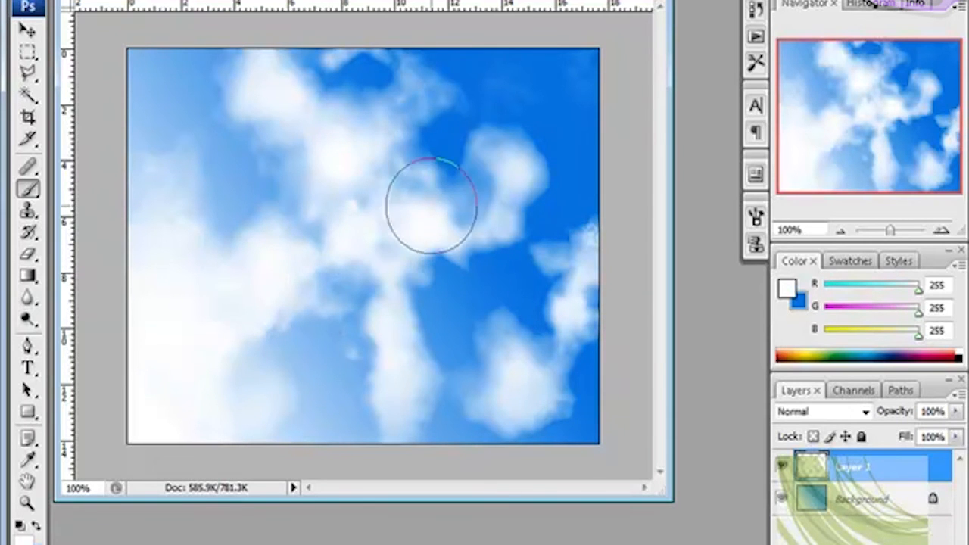
key("bracketright")
key("bracketright")
key("bracketright")
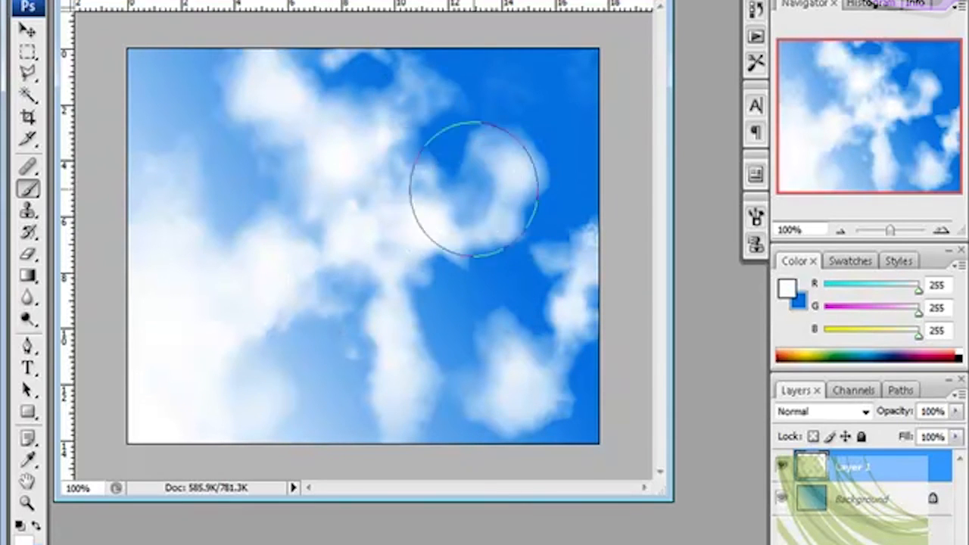
left_click(441, 181)
left_click(464, 179)
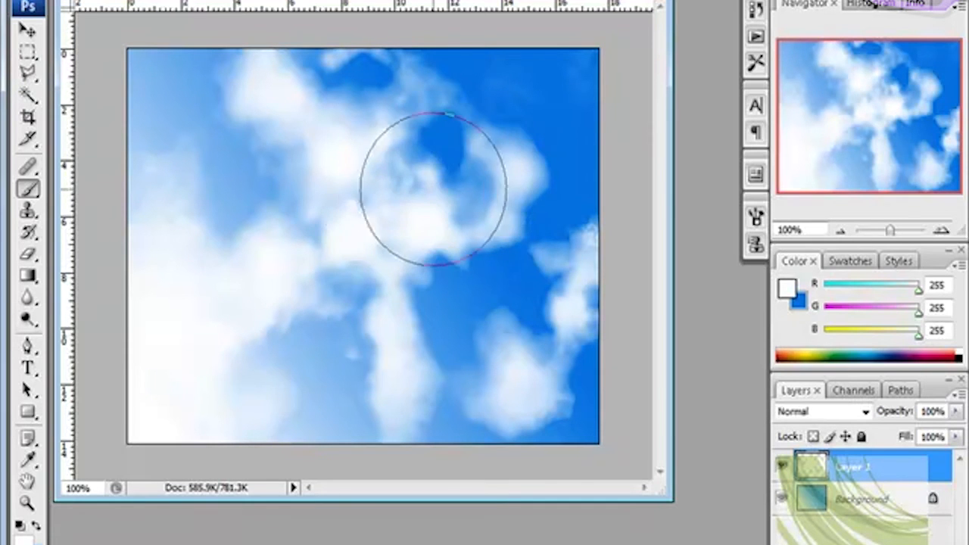
left_click(401, 184)
left_click(444, 176)
left_click(398, 202)
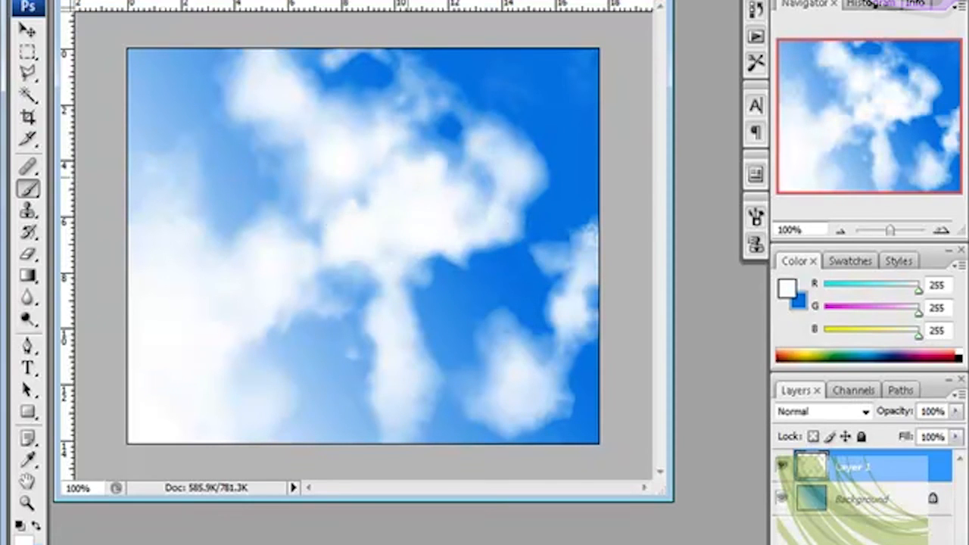
key("bracketright")
key("bracketright")
left_click(453, 209)
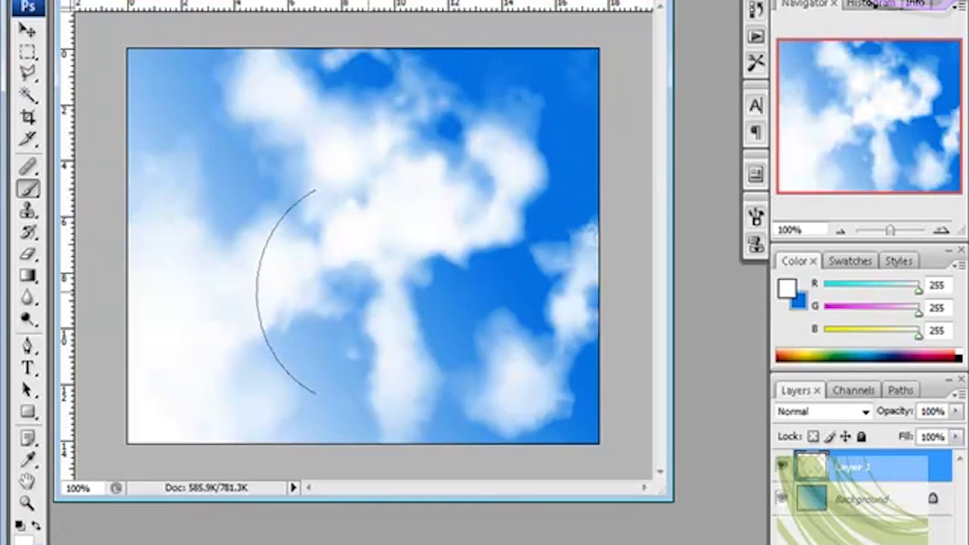
Step: Paint faint wisps between the central cloud and the lower-right cloud, varying the brush size
key("bracketright")
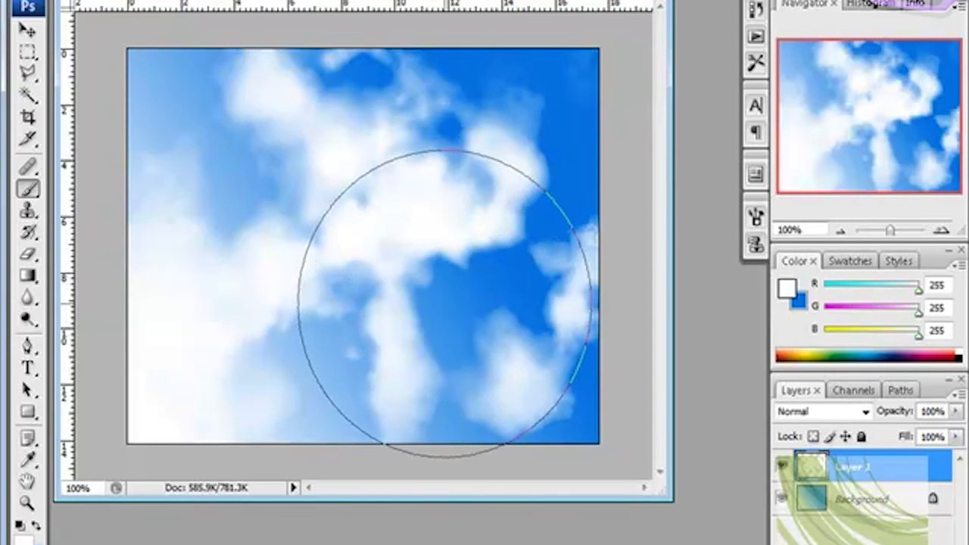
key("bracketleft")
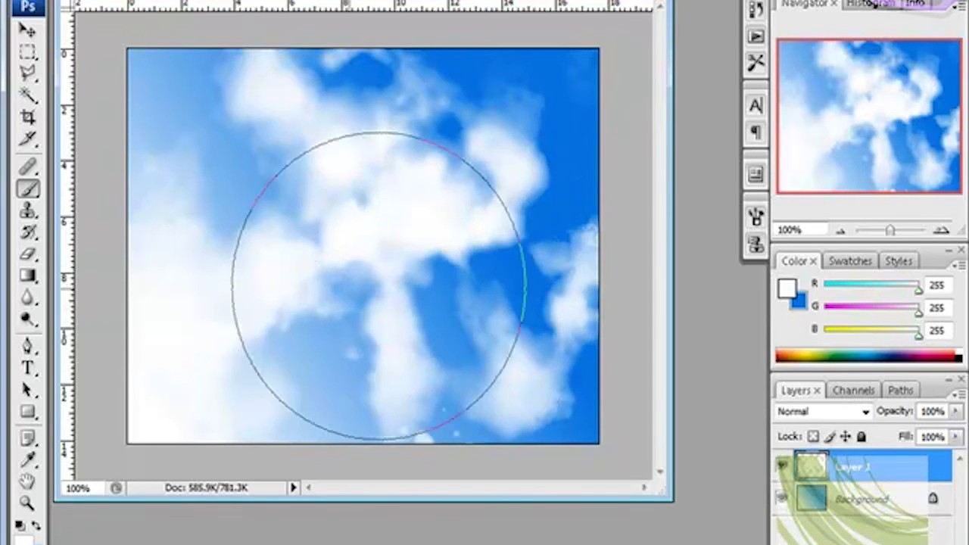
key("bracketleft")
key("bracketleft")
key("bracketleft")
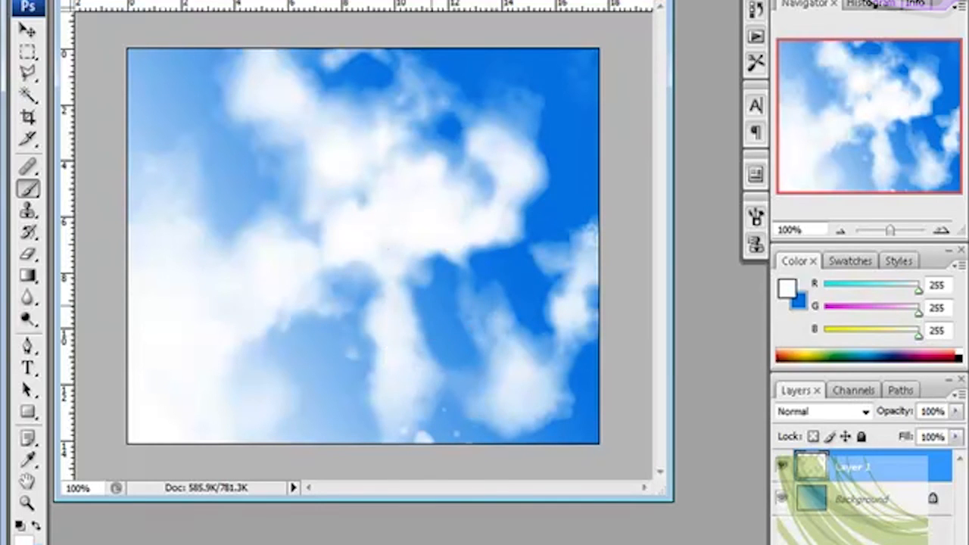
key("bracketright")
key("bracketleft")
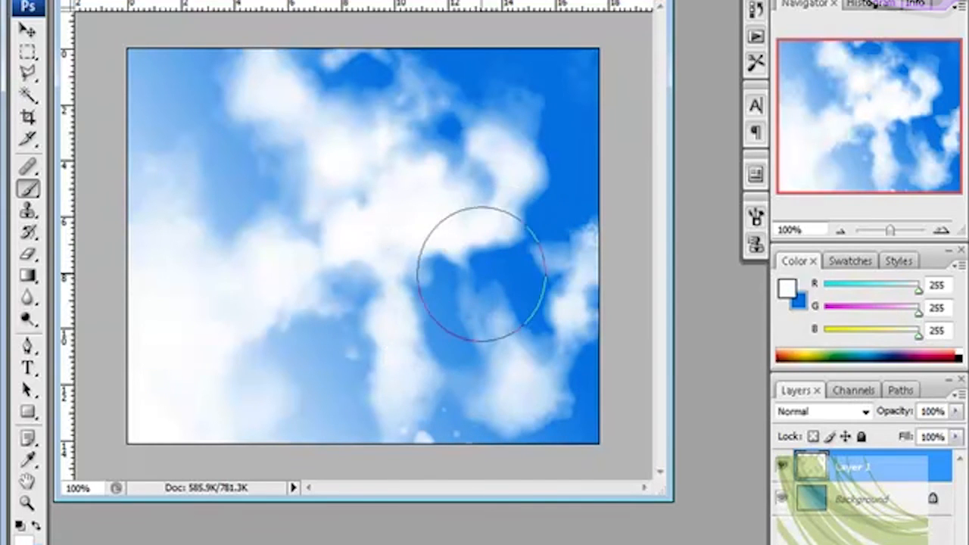
left_click(460, 275)
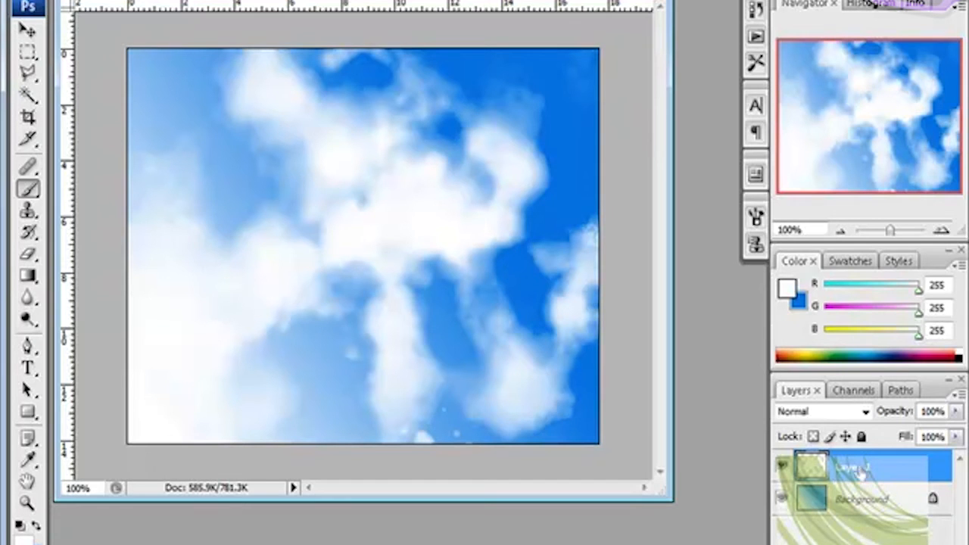
Step: Set up the Eraser tool with the soft 45 tip at 0% hardness and enlarge its diameter
left_click(30, 257)
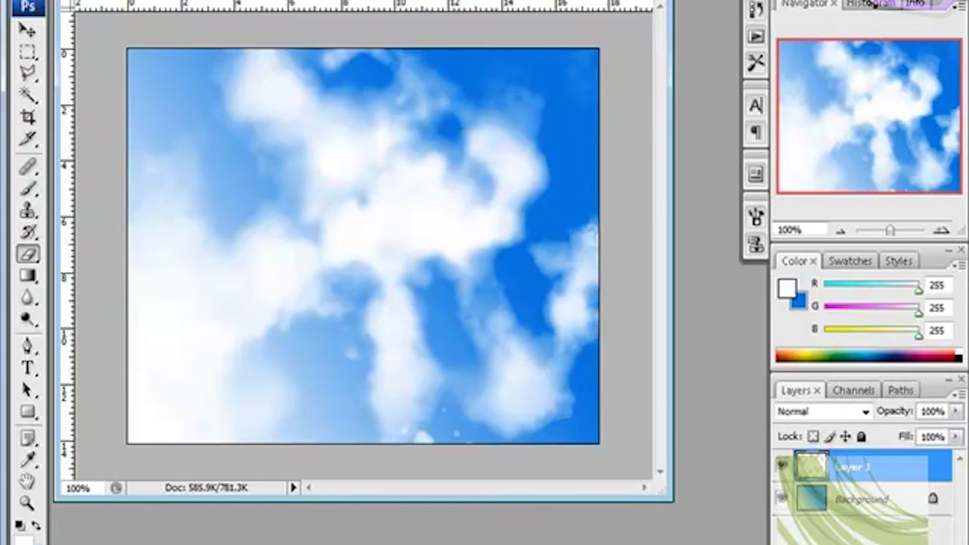
left_click(84, 0)
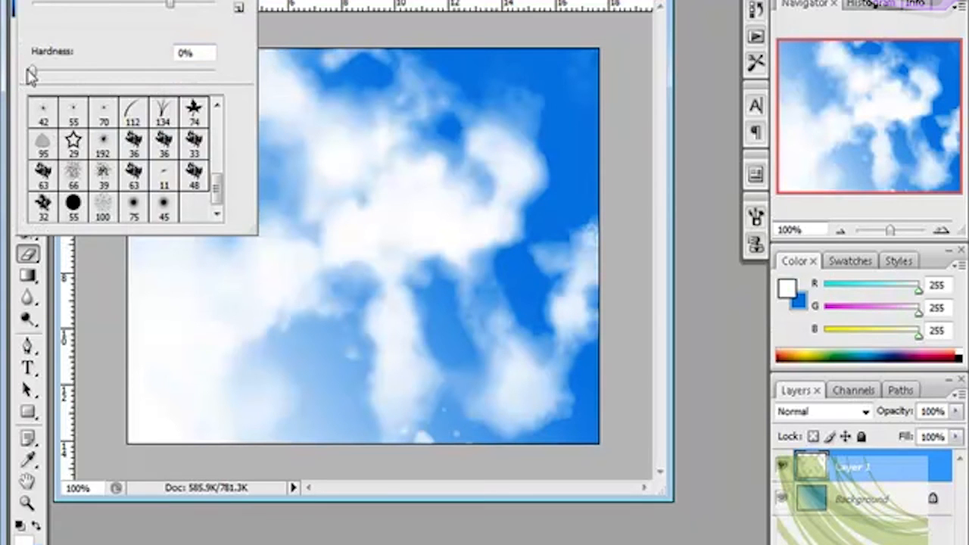
left_click_drag(217, 186, 229, 115)
left_click(72, 174)
left_click_drag(74, 4, 98, 3)
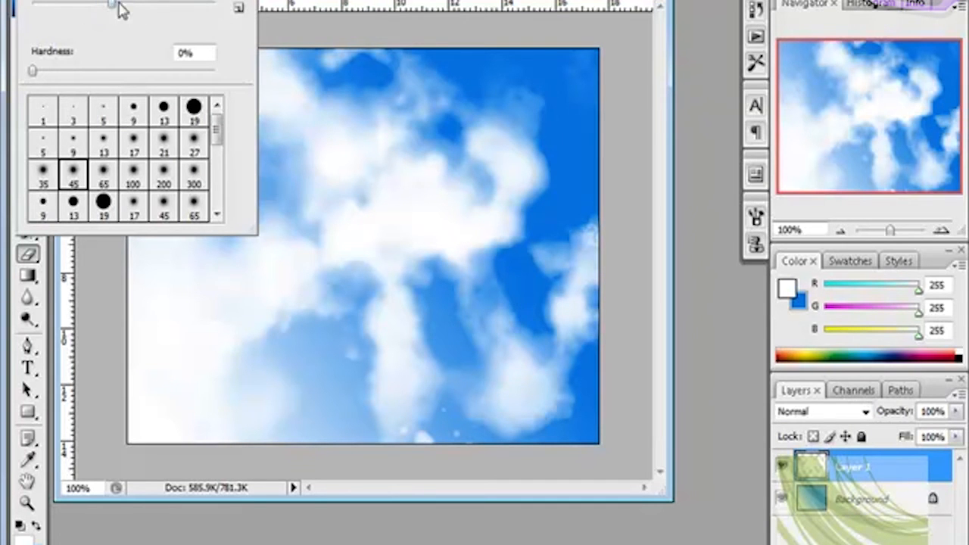
Step: Erase the cloud edges softly along the canvas borders, enlarging the eraser further
mouse_move(365, 39)
left_mouse_down()
mouse_move(364, 49)
mouse_move(304, 38)
mouse_move(270, 54)
mouse_move(184, 48)
mouse_move(199, 54)
mouse_move(162, 56)
mouse_move(115, 101)
mouse_move(115, 260)
mouse_move(98, 410)
mouse_move(270, 434)
mouse_move(210, 456)
mouse_move(439, 464)
mouse_move(363, 458)
mouse_move(485, 442)
left_mouse_up()
key("bracketright")
key("bracketright")
key("bracketright")
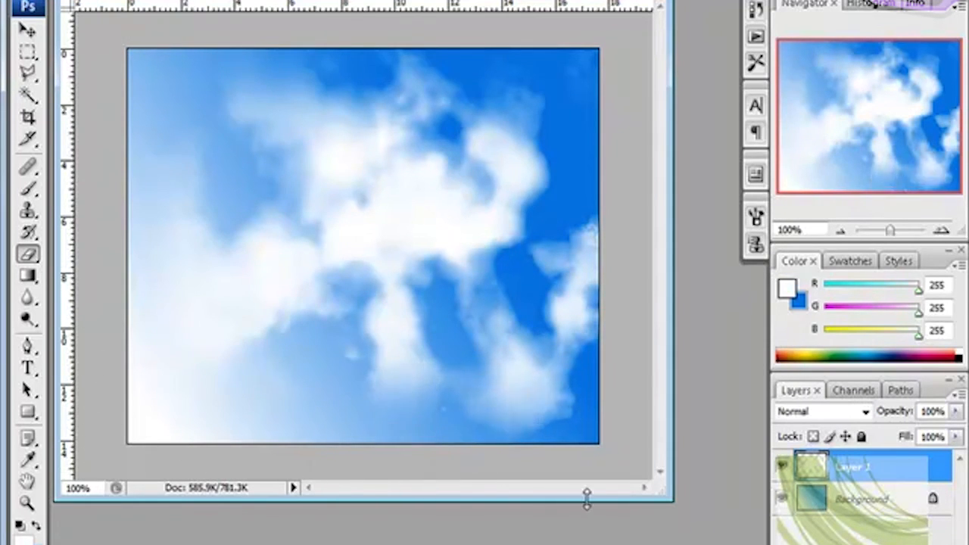
mouse_move(644, 326)
left_mouse_down()
mouse_move(635, 199)
mouse_move(652, 356)
mouse_move(628, 192)
mouse_move(627, 244)
mouse_move(633, 181)
mouse_move(648, 406)
mouse_move(637, 449)
mouse_move(503, 451)
left_mouse_up()
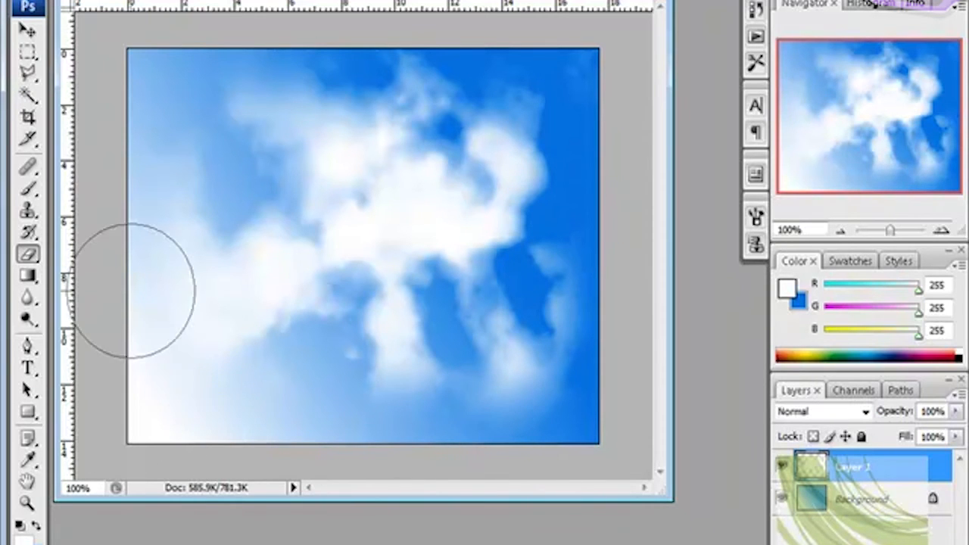
mouse_move(151, 47)
left_mouse_down()
mouse_move(275, 32)
mouse_move(516, 33)
mouse_move(487, 22)
mouse_move(587, 31)
mouse_move(599, 103)
left_mouse_up()
Step: Toggle the Background layer's visibility repeatedly to examine the clouds against transparency
left_click(28, 31)
left_click(783, 500)
left_click(783, 500)
left_click(784, 500)
left_click(783, 501)
left_click(784, 500)
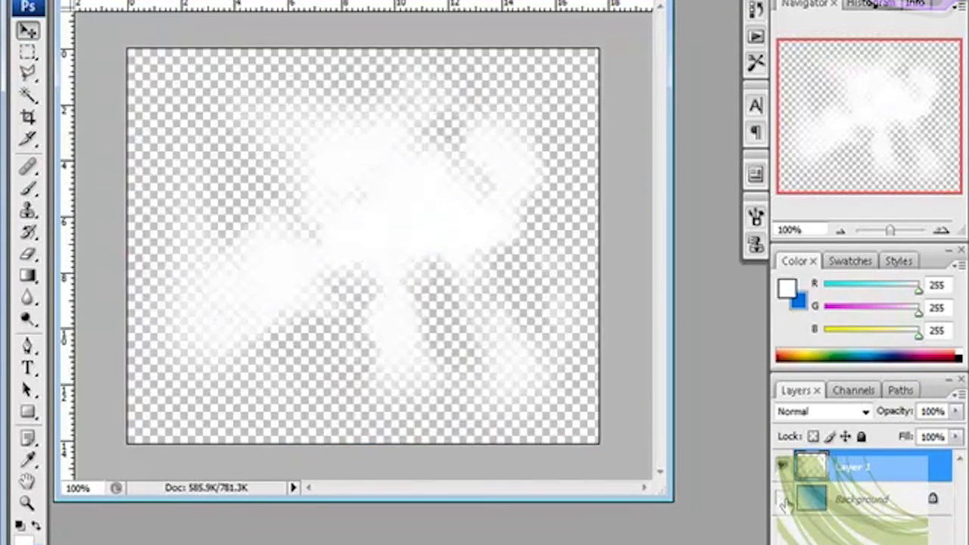
left_click(784, 500)
left_click(783, 500)
left_click(784, 500)
left_click(784, 500)
Step: Delete the Background layer, keeping only the cloud layer
left_click(897, 505)
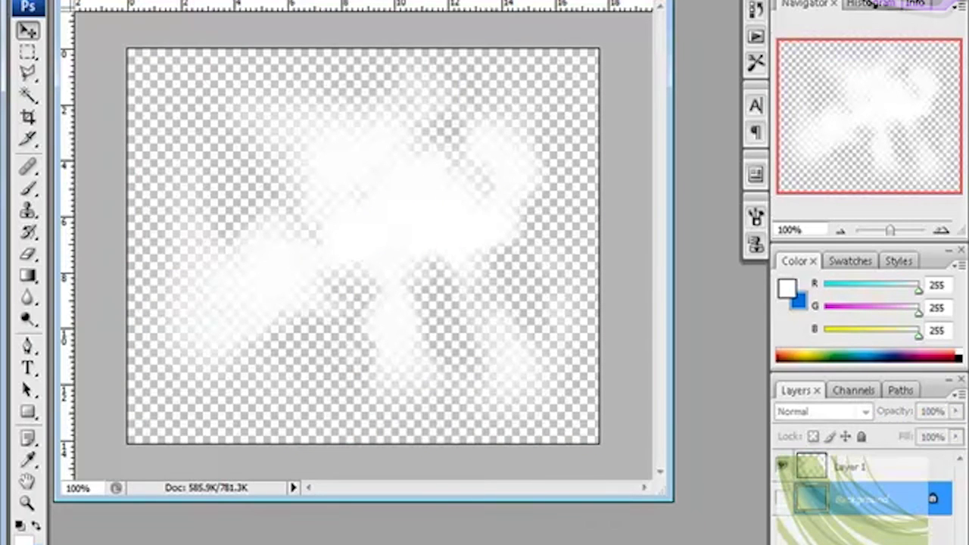
key("Delete")
left_click(515, 190)
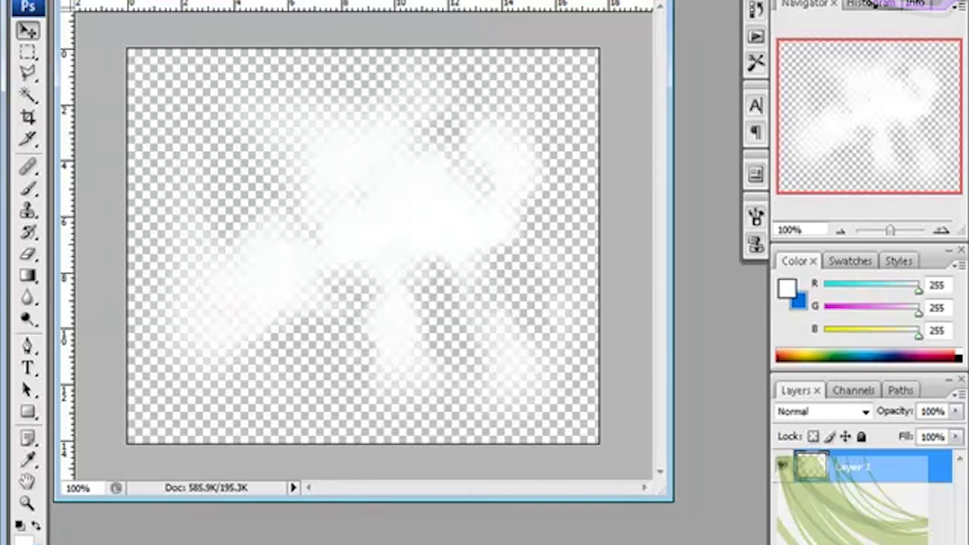
Step: Save the cloud image as cloads in Photoshop format with its layers and transparency
left_click(19, 0)
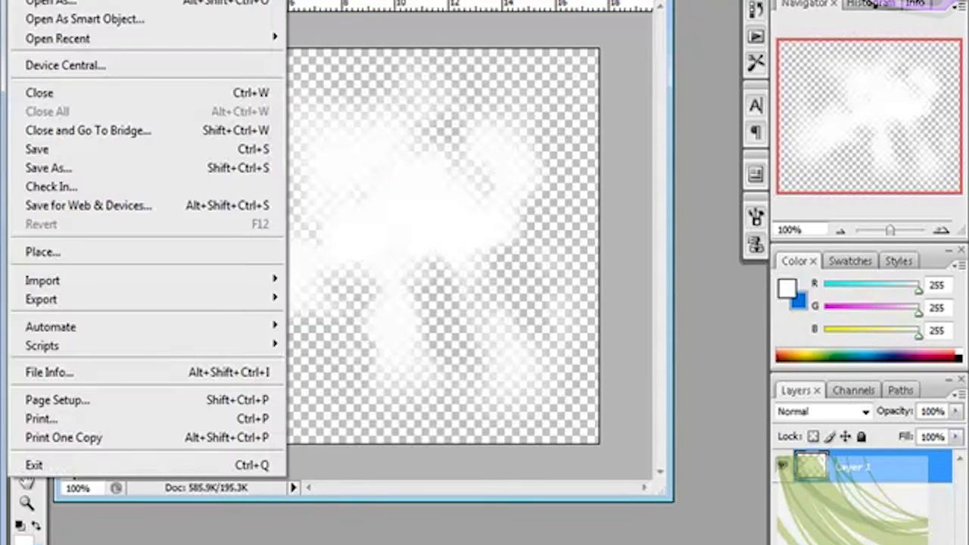
left_click(101, 168)
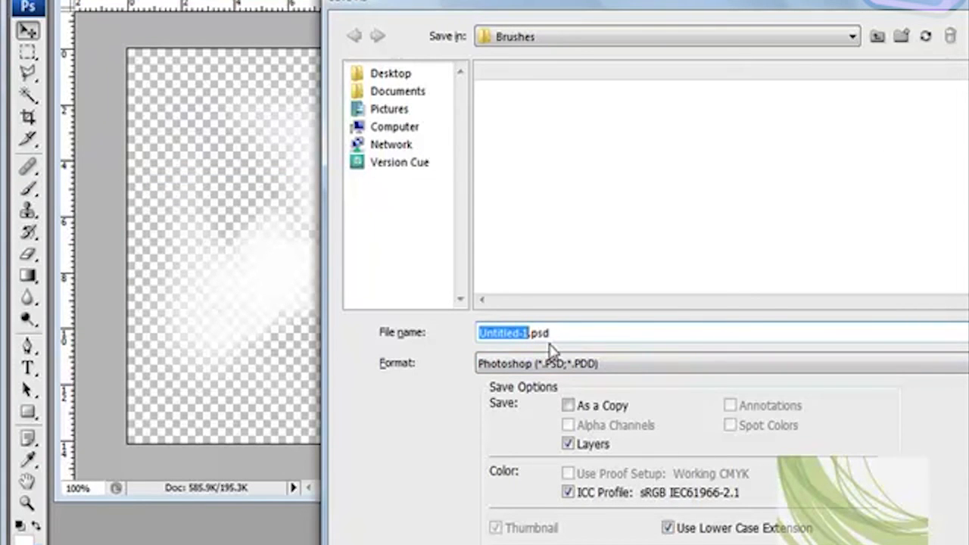
type("d")
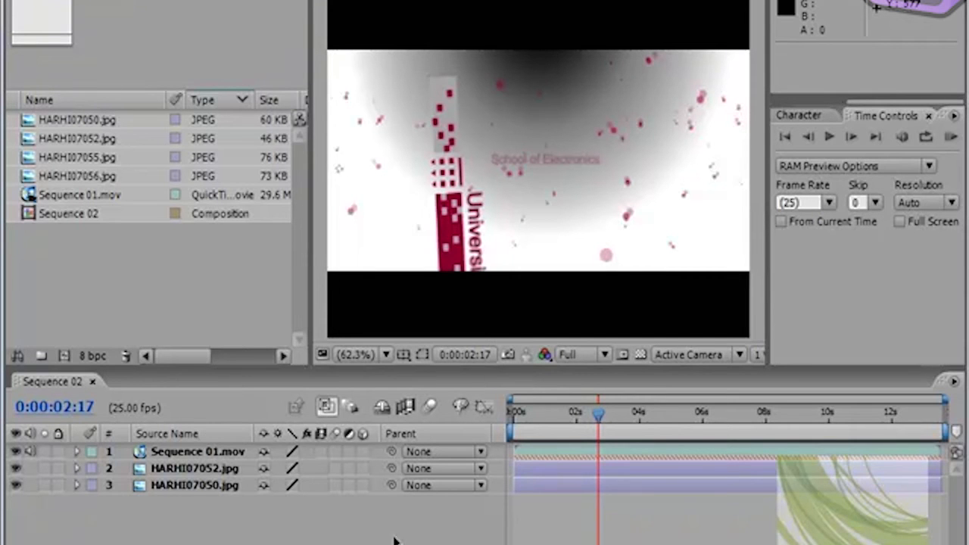
Step: Switch to After Effects and import cloads.psd from the file browser as Footage with merged layers
left_click(469, 530)
key("alt+Tab")
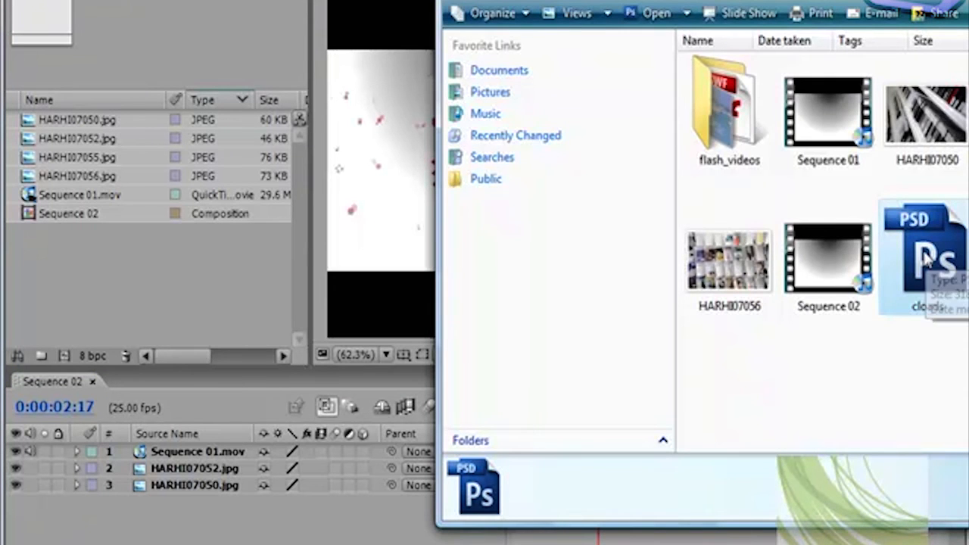
left_click_drag(927, 257, 214, 298)
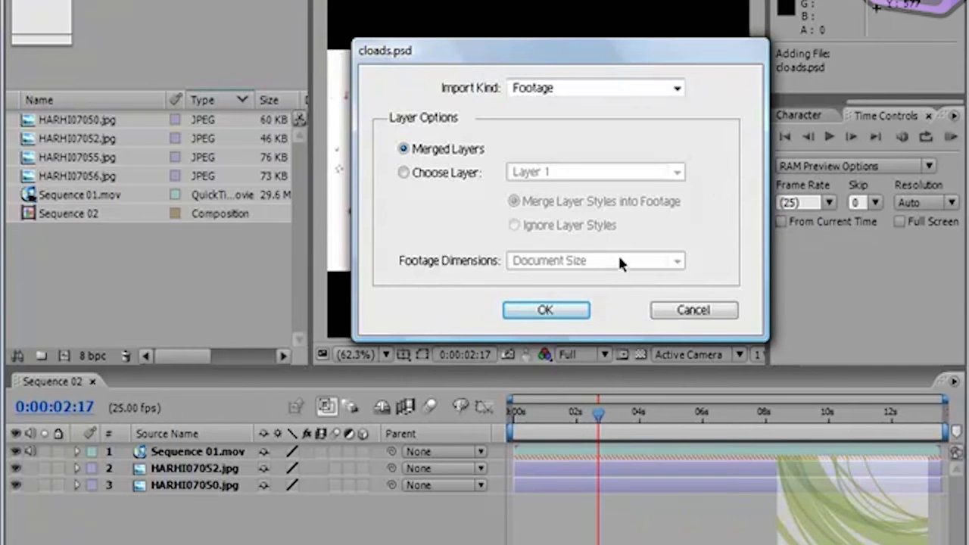
left_click(676, 89)
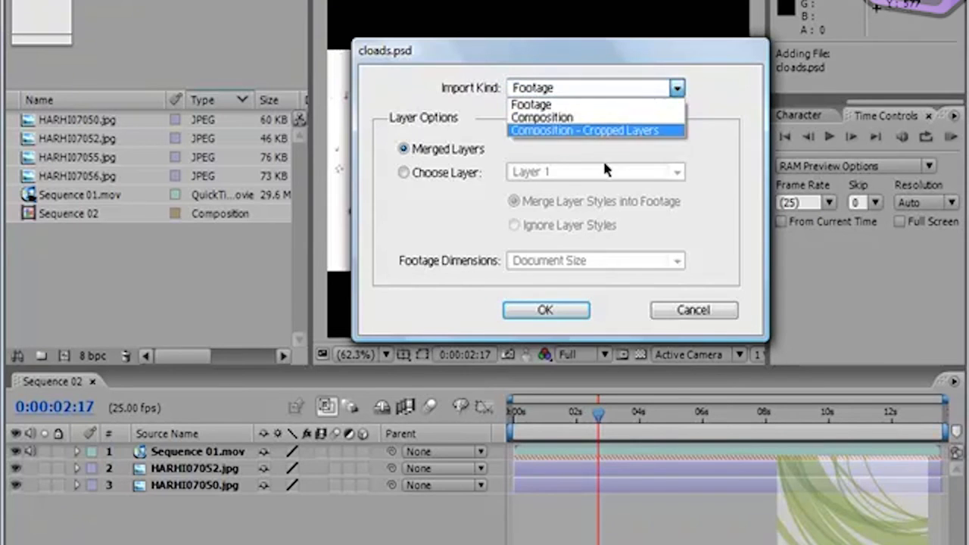
left_click(530, 105)
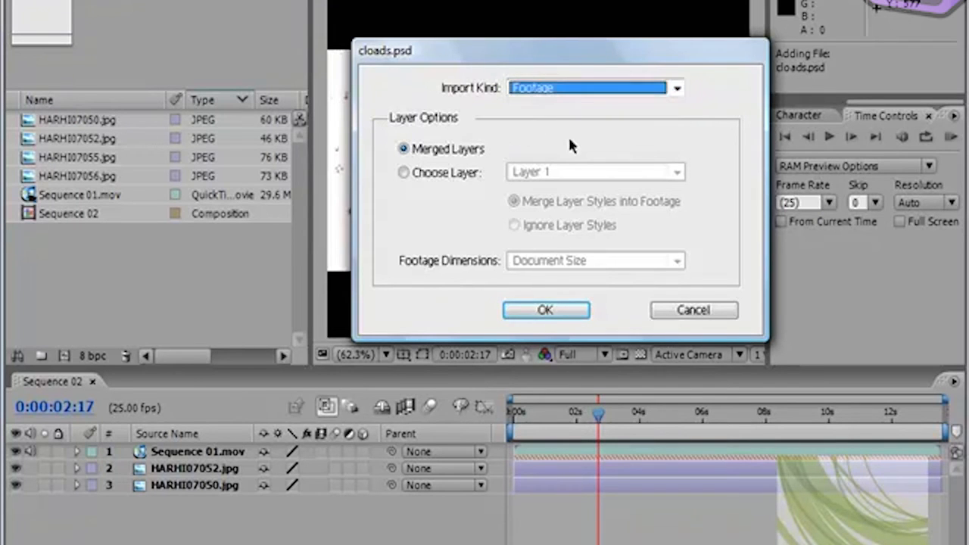
left_click(541, 310)
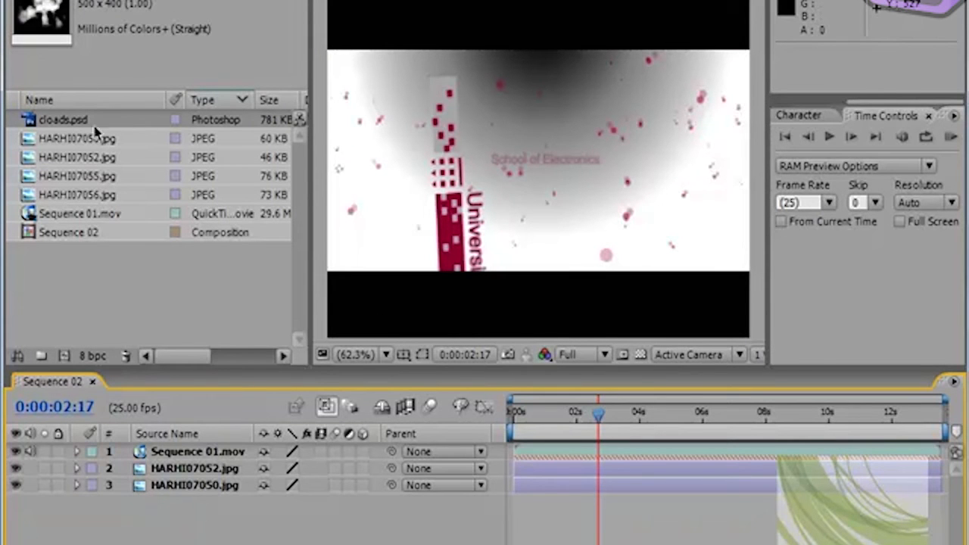
Step: Add cloads.psd to the Sequence 02 timeline as the lowest layer
left_click_drag(30, 124, 182, 523)
left_click(57, 504)
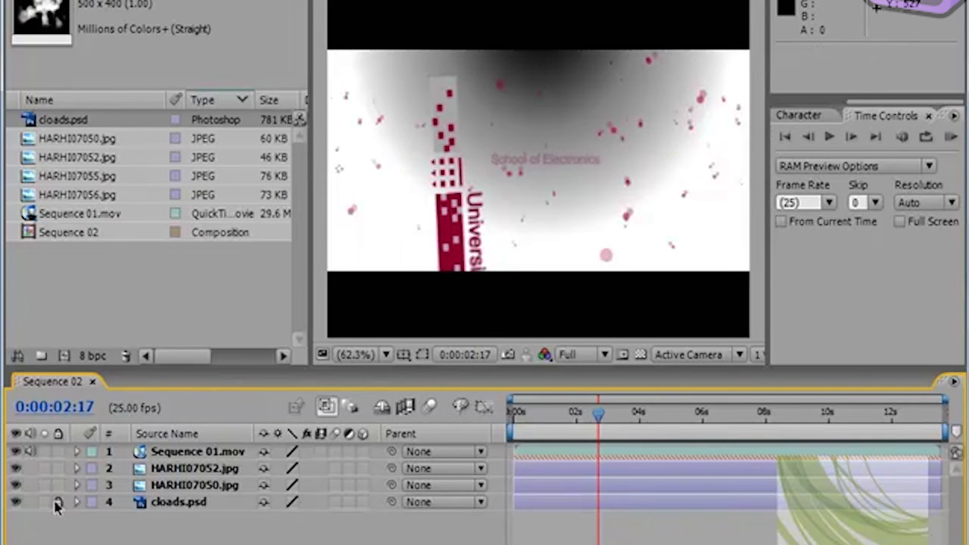
Step: Solo and unsolo the cloads.psd layer to view the clouds on their own
left_click(45, 503)
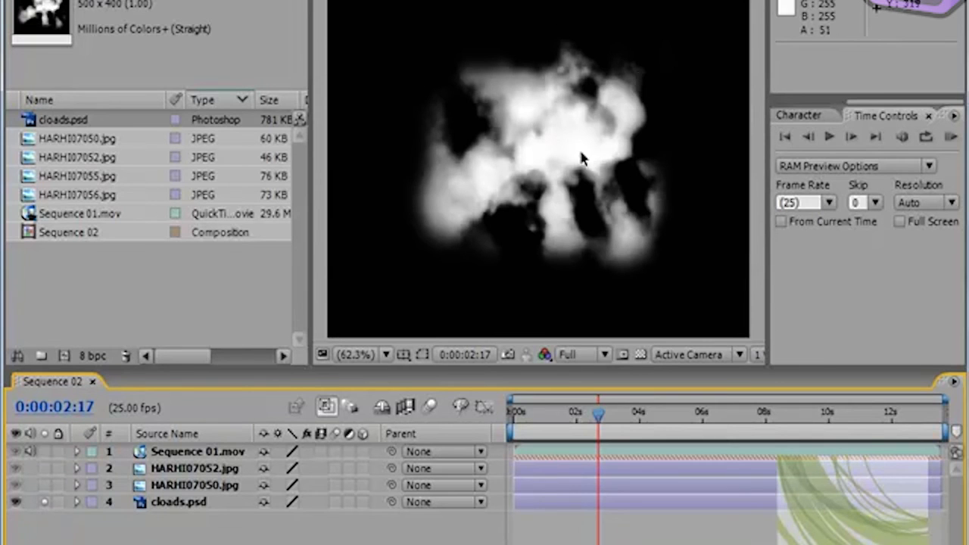
left_click(44, 504)
left_click(44, 502)
left_click(45, 502)
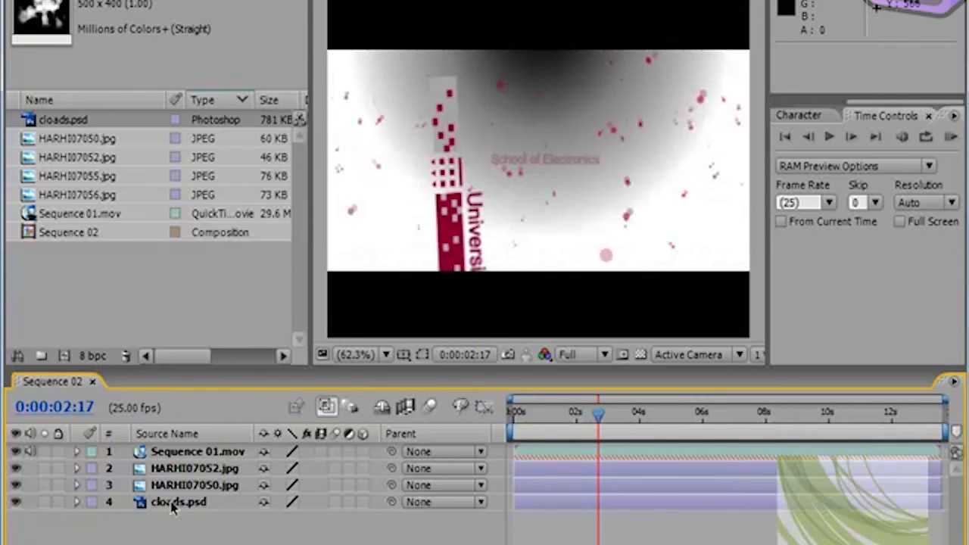
Step: Bring the cloads.psd layer to the top of the stack and position it over the video at about 369.6, 283.2
left_click(189, 503)
left_click_drag(189, 512, 195, 449)
left_click_drag(568, 151, 641, 132)
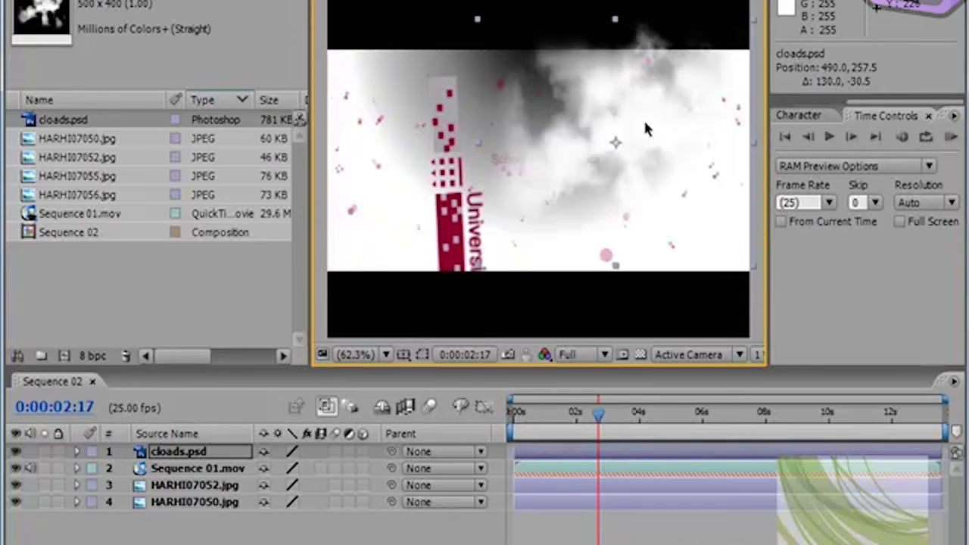
left_click_drag(645, 94, 576, 121)
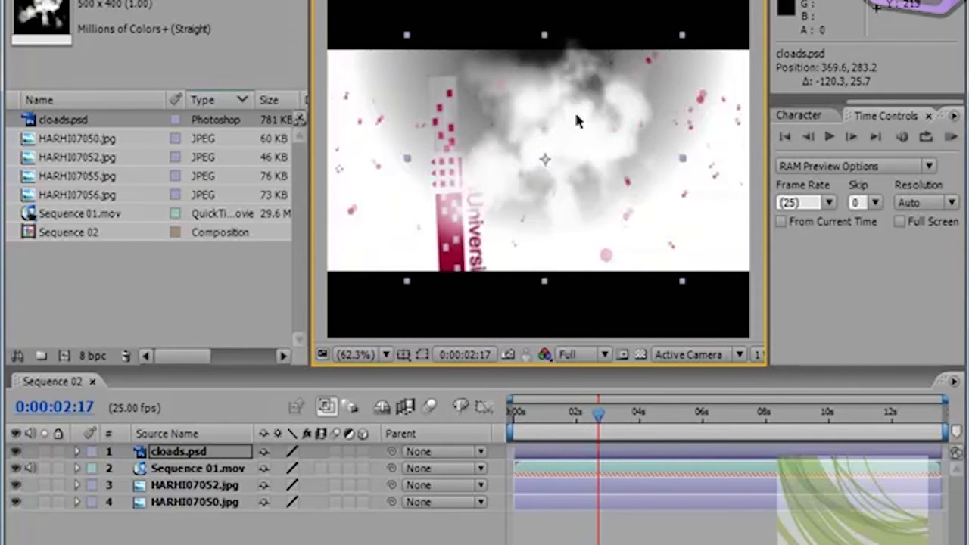
Step: Try a 50% opacity on the cloads.psd layer and undo it
left_click(161, 1)
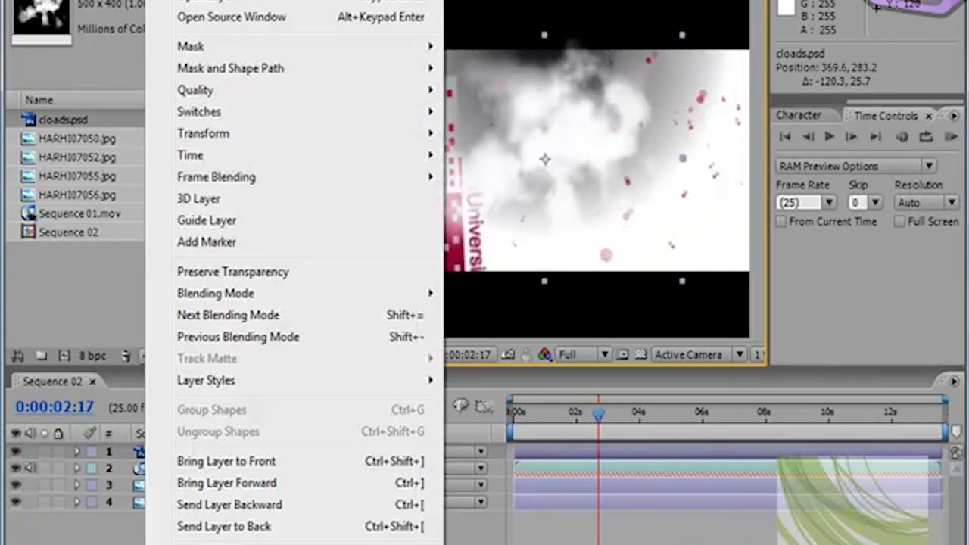
mouse_move(255, 136)
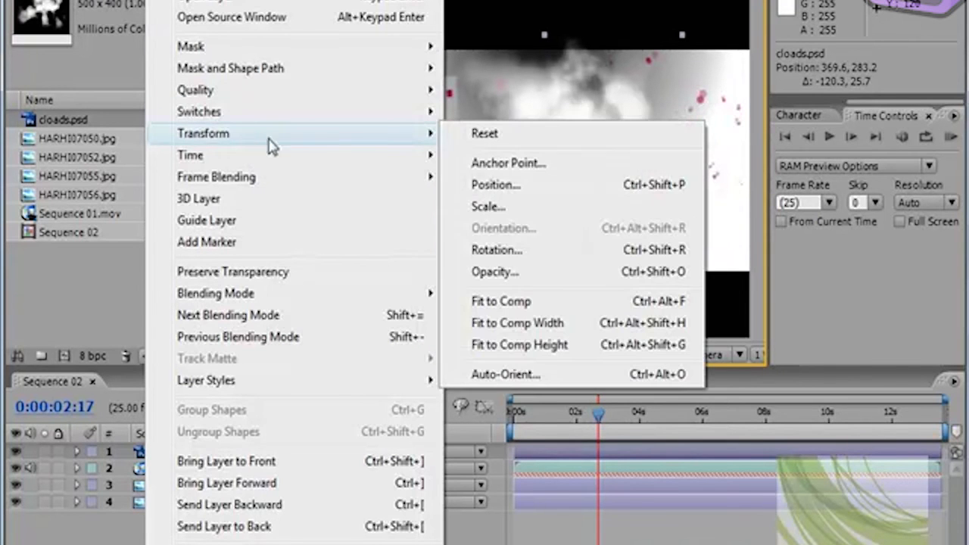
left_click(538, 273)
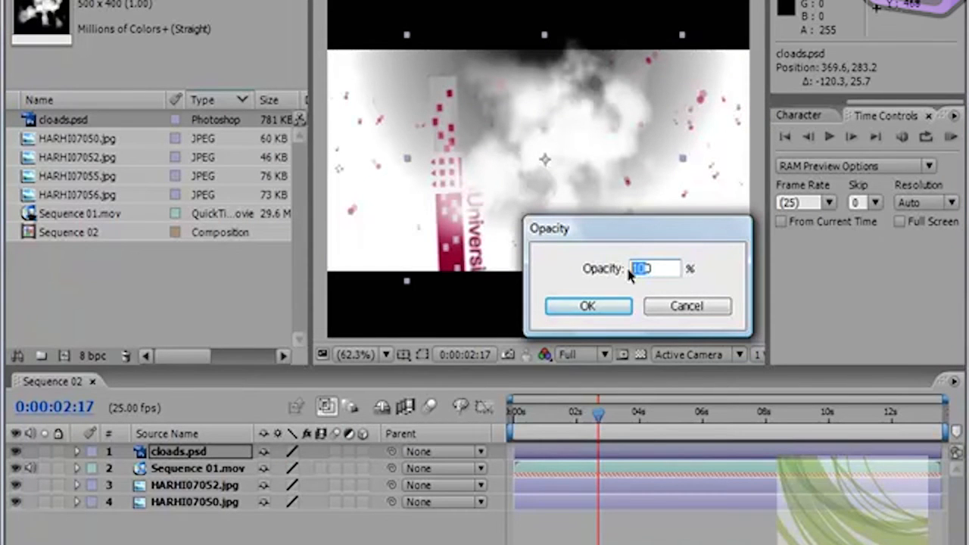
type("50")
left_click(605, 305)
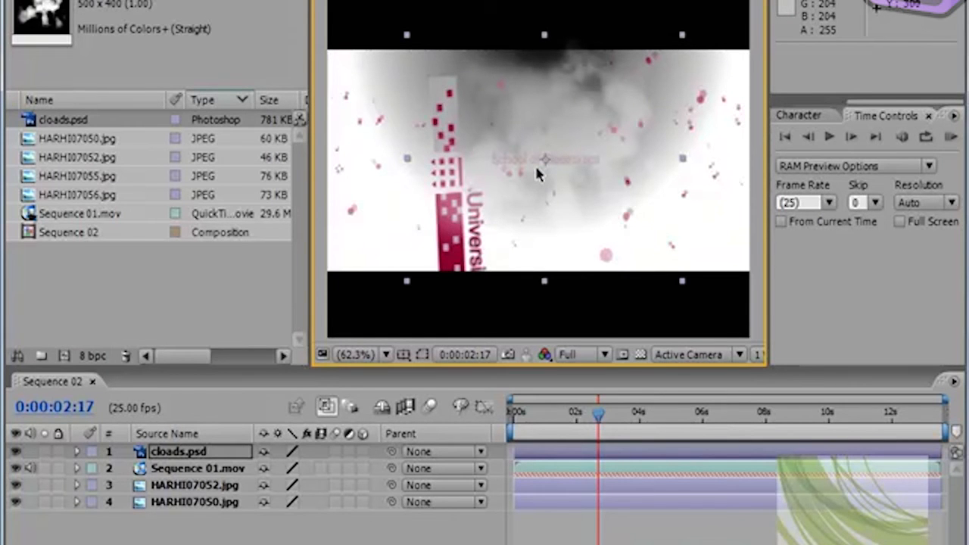
key("ctrl+z")
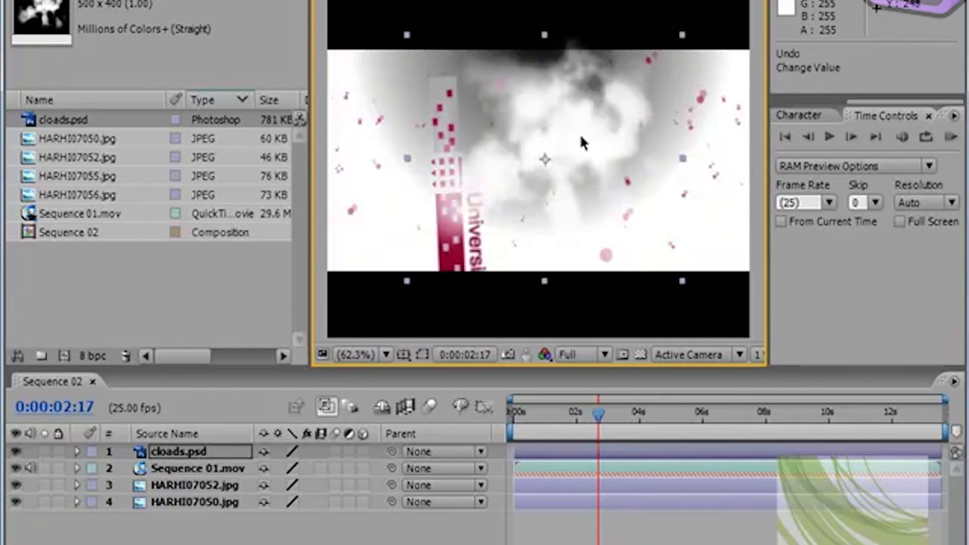
Step: Reposition the clouds toward the frame's upper left at about 161, 214.2 and move the current time to 0:00:01:07
left_click_drag(571, 143, 597, 143)
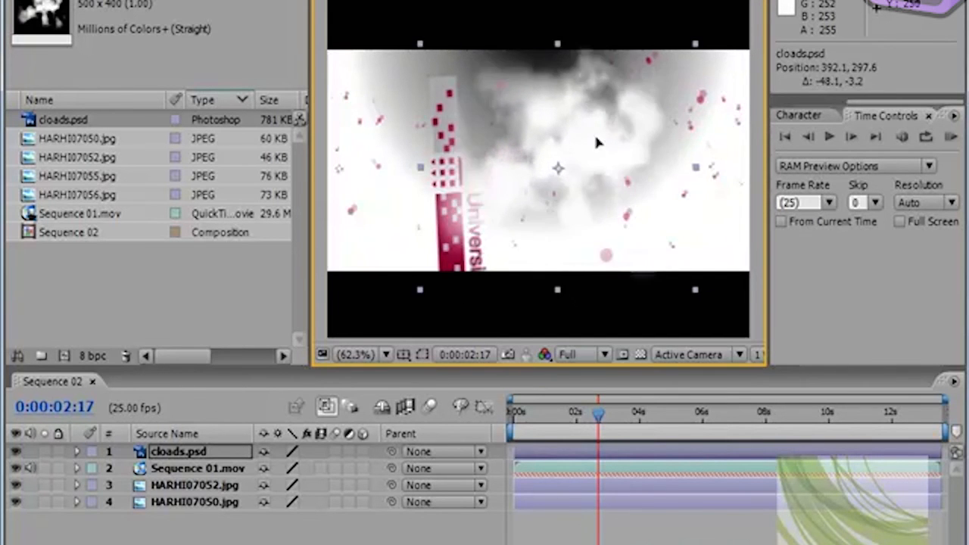
left_click(77, 452)
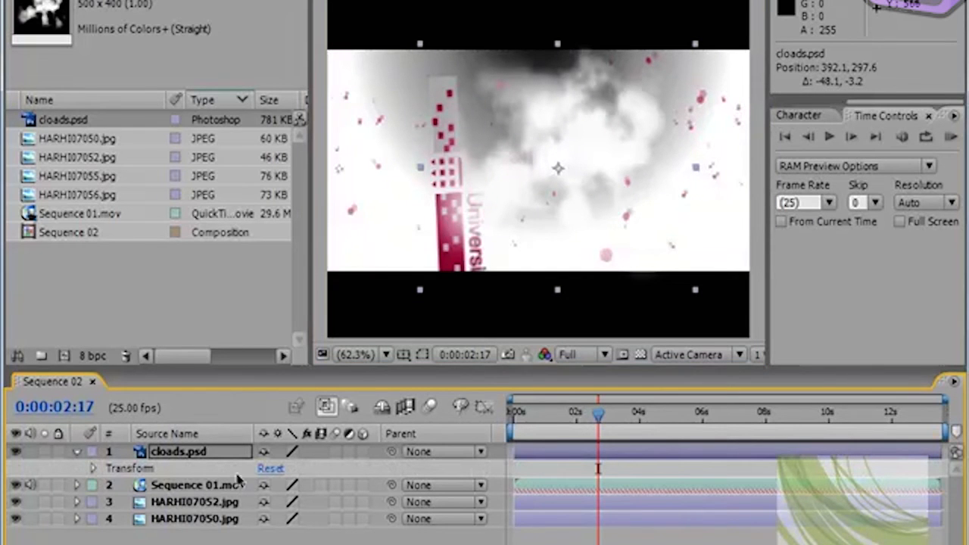
left_click(76, 451)
left_click_drag(599, 138, 447, 79)
left_click_drag(594, 411, 555, 442)
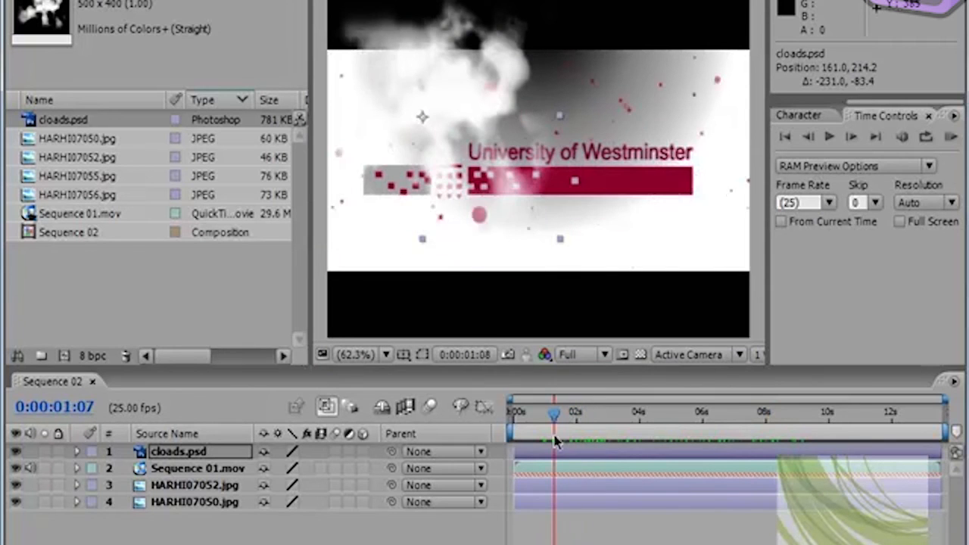
Step: Move the current time to 0:00:02:22 and reposition the cloads.psd clouds at about 178.7, 230.2
left_click_drag(466, 109, 580, 187)
left_click_drag(513, 452, 635, 452)
left_click_drag(561, 426, 672, 428)
left_click_drag(610, 441, 512, 452)
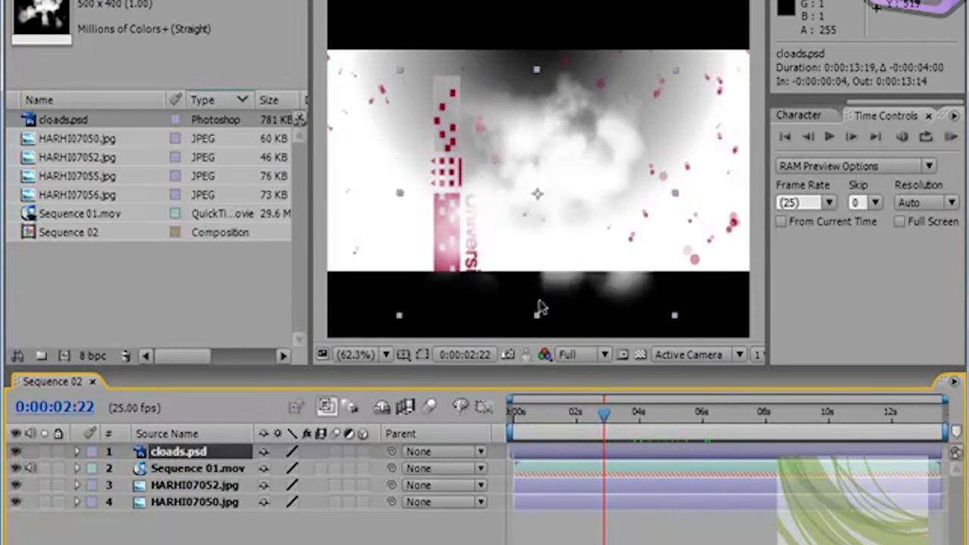
left_click(551, 229)
left_click_drag(576, 156, 457, 112)
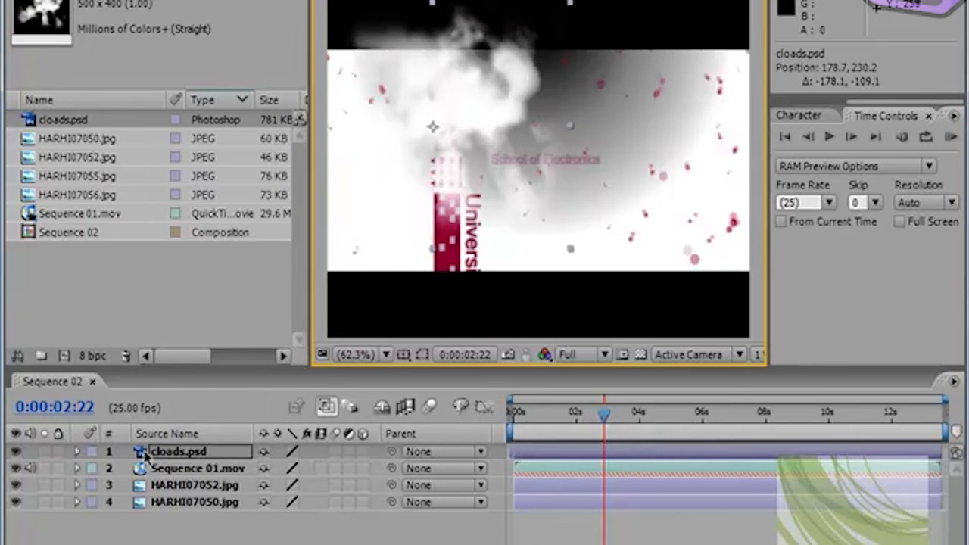
Step: Duplicate the cloads.psd layer twice, placing one copy at about 376.0, 162.9 and the other at about 562.2, 270.4
left_click(146, 453)
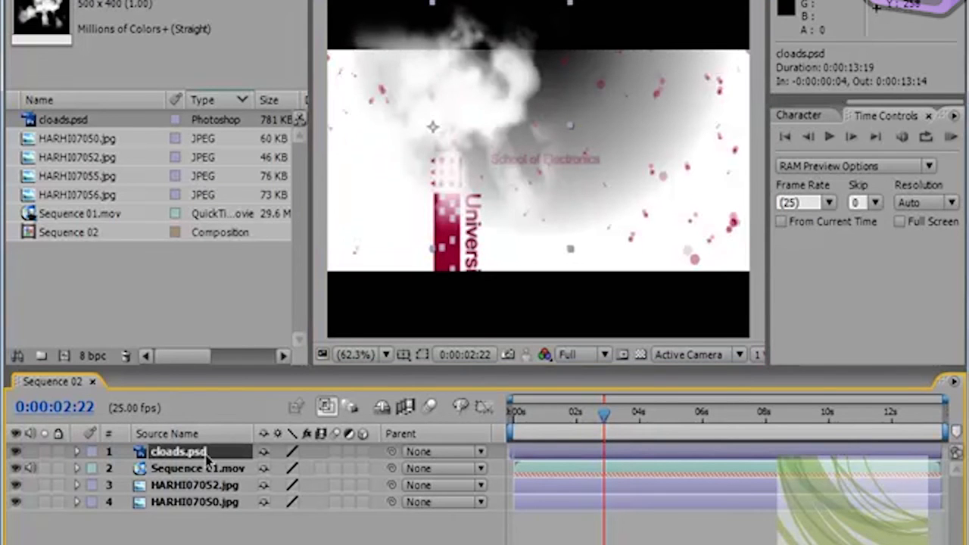
key("ctrl+d")
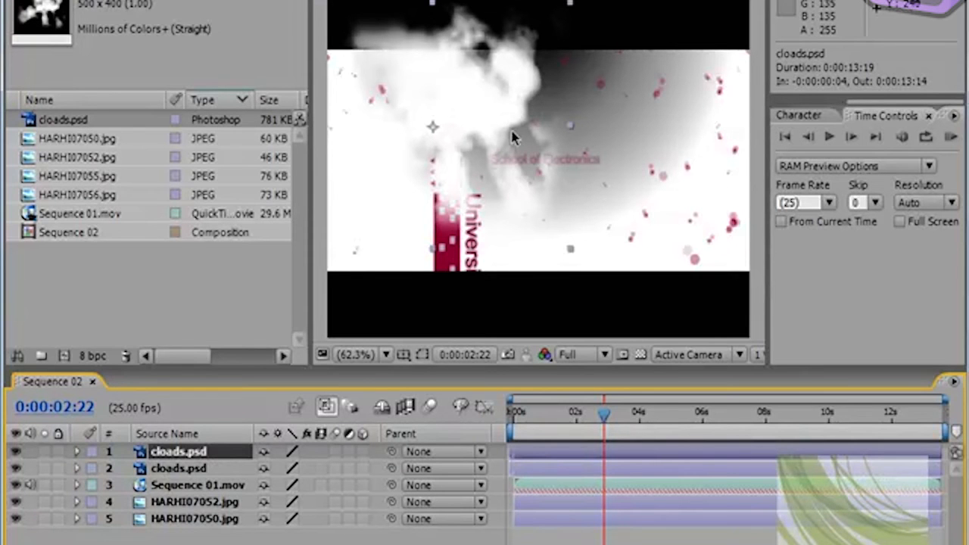
left_click_drag(481, 98, 575, 55)
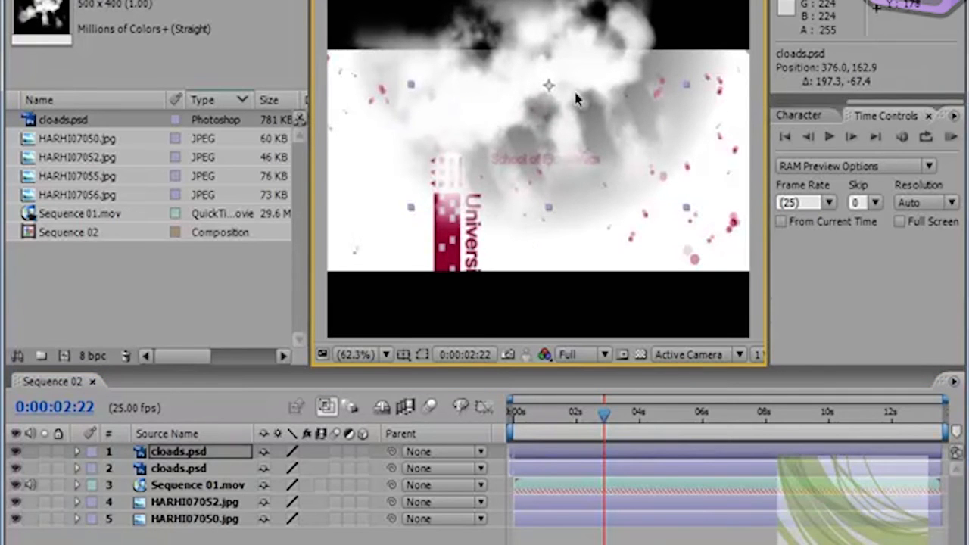
key("ctrl+d")
left_click_drag(591, 111, 676, 142)
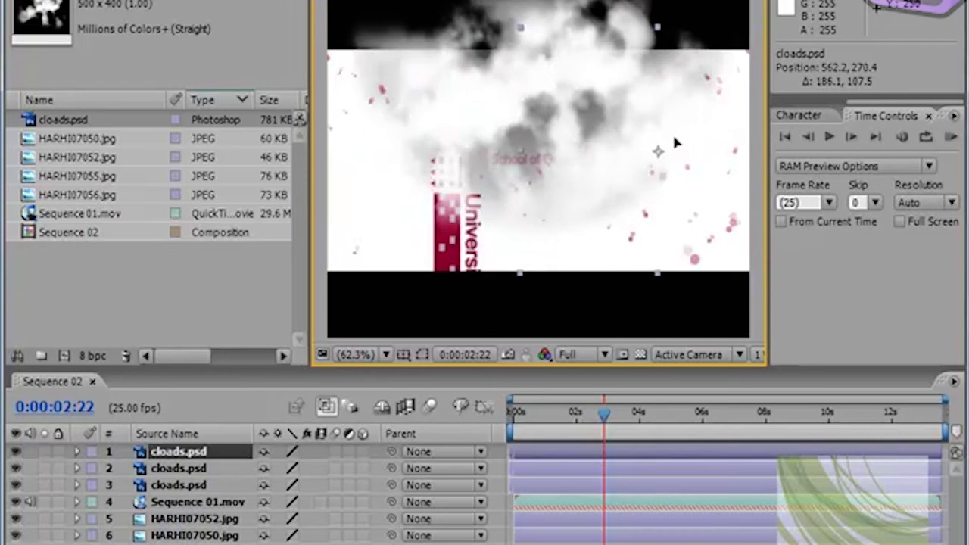
key("Return")
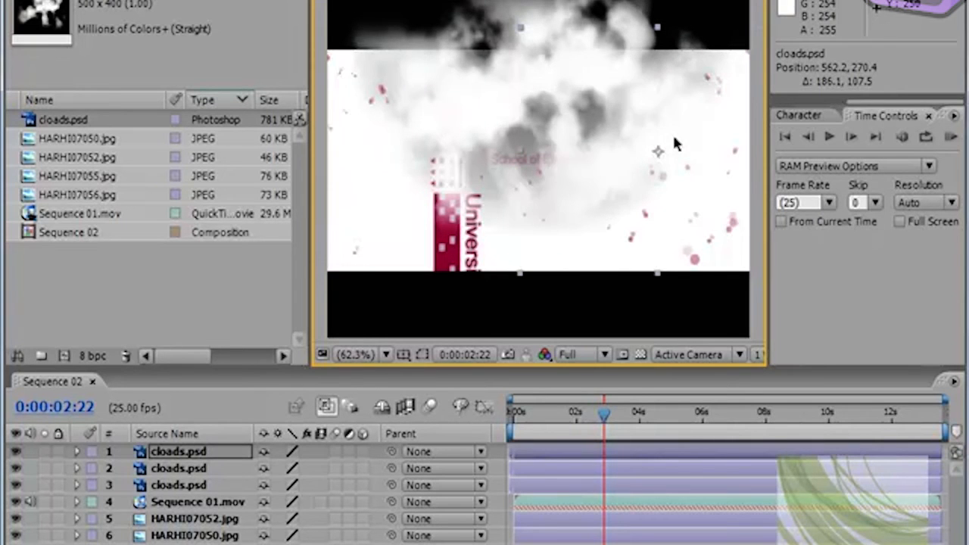
key("Return")
Step: Duplicate the clouds two more times, placing the copies at about 687.3, 392.3 and 130.6, 435.6 to cover the frame's lower part
key("ctrl+d")
left_click_drag(655, 127, 504, 250)
left_click_drag(655, 195, 729, 222)
key("ctrl+d")
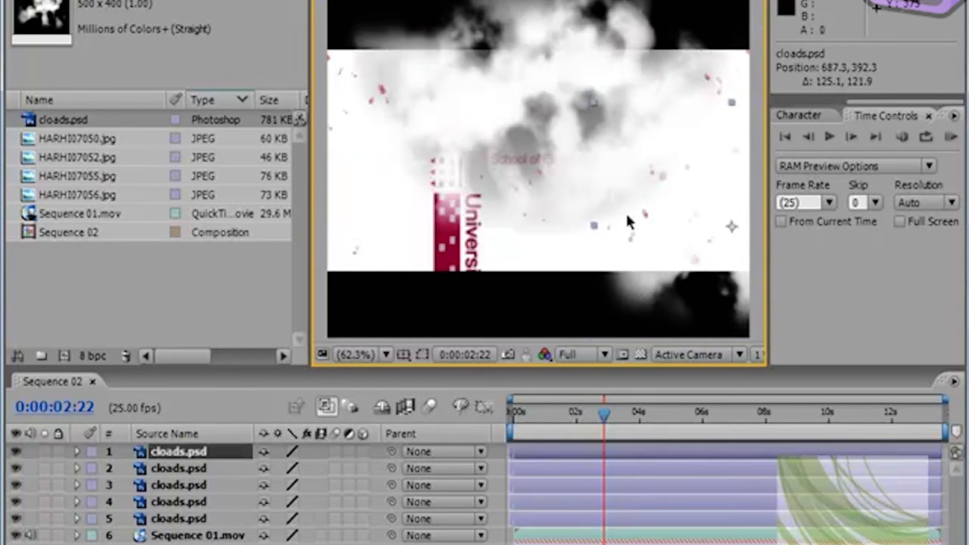
left_click_drag(563, 204, 228, 238)
mouse_move(393, 241)
left_mouse_down()
mouse_move(401, 202)
mouse_move(401, 243)
left_mouse_up()
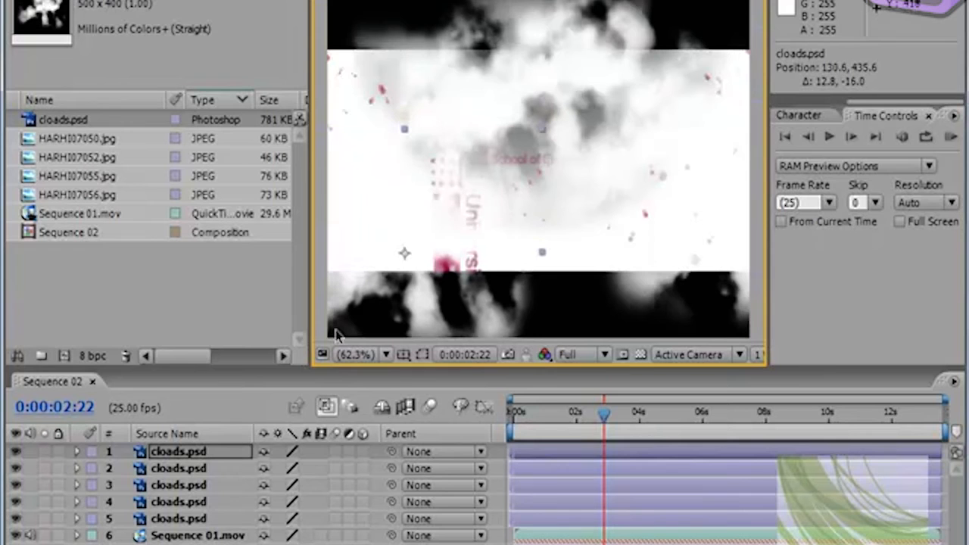
Step: Select all five cloads.psd layers and pre-compose them as Pre-comp 1, moving all attributes into the new composition
left_click(180, 519, "shift")
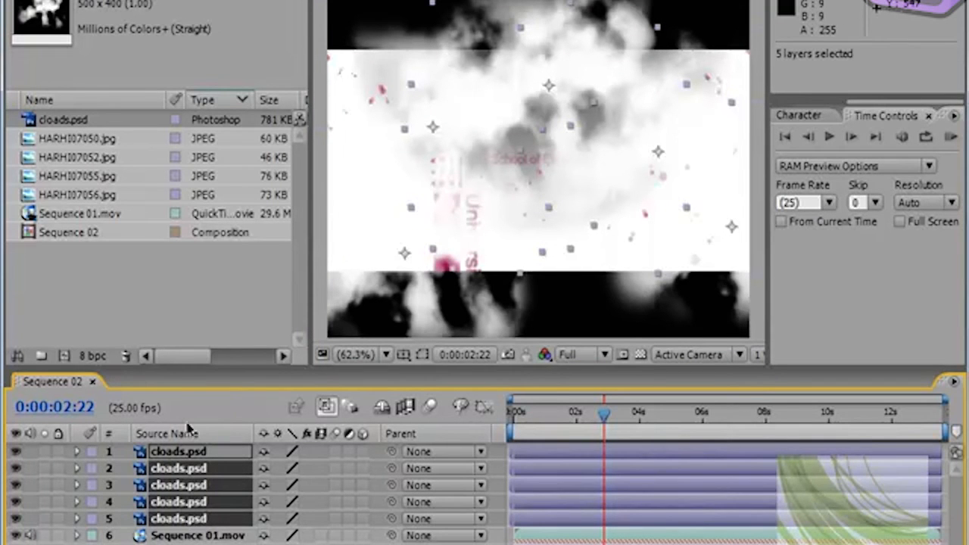
left_click_drag(521, 134, 484, 119)
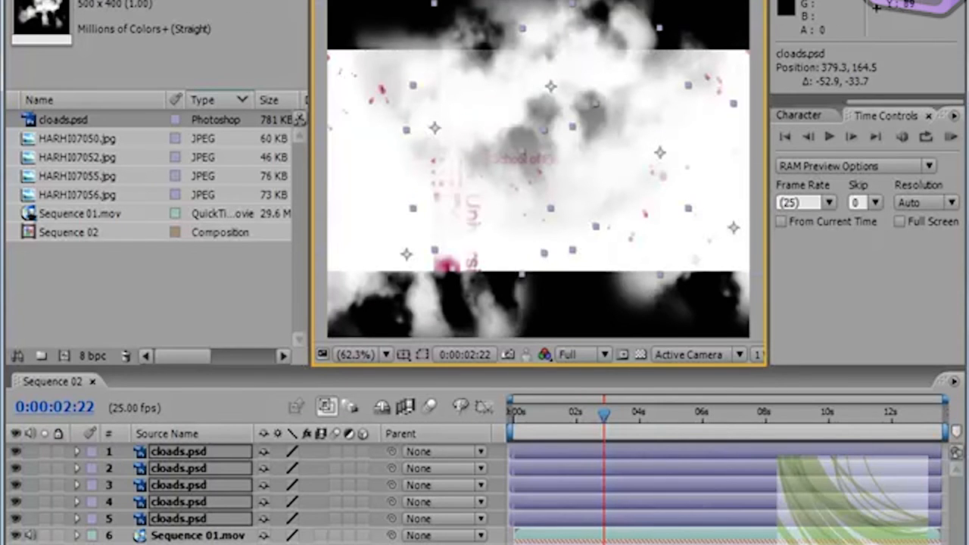
left_click(99, 1)
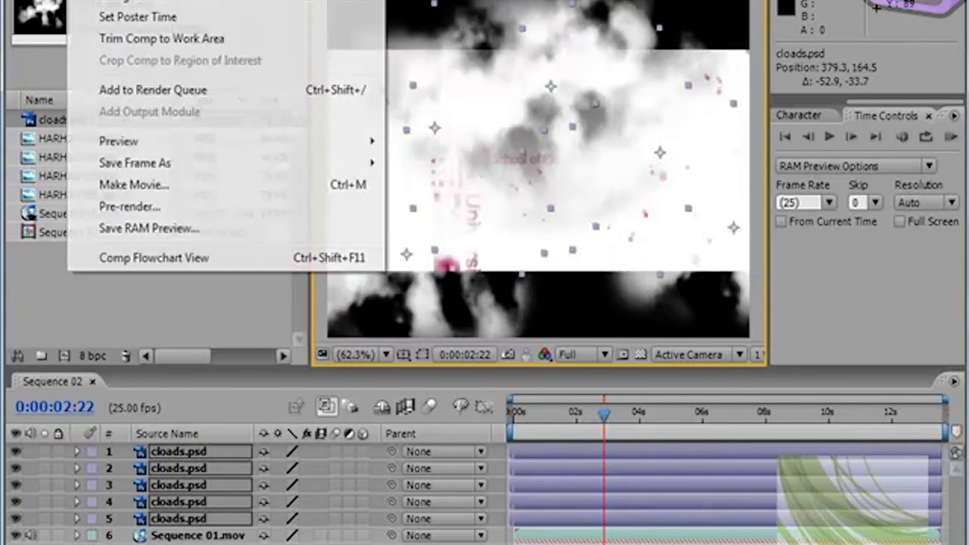
mouse_move(160, 0)
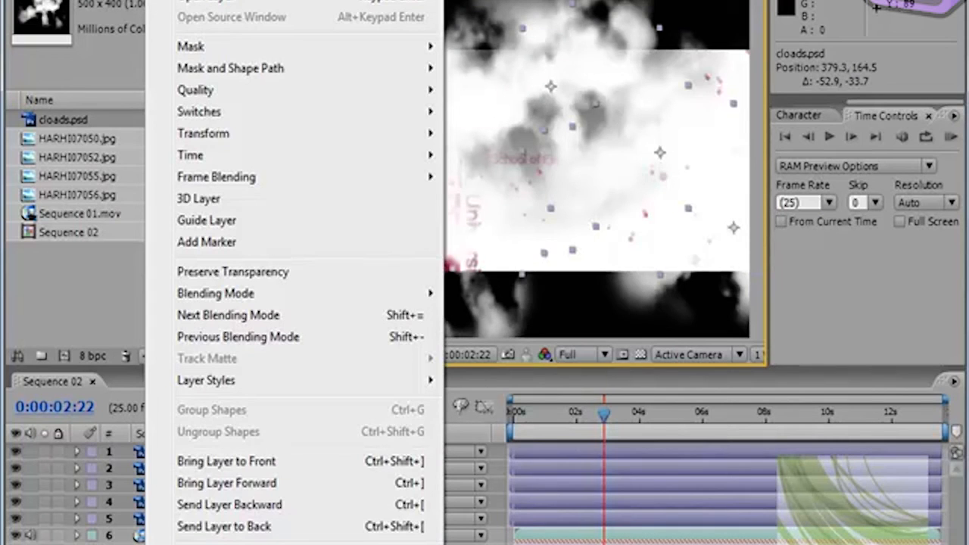
left_click(209, 544)
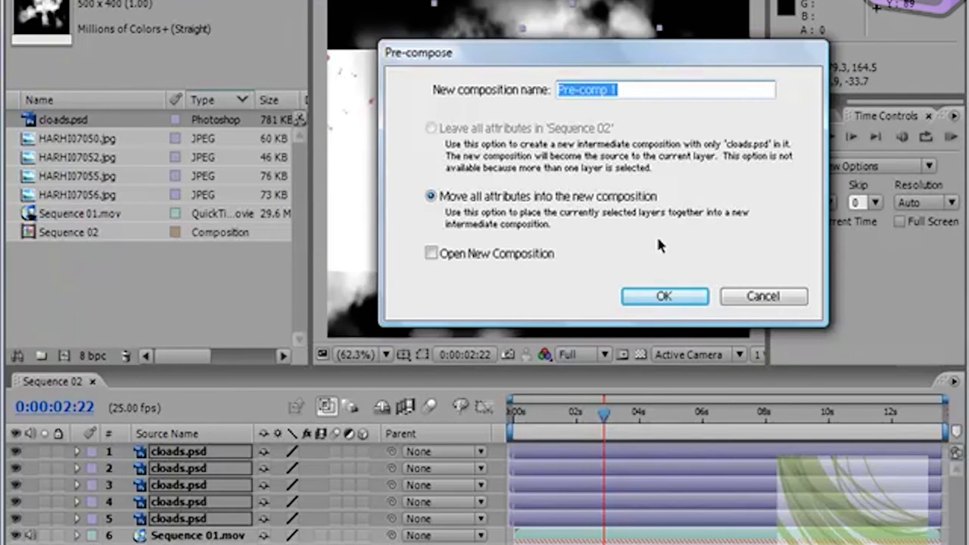
left_click(666, 296)
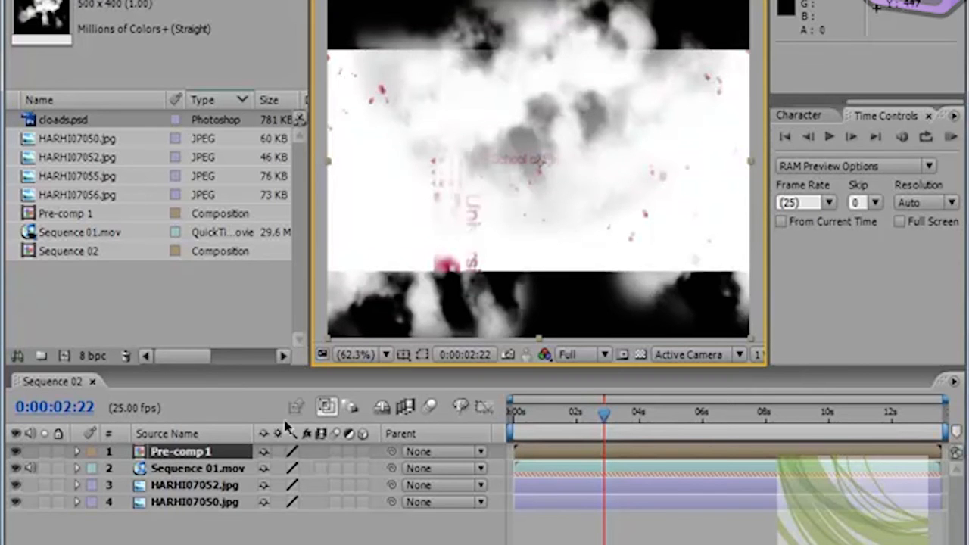
Step: Reposition the grouped clouds in Pre-comp 1 at about 334.3, 308.9 and open that composition
left_click_drag(494, 129, 566, 112)
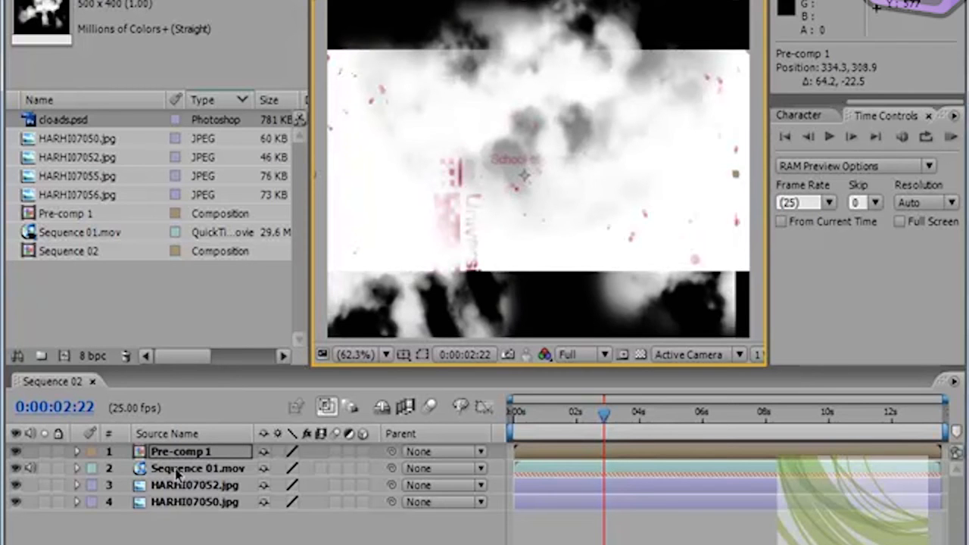
left_click(140, 452)
double_click(140, 452)
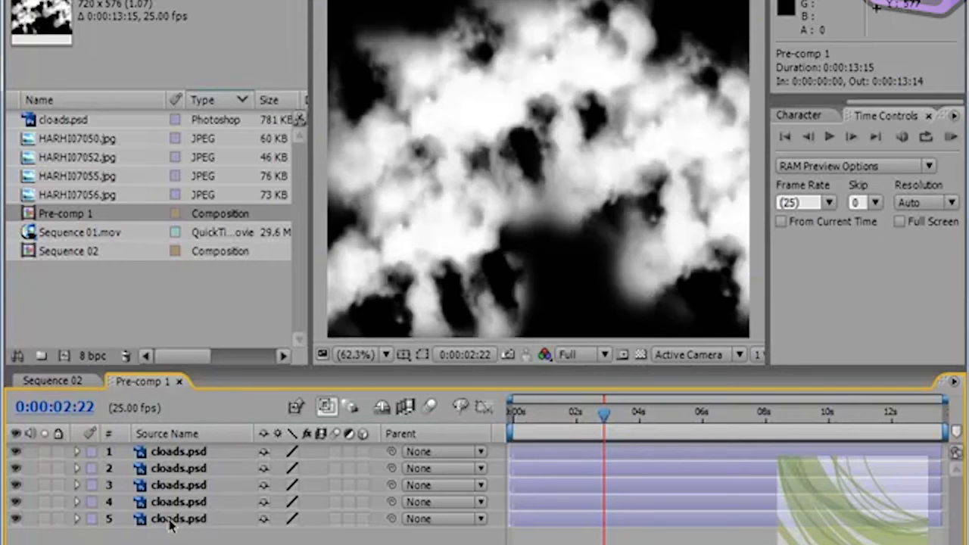
Step: Gather the separate clouds near the middle of Pre-comp 1, placing layer 5 at about 360.0, 283.2, layer 2 at 419.4, 377.8 and layer 3 at 421.0, 297.6
left_click(170, 453)
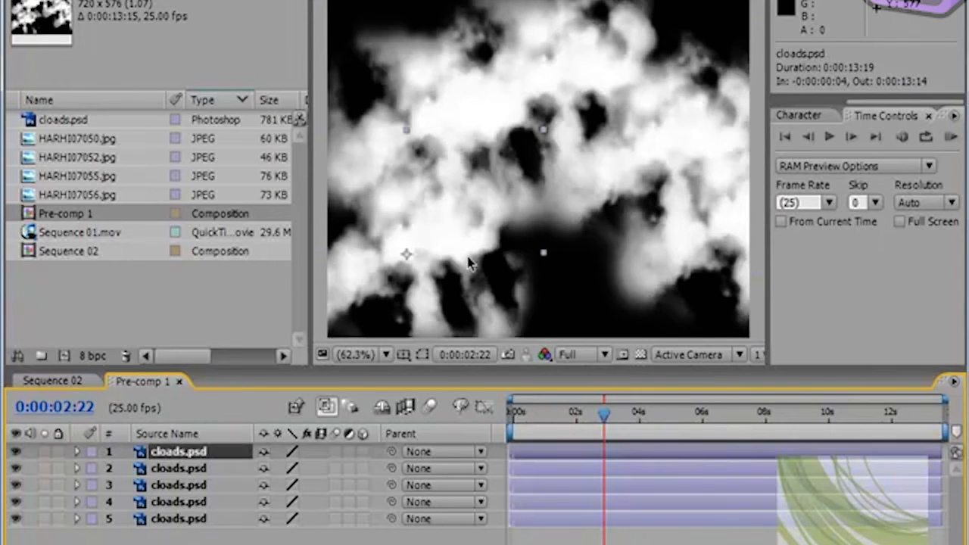
left_click_drag(532, 221, 595, 98)
left_click(361, 154)
left_click_drag(356, 156, 457, 189)
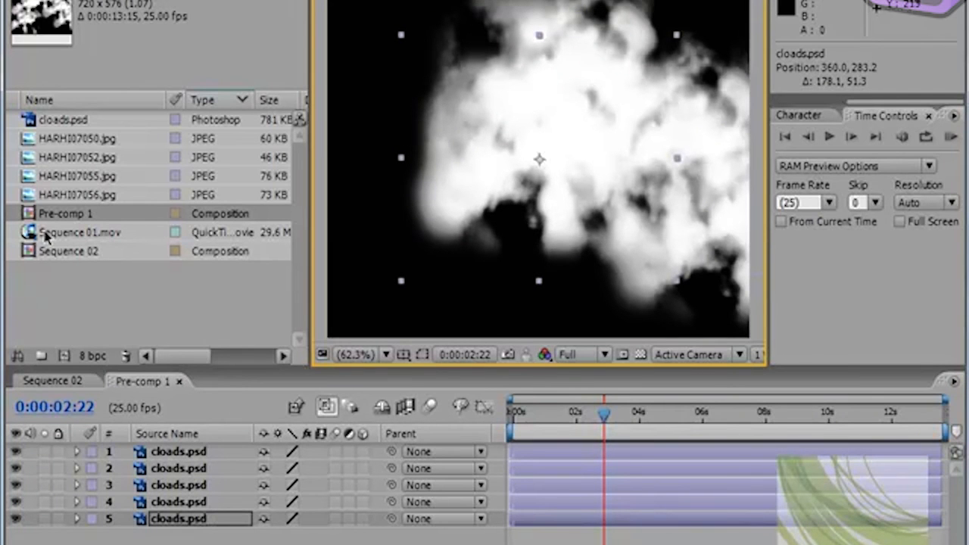
left_click(733, 225)
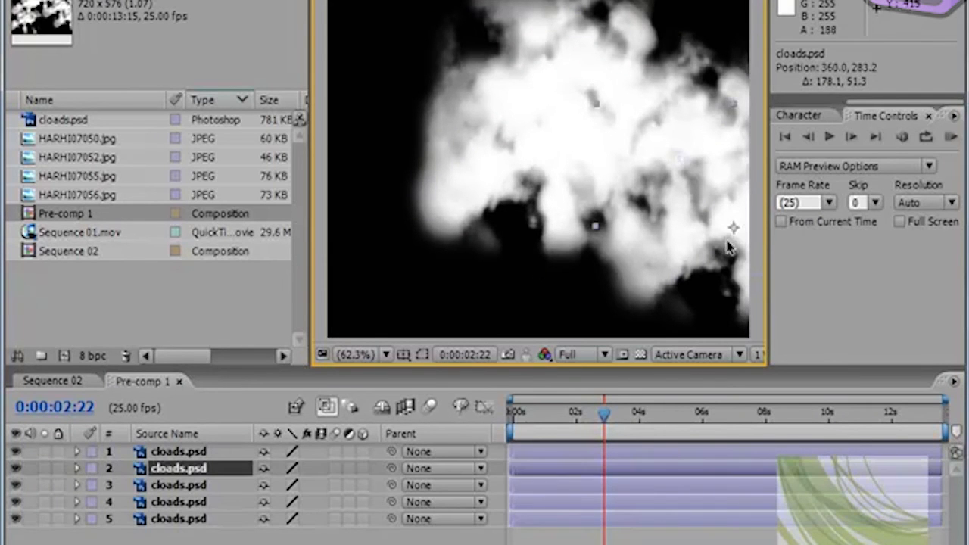
left_click_drag(734, 225, 574, 238)
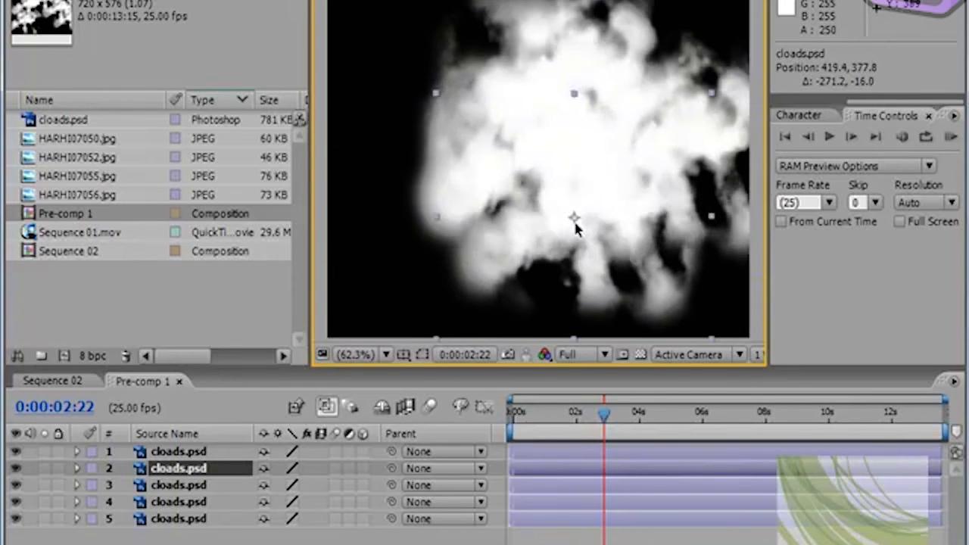
left_click_drag(731, 112, 656, 125)
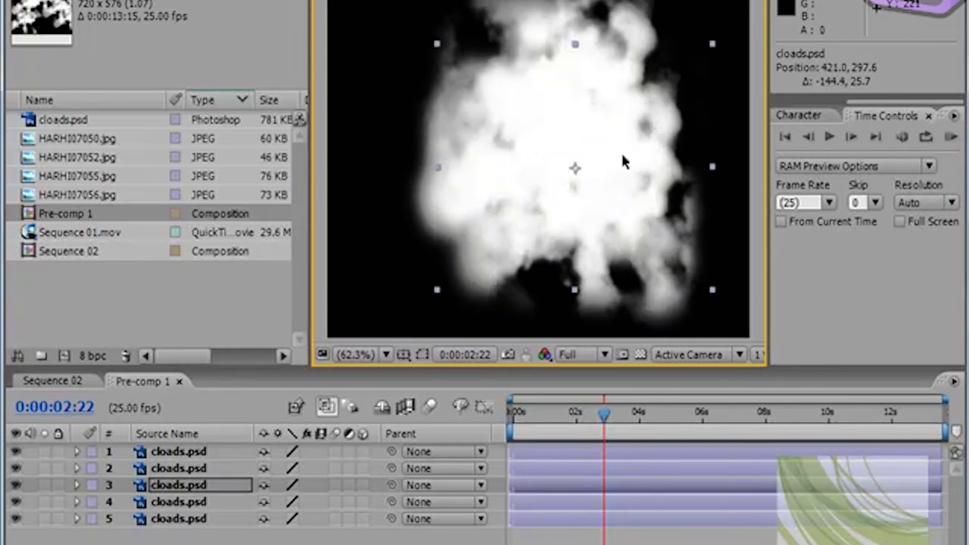
Step: Pre-compose all five cloud layers inside Pre-comp 1 as Pre-comp 2 with all attributes moved, and close Pre-comp 1
left_click(179, 453)
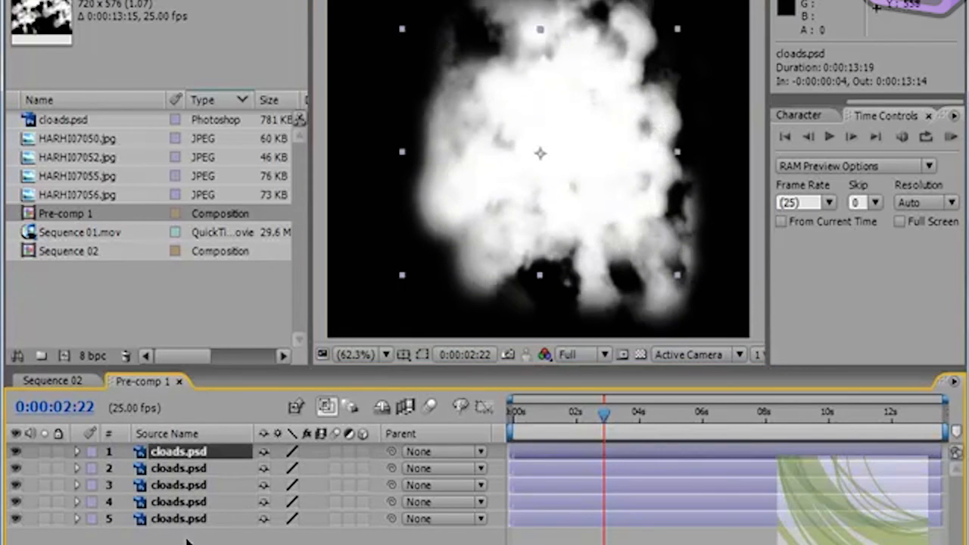
left_click(180, 521, "shift")
left_click(162, 0)
left_click(212, 543)
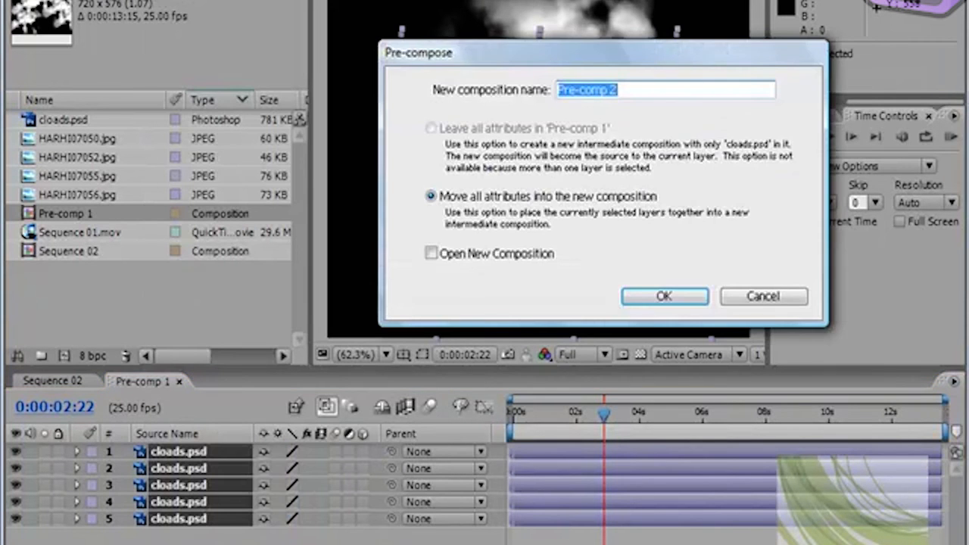
left_click(644, 296)
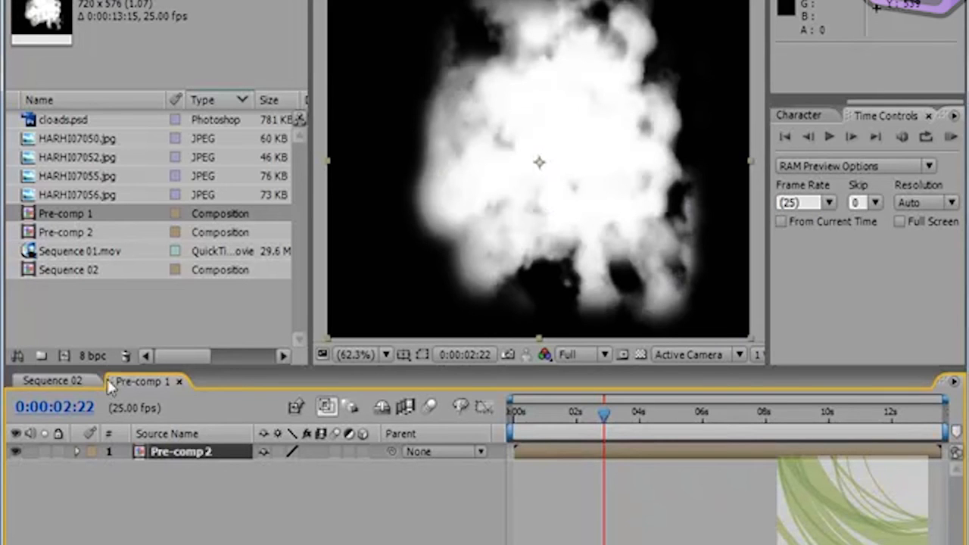
left_click(180, 382)
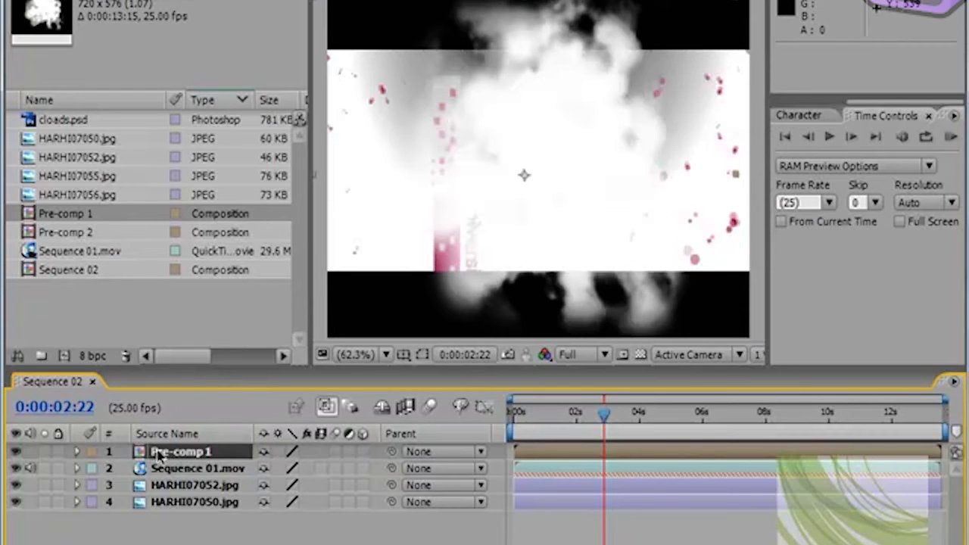
Step: Replace the Pre-comp 1 layer in Sequence 02 with Pre-comp 2 at the top of the layer stack
key("Delete")
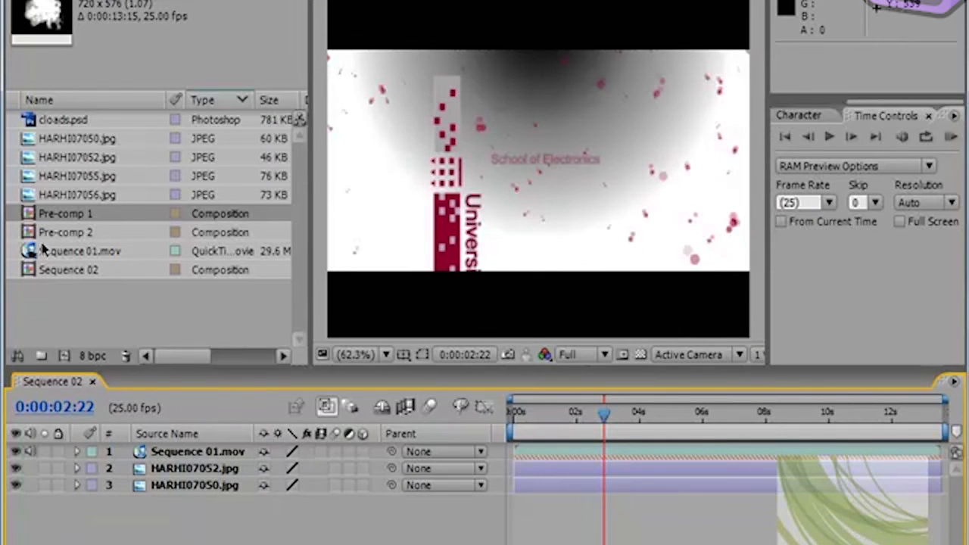
left_click_drag(61, 233, 180, 452)
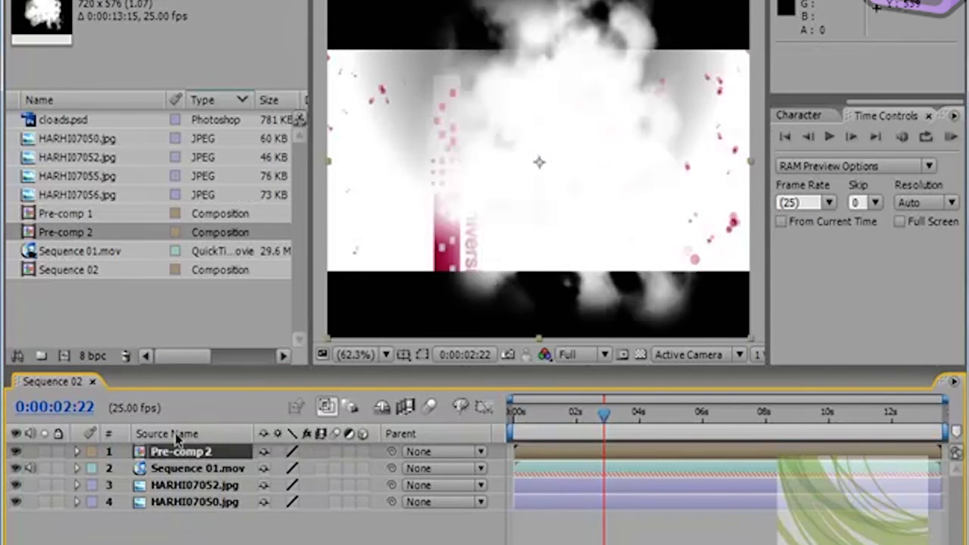
left_click_drag(695, 189, 604, 190)
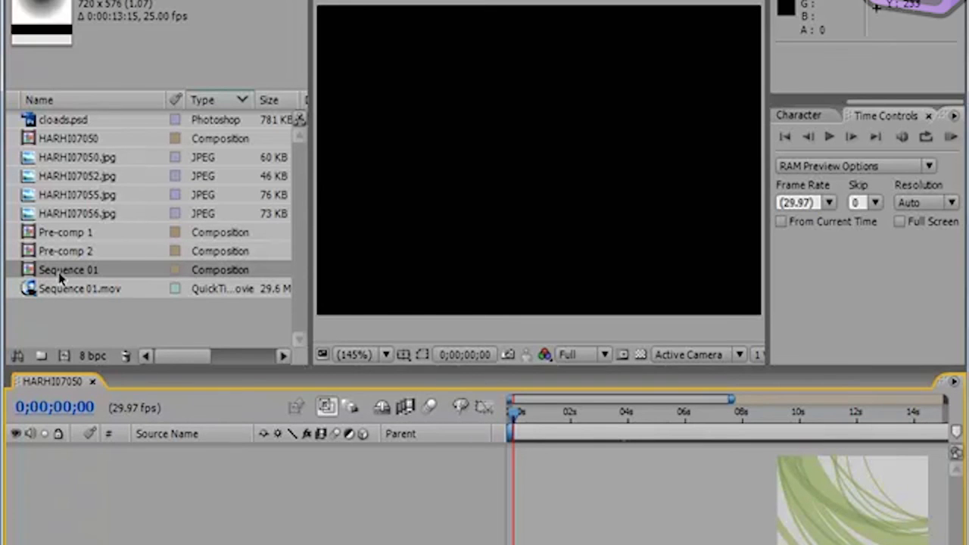
Step: Create a new composition from Sequence 01.mov and move its current time to 0:00:00:13
left_click(32, 291)
left_click_drag(46, 291, 65, 355)
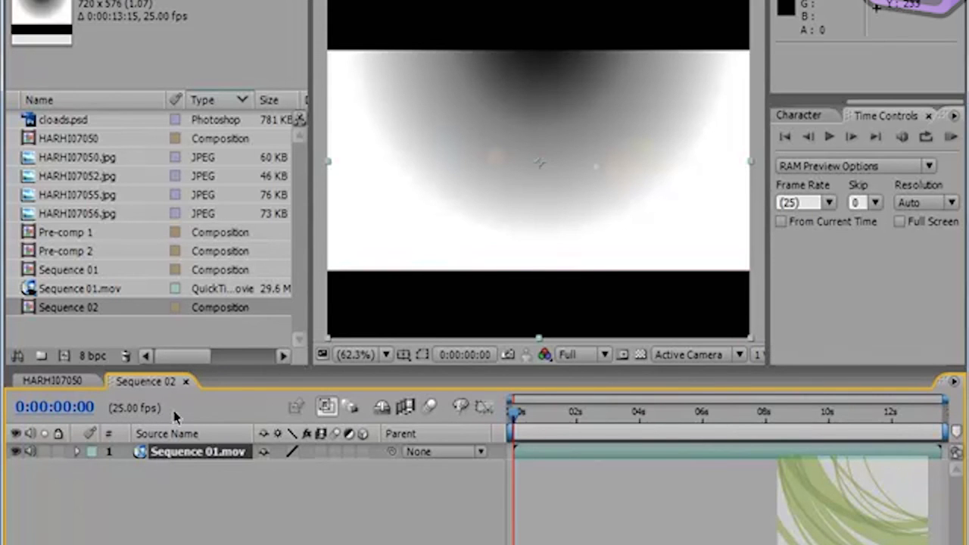
mouse_move(519, 423)
left_mouse_down()
mouse_move(685, 430)
mouse_move(531, 431)
left_mouse_up()
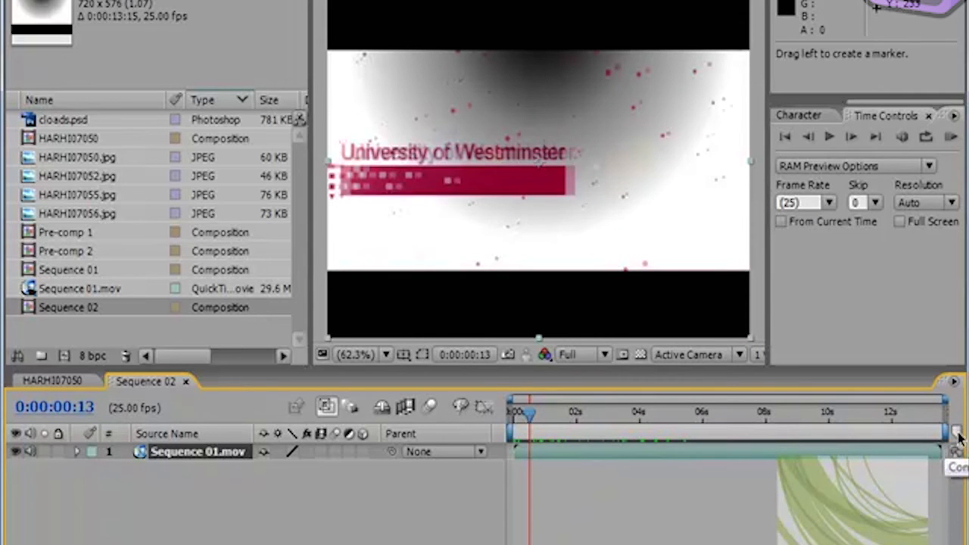
Step: Add three composition markers to the timeline, the second at 0:00:03:19 and the third at 0:00:05:22
left_click_drag(956, 431, 554, 440)
left_click_drag(955, 432, 634, 448)
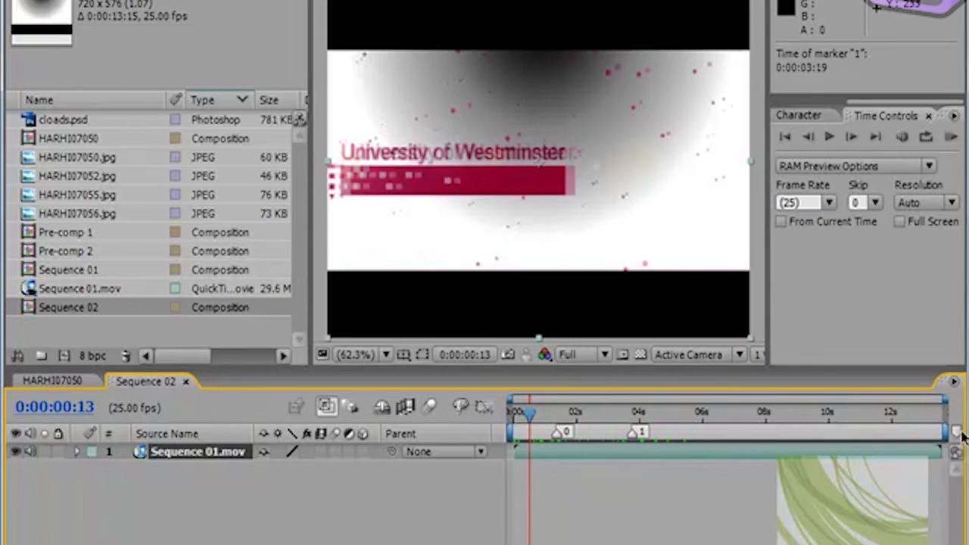
left_click_drag(955, 433, 703, 443)
Step: Reposition marker 1 to 0:00:04:08 and marker 2 to 0:00:06:20, and jump the current time to marker 0
left_click_drag(527, 412, 652, 416)
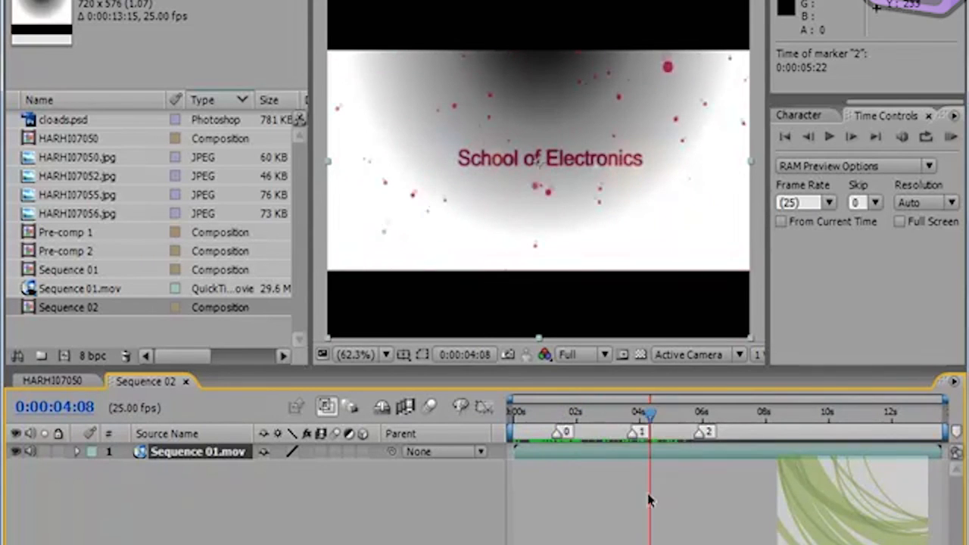
key("shift+1")
mouse_move(650, 439)
left_mouse_down()
mouse_move(738, 417)
mouse_move(685, 426)
mouse_move(730, 430)
mouse_move(698, 435)
mouse_move(725, 441)
mouse_move(725, 433)
mouse_move(636, 414)
mouse_move(513, 414)
mouse_move(724, 424)
mouse_move(532, 424)
mouse_move(564, 430)
mouse_move(546, 427)
mouse_move(575, 420)
mouse_move(541, 418)
mouse_move(731, 415)
mouse_move(529, 418)
left_mouse_up()
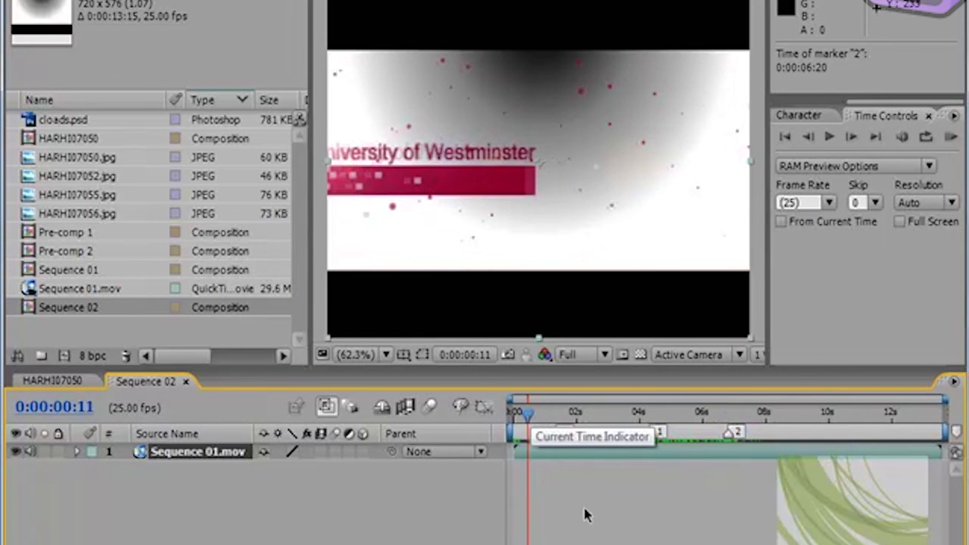
key("0")
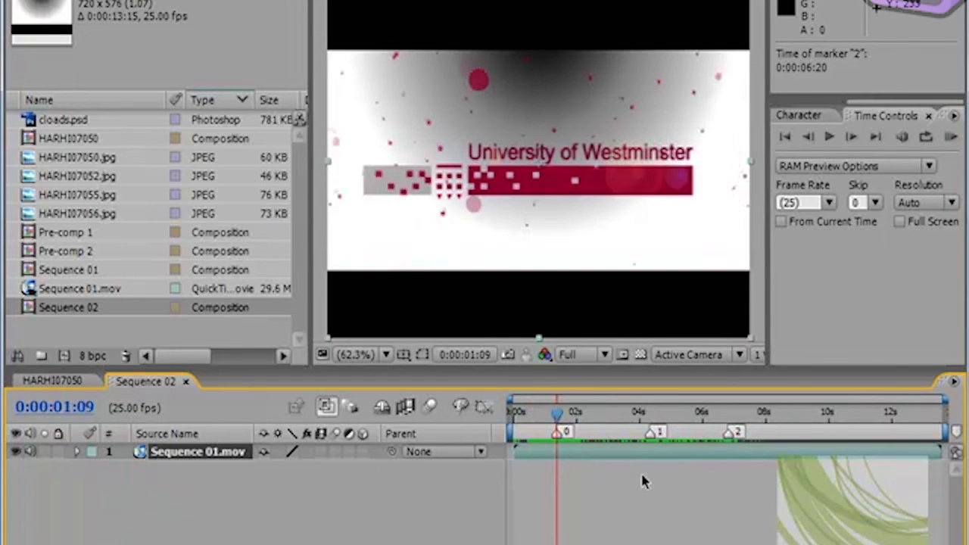
Step: Jump the current time to marker 1 and marker 2, and return it to 0:00:01:08
key("1")
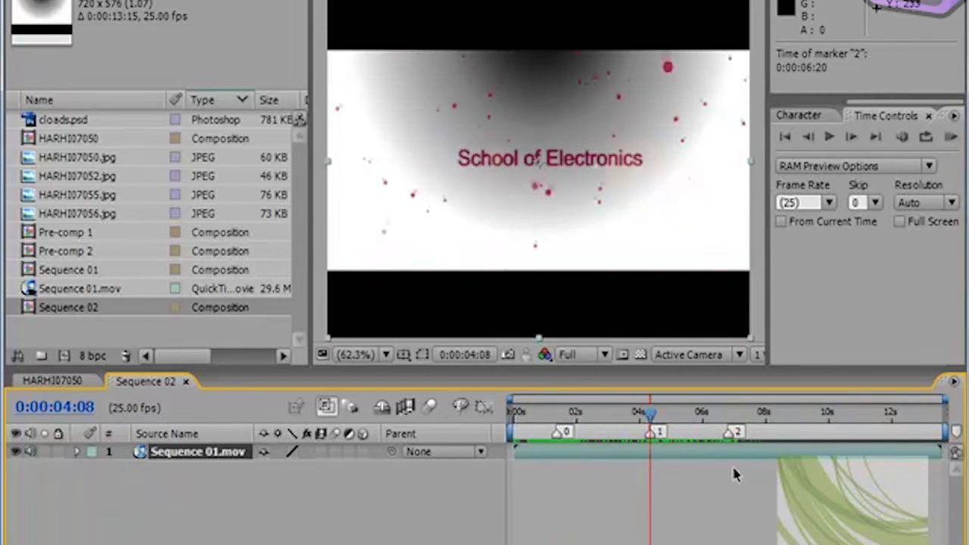
key("2")
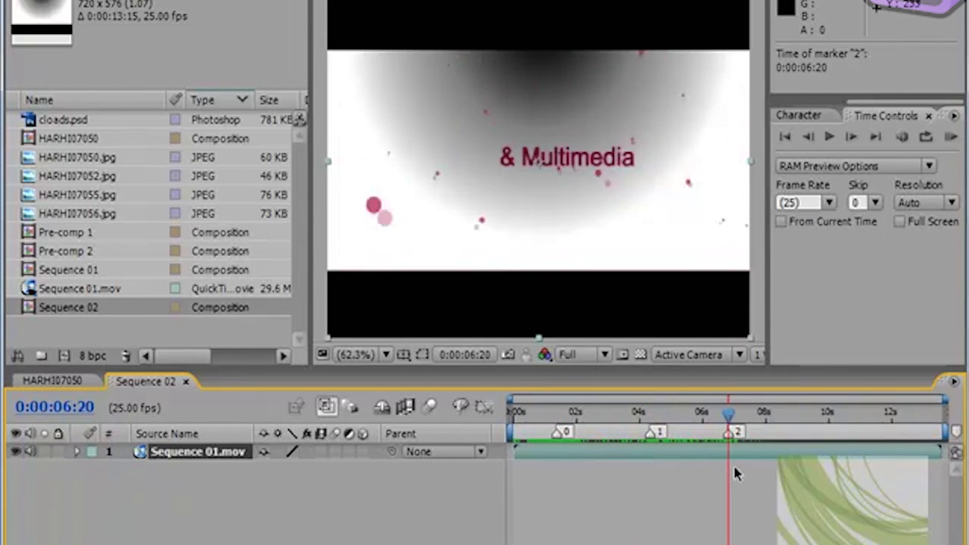
left_click_drag(729, 419, 556, 430)
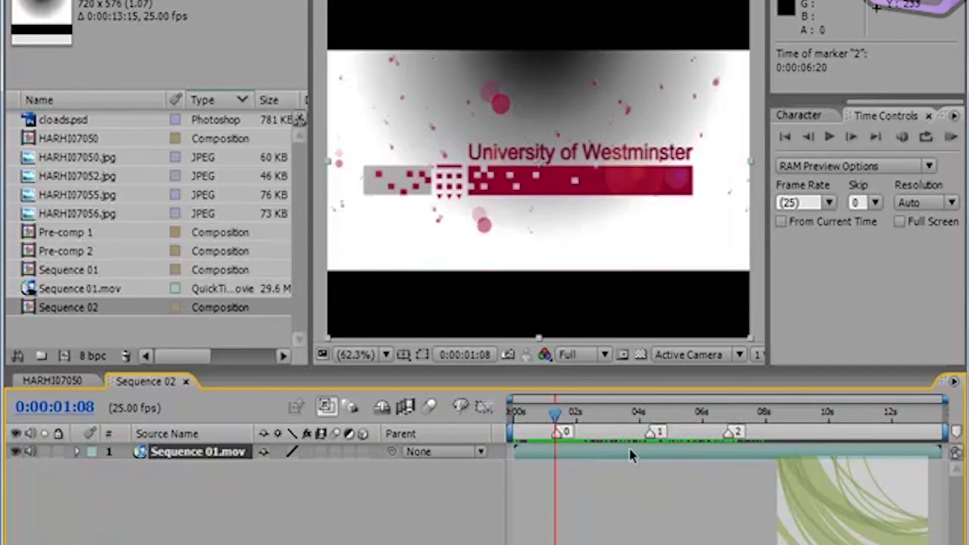
Step: Add the line "Multimedia" below the number in the comment of composition marker 2
double_click(733, 433)
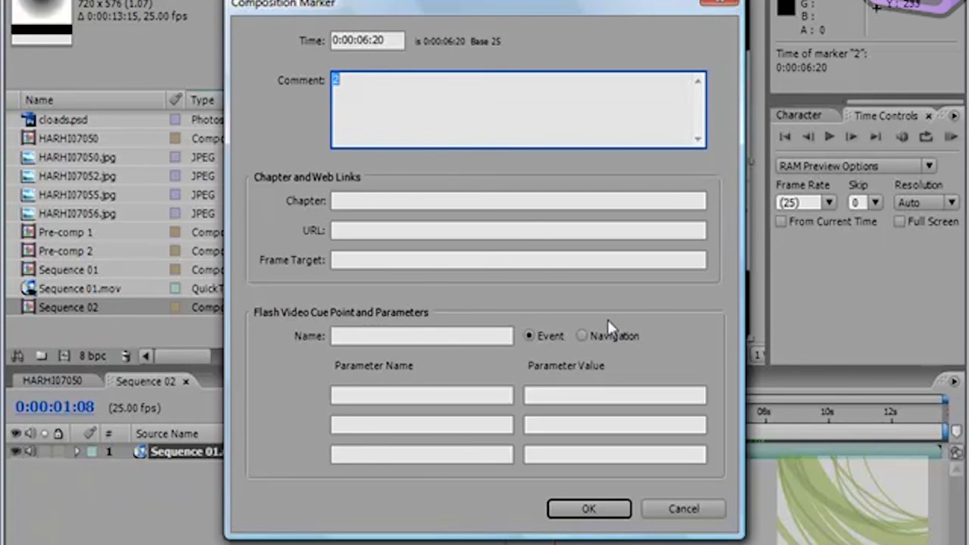
left_click(350, 84)
type("Multimedia")
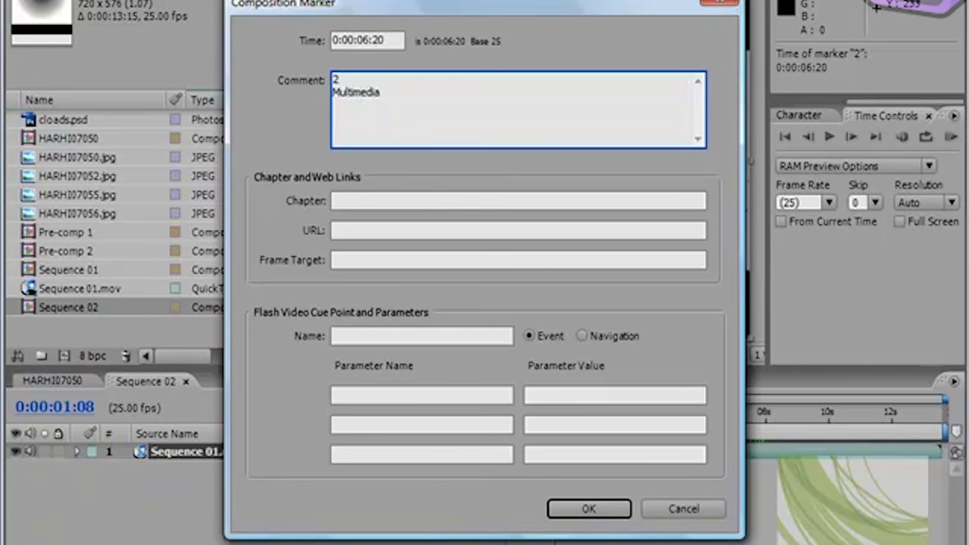
left_click(604, 509)
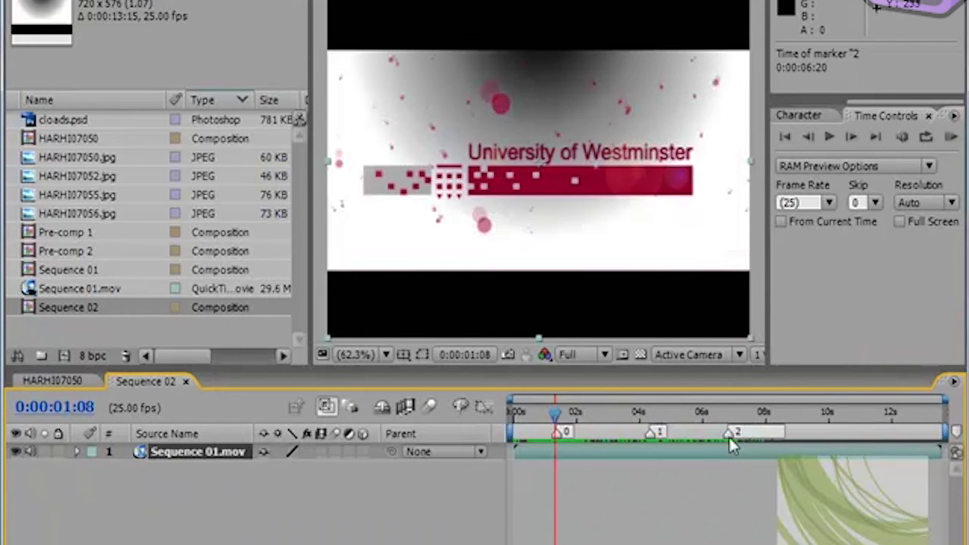
Step: Move the current time to 0:00:07:04 and remove the number 2 from the 0:00:06:20 marker's comment, leaving only "Multimedia"
left_click_drag(589, 420, 742, 435)
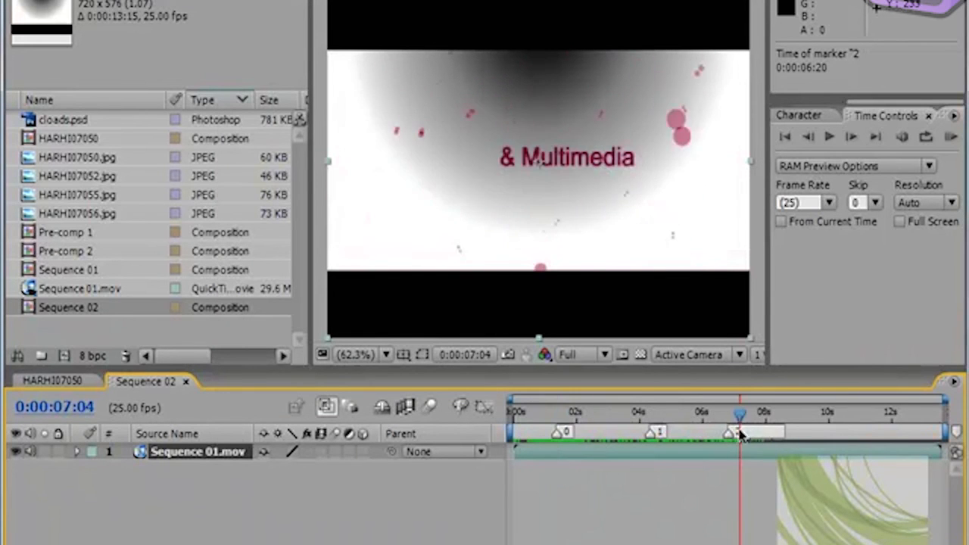
double_click(730, 434)
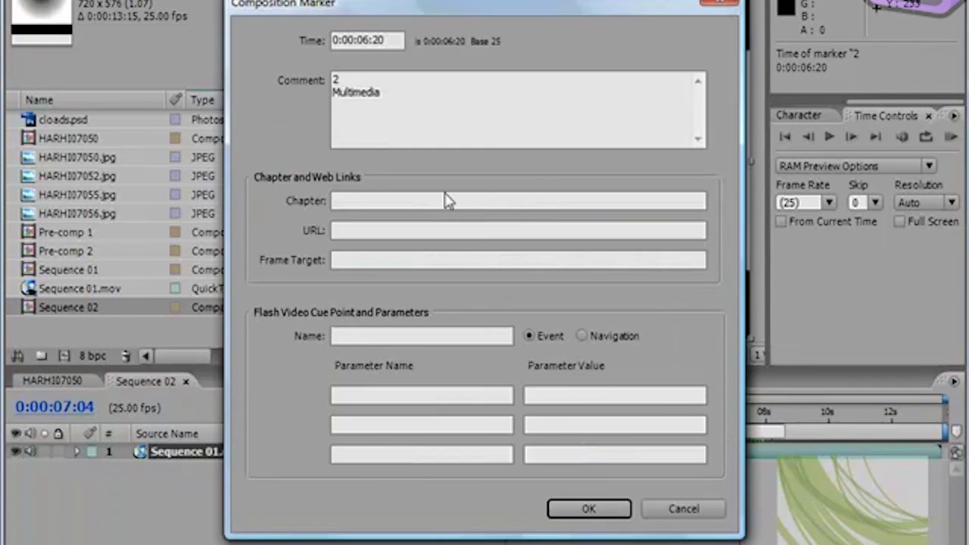
double_click(345, 78)
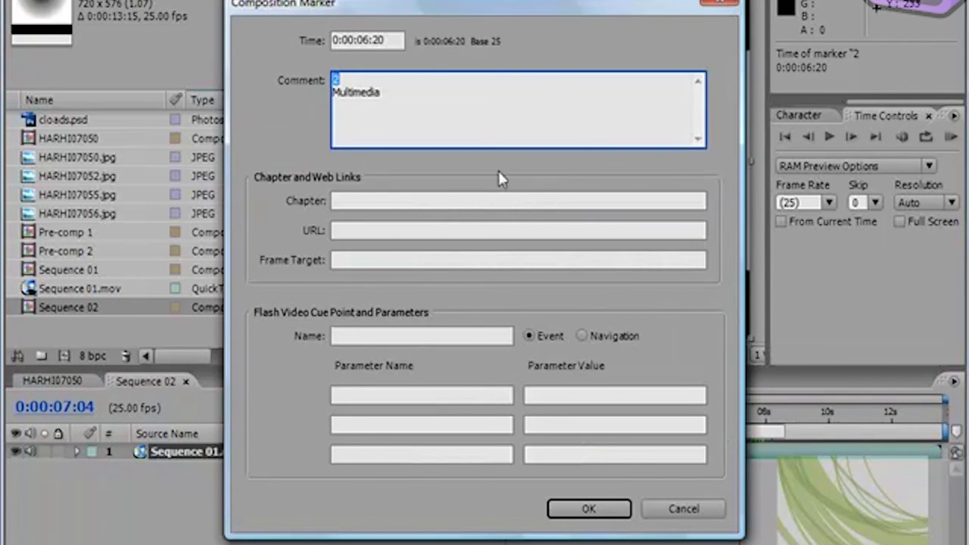
key("Delete")
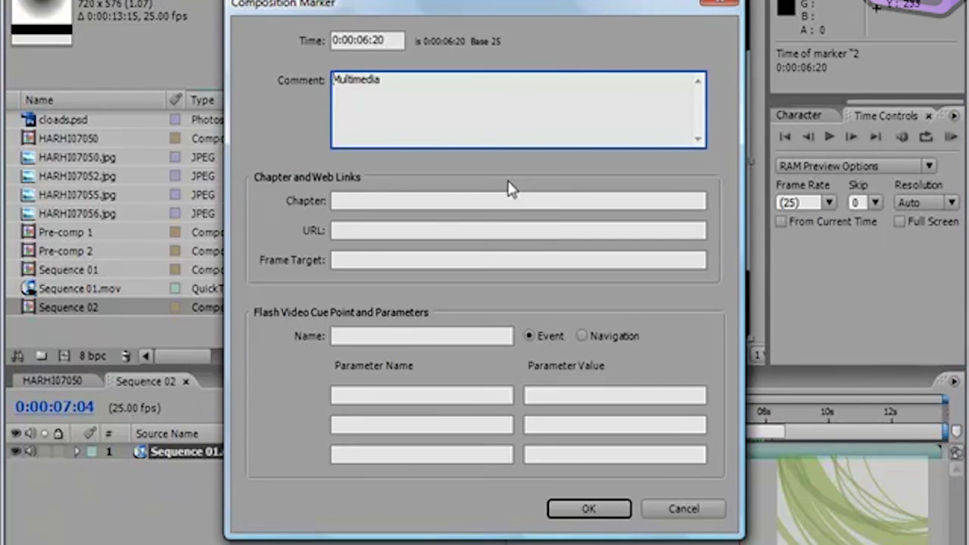
left_click(588, 509)
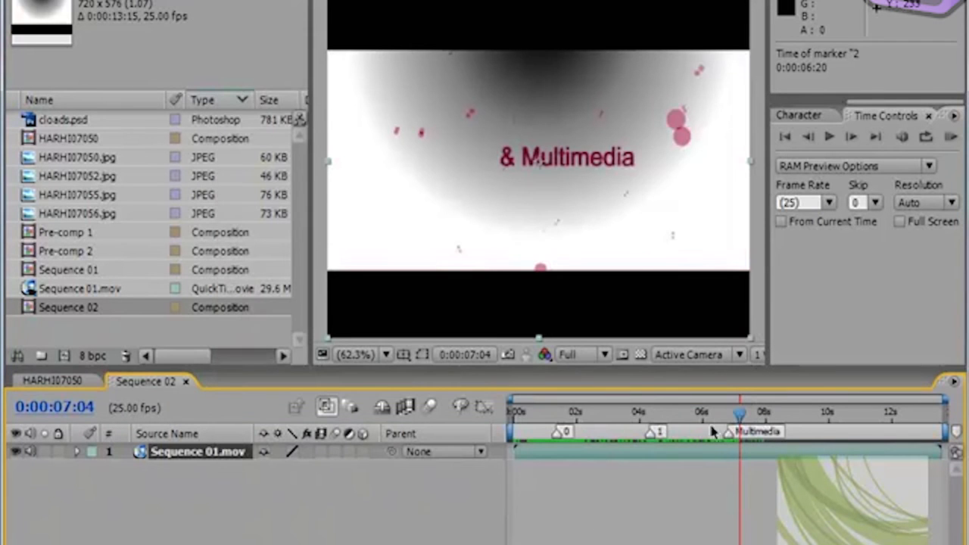
Step: Move the current time to 0:00:03:17 and delete all composition markers from Sequence 02
mouse_move(739, 411)
left_mouse_down()
mouse_move(599, 412)
mouse_move(742, 413)
left_mouse_up()
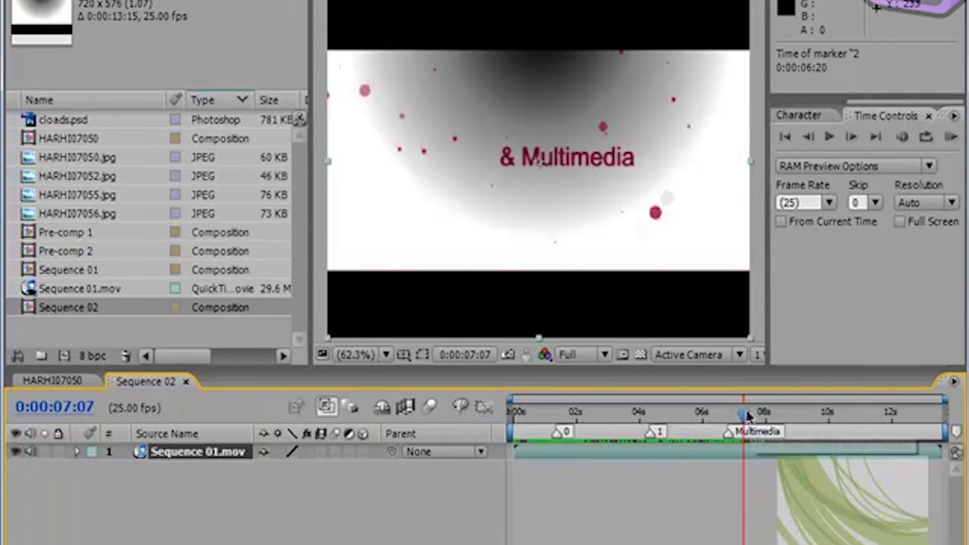
left_click_drag(744, 413, 629, 414)
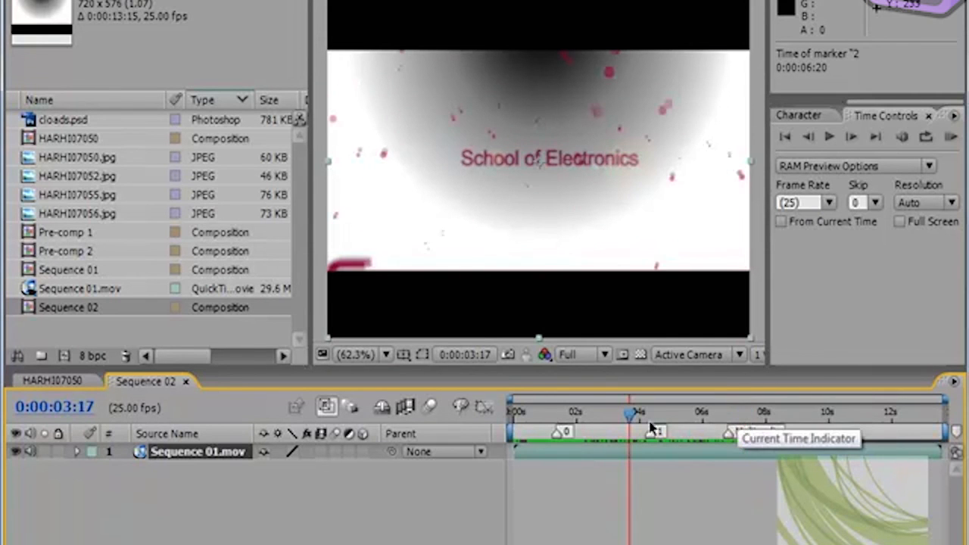
right_click(733, 439)
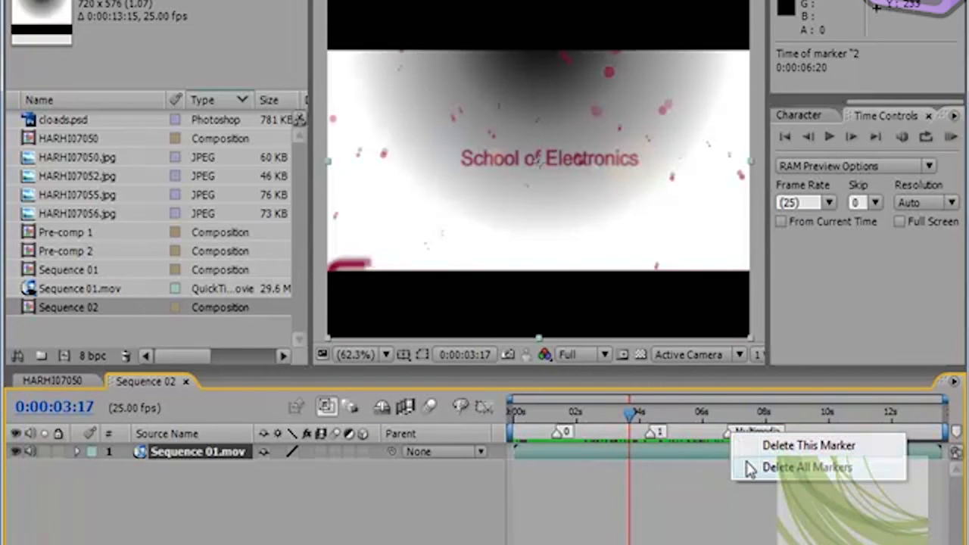
left_click(753, 469)
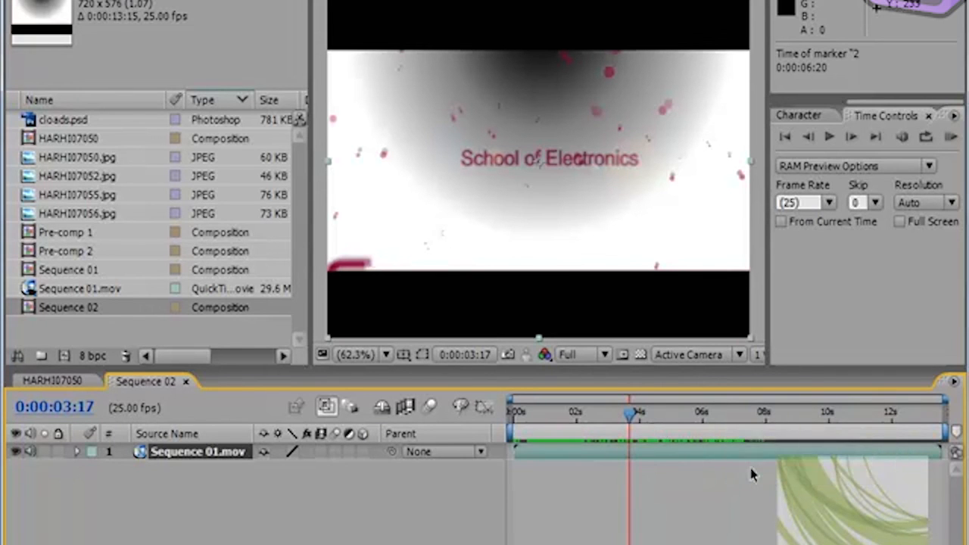
Step: Delete the Sequence 01.mov layer and add HARHI07050.jpg as the only layer, with the current time at 0:00:04:11
left_click_drag(632, 417, 653, 416)
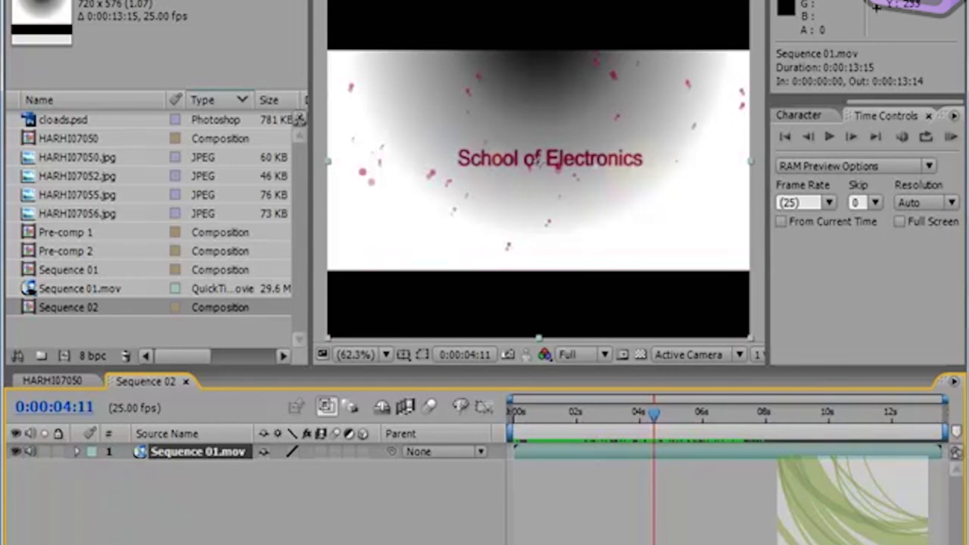
key("Delete")
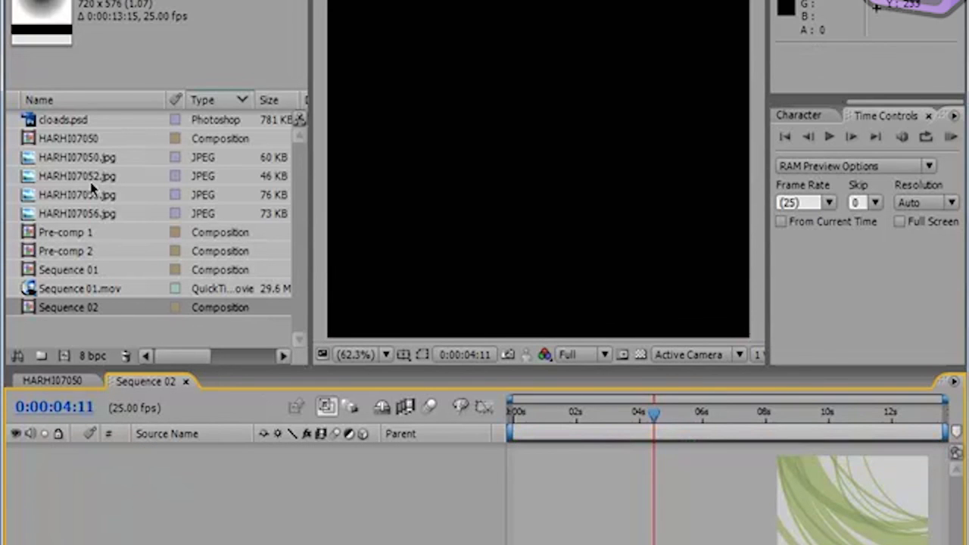
left_click(93, 158)
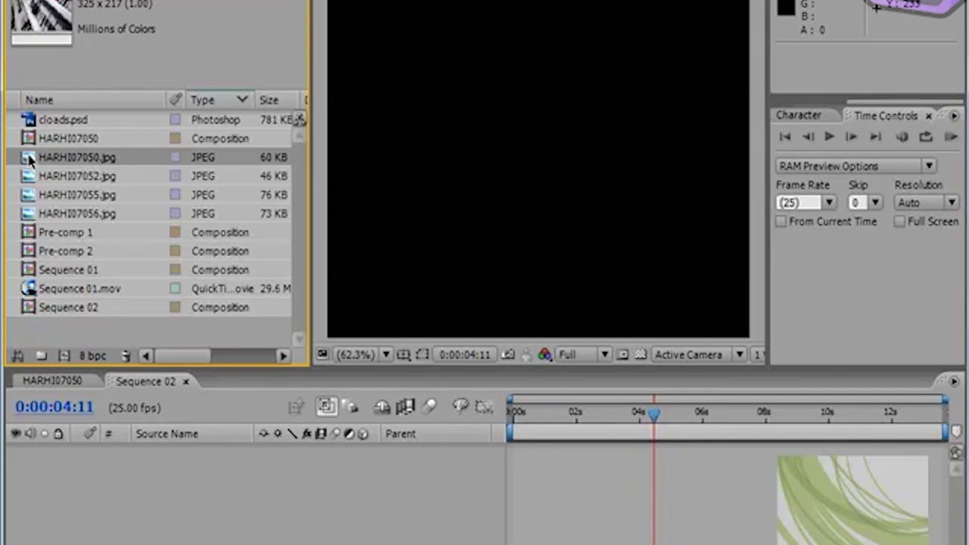
left_click_drag(28, 158, 130, 490)
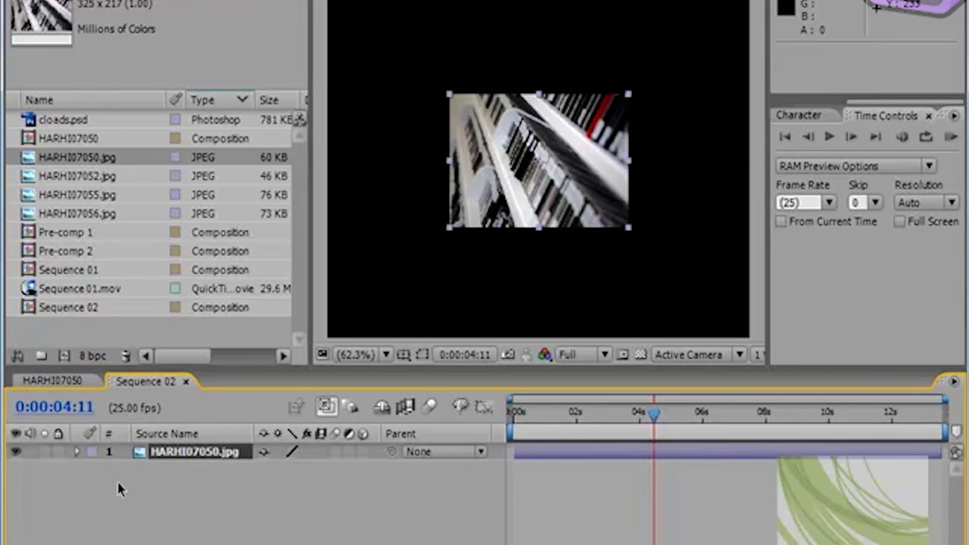
Step: Add a layer marker to HARHI07050.jpg at 0:00:03:08 and shift it to 0:00:03:19
left_click_drag(653, 413, 617, 413)
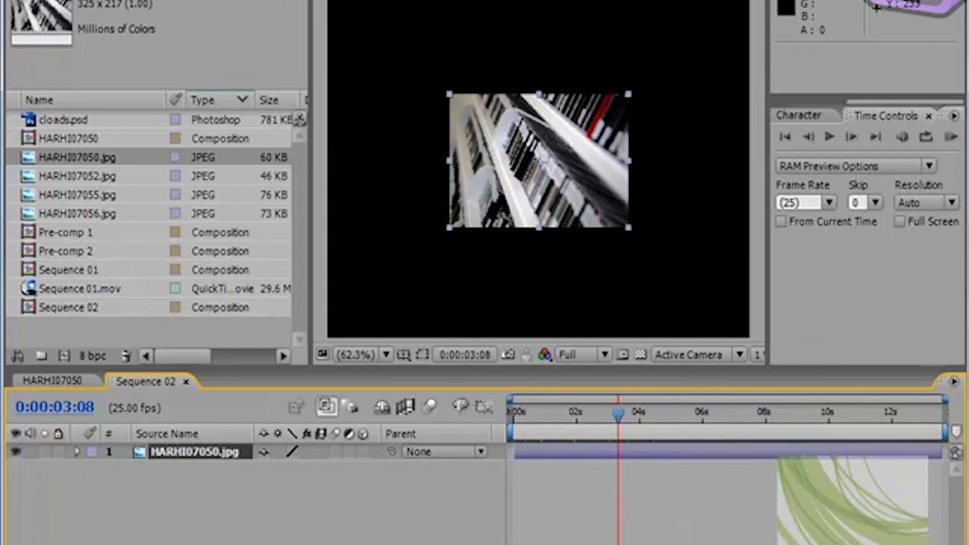
right_click(144, 452)
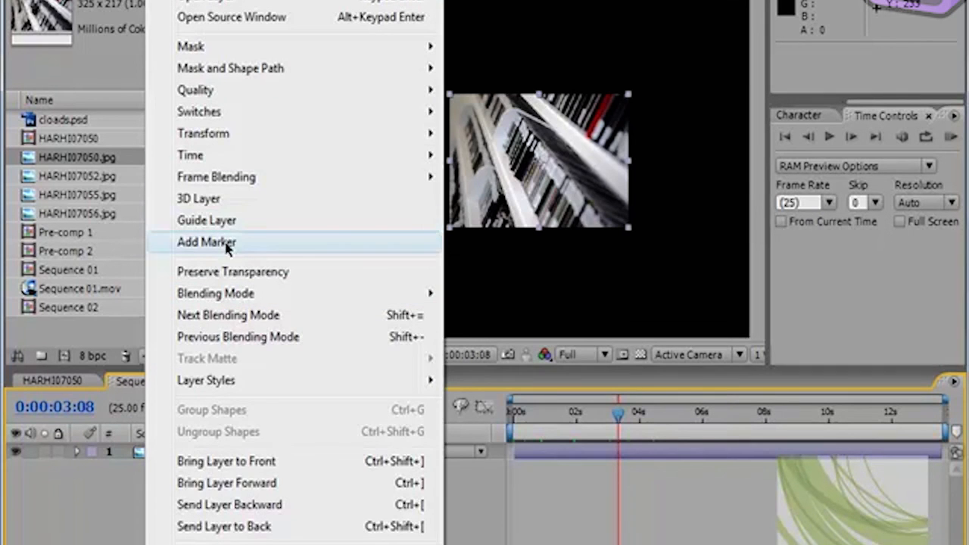
left_click(231, 242)
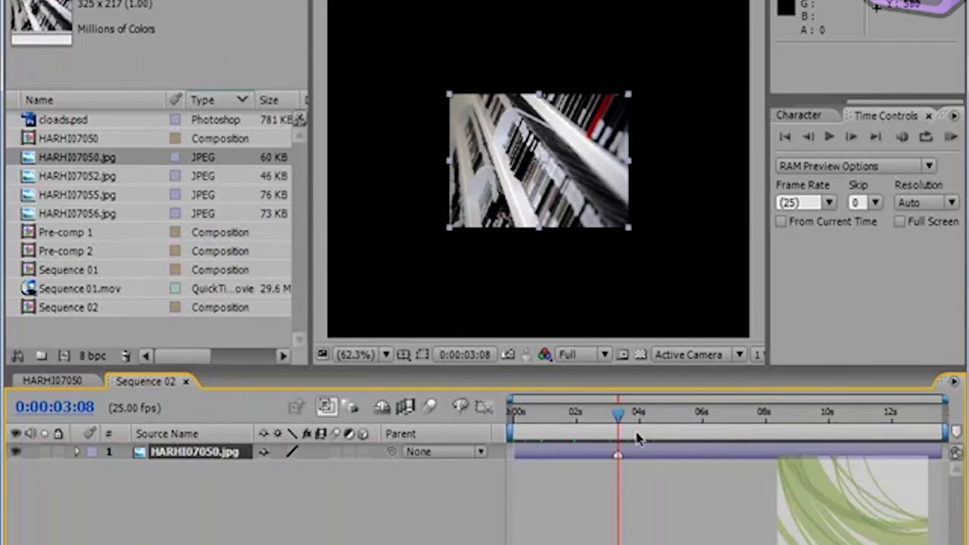
left_click_drag(618, 415, 725, 416)
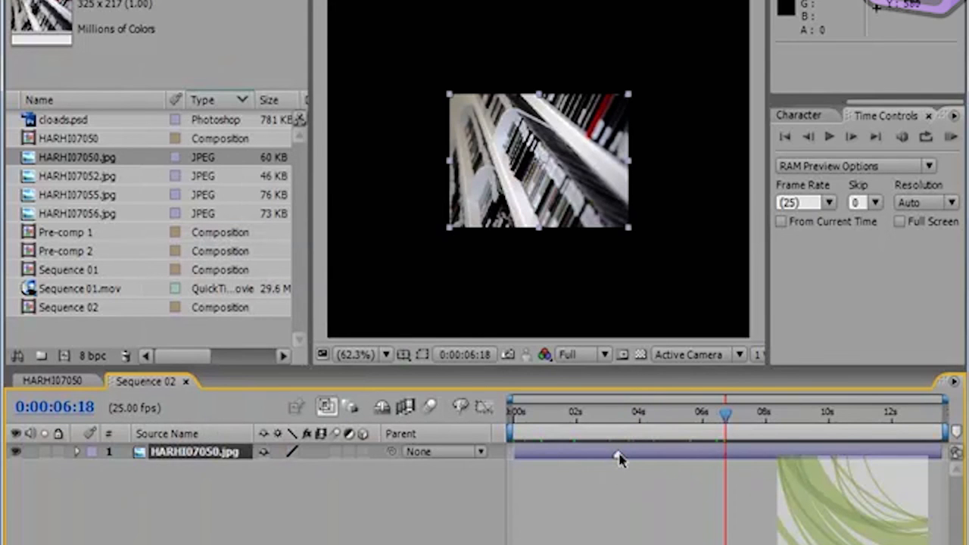
mouse_move(617, 454)
left_mouse_down()
mouse_move(642, 455)
mouse_move(632, 455)
left_mouse_up()
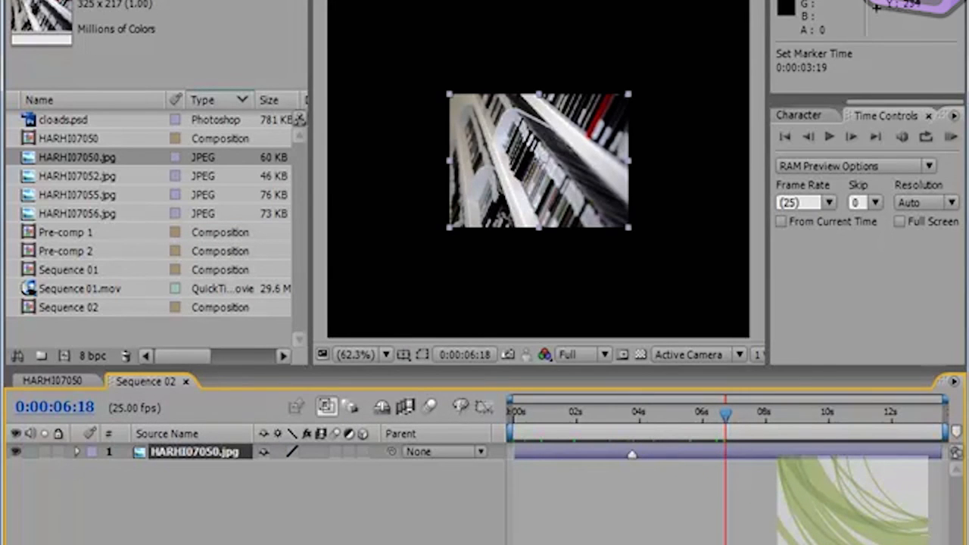
Step: Add two more layer markers to HARHI07050.jpg, at 0:00:06:18 and 0:00:09:02
left_click(95, 0)
mouse_move(161, 0)
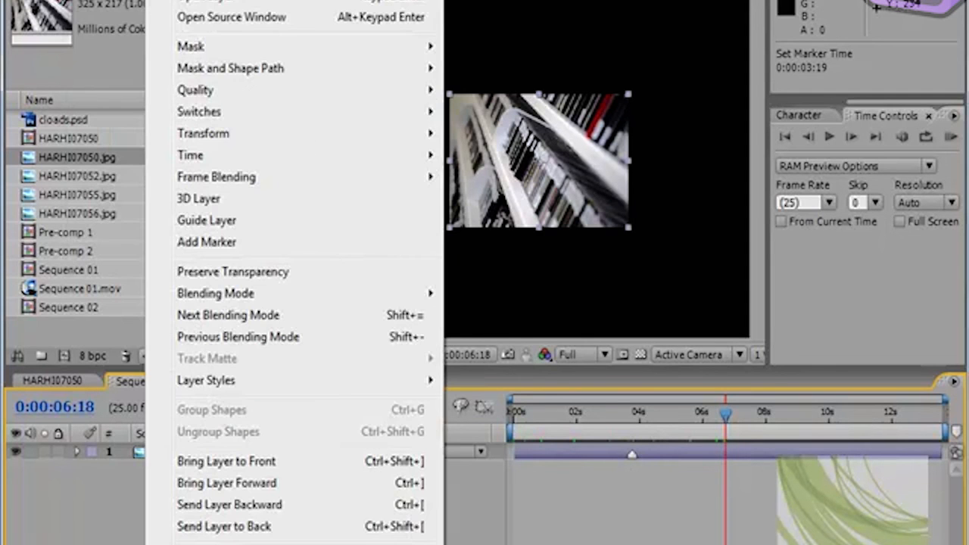
left_click(235, 242)
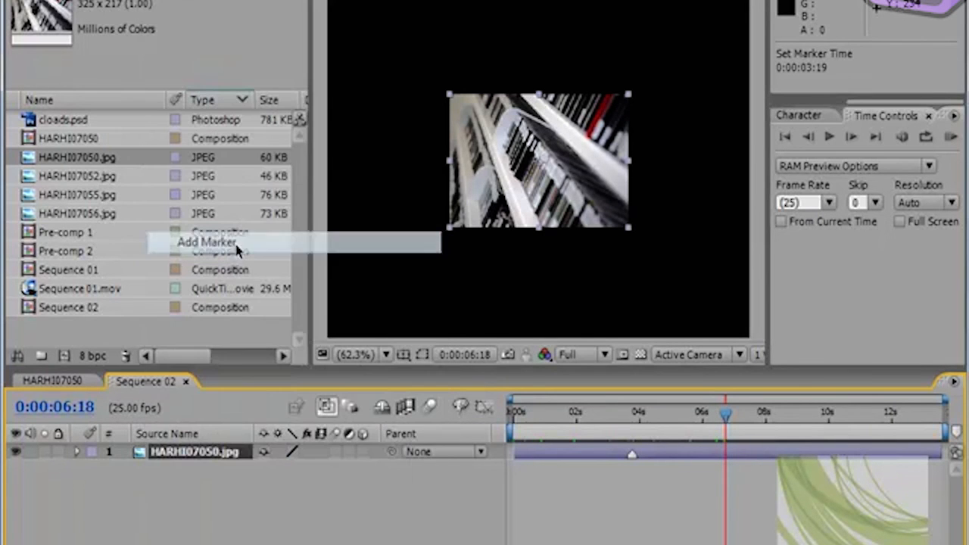
left_click_drag(726, 421, 802, 425)
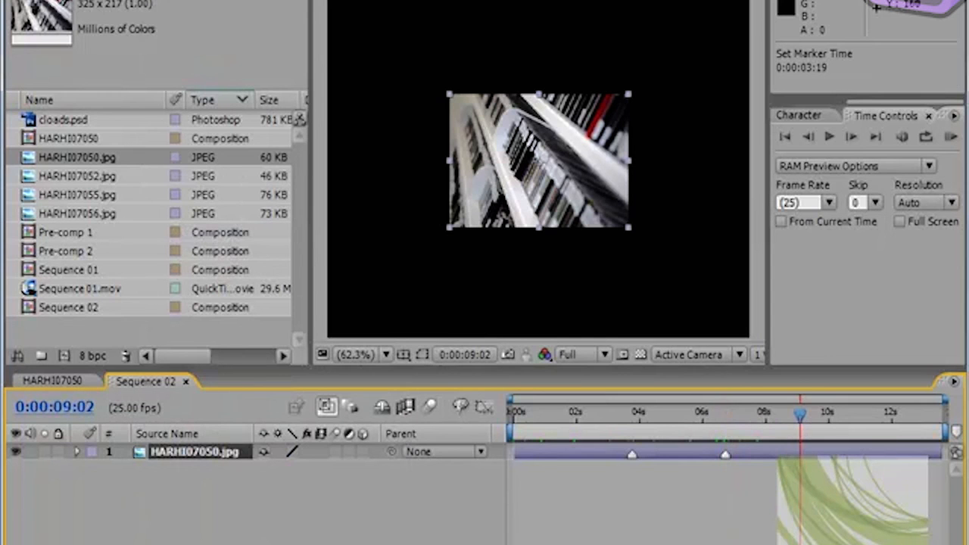
left_click(161, 0)
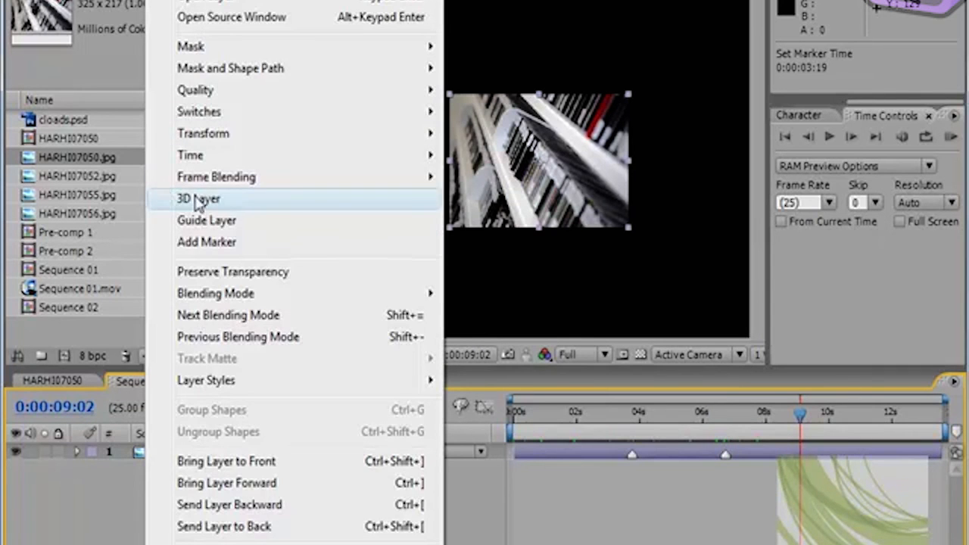
left_click(210, 243)
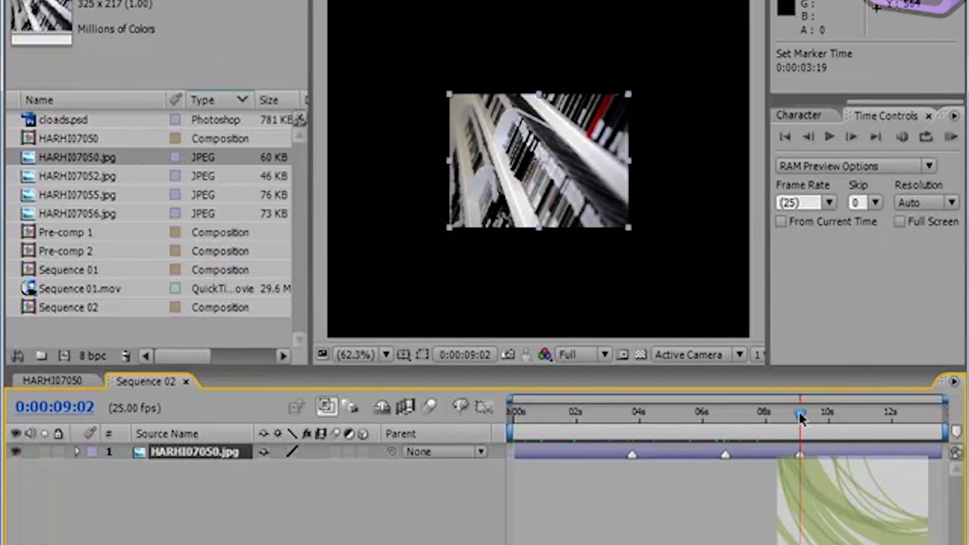
left_click_drag(801, 419, 792, 418)
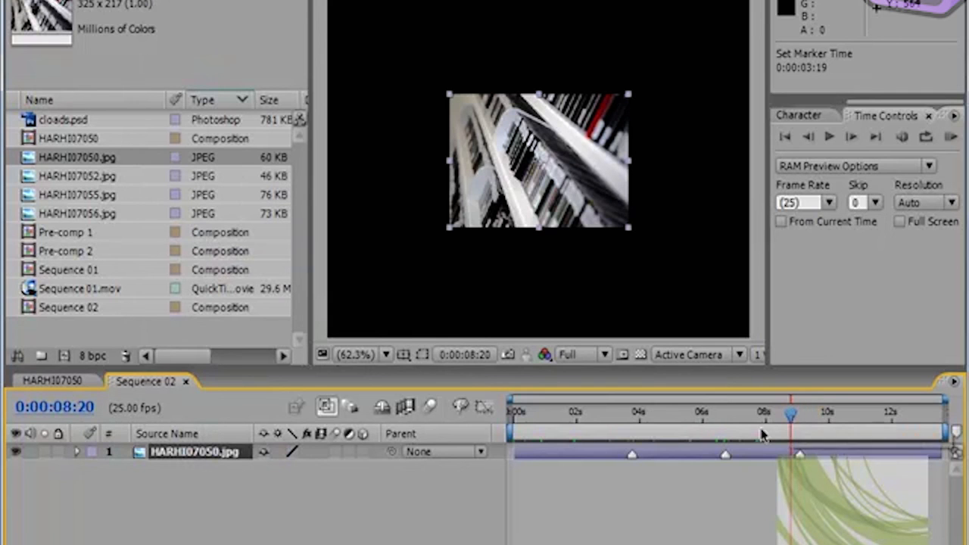
Step: Give the layer marker at 0:00:03:19 the comment "books" and move the current time to 0:00:02:00
double_click(632, 457)
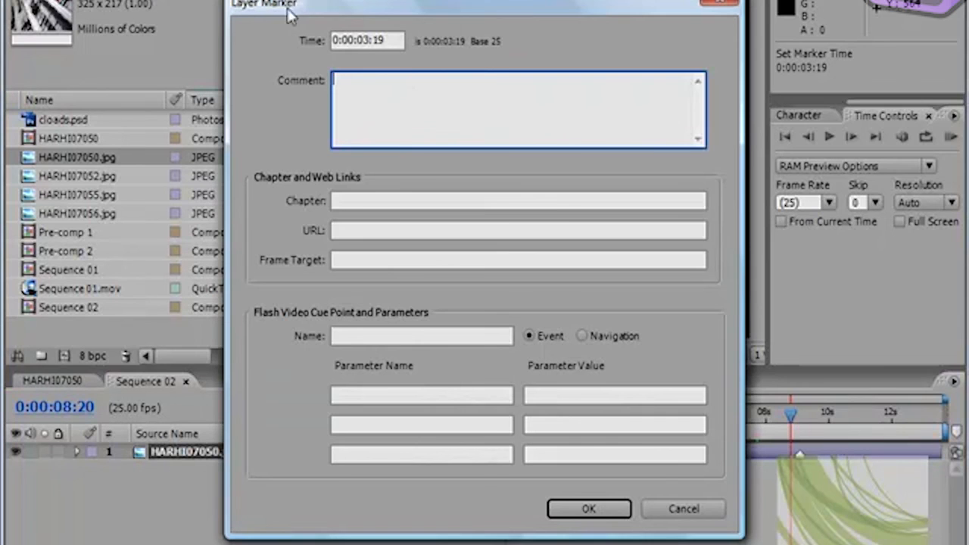
type("books")
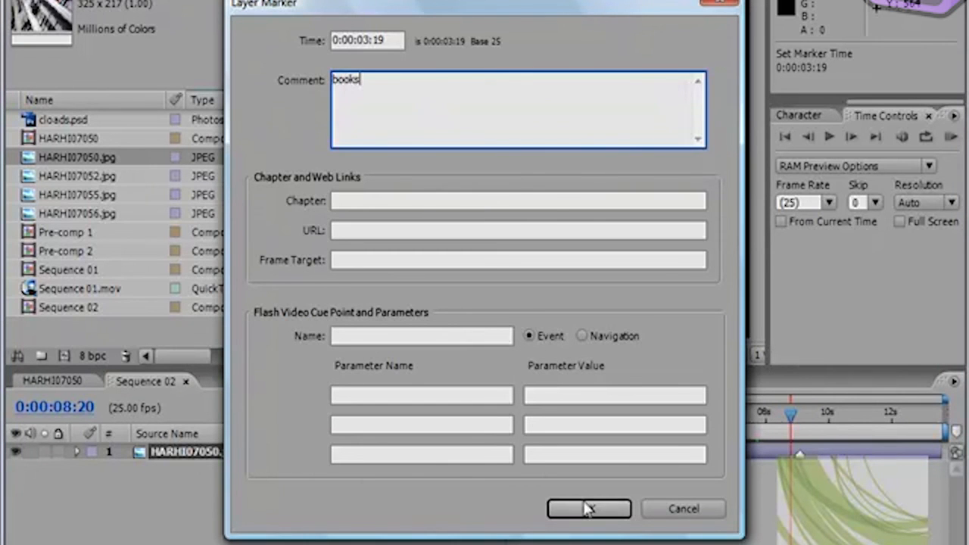
left_click(588, 507)
left_click(782, 422)
left_click_drag(782, 426, 576, 424)
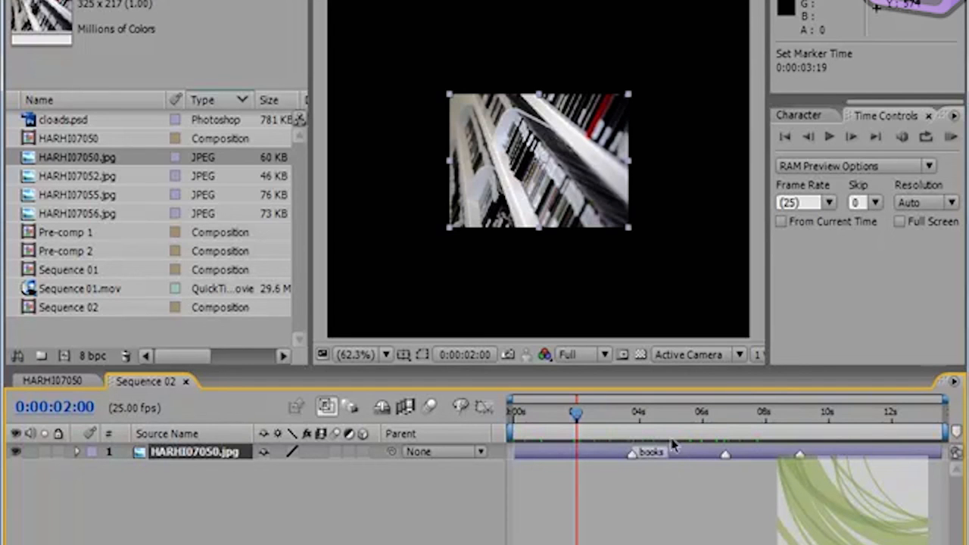
Step: Move the "books" layer marker to 0:00:04:01 and delete only that marker
left_click_drag(634, 455, 641, 457)
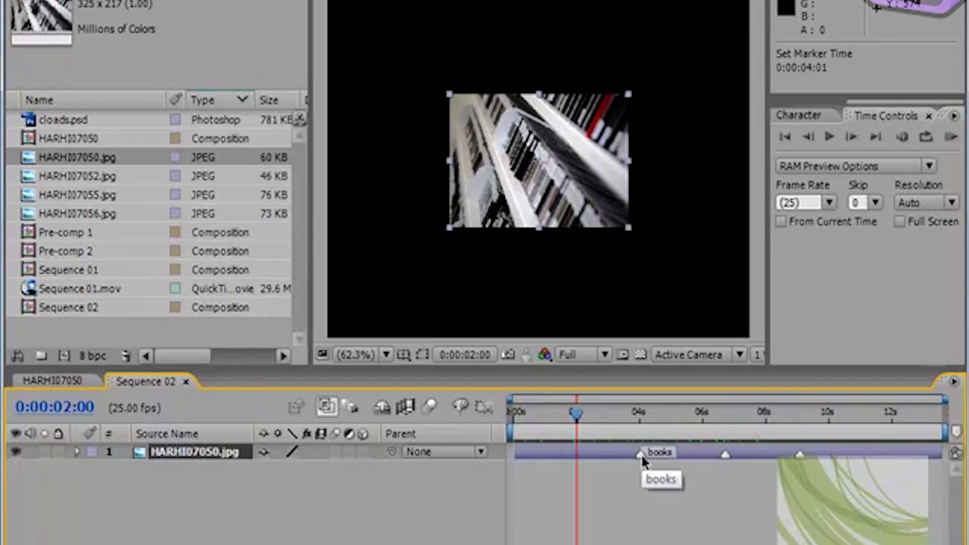
right_click(642, 457)
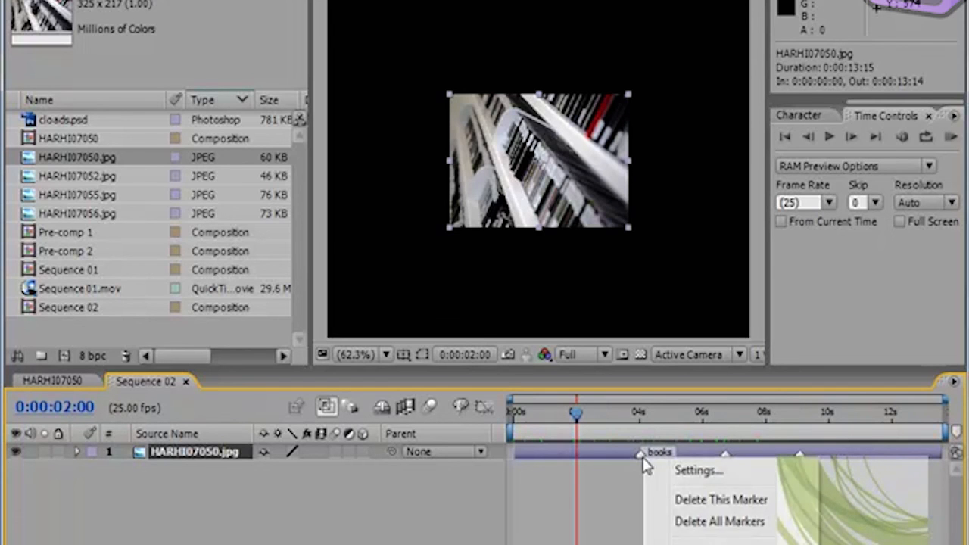
left_click(671, 500)
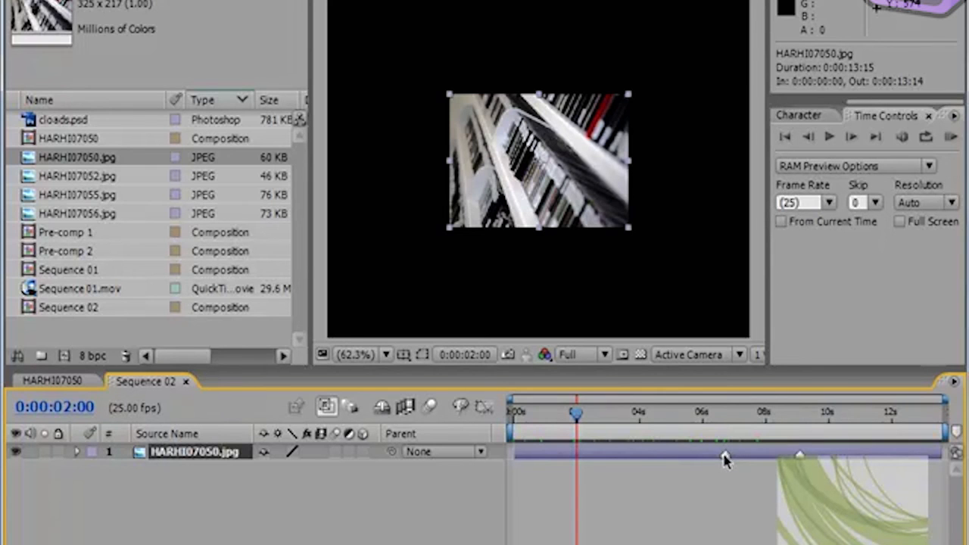
Step: Move the 0:00:06:18 layer marker to 0:00:04:13 and add composition markers at 0:00:05:12 and near the 10-second mark
left_click_drag(725, 457, 655, 456)
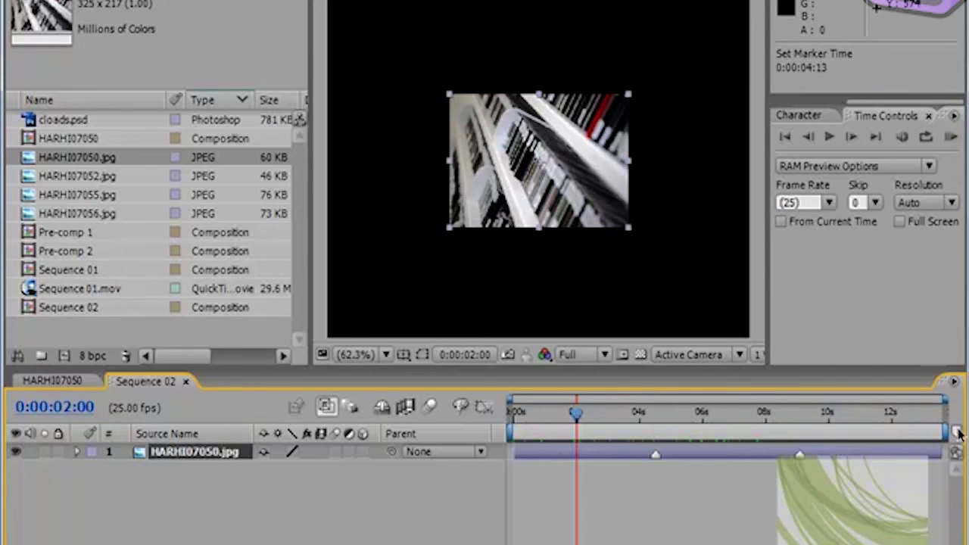
left_click_drag(953, 432, 688, 433)
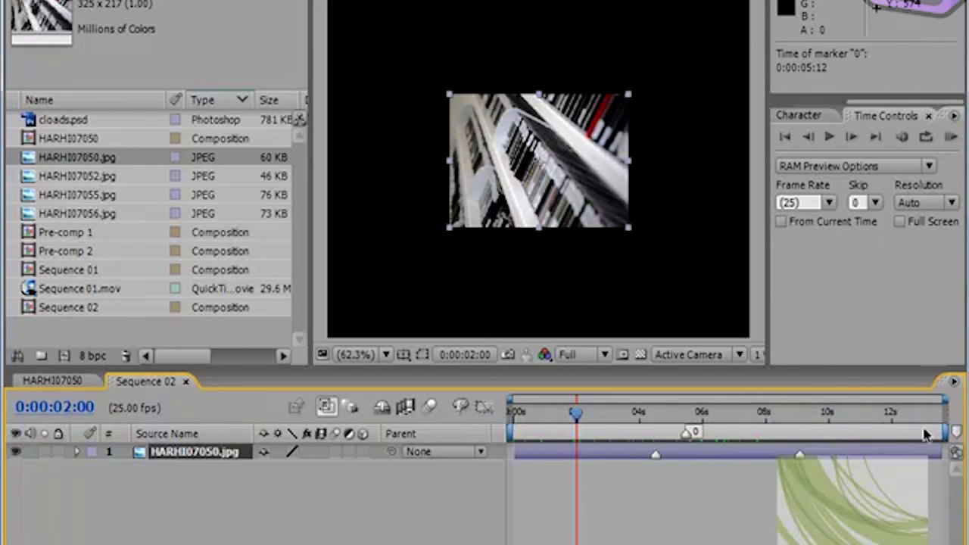
left_click_drag(952, 432, 832, 438)
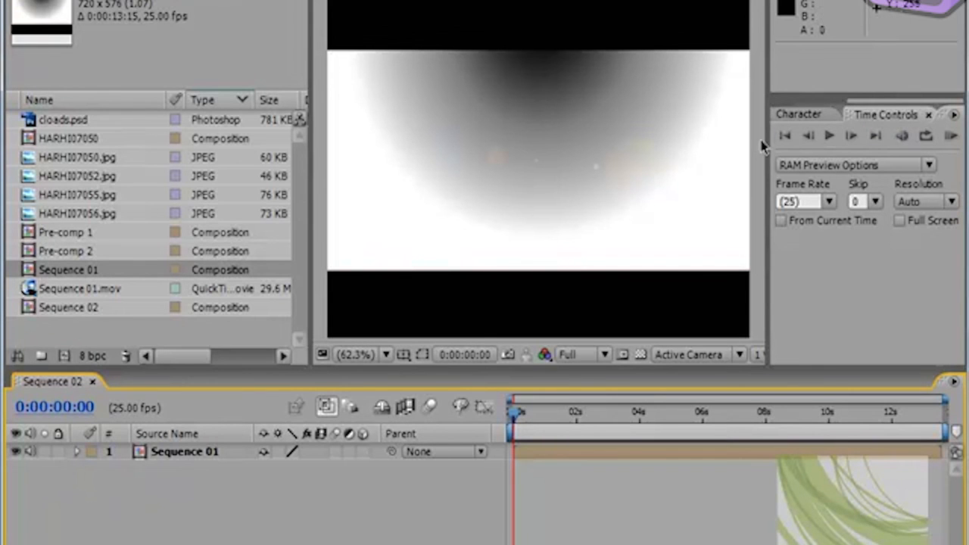
Step: Widen the area with the preview controls and play Sequence 02 from the start, stopping at 0:00:02:14
mouse_move(766, 138)
left_mouse_down()
mouse_move(735, 145)
mouse_move(747, 144)
left_mouse_up()
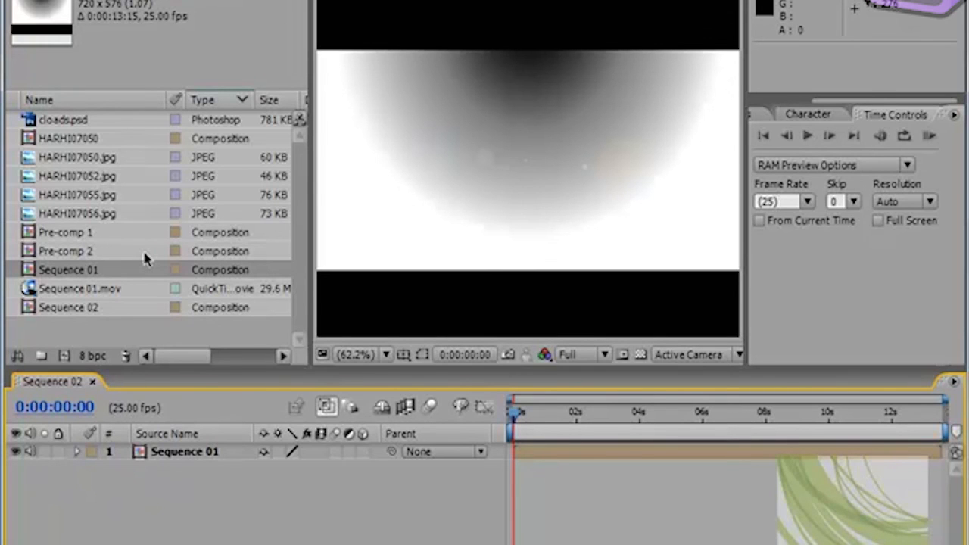
key("space")
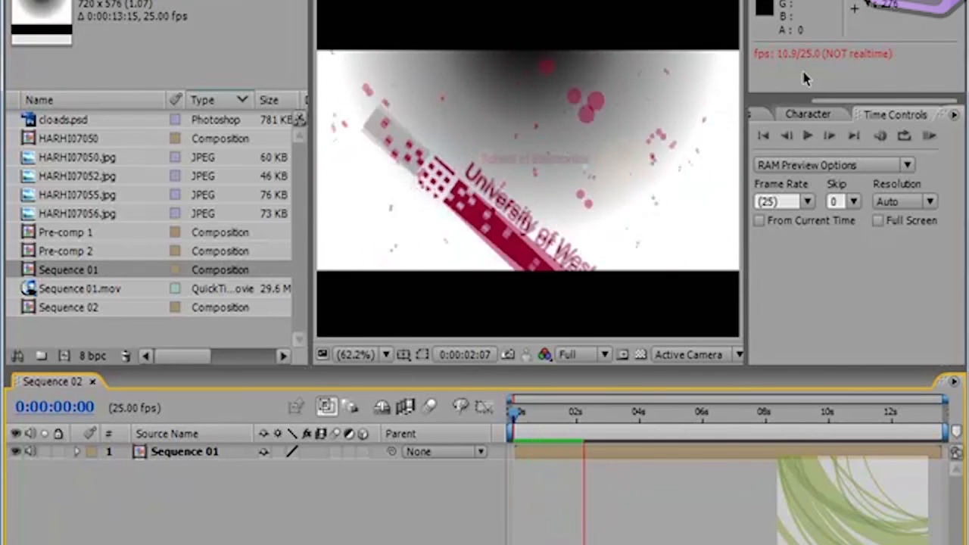
key("space")
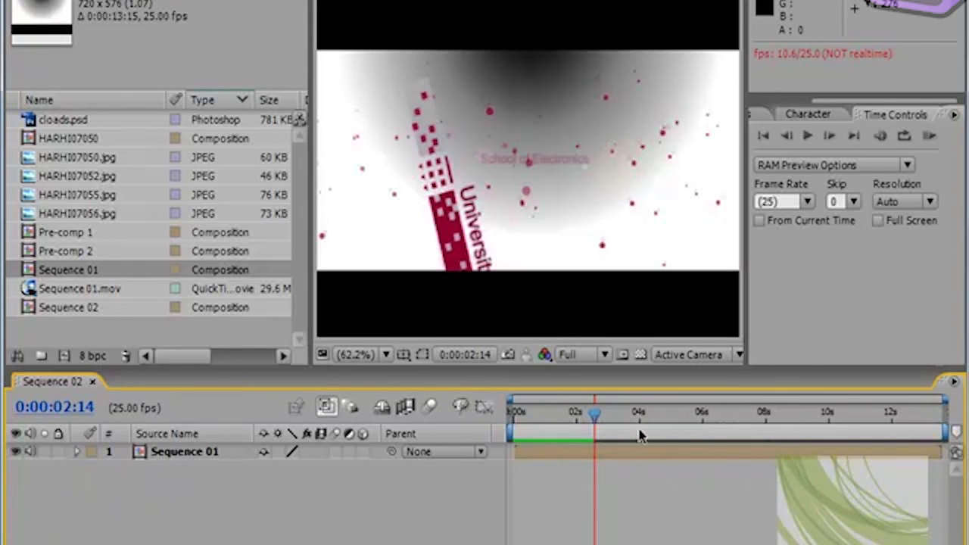
Step: Set the current time to 0:00:02:01 and nudge the Sequence 01 layer up by 1 pixel
mouse_move(595, 418)
left_mouse_down()
mouse_move(518, 425)
mouse_move(545, 435)
mouse_move(524, 431)
mouse_move(582, 411)
mouse_move(549, 415)
mouse_move(595, 420)
left_mouse_up()
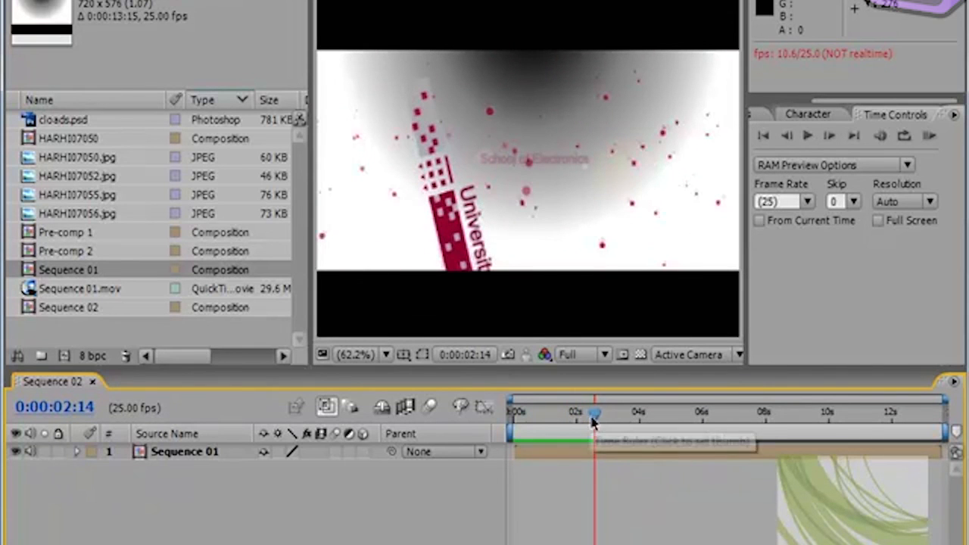
left_click(575, 421)
left_click(525, 182)
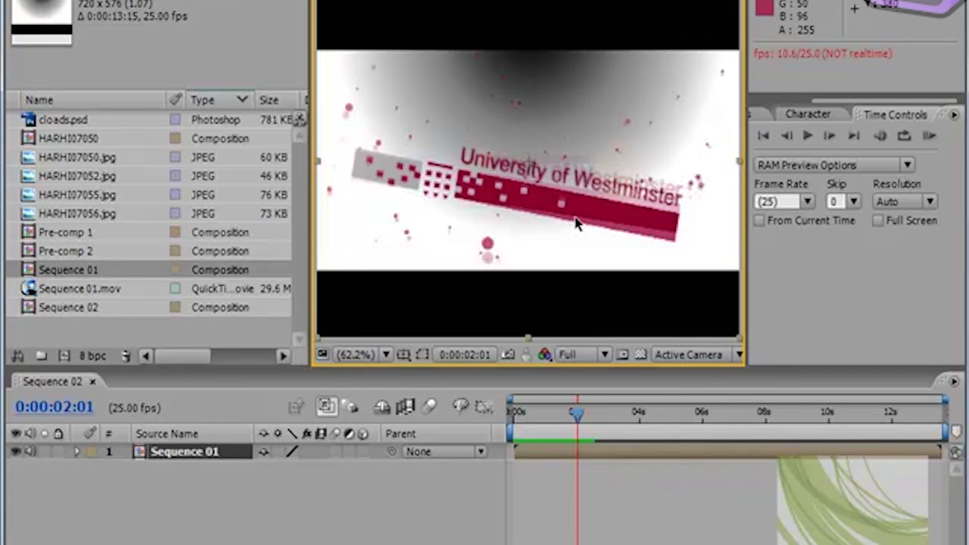
key("Up")
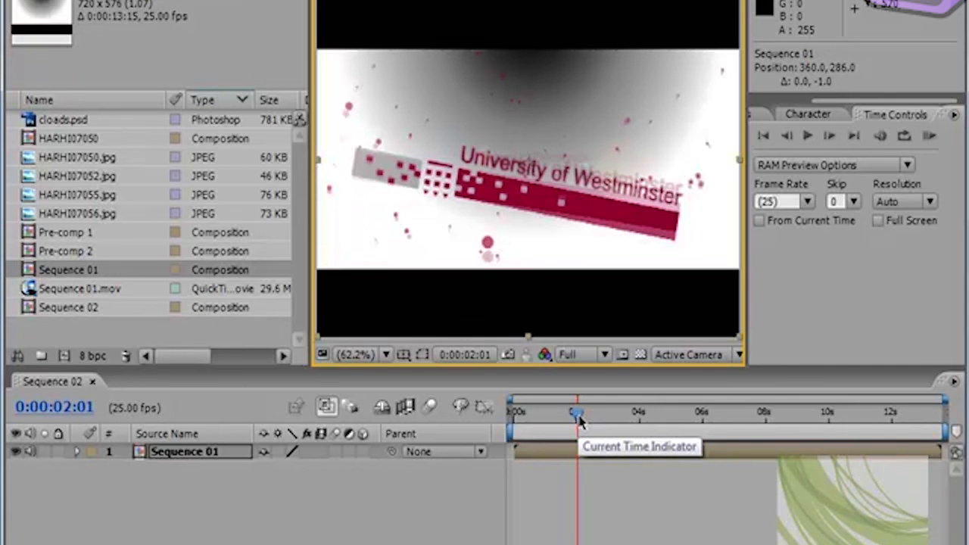
Step: Scrub the current time to 0:00:02:13, back to 0:00:01:12 and on to 0:00:00:10
mouse_move(577, 419)
left_mouse_down()
mouse_move(523, 420)
mouse_move(616, 417)
mouse_move(507, 427)
mouse_move(612, 418)
mouse_move(519, 418)
mouse_move(595, 419)
left_mouse_up()
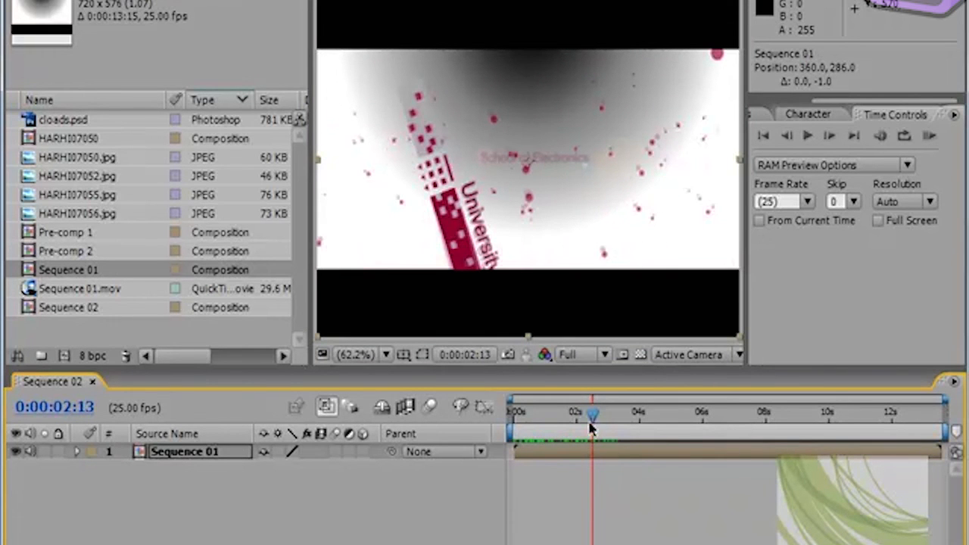
left_click_drag(595, 418, 564, 422)
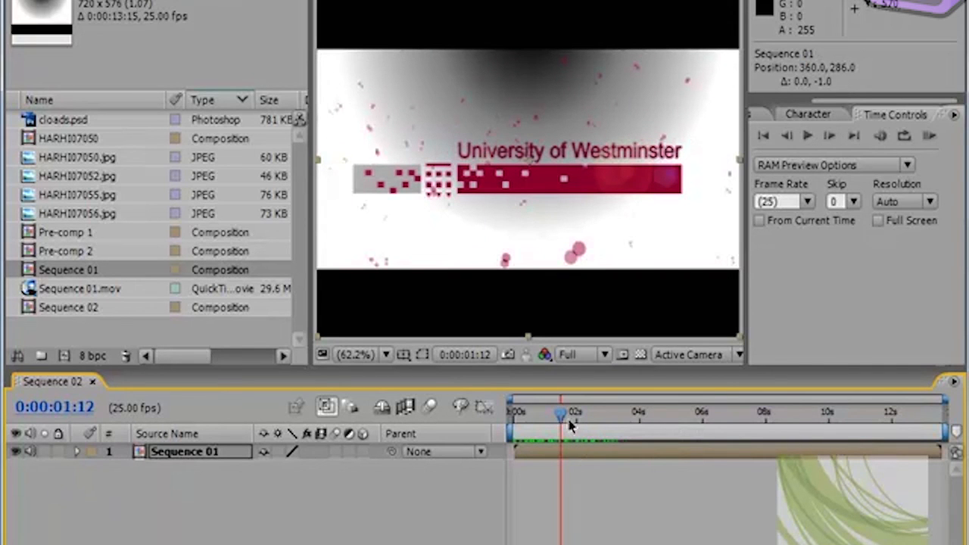
left_click_drag(565, 416, 530, 429)
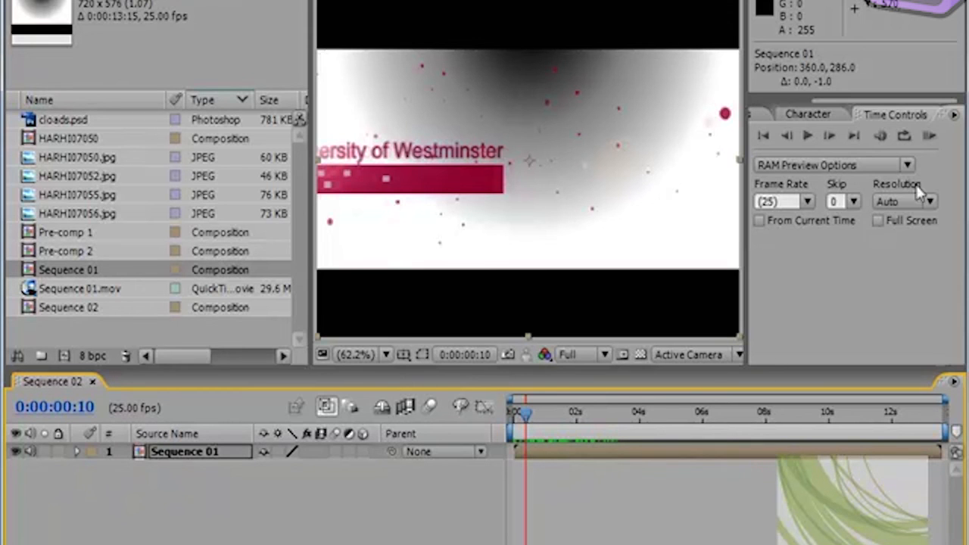
Step: Run a RAM preview of the whole Sequence 02 composition and stop at its first frame
left_click(930, 136)
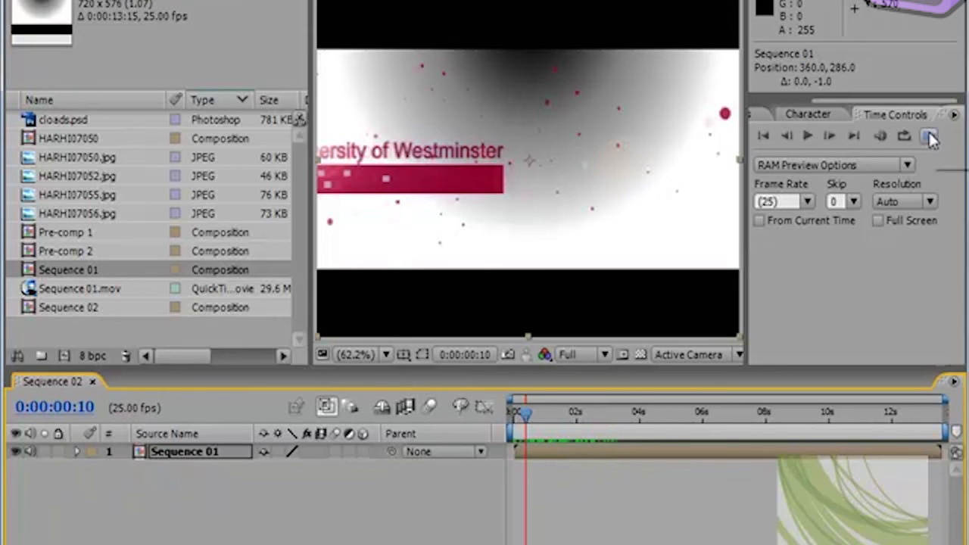
left_click(764, 137)
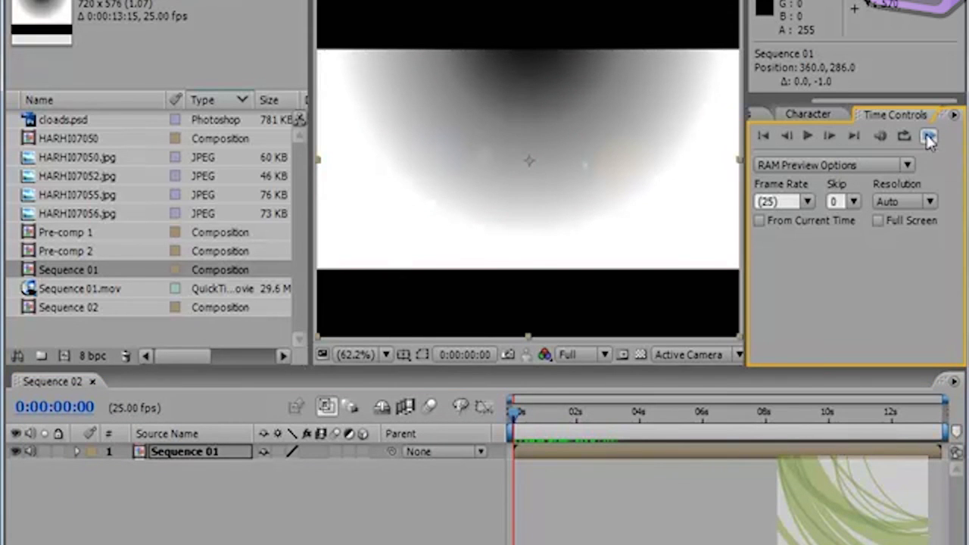
left_click(929, 137)
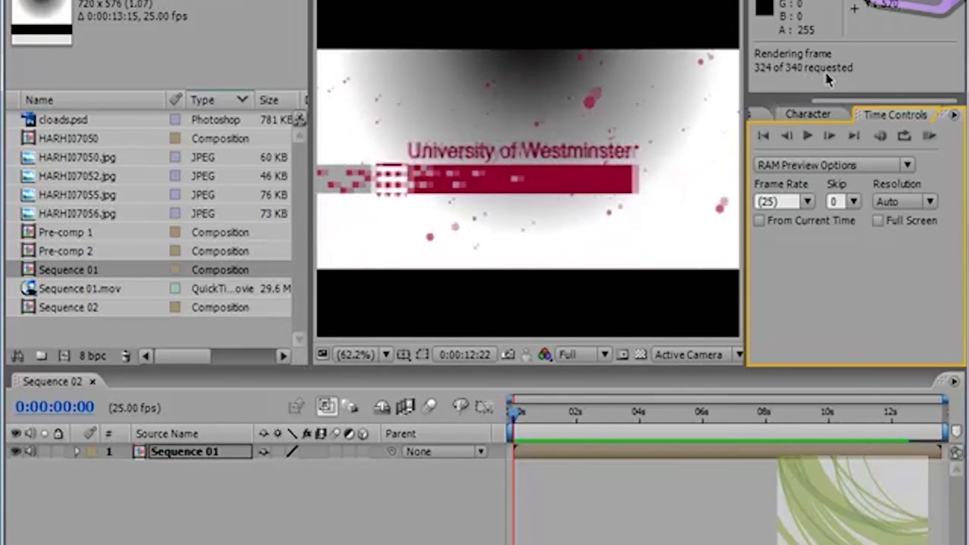
left_click(763, 136)
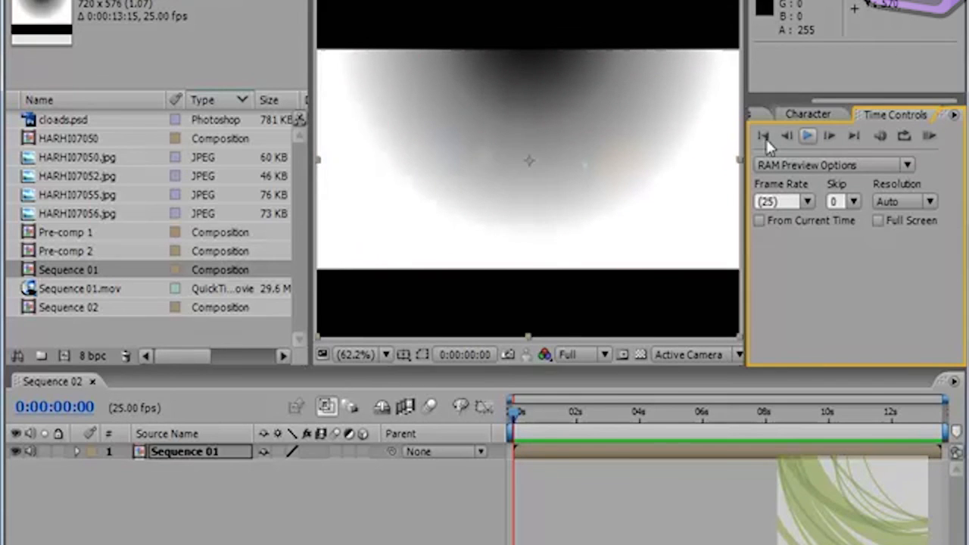
Step: Play back the cached composition to 0:00:09:03 and return to the first frame
left_click(807, 135)
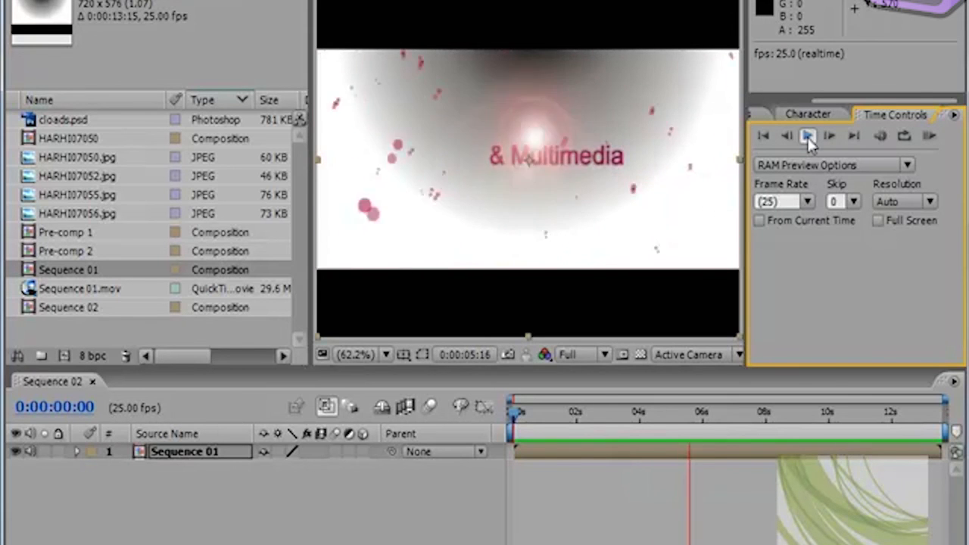
left_click(763, 135)
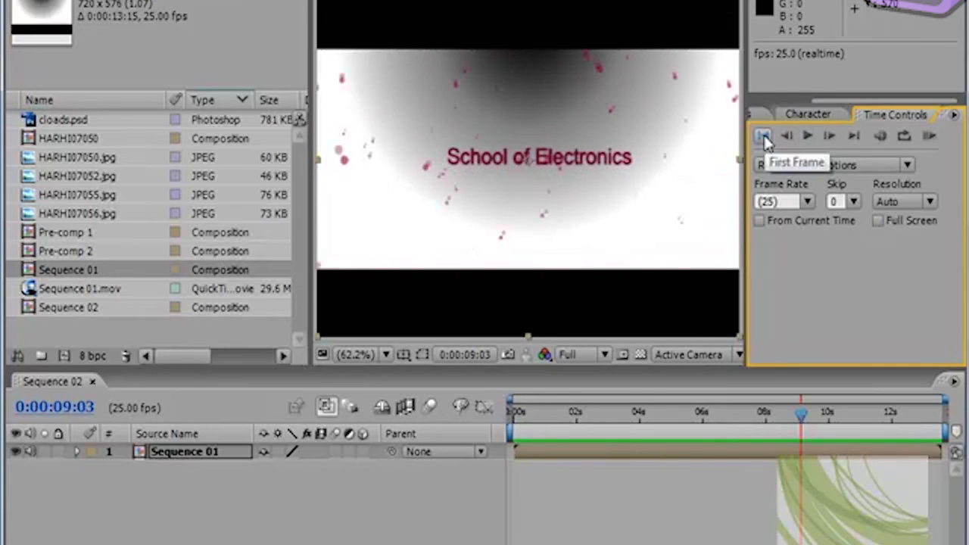
left_click(764, 136)
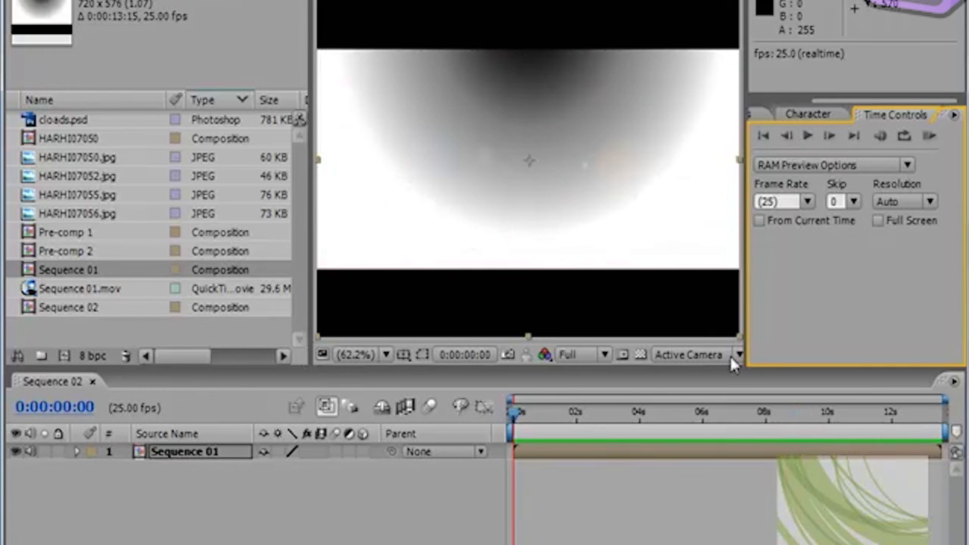
Step: Move the current time to 0:00:08:11 and purge the image caches
left_click_drag(517, 413, 780, 412)
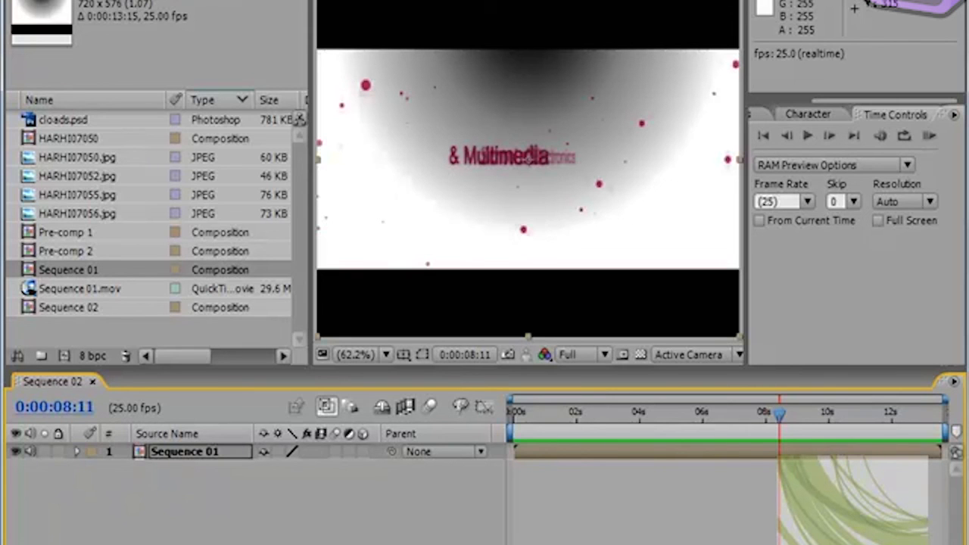
left_click(97, 0)
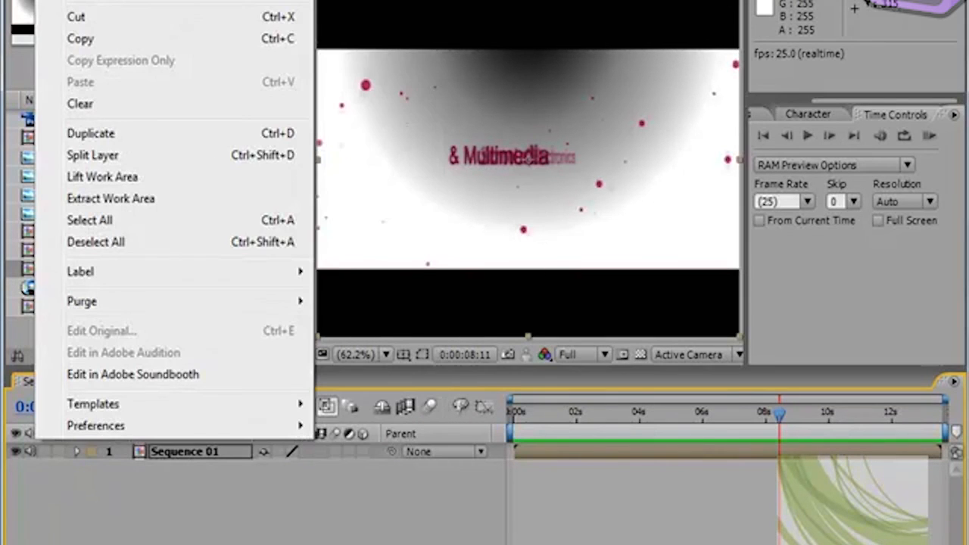
mouse_move(151, 298)
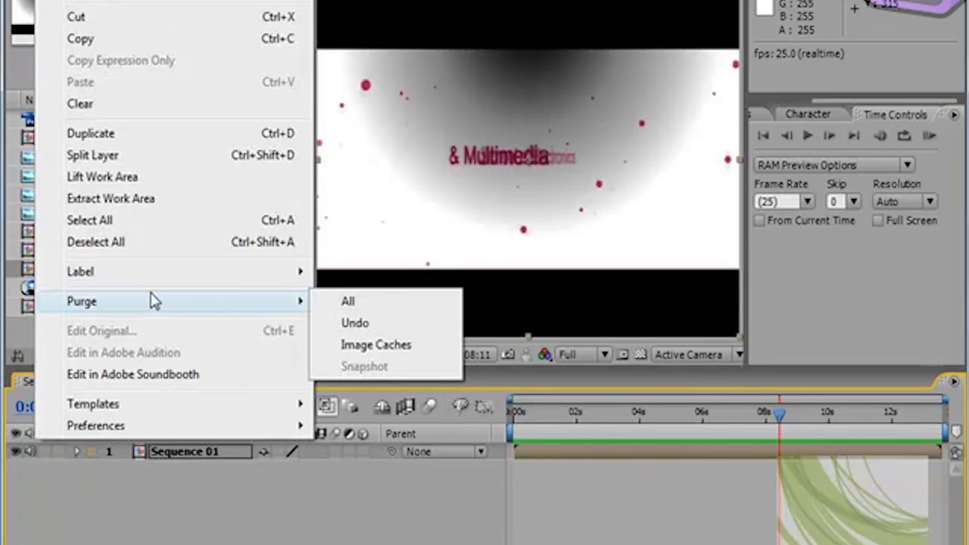
left_click(365, 349)
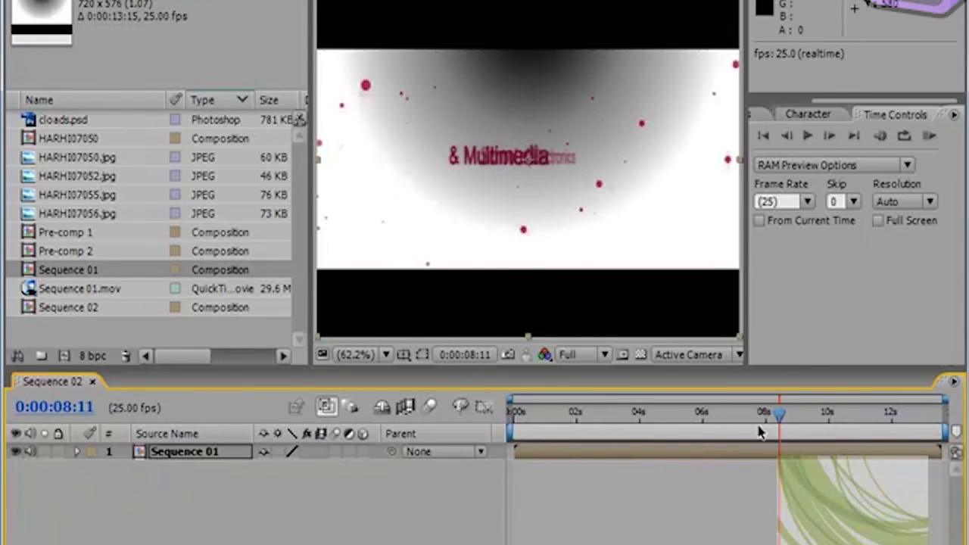
Step: Return the current time to 0:00:00:01 and run a RAM preview at Half resolution, stopping it partway
left_click_drag(776, 416, 515, 433)
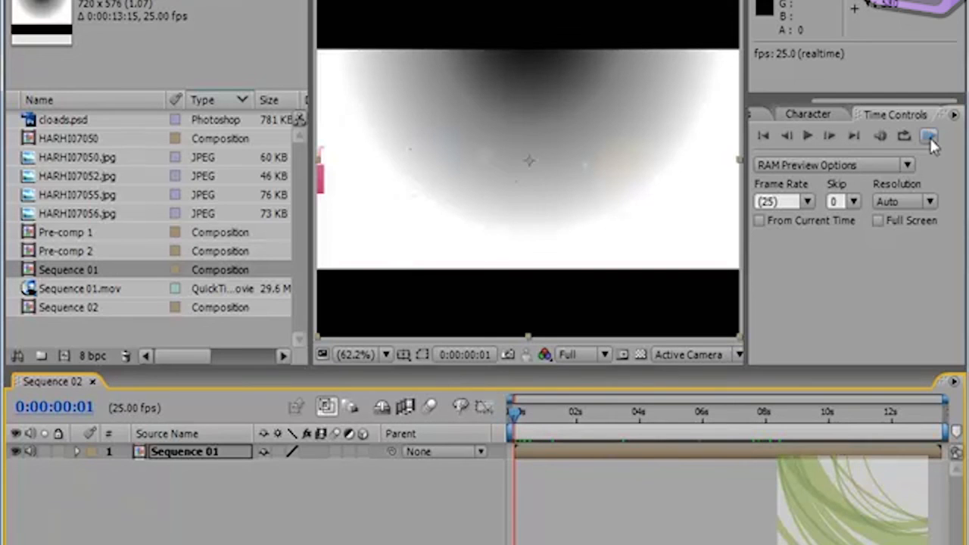
left_click(929, 202)
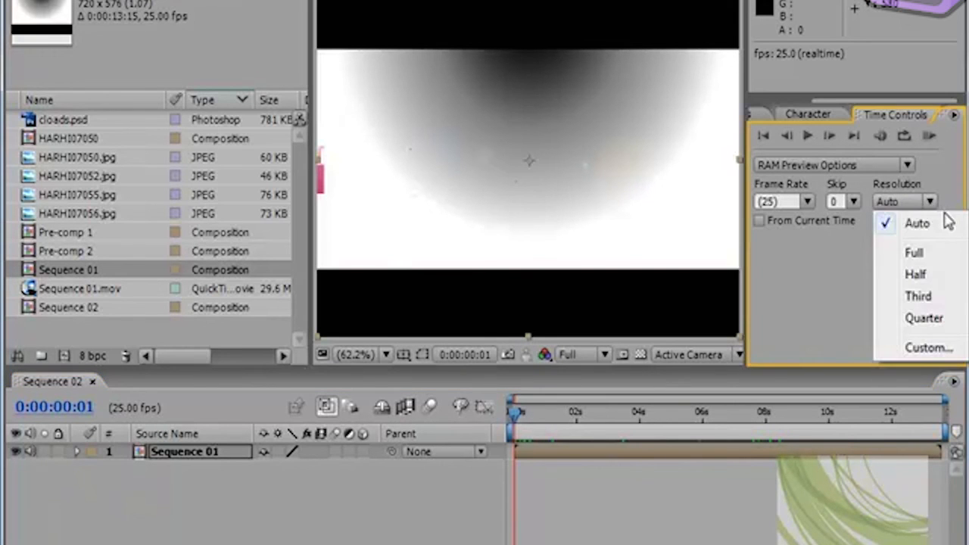
left_click(917, 274)
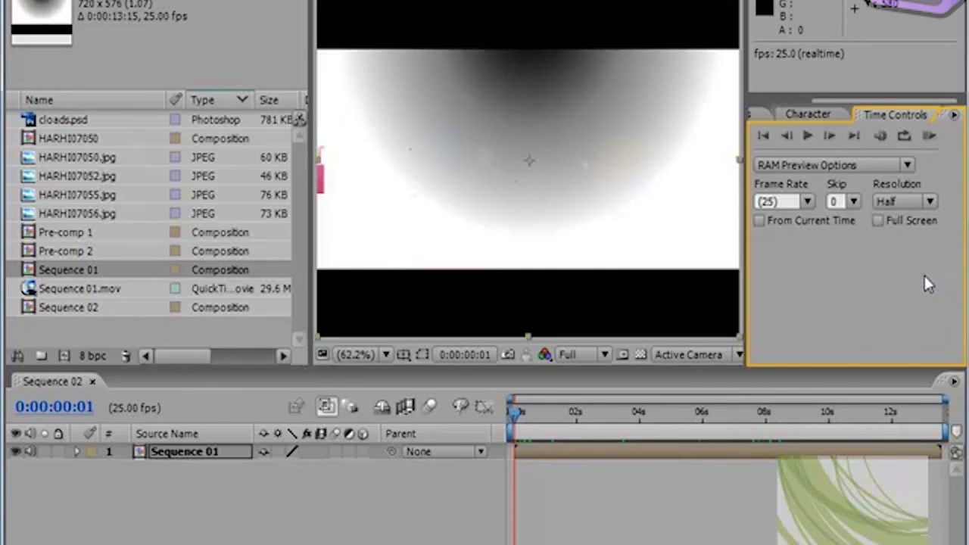
left_click(929, 135)
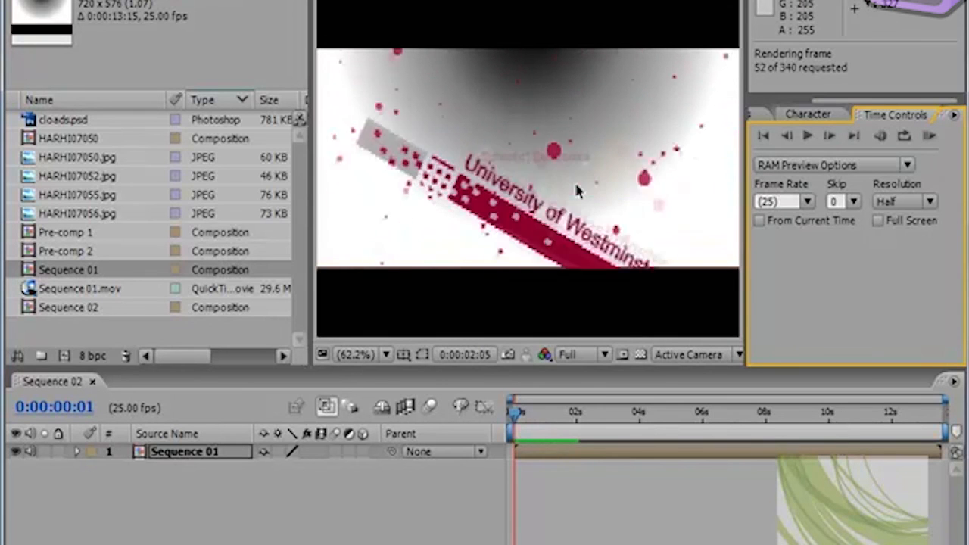
left_click(761, 134)
left_click(761, 135)
Step: Set the RAM preview resolution to Auto and start a RAM preview of Sequence 02
left_click(929, 201)
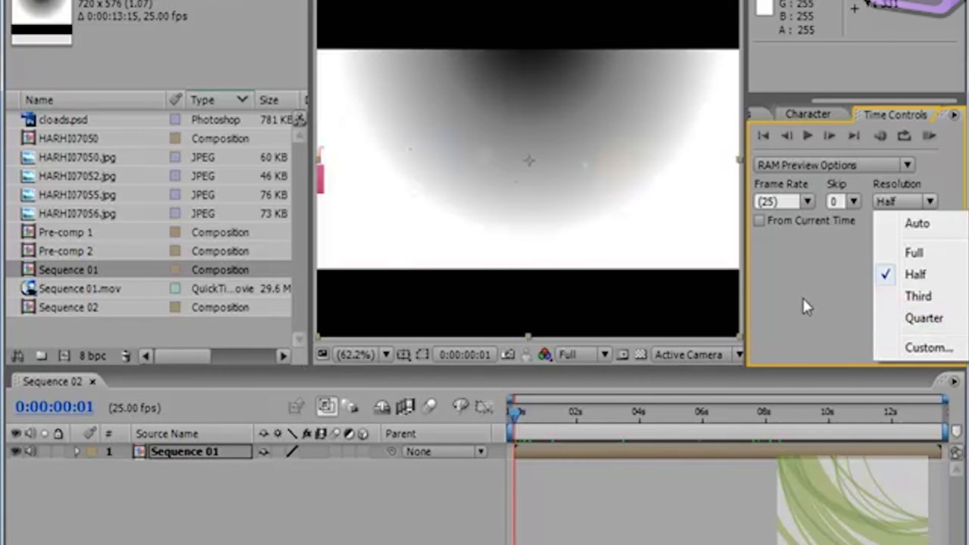
left_click(917, 223)
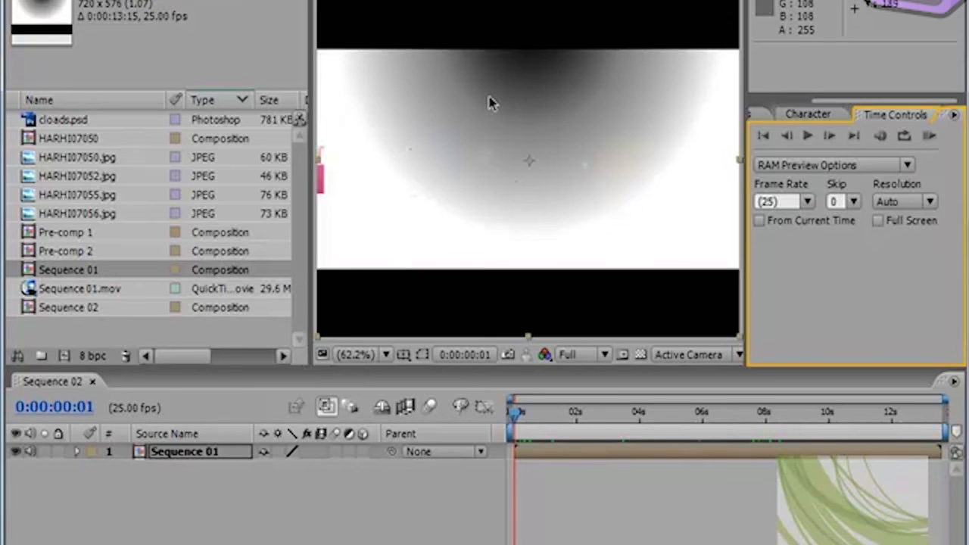
left_click(930, 136)
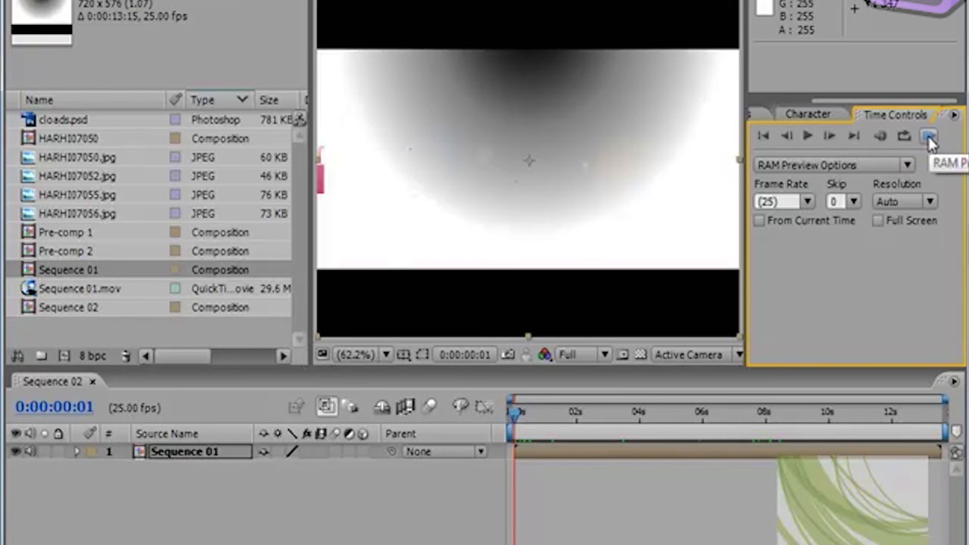